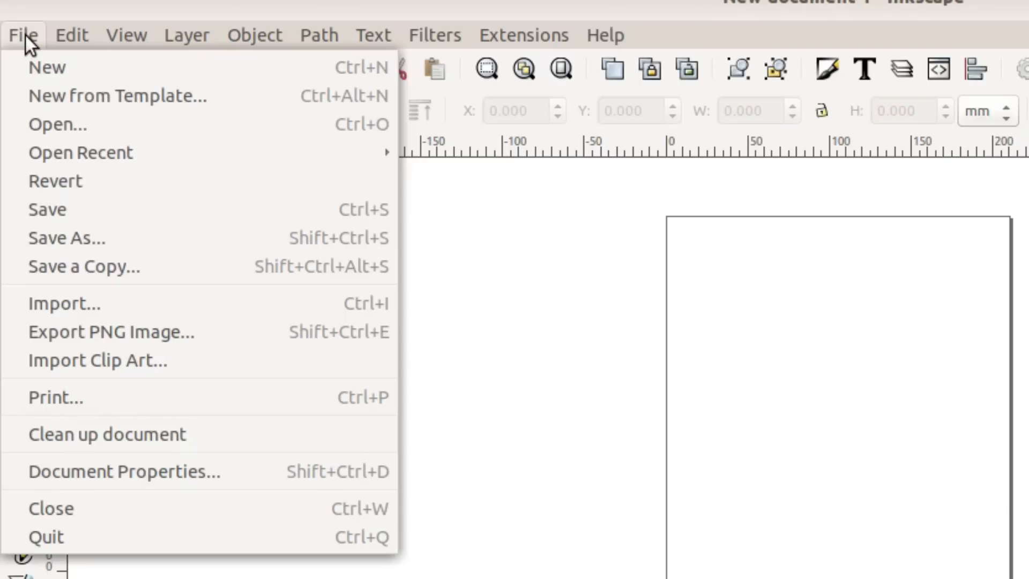
Step: Turn off the page border in the document properties and close the dialog
click(249, 482)
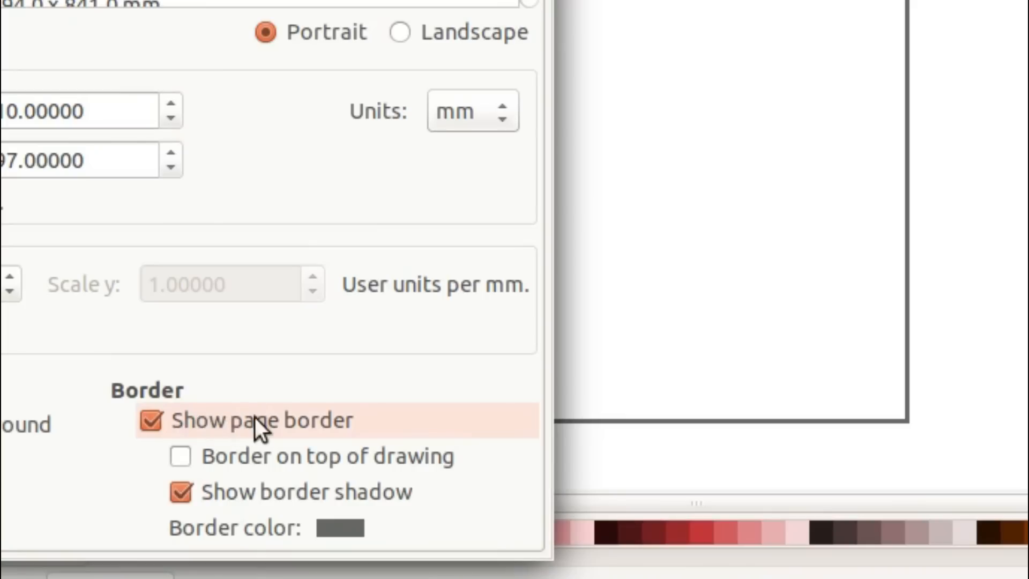
click(148, 424)
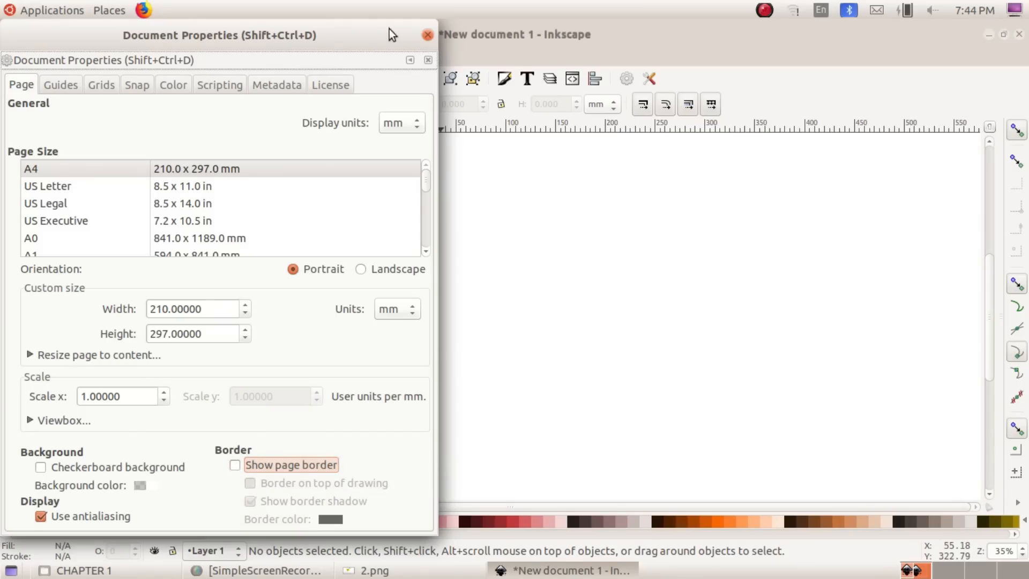
click(428, 34)
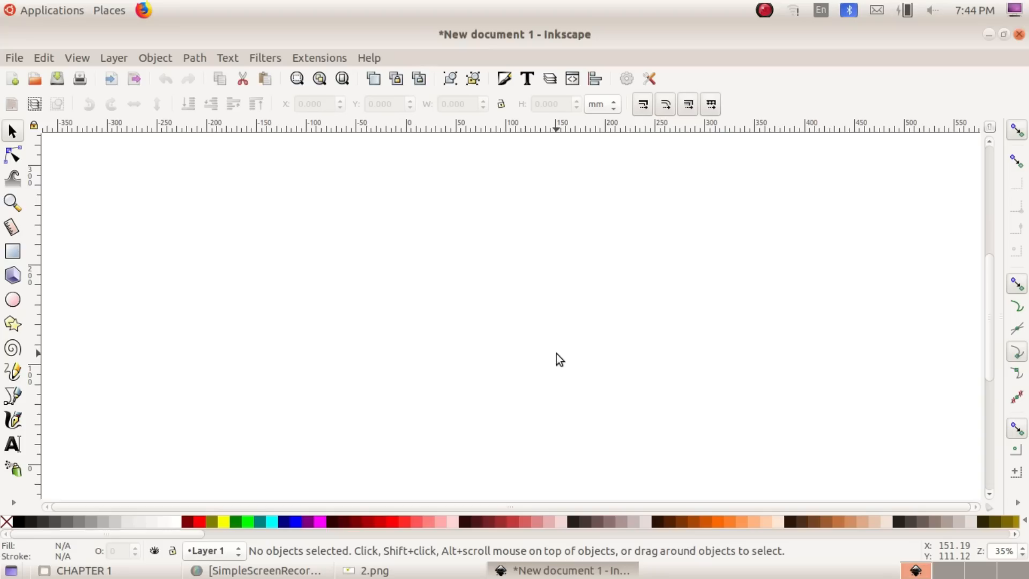
Step: Check the reference picture 2.png, minimize it, and draw a rectangle about 156 mm wide and 140 mm high on the canvas
click(374, 570)
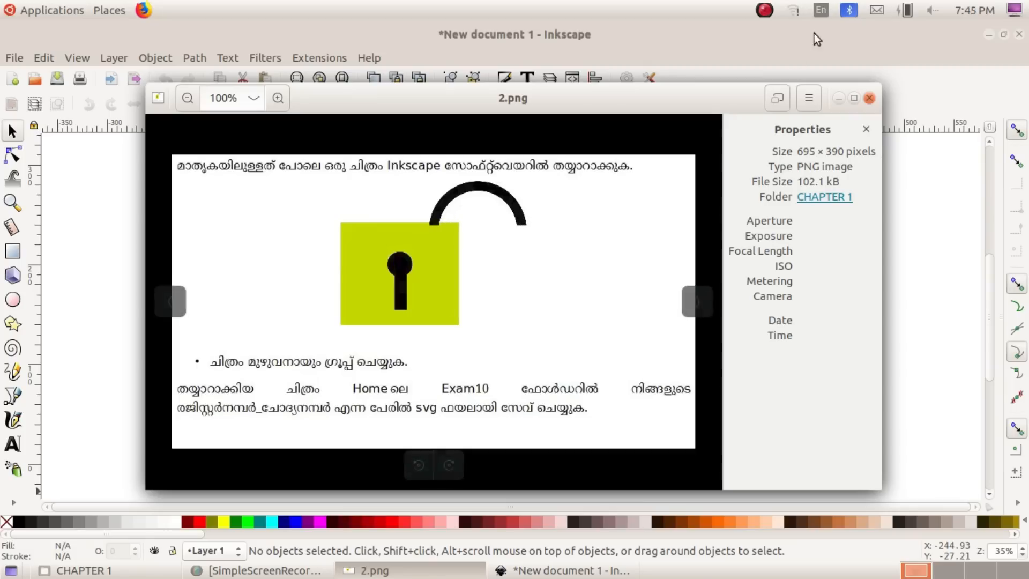
click(839, 98)
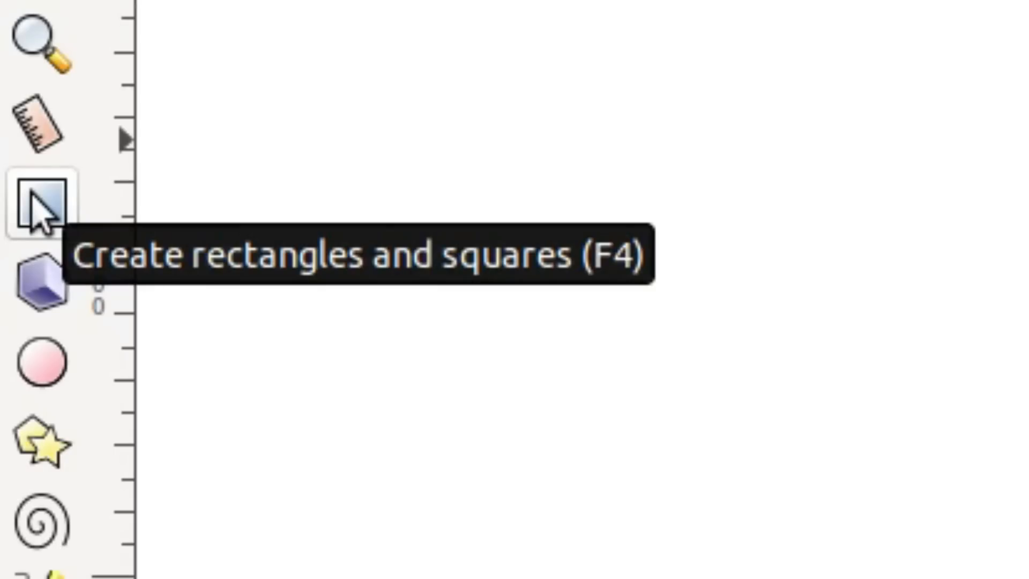
click(31, 196)
drag(299, 256, 453, 394)
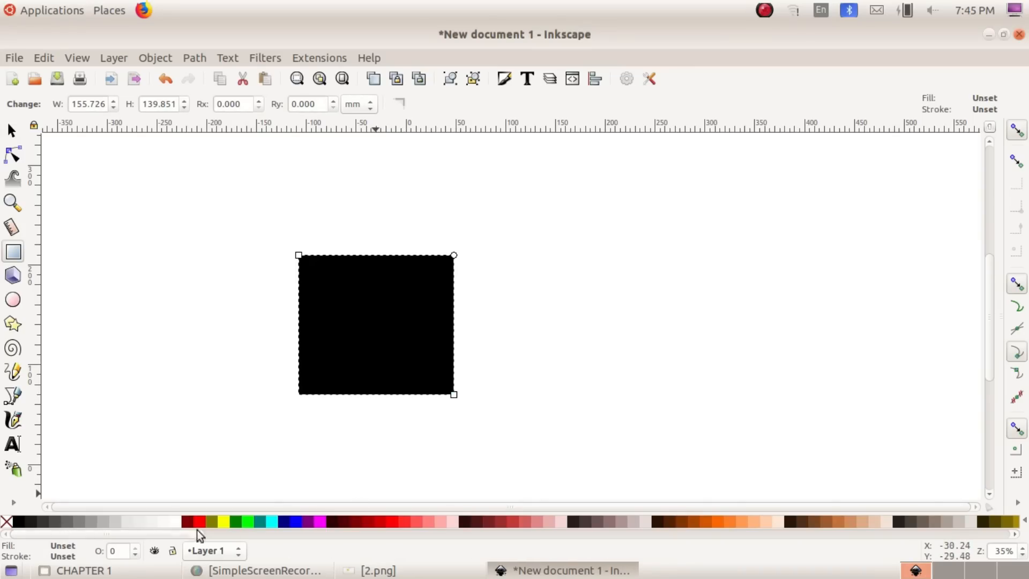
Step: Open the Fill and Stroke settings and give the rectangle a flat muted red fill (a34949ff) from the colour wheel
drag(175, 532, 130, 553)
click(152, 56)
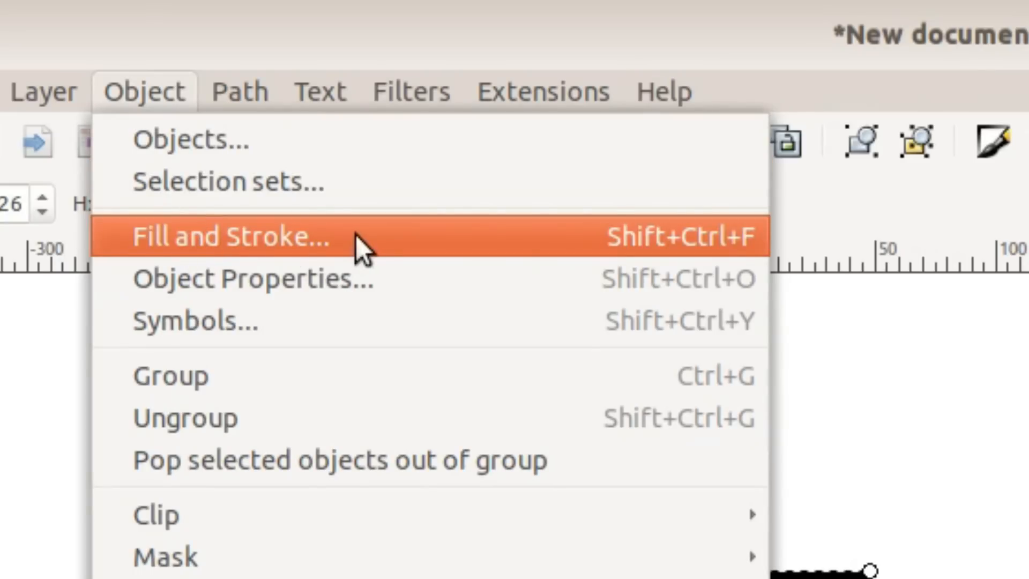
click(356, 236)
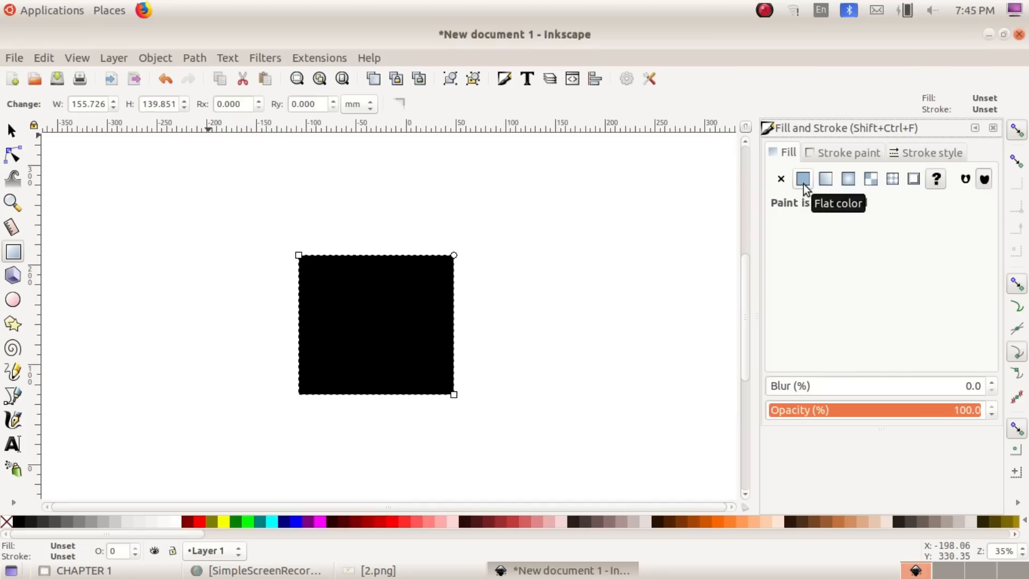
click(373, 268)
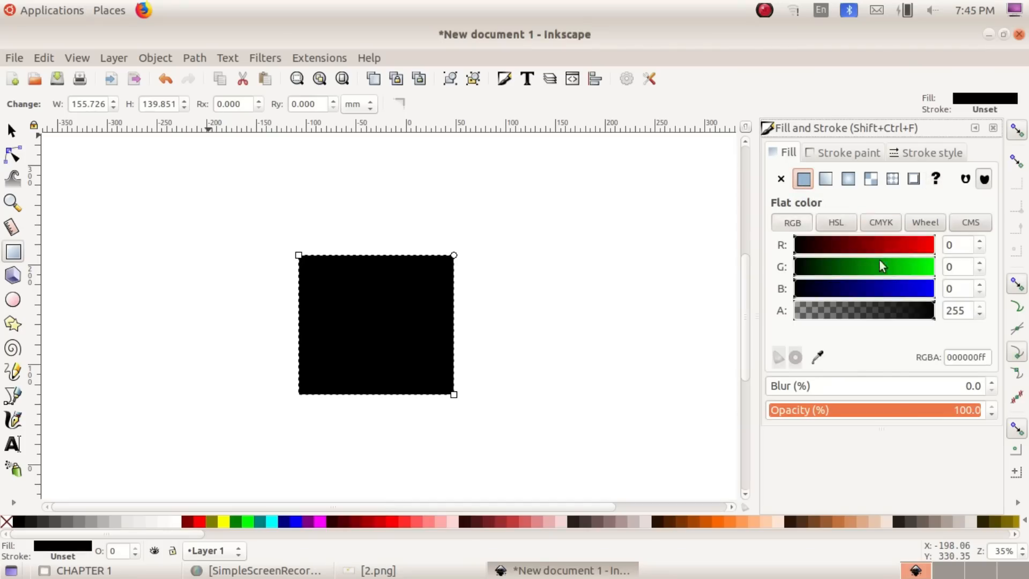
click(918, 223)
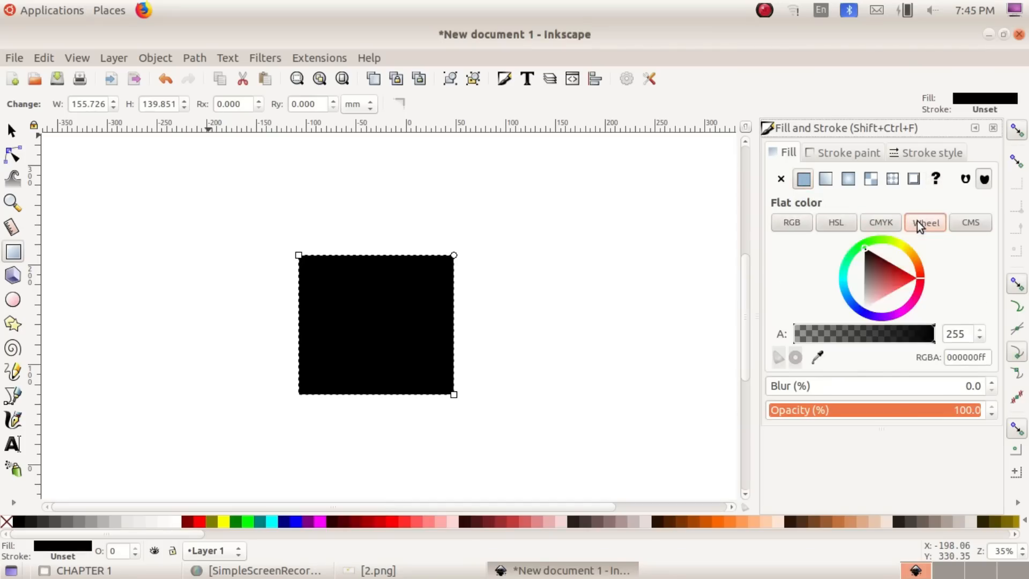
drag(872, 279, 882, 275)
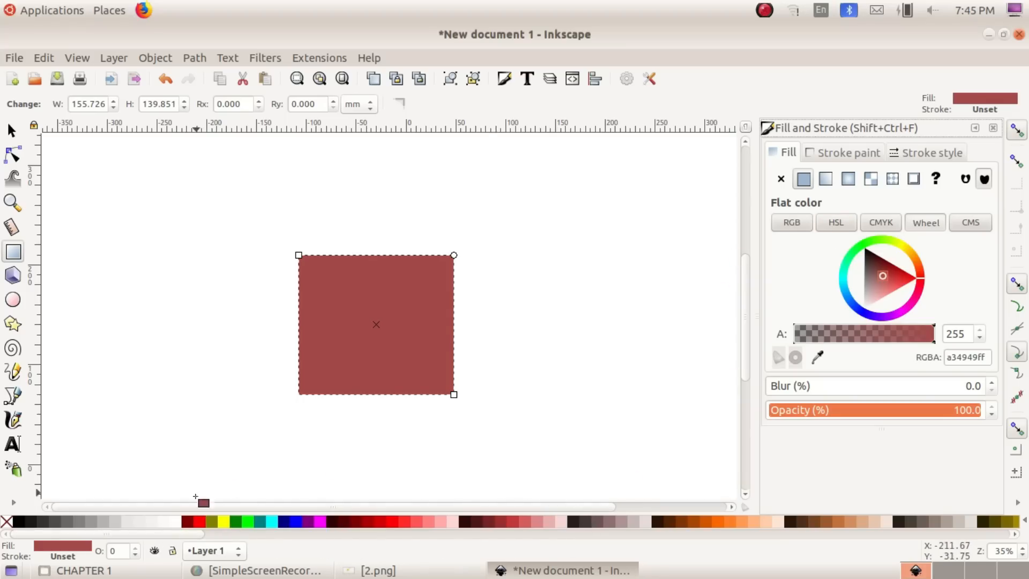
Step: Compare with the reference picture 2.png and change the rectangle's fill to yellow-green (badc00ff), then deselect it
click(375, 570)
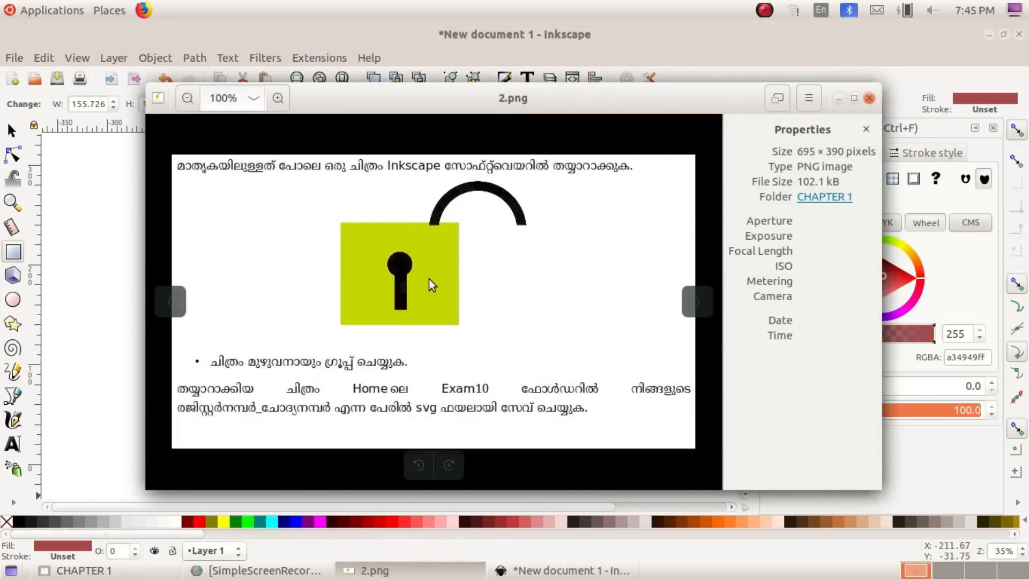
click(428, 570)
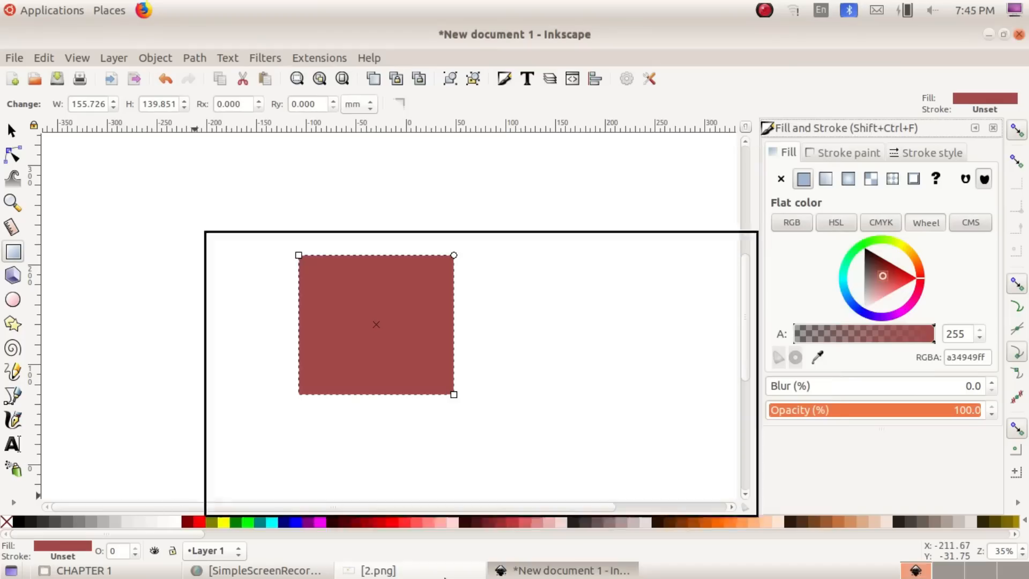
drag(906, 248, 898, 240)
click(887, 251)
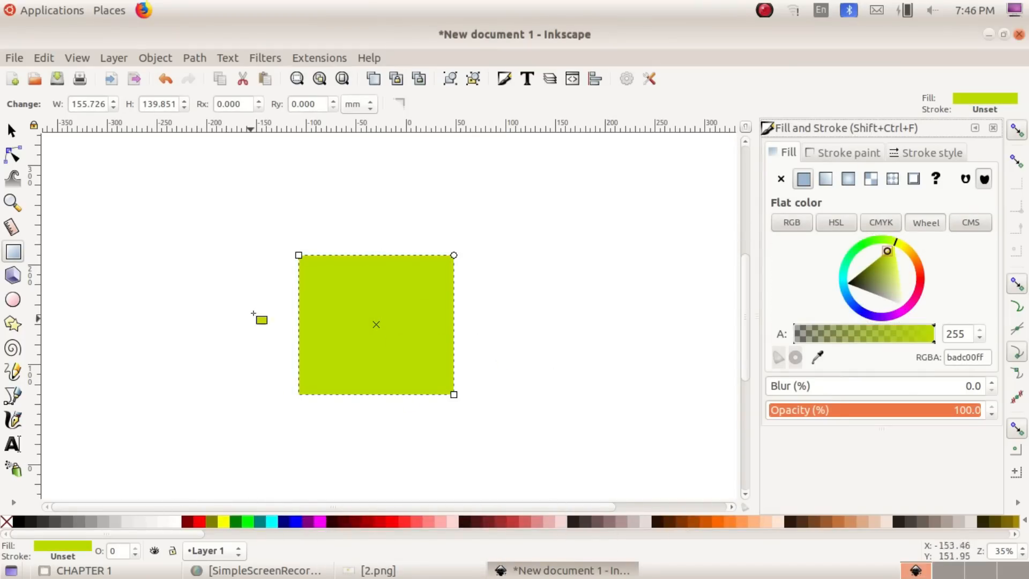
click(504, 321)
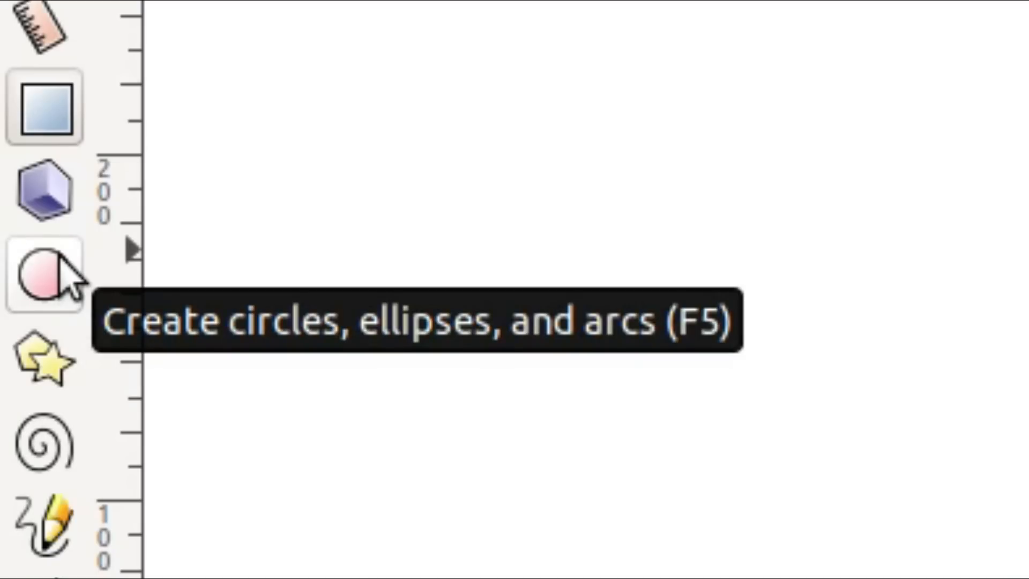
Step: Draw a small ellipse about 17 by 19 mm near the centre of the green rectangle and fill it black
click(59, 257)
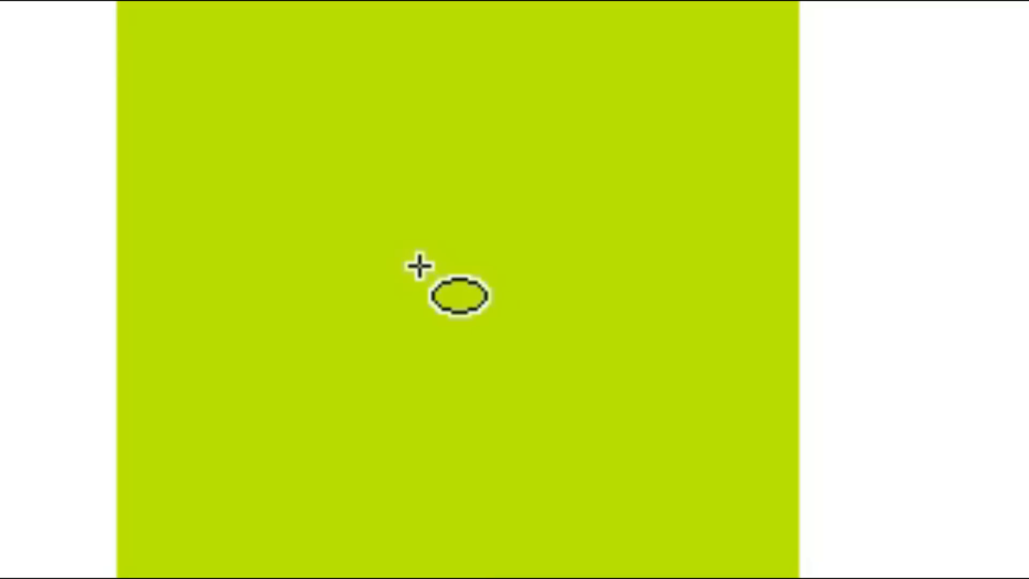
mouse_move(418, 264)
mouse_down()
mouse_move(457, 319)
mouse_move(496, 349)
mouse_up()
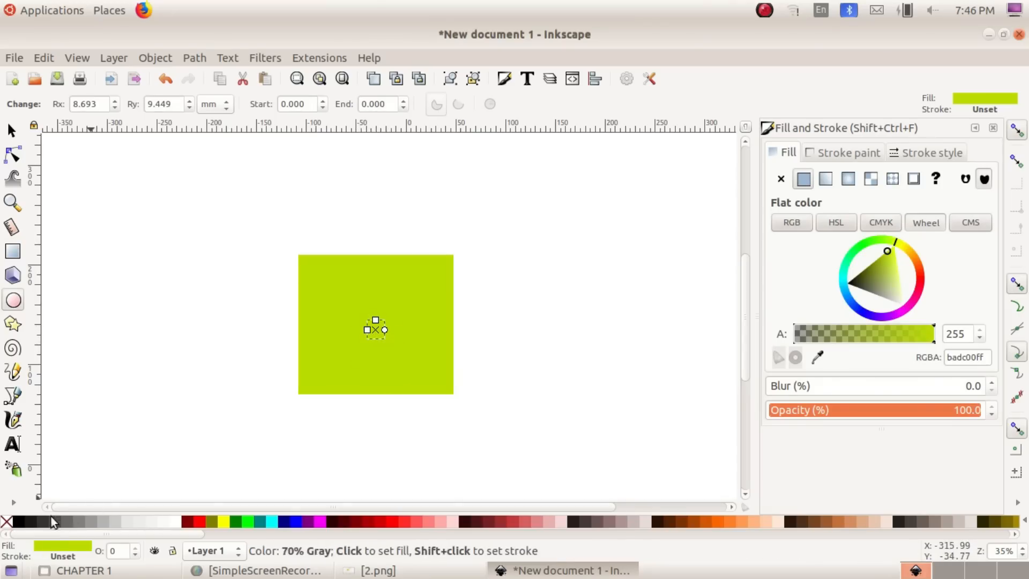
click(21, 522)
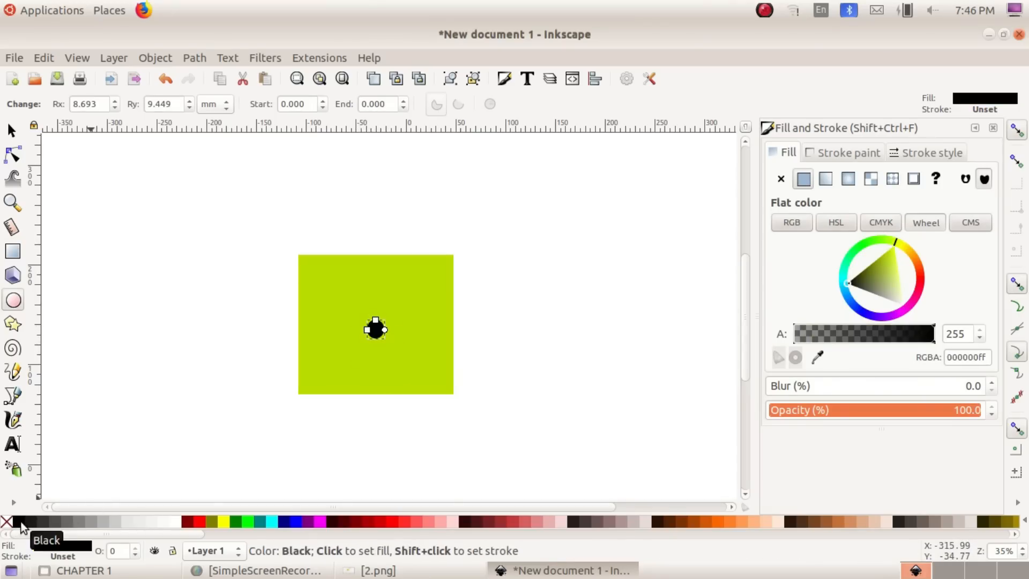
Step: Scale the black ellipse to a circle about 26 mm across and move it slightly above the green rectangle's centre
click(12, 132)
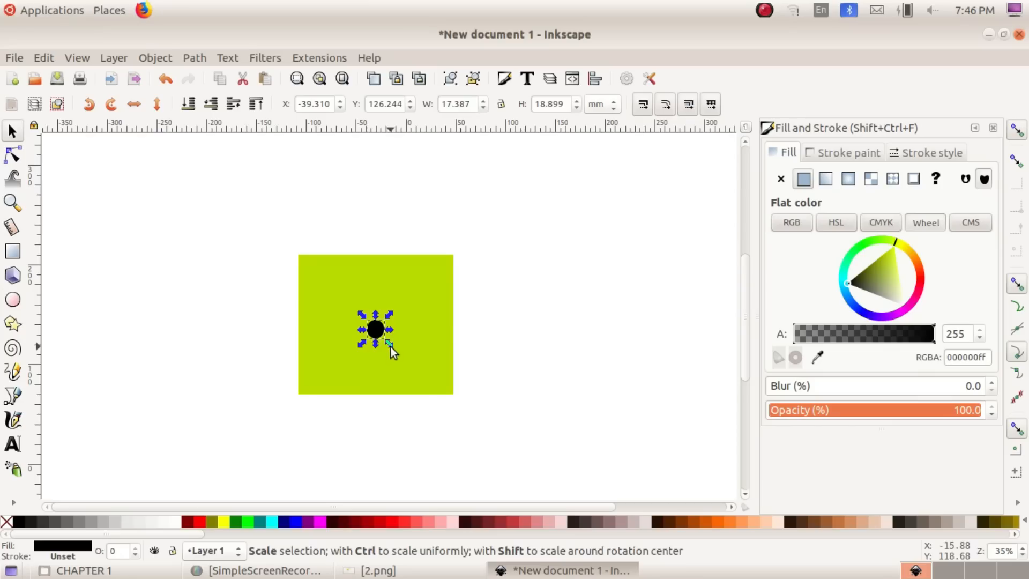
drag(391, 347, 398, 353)
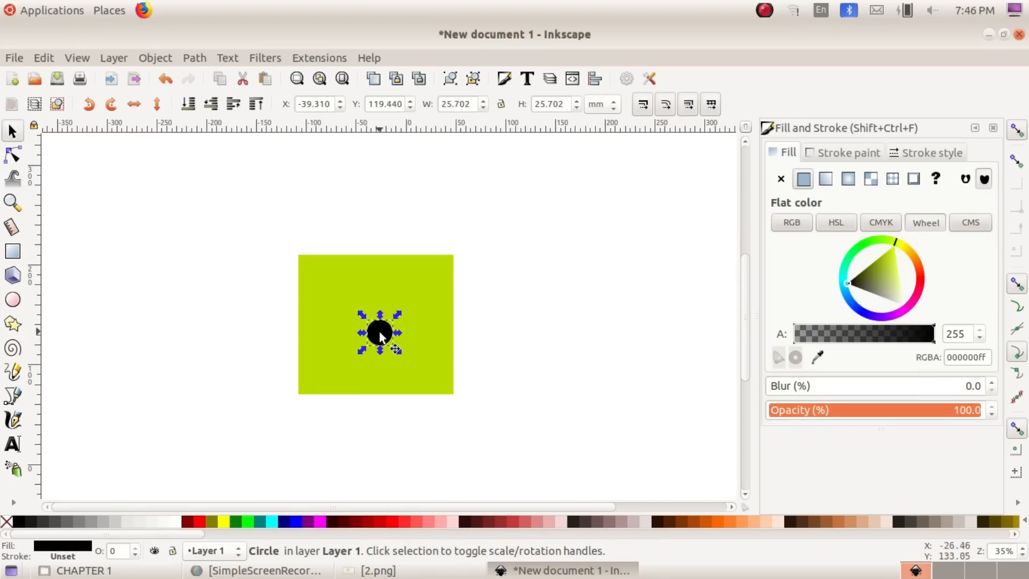
mouse_move(379, 332)
mouse_down()
mouse_move(356, 313)
mouse_move(373, 331)
mouse_move(367, 324)
mouse_up()
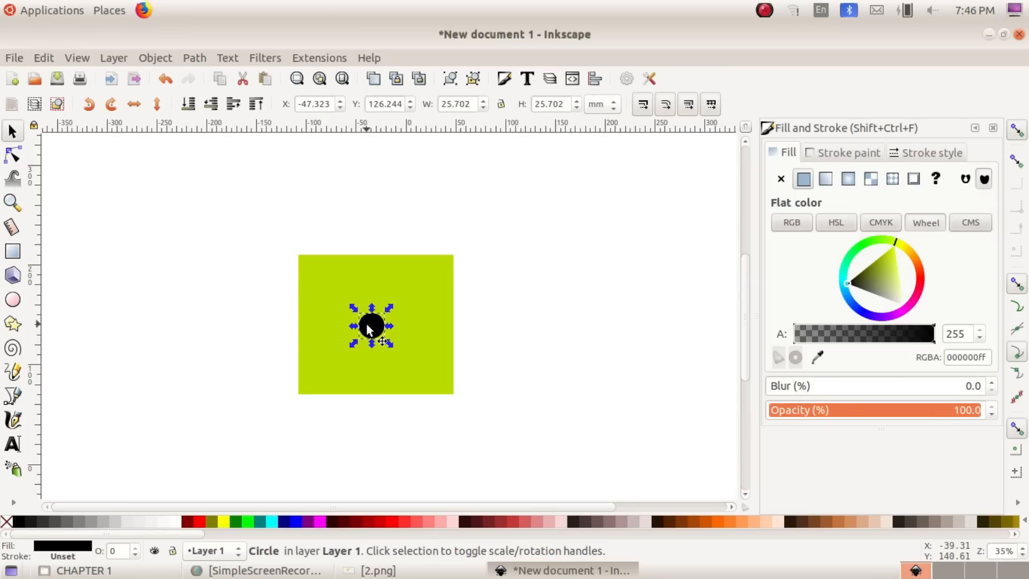
drag(366, 323, 368, 312)
click(399, 460)
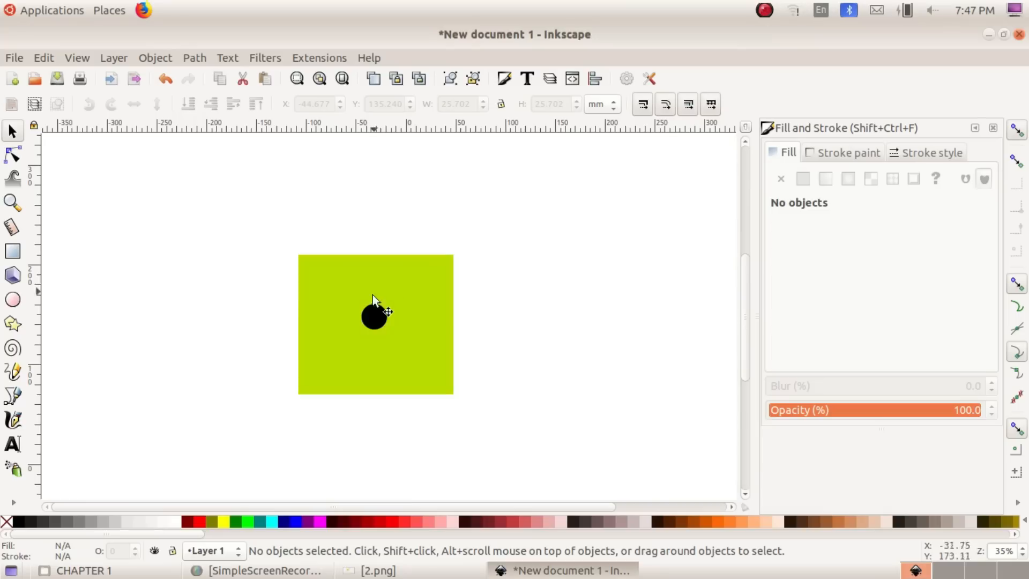
Step: Draw a black rectangle about 16 by 46 mm below the black circle and centre it under the circle to form a keyhole
click(15, 253)
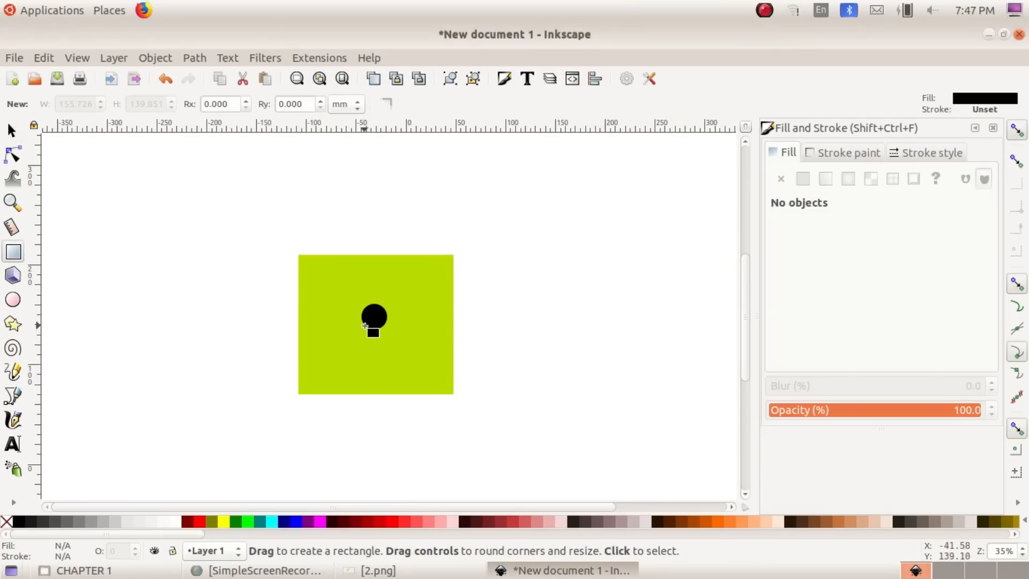
drag(366, 324, 382, 371)
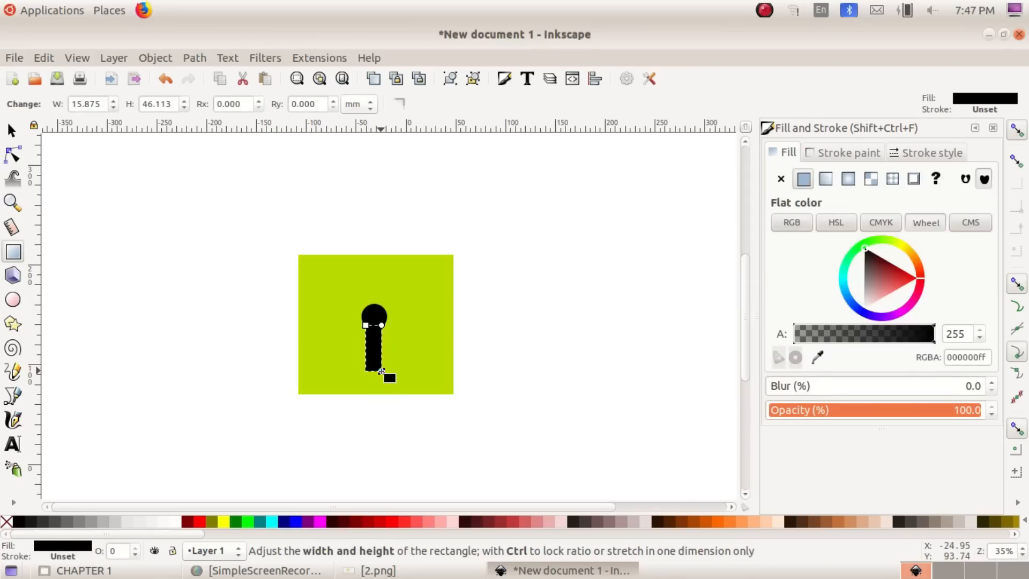
click(12, 130)
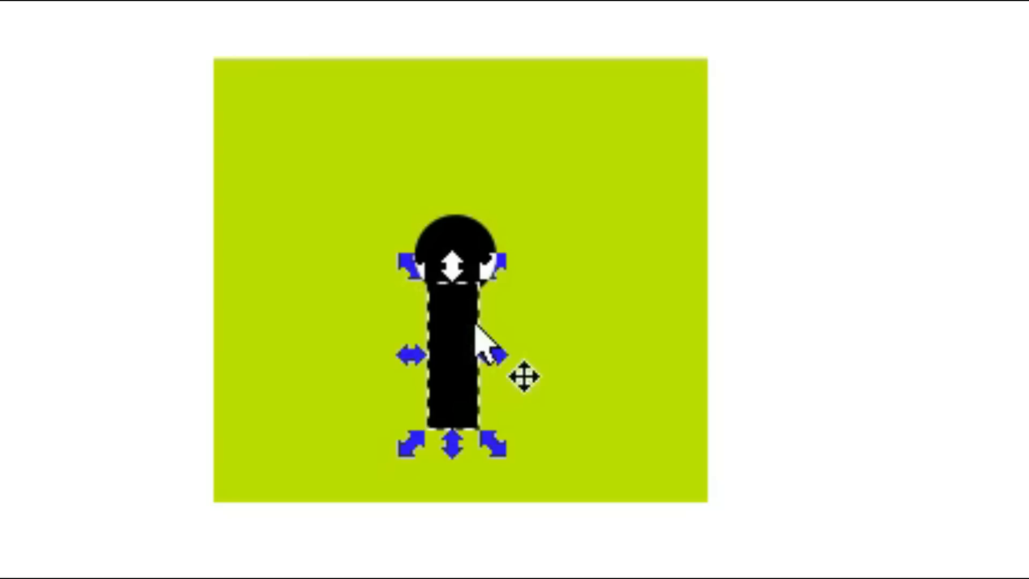
drag(452, 337, 453, 329)
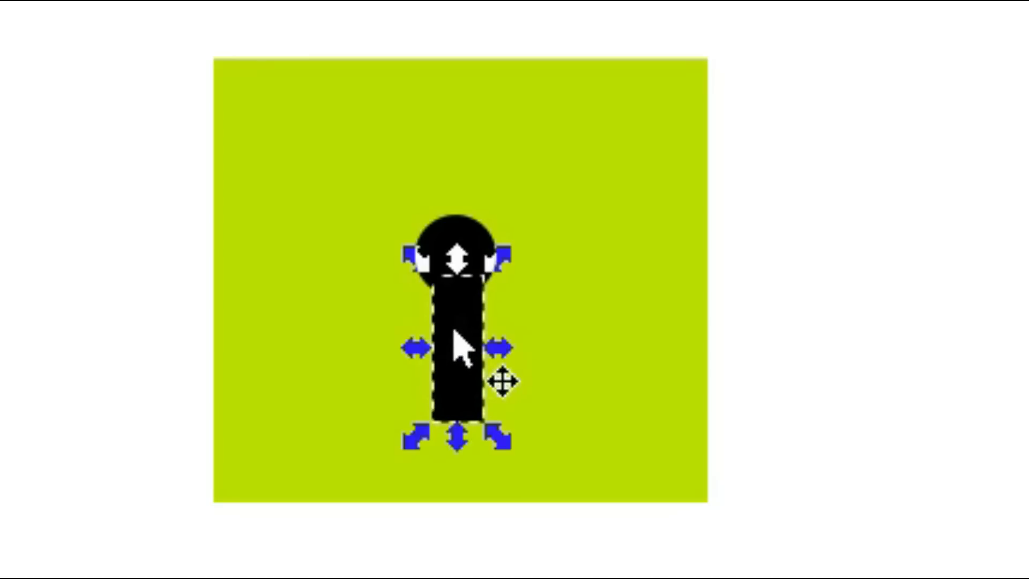
key(Left)
key(Left)
click(822, 94)
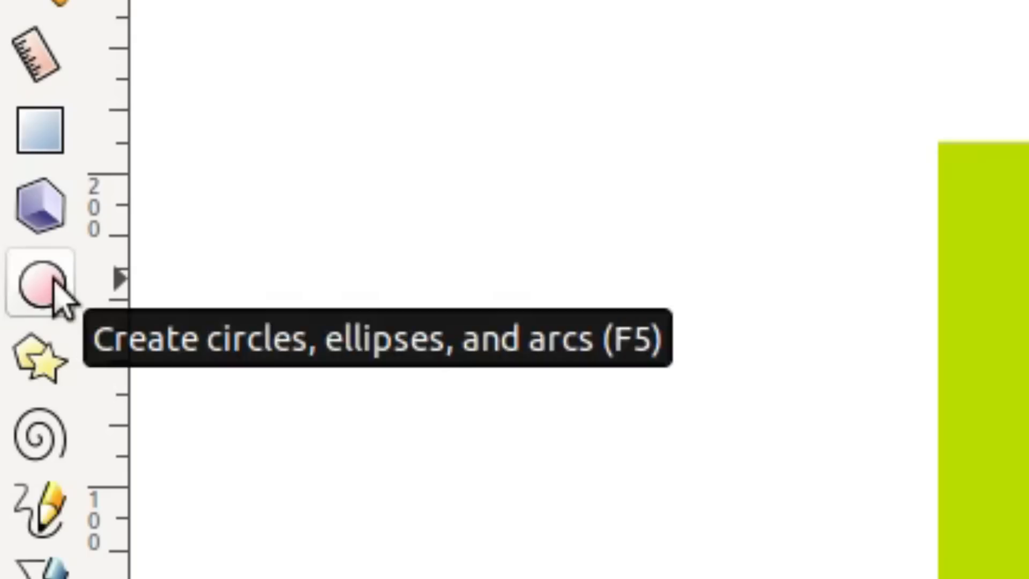
Step: Draw a circle with radii of about 71 and 70 mm beside the green rectangle and set its arc start to 180 degrees
click(15, 301)
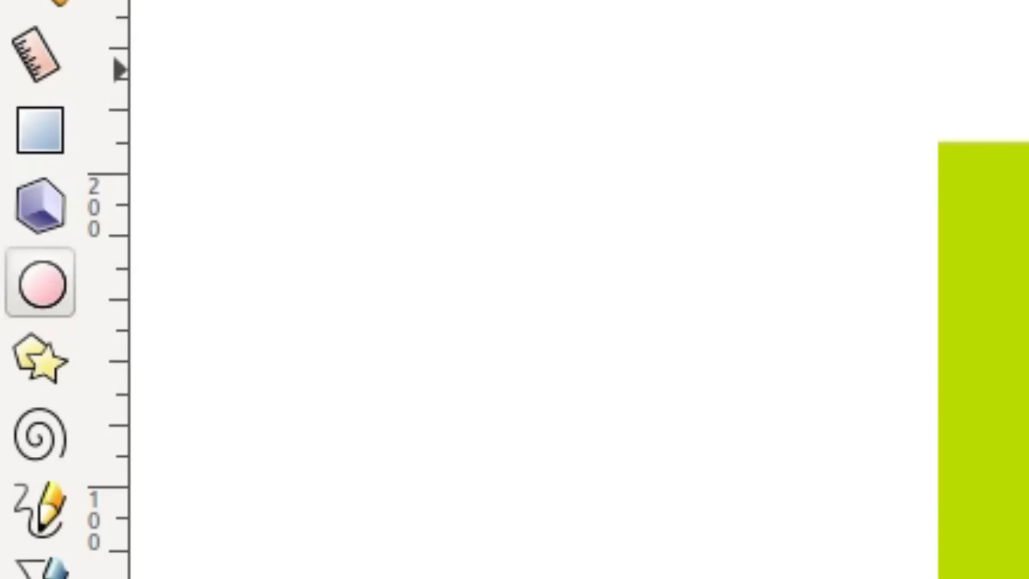
drag(525, 219, 667, 358)
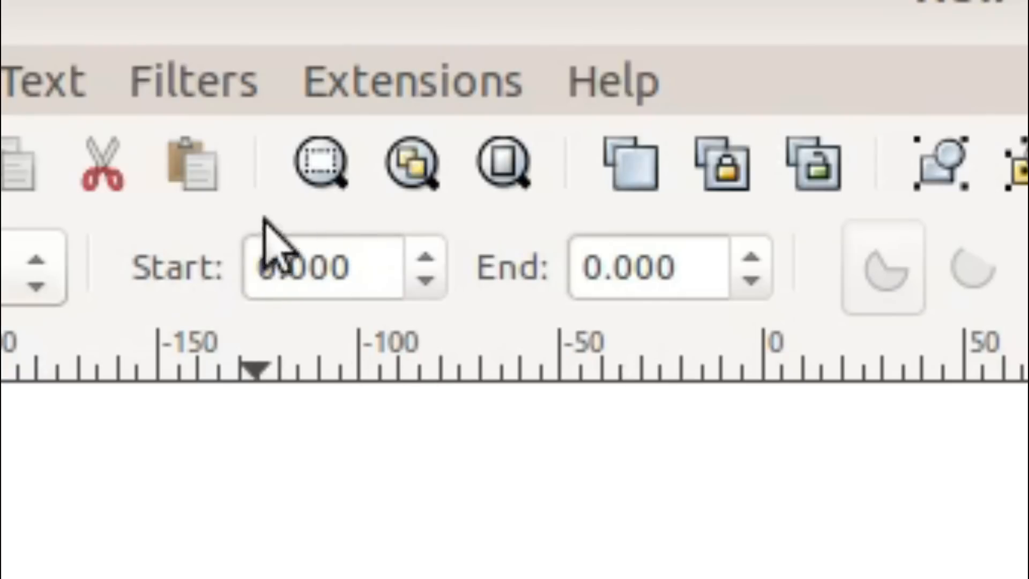
drag(384, 272, 214, 260)
text(180)
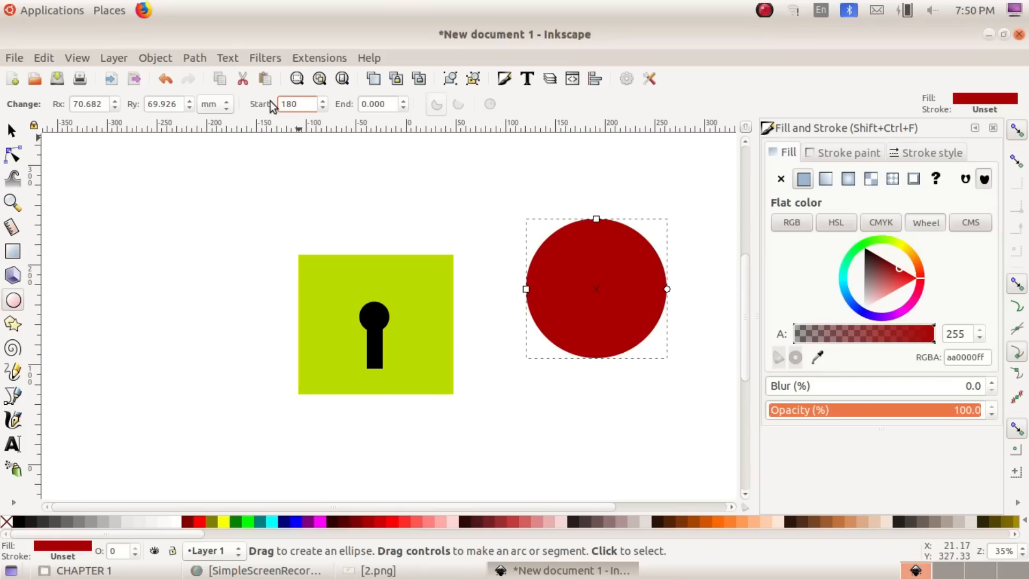
key(Return)
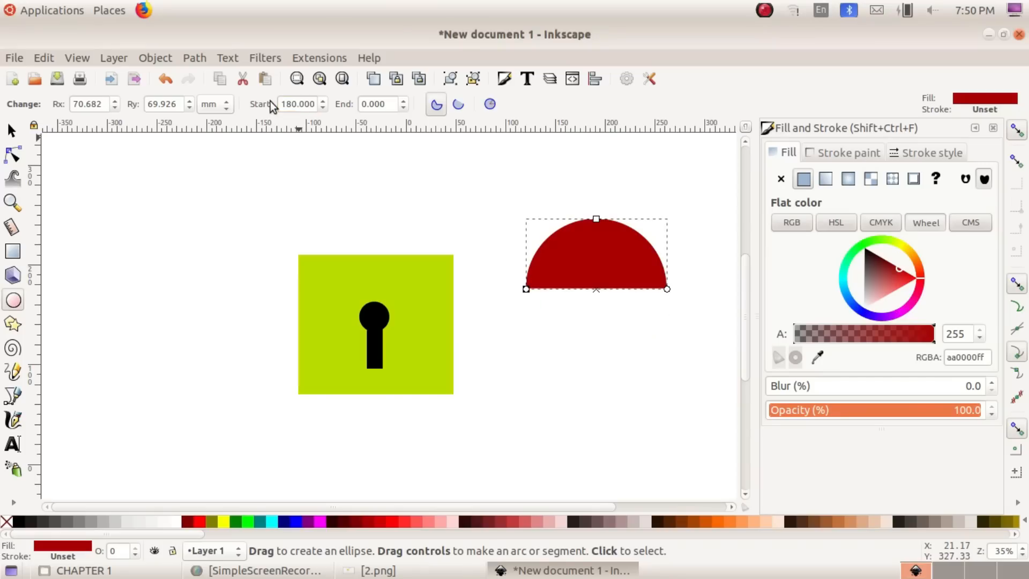
Step: Move the red semicircle slightly up and toward the green rectangle, to about X 107 and Y 181 mm, and duplicate it in place
click(11, 130)
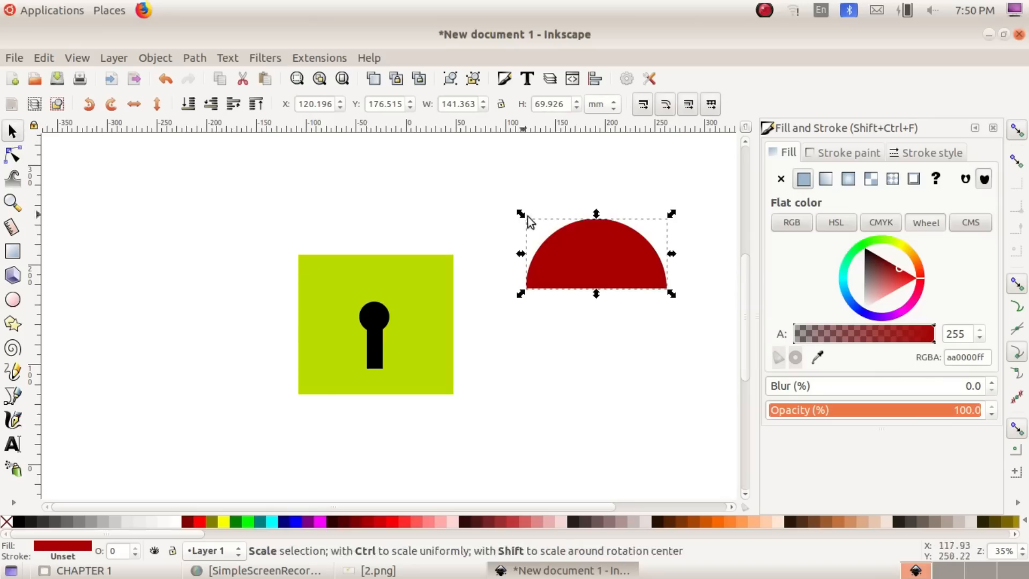
drag(580, 247, 566, 242)
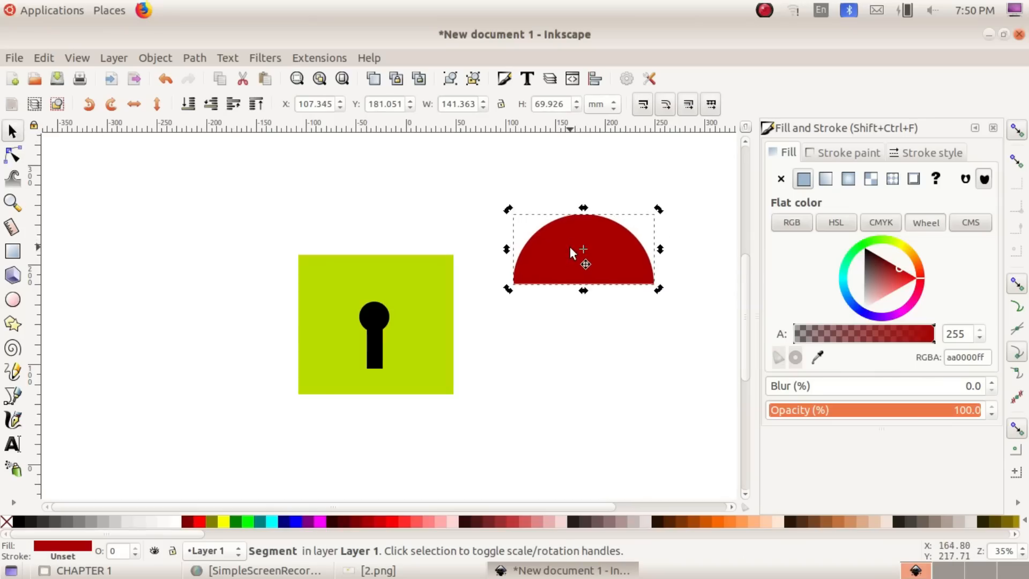
click(51, 57)
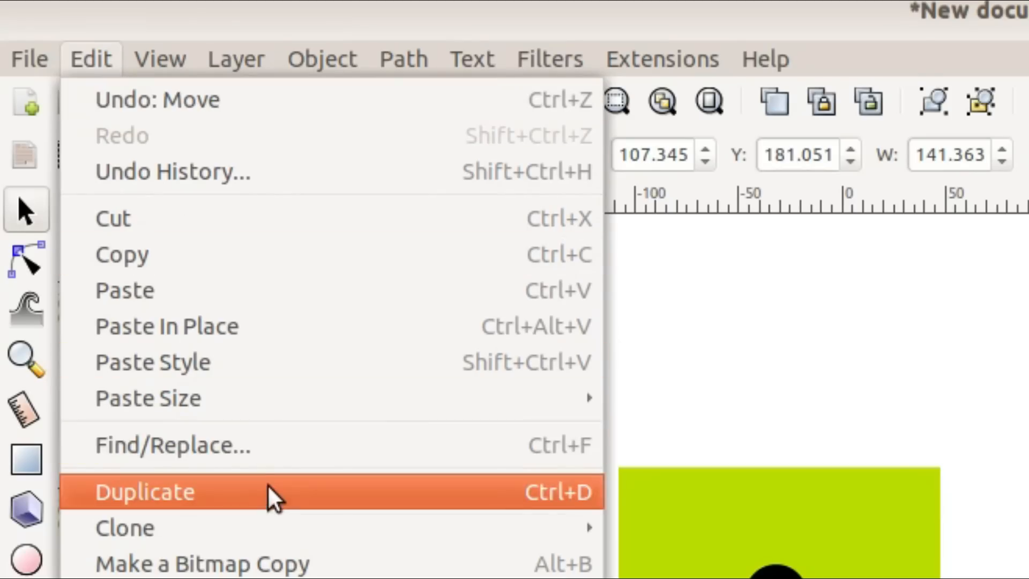
click(268, 492)
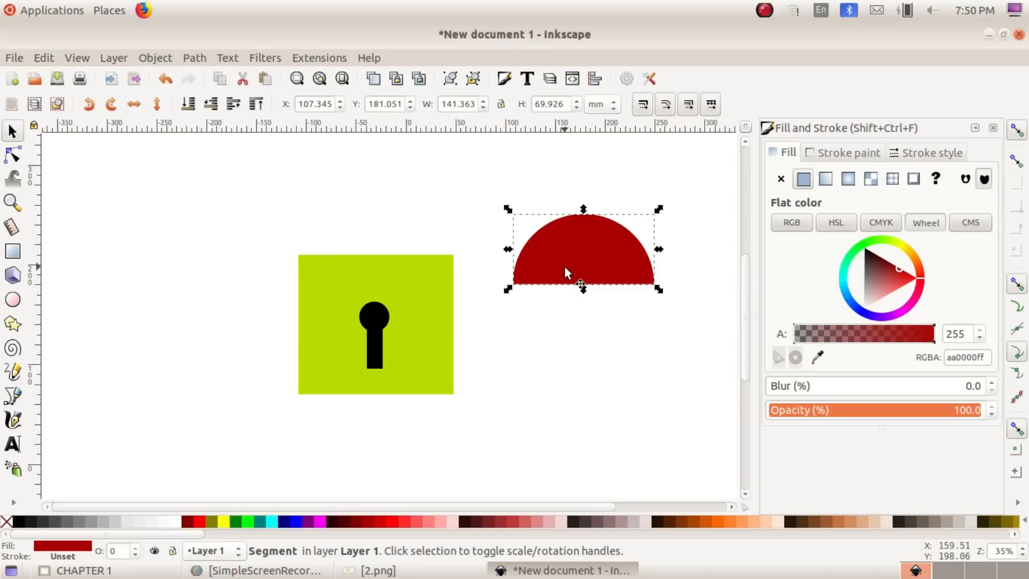
Step: Undo the last duplication of the red semicircle
right_click(570, 258)
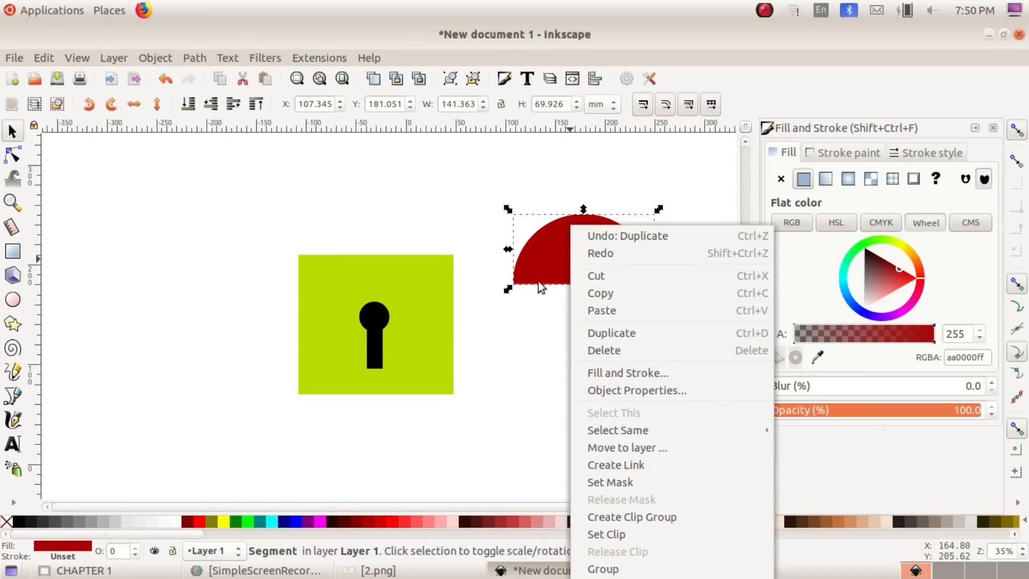
click(539, 265)
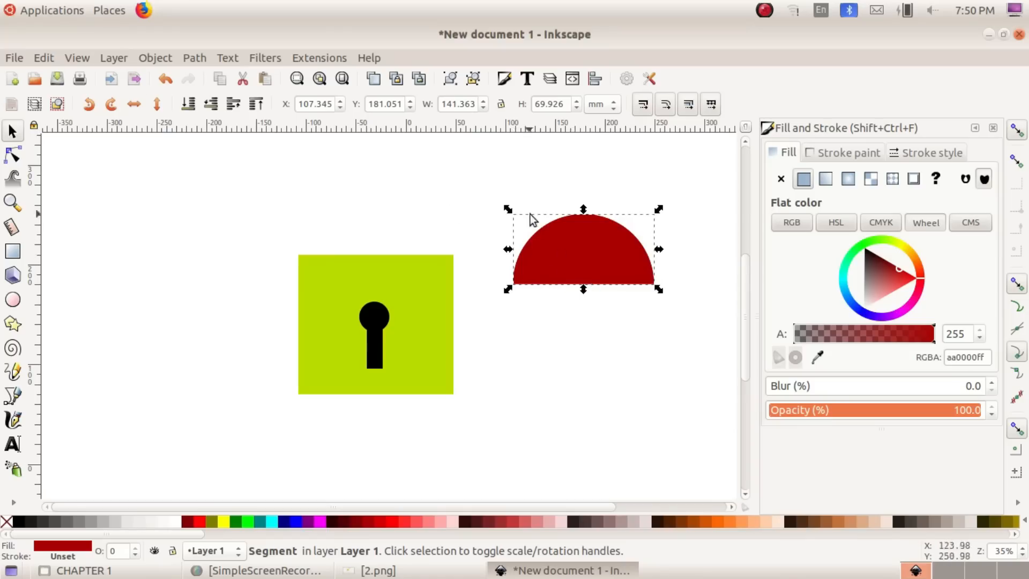
key(ctrl+z)
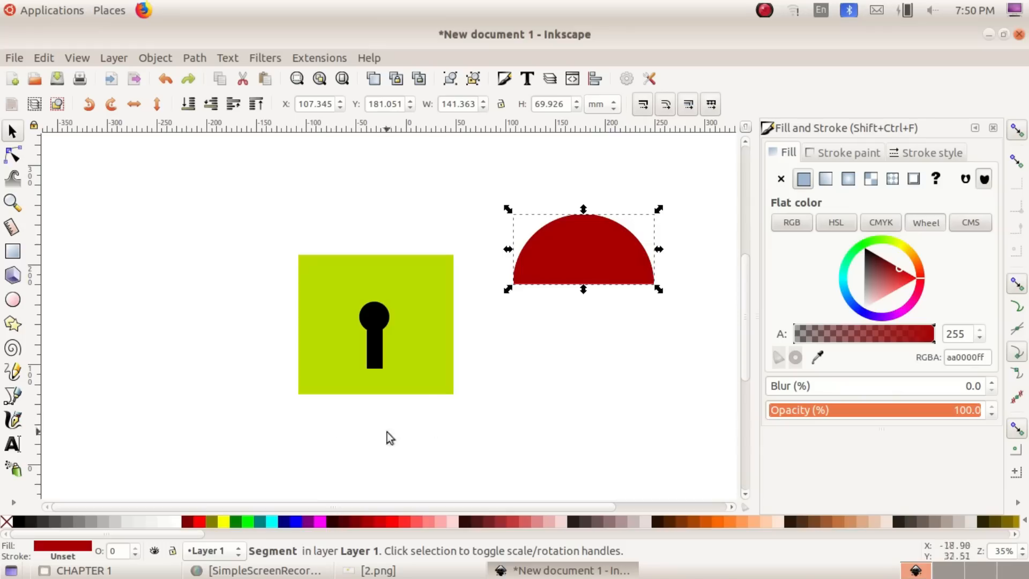
Step: Fill the upper semicircle copy navy blue (000080) and move it straight down so it partly overlaps the red semicircle beneath
click(284, 523)
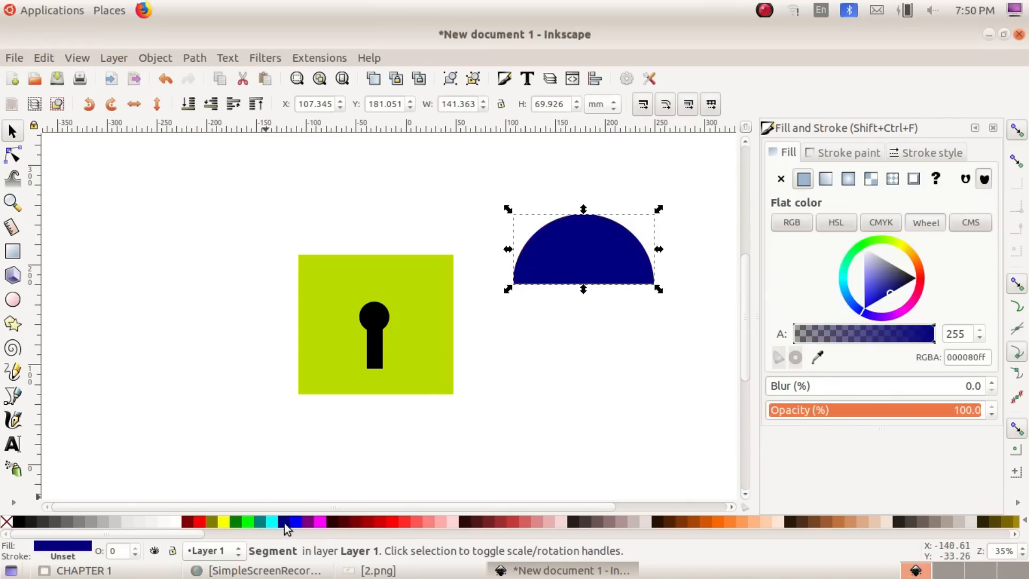
key(Down)
key(Down)
key(Down)
key(Down)
key(Down)
key(Down)
key(Down)
key(Down)
key(Down)
key(Down)
key(Down)
key(Down)
key(Down)
key(Down)
key(Down)
key(Down)
key(Down)
key(Down)
key(Down)
key(Down)
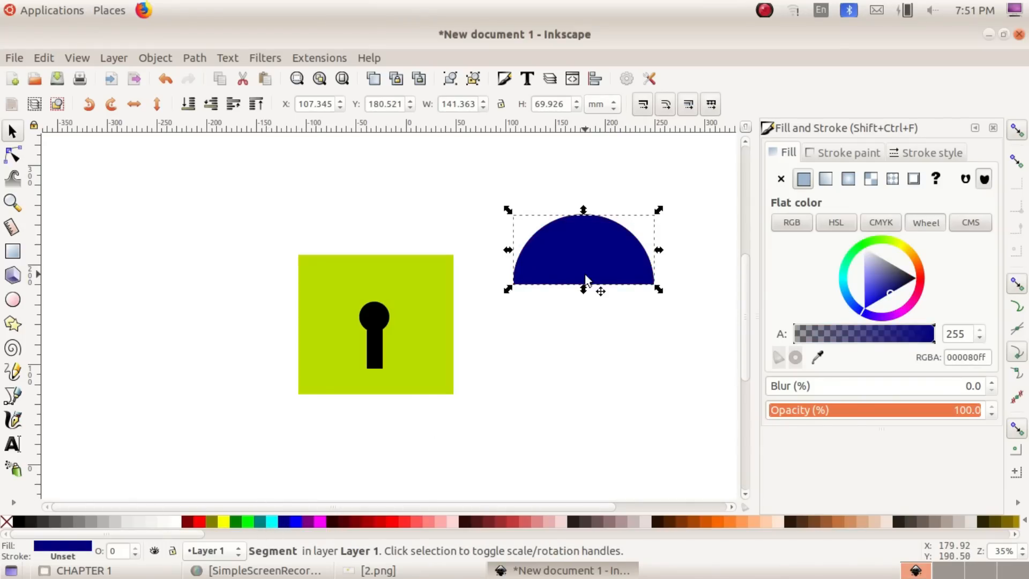
key(Down)
key(Down)
key(Down)
key(Down)
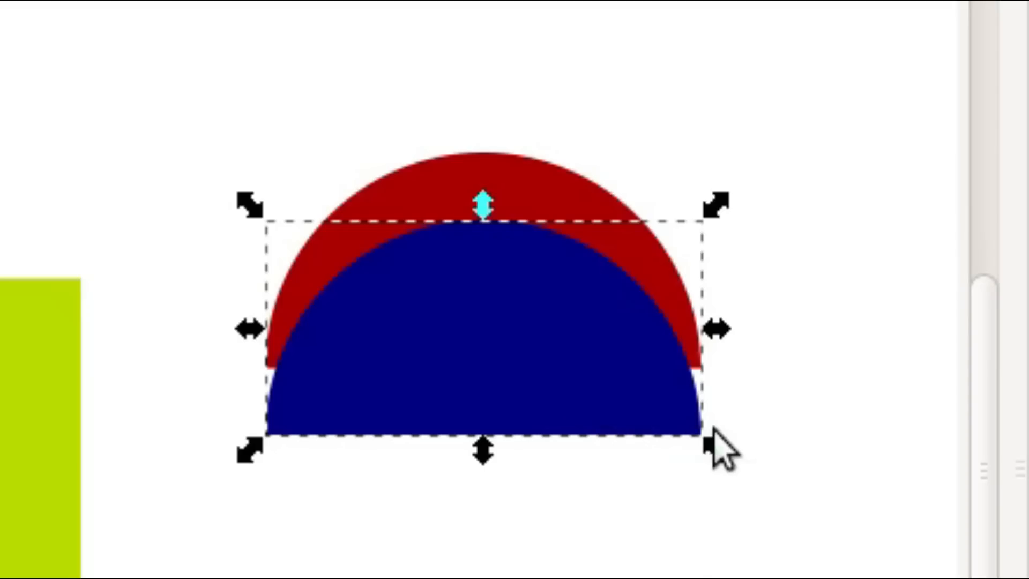
Step: Scale the navy semicircle to about 122 by 60 mm and move it up so its base lines up with the red semicircle's base
drag(714, 456, 683, 447)
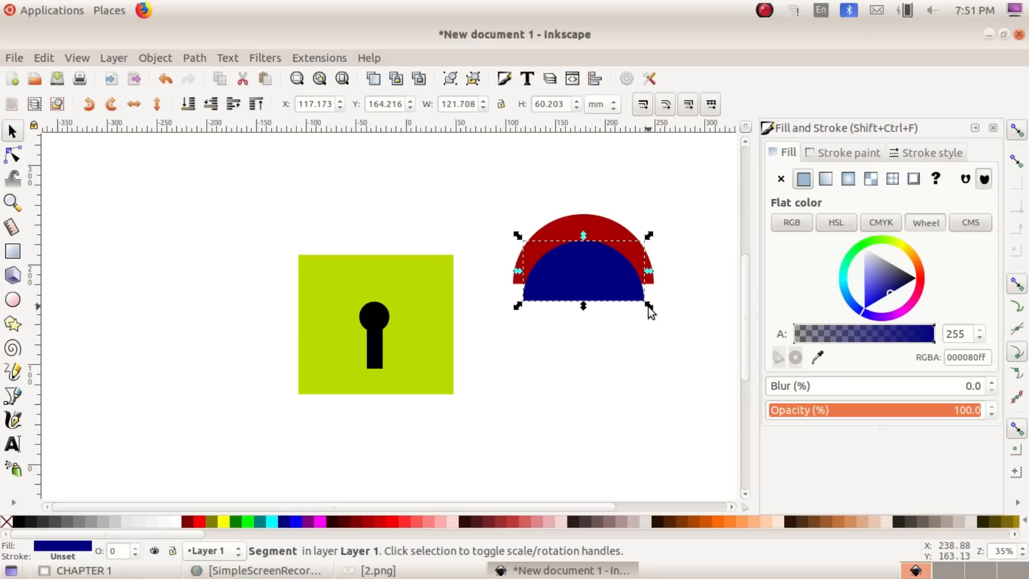
drag(589, 267, 590, 251)
click(635, 343)
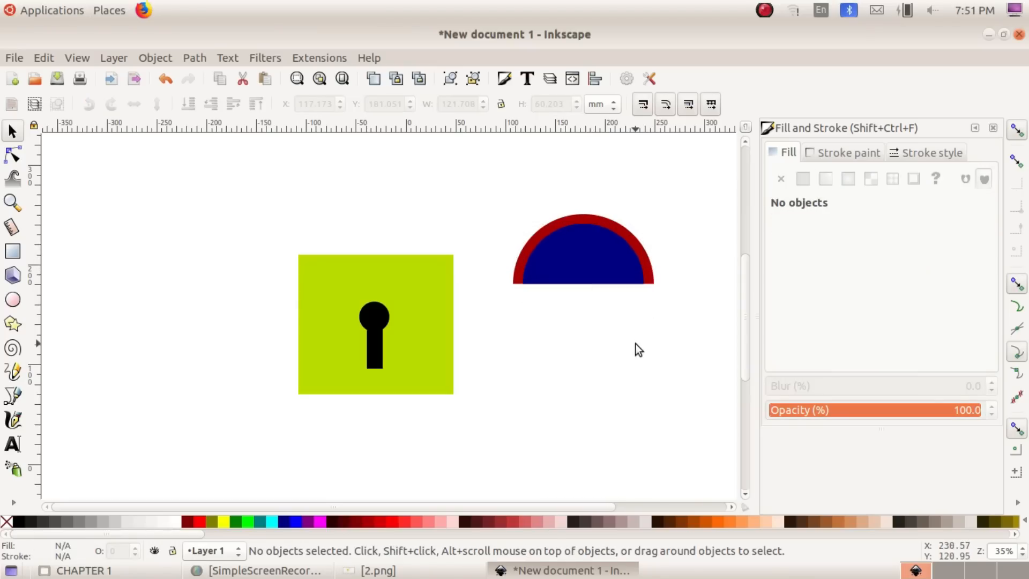
click(604, 270)
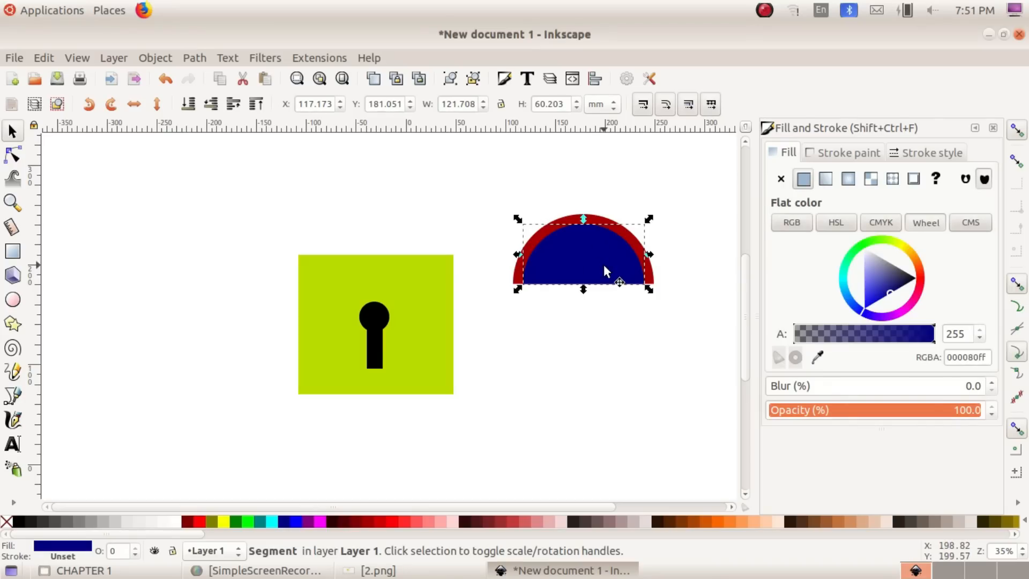
click(618, 345)
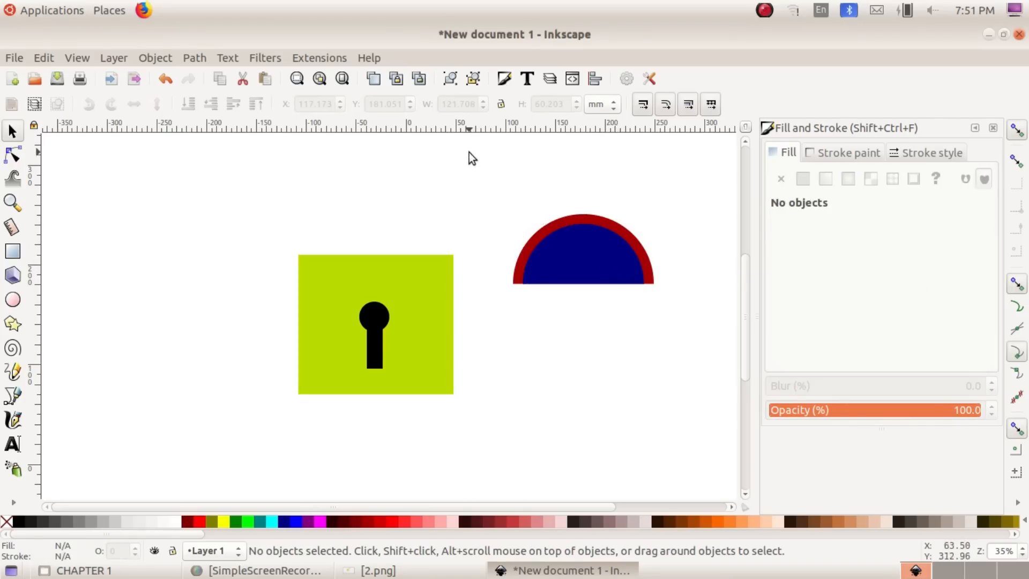
Step: Subtract the navy semicircle from the red one with Difference and fill the remaining arch black
drag(469, 153, 718, 340)
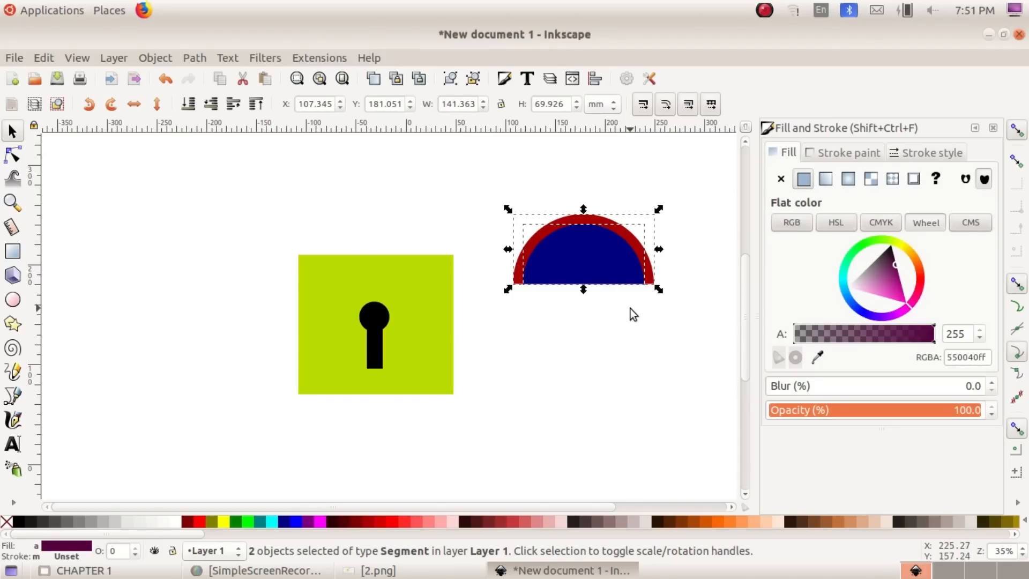
click(197, 60)
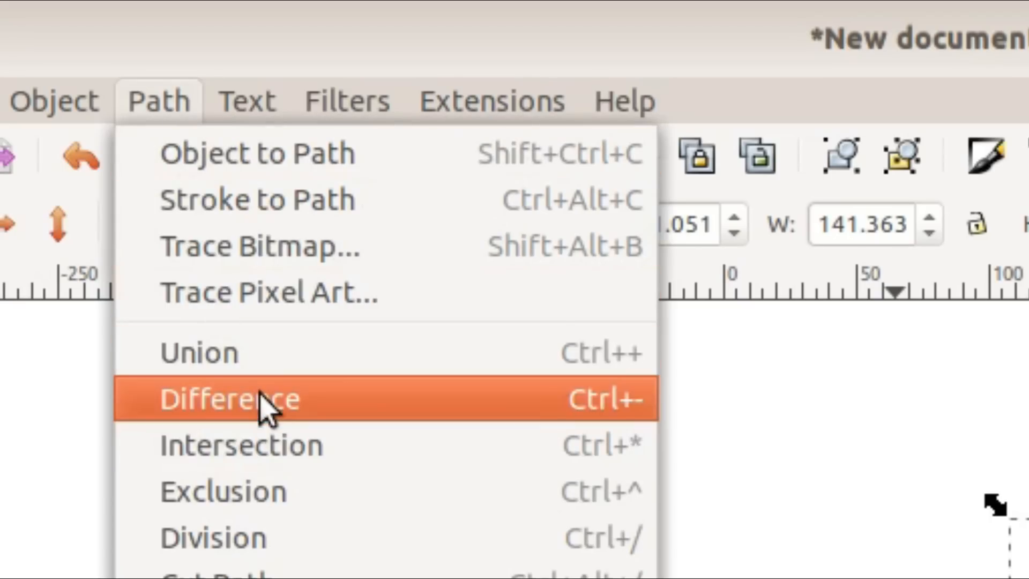
click(263, 410)
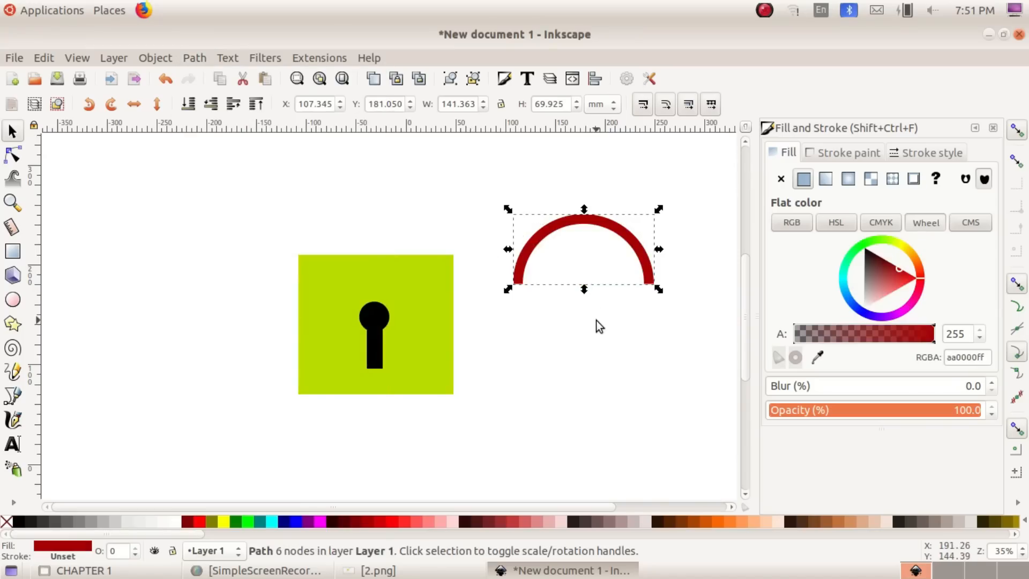
click(595, 320)
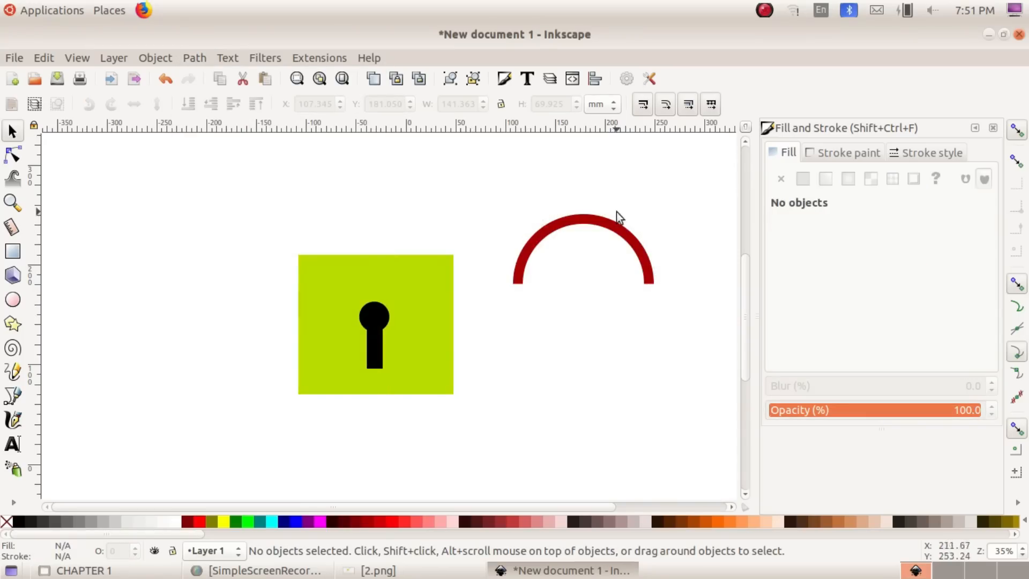
click(647, 272)
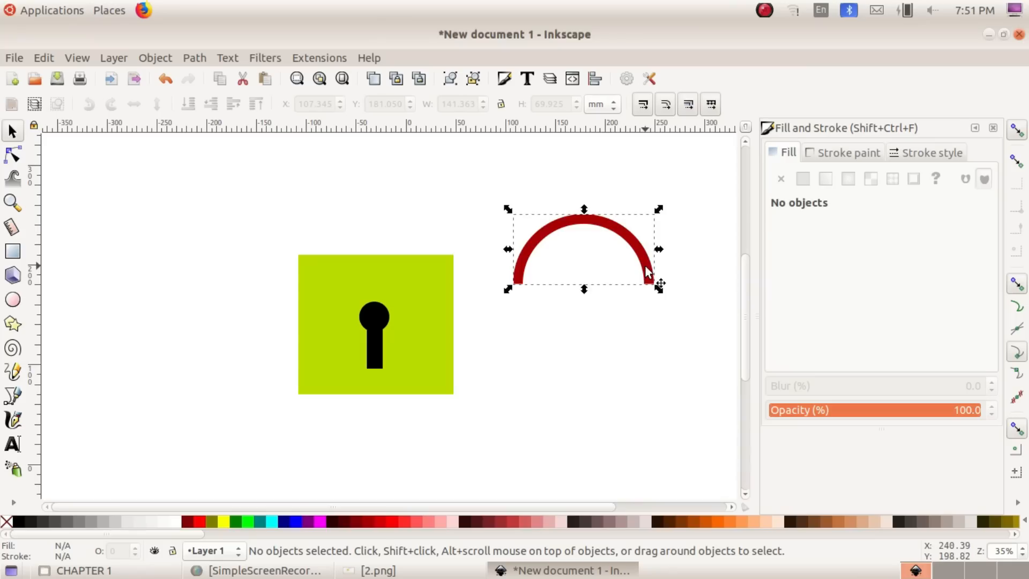
click(17, 523)
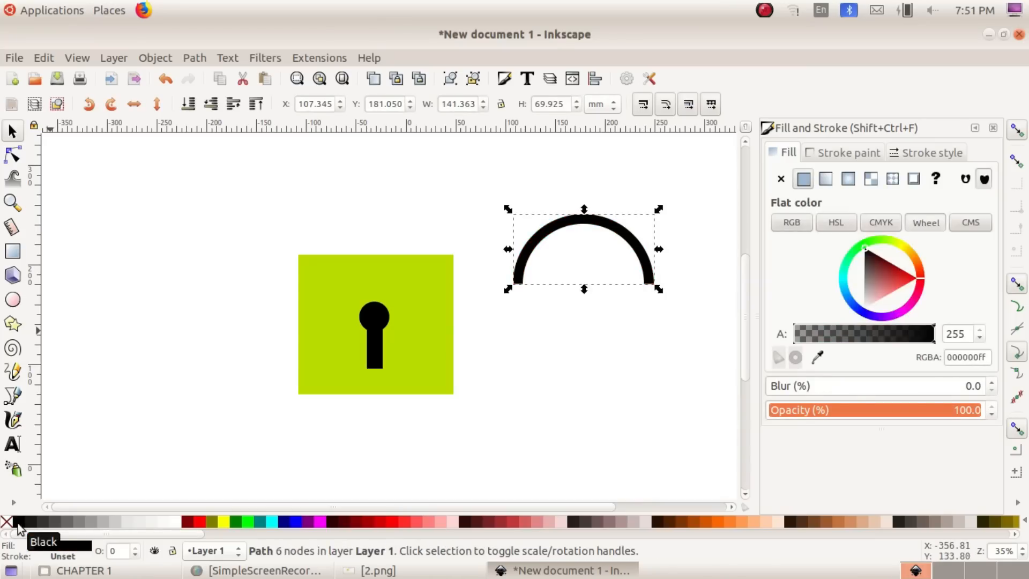
Step: Compare with reference 2.png, scale the black arch to about 120 by 59 mm and rest its left end on the green rectangle's upper edge
click(408, 573)
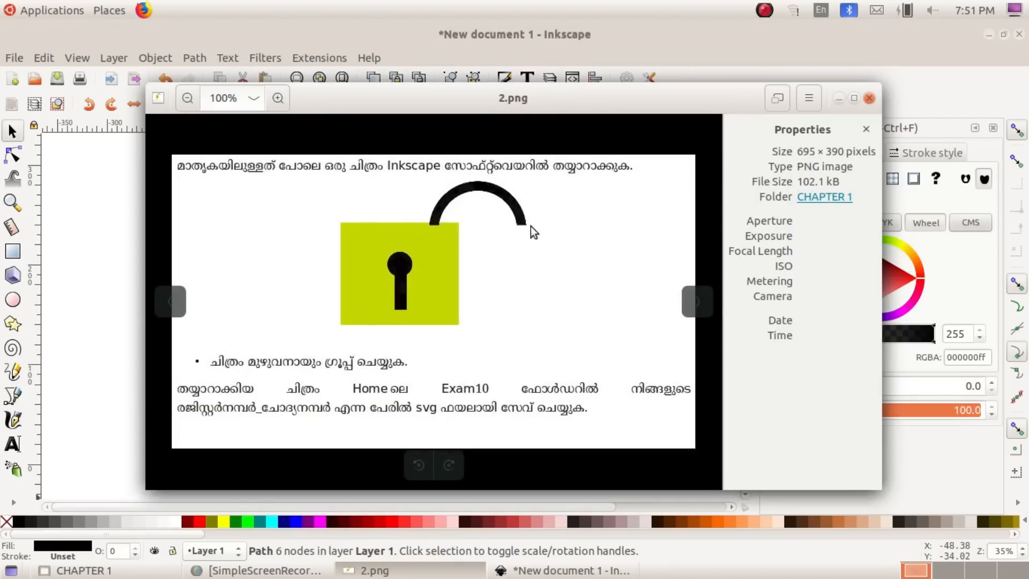
click(838, 98)
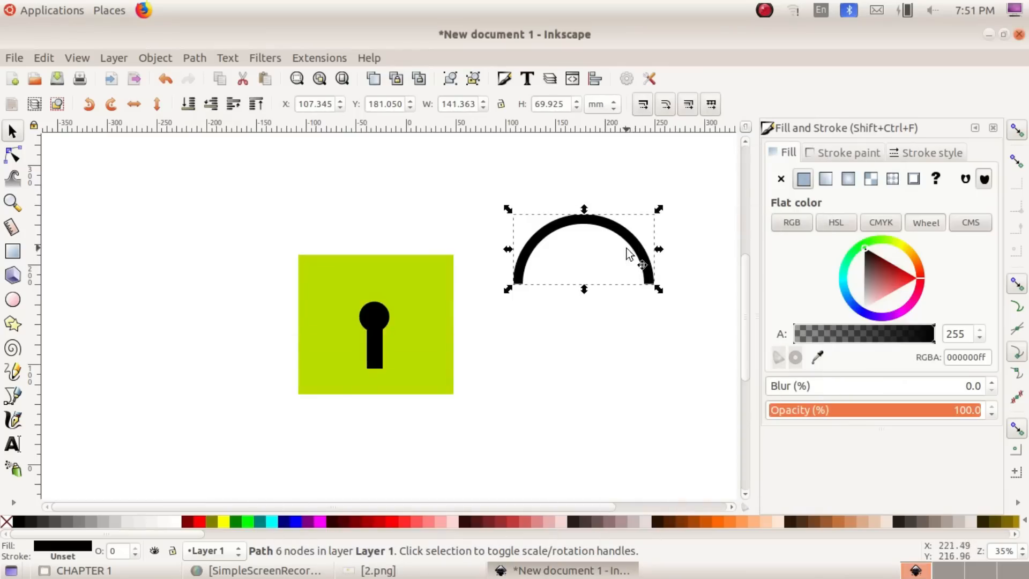
drag(638, 250, 532, 213)
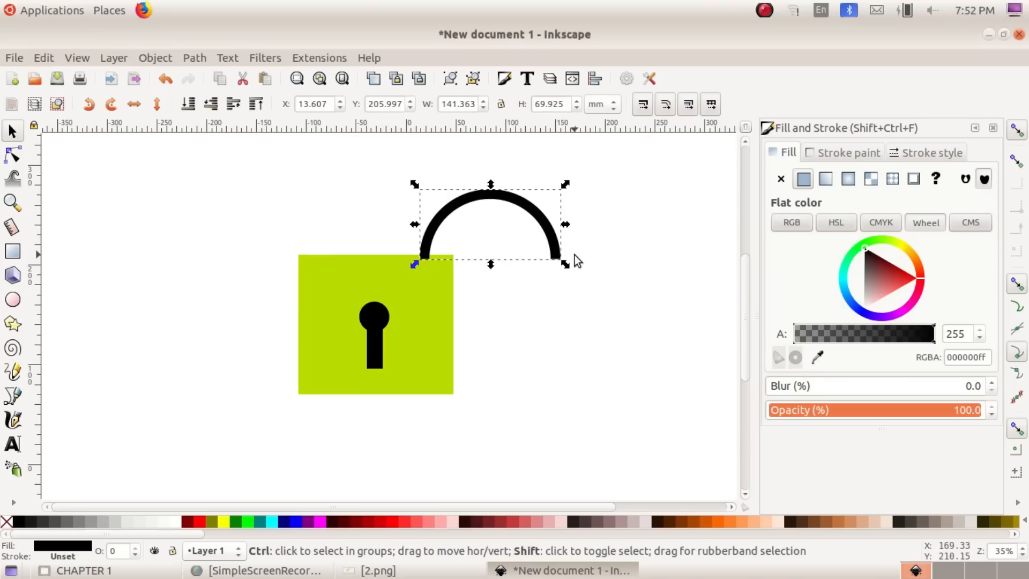
mouse_move(565, 264)
mouse_down()
mouse_move(540, 265)
mouse_move(555, 265)
mouse_up()
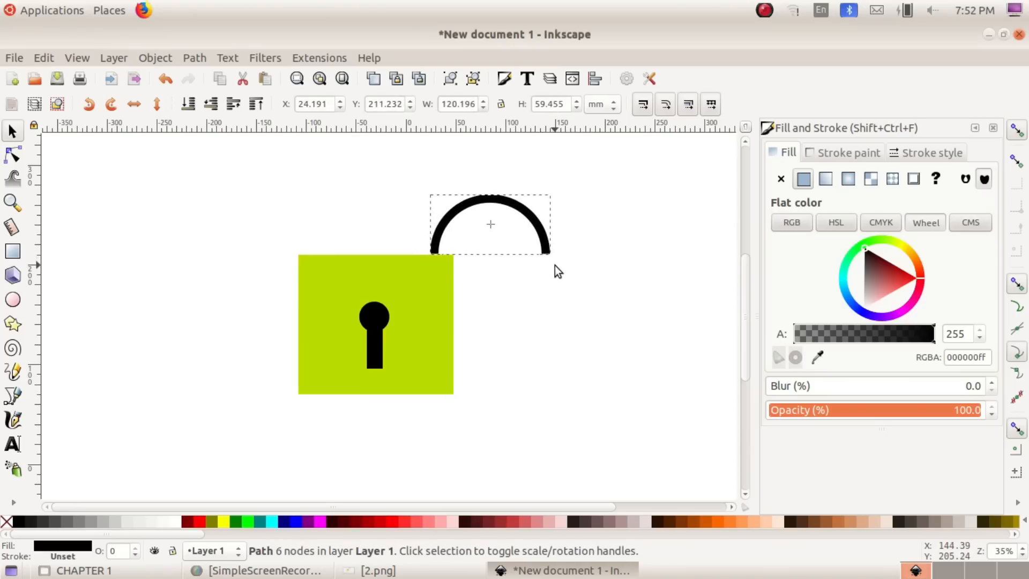
drag(511, 208, 498, 210)
click(482, 346)
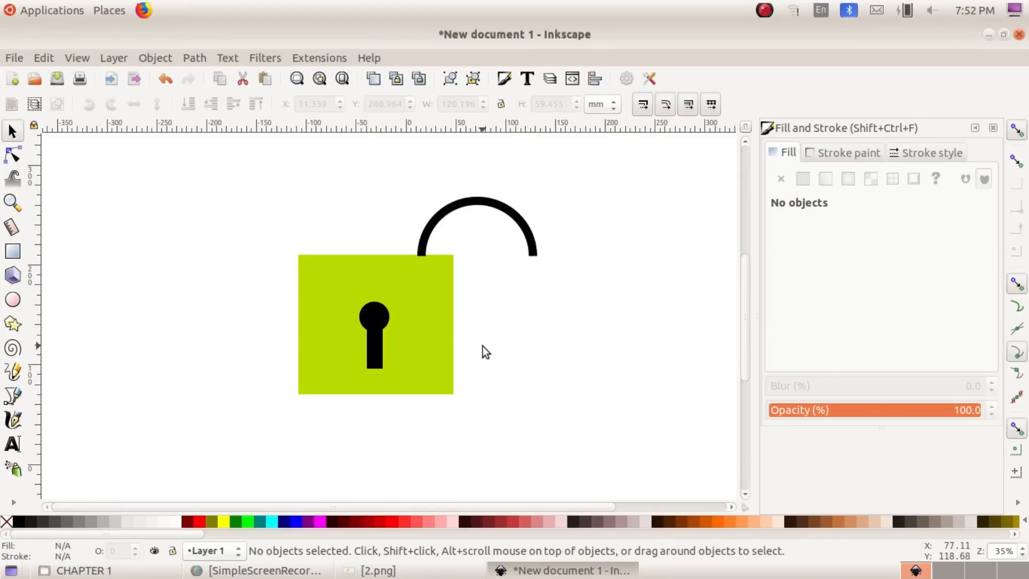
Step: Read the task instructions in 2.png and 1.png, and group all four padlock objects, shifting the group about 2 mm left
click(407, 571)
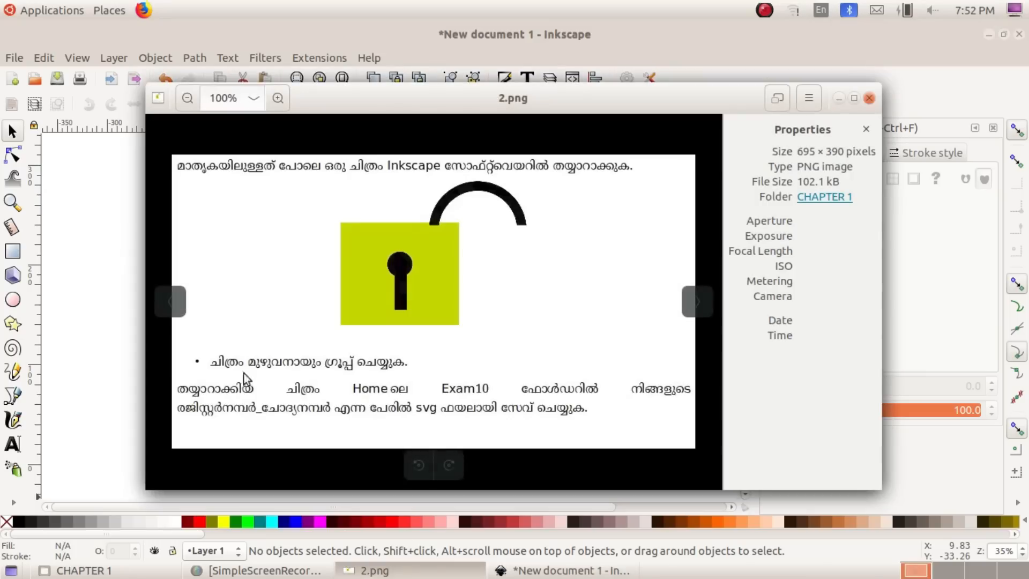
key(Left)
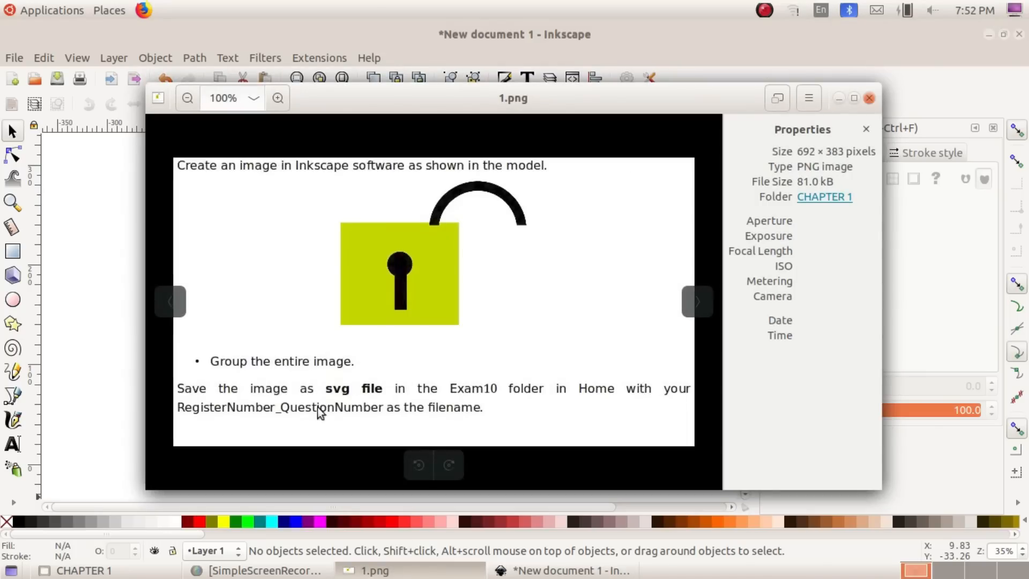
click(435, 573)
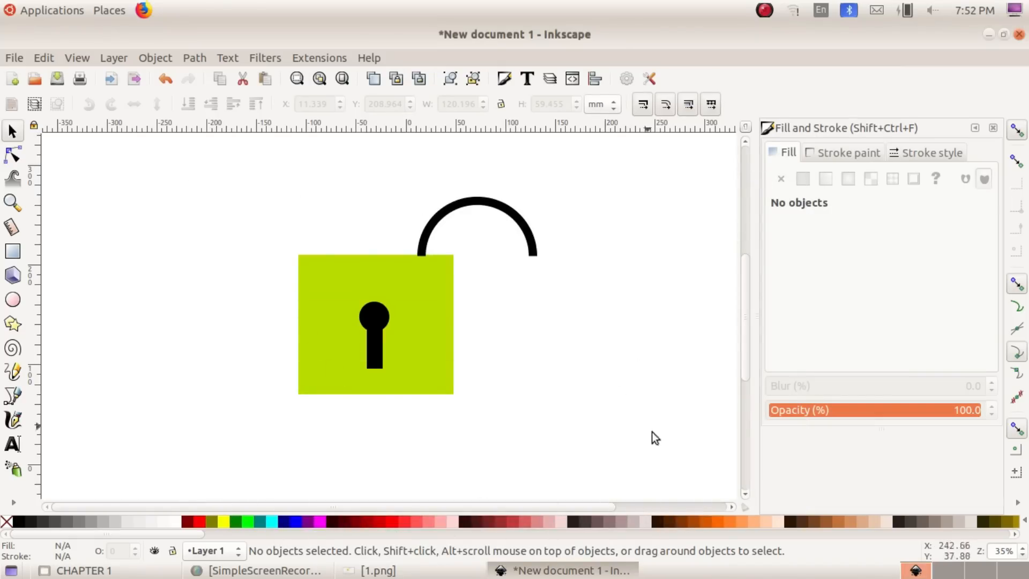
mouse_move(210, 150)
mouse_down()
mouse_move(317, 270)
mouse_move(602, 445)
mouse_up()
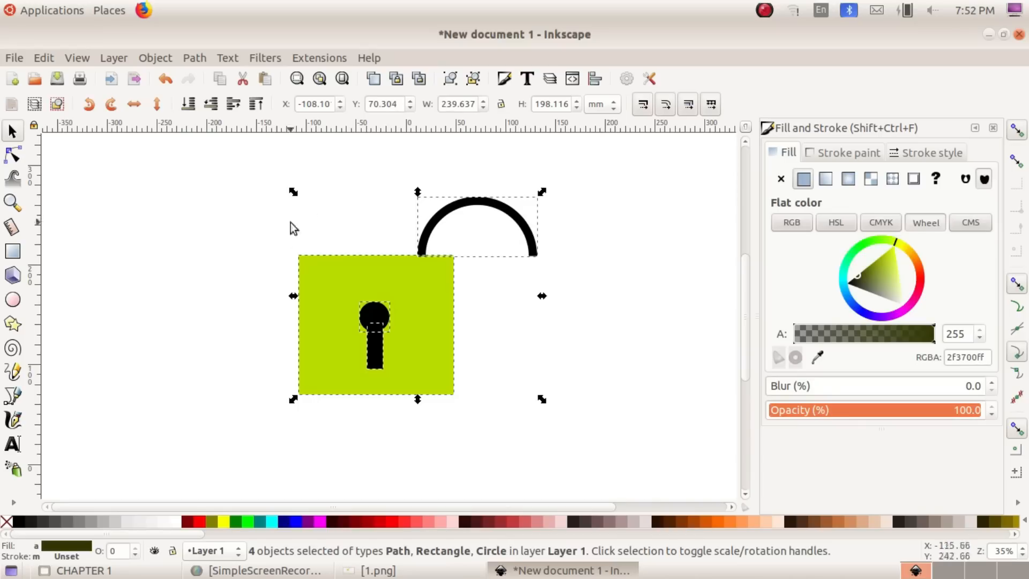
click(154, 57)
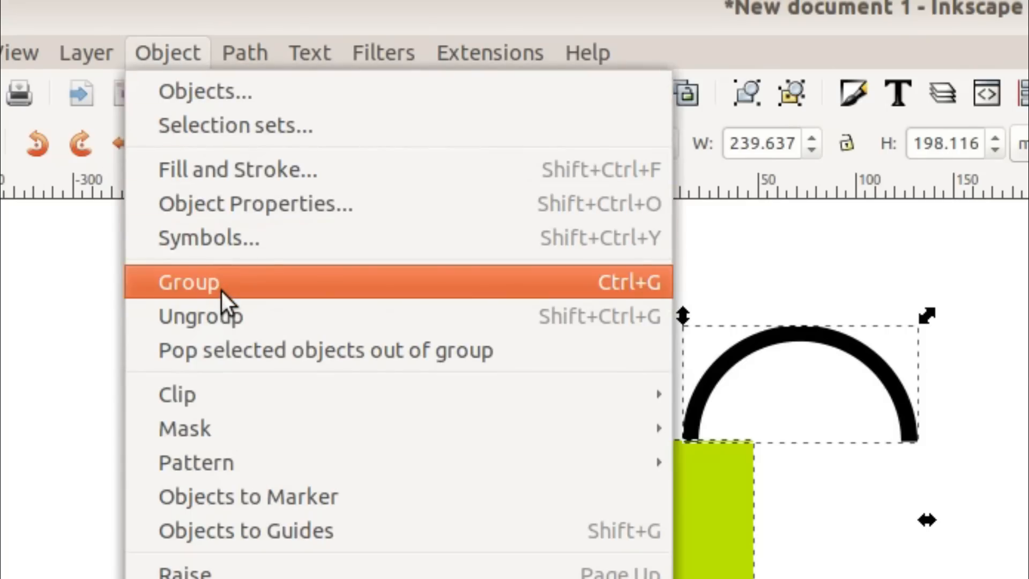
click(221, 291)
mouse_move(427, 365)
mouse_down()
mouse_move(468, 369)
mouse_move(421, 368)
mouse_up()
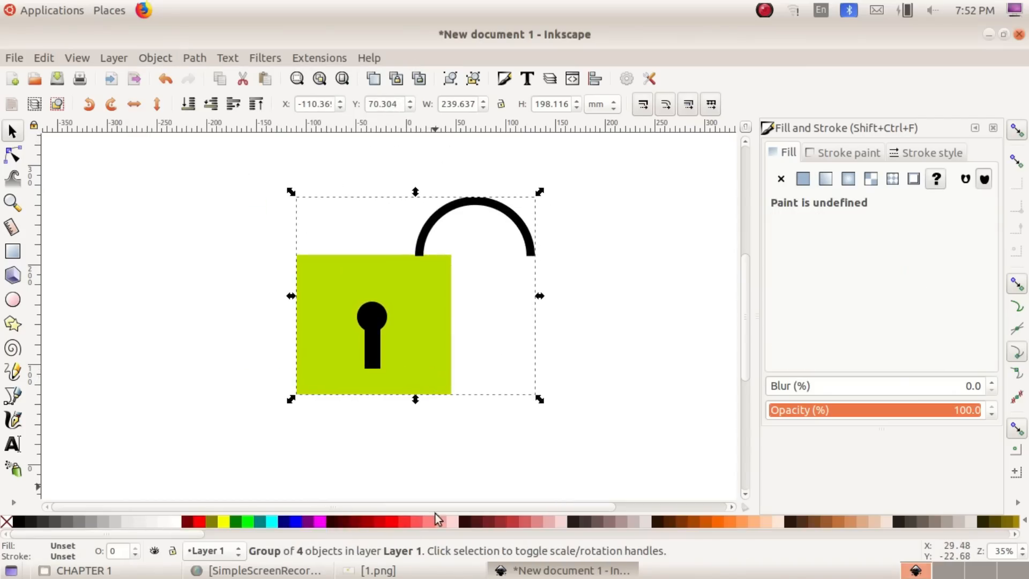
Step: Recheck the saving instructions in 1.png and start saving the drawing as an Inkscape SVG in the home folder's Exam10 folder
click(376, 570)
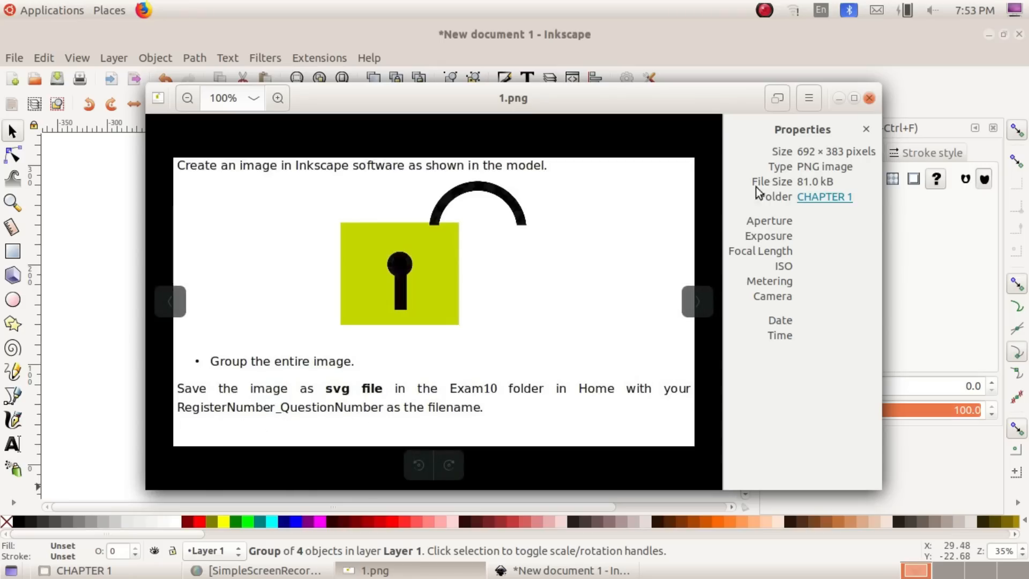
click(835, 101)
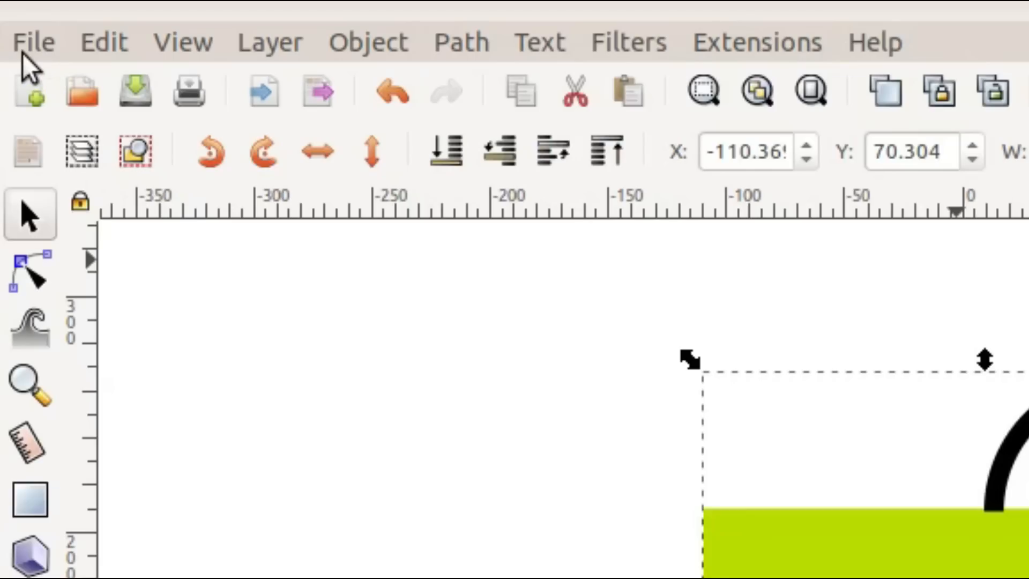
click(27, 43)
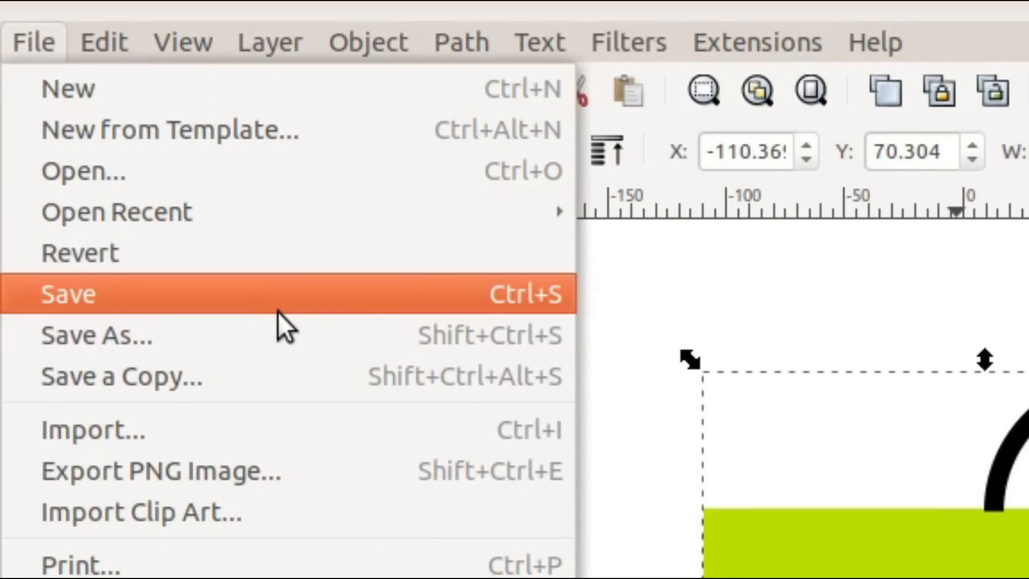
click(278, 308)
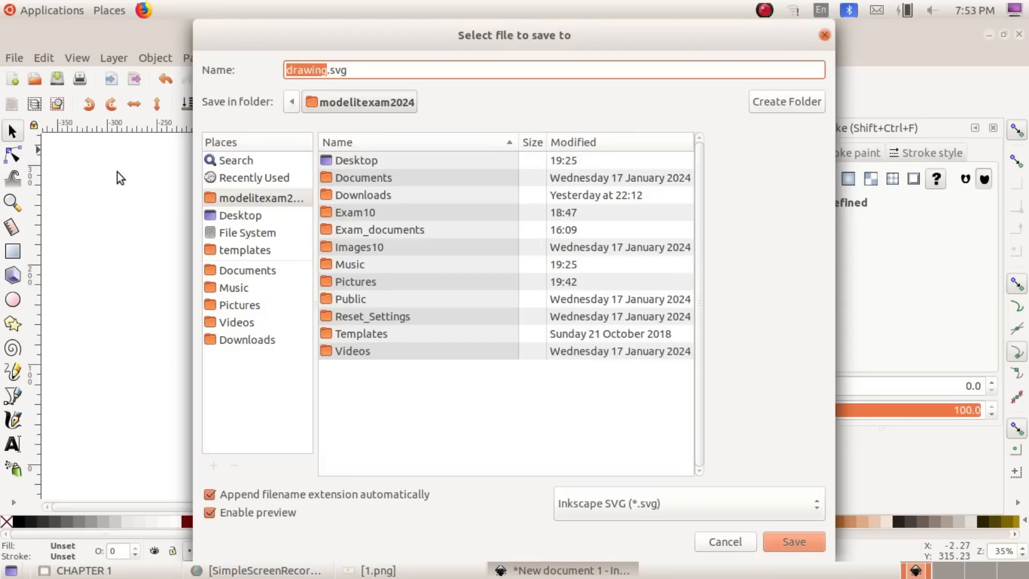
click(246, 199)
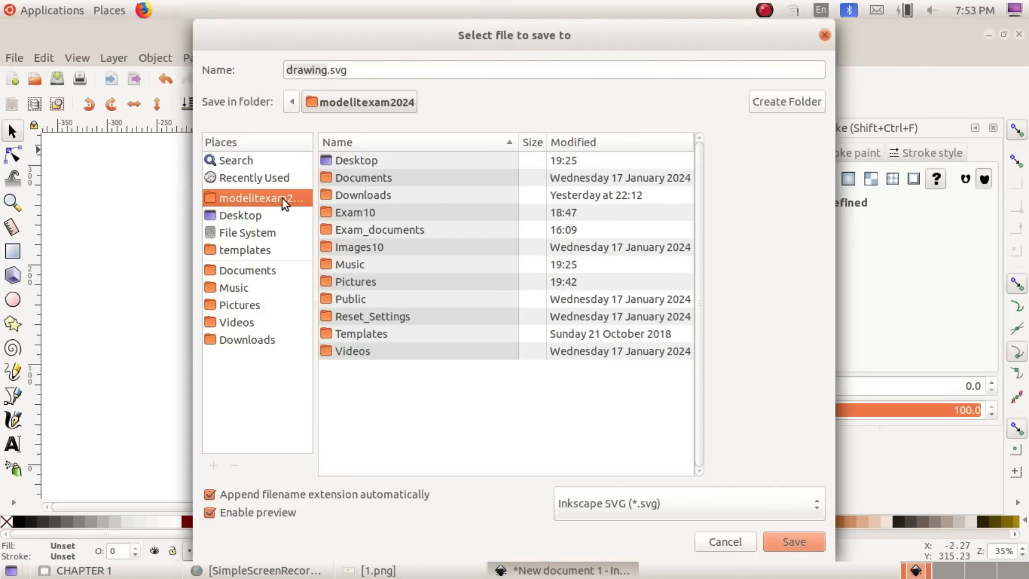
double_click(358, 214)
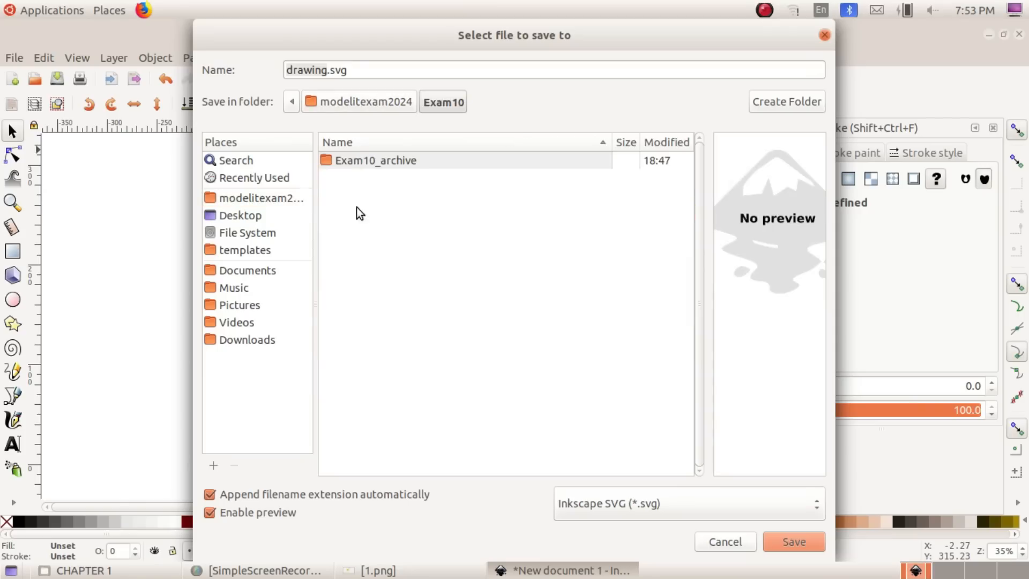
Step: Name the drawing with the register number followed by _1, keep the .svg extension, and save it in the Exam10 folder
click(326, 71)
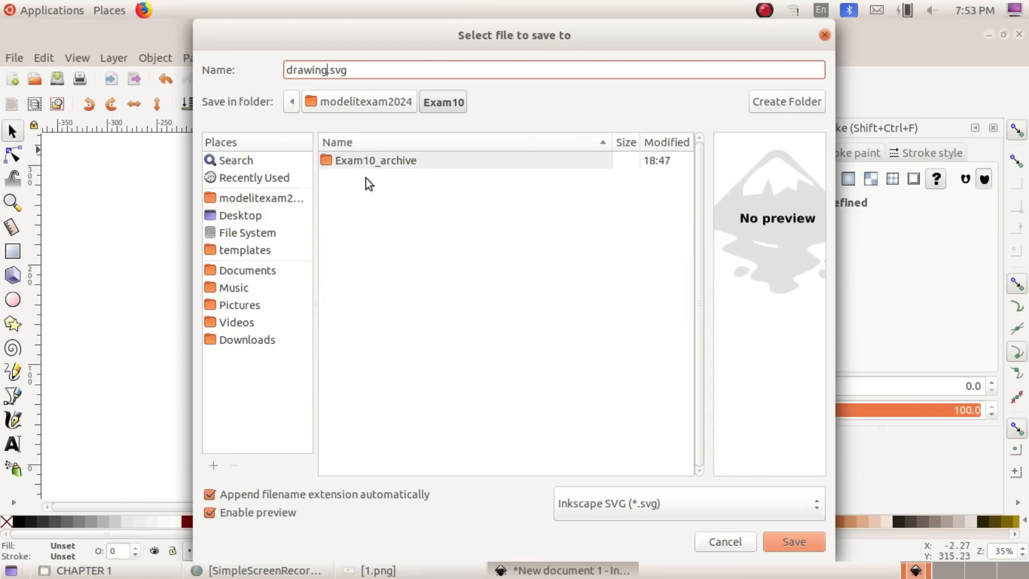
key(BackSpace)
key(BackSpace)
key(BackSpace)
key(BackSpace)
key(BackSpace)
key(BackSpace)
key(BackSpace)
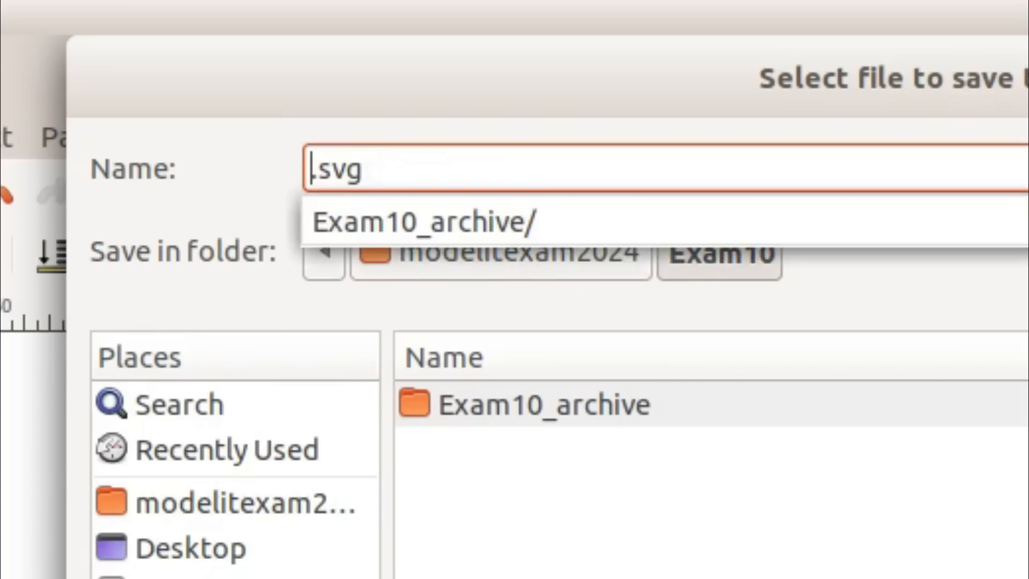
text(123456)
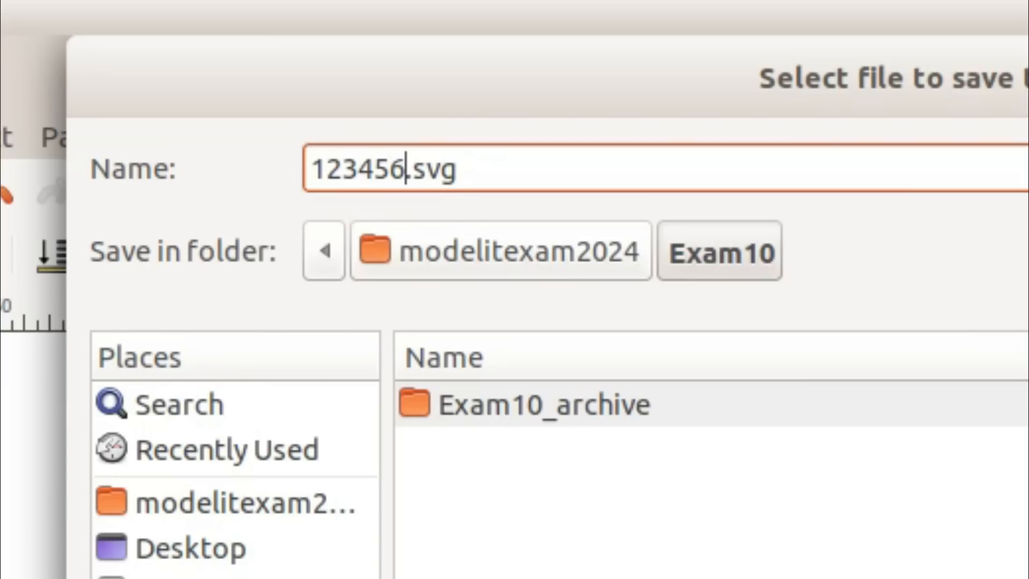
text(_)
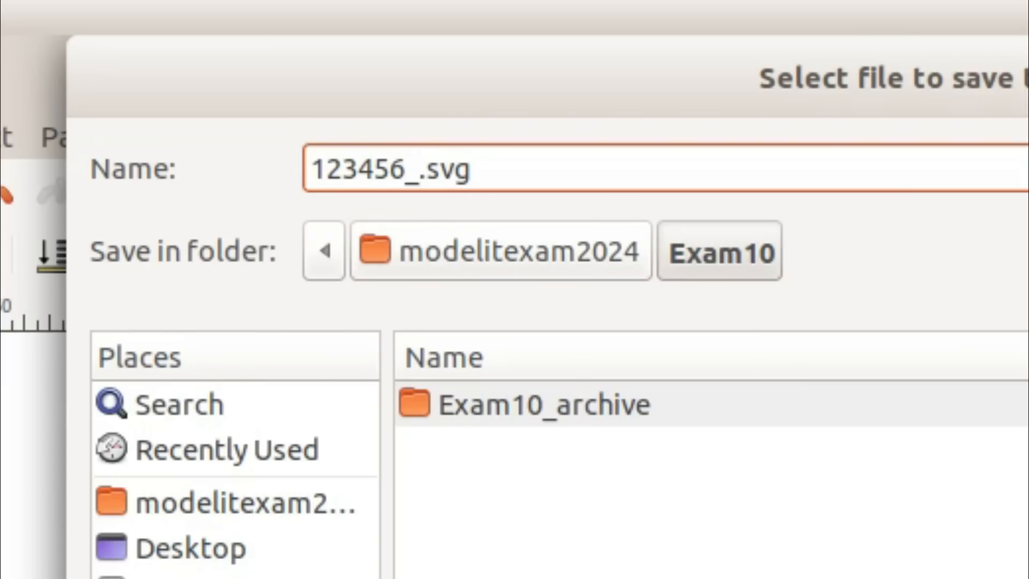
text(1)
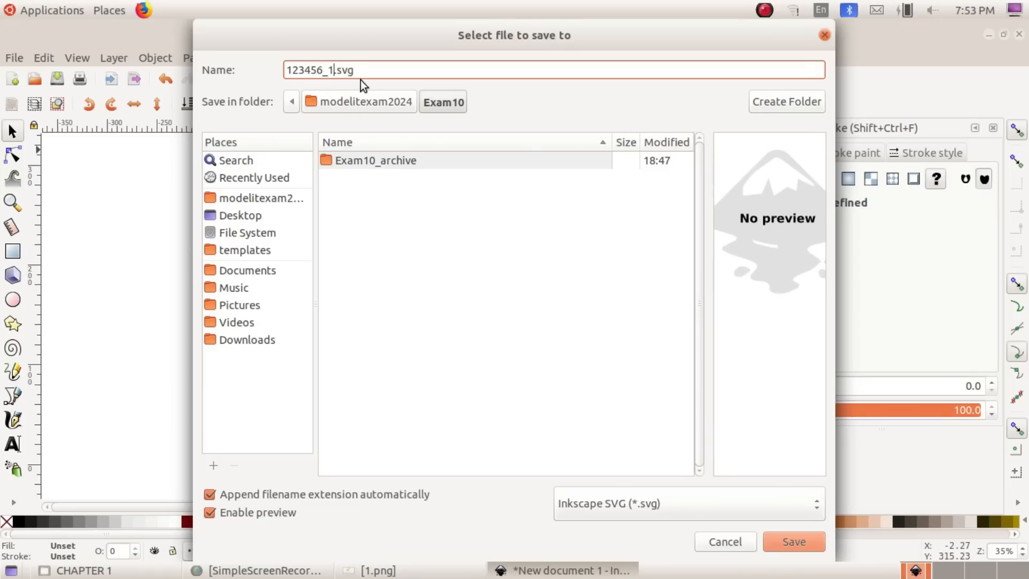
click(798, 542)
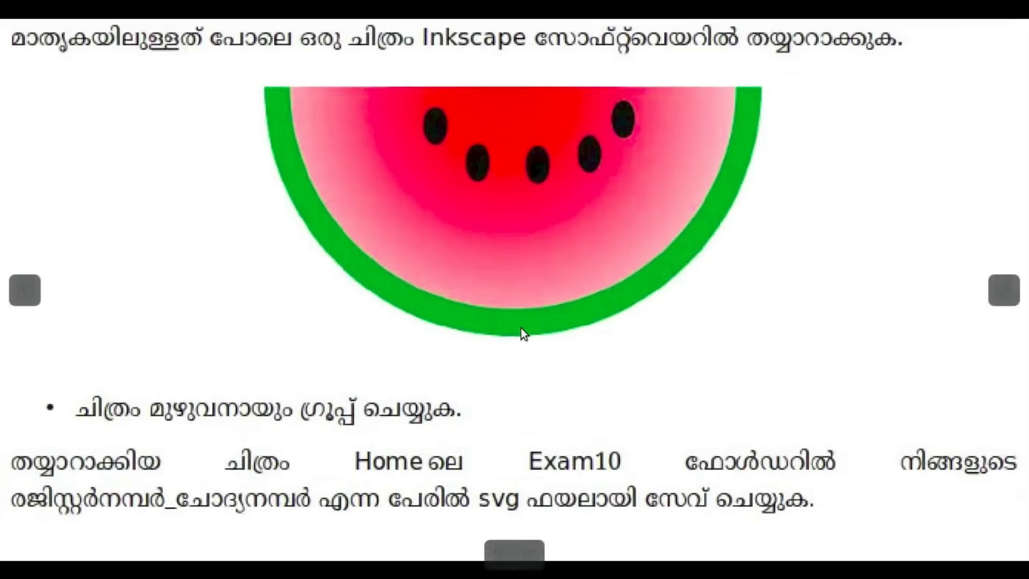
Step: Leave the full-screen view of 4.png and launch Inkscape with a new document
key(Escape)
click(49, 10)
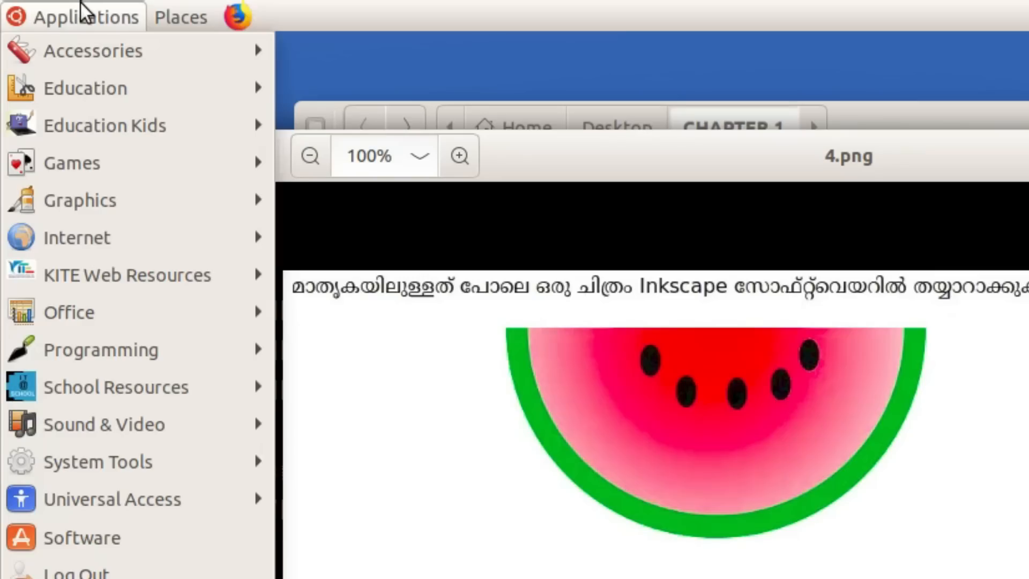
mouse_move(91, 202)
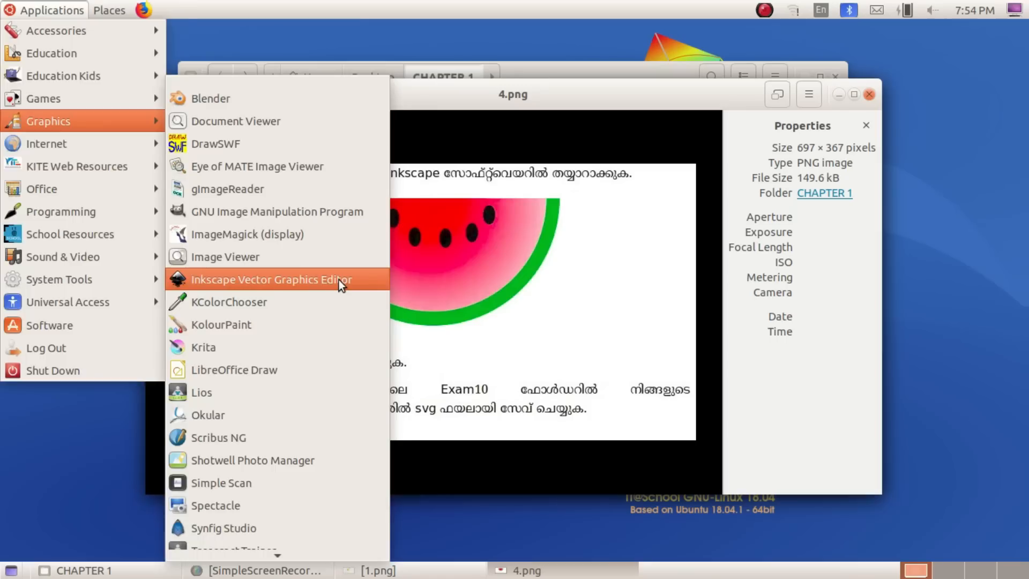
click(558, 471)
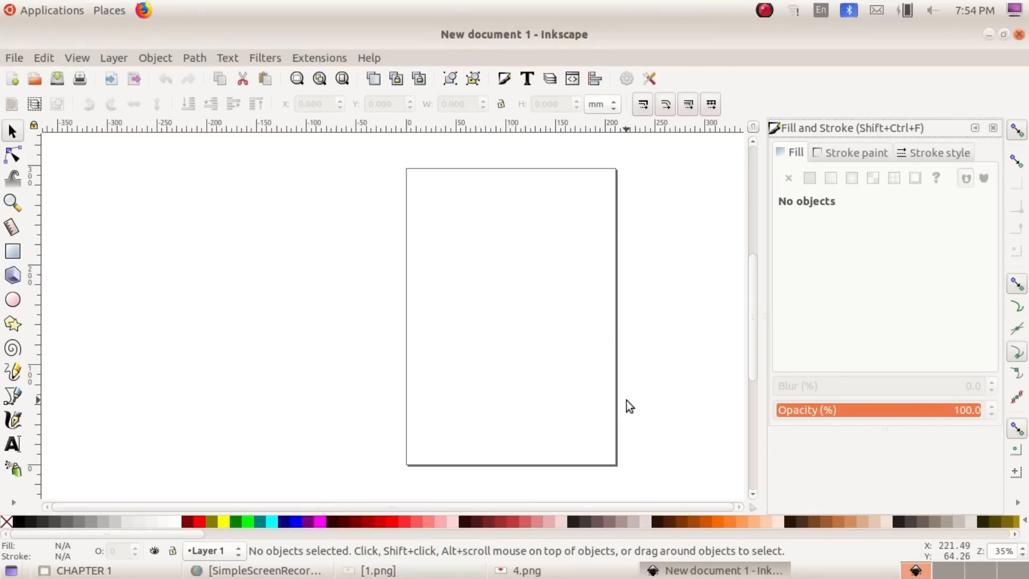
Step: Turn off the page border in the new document's properties
click(12, 58)
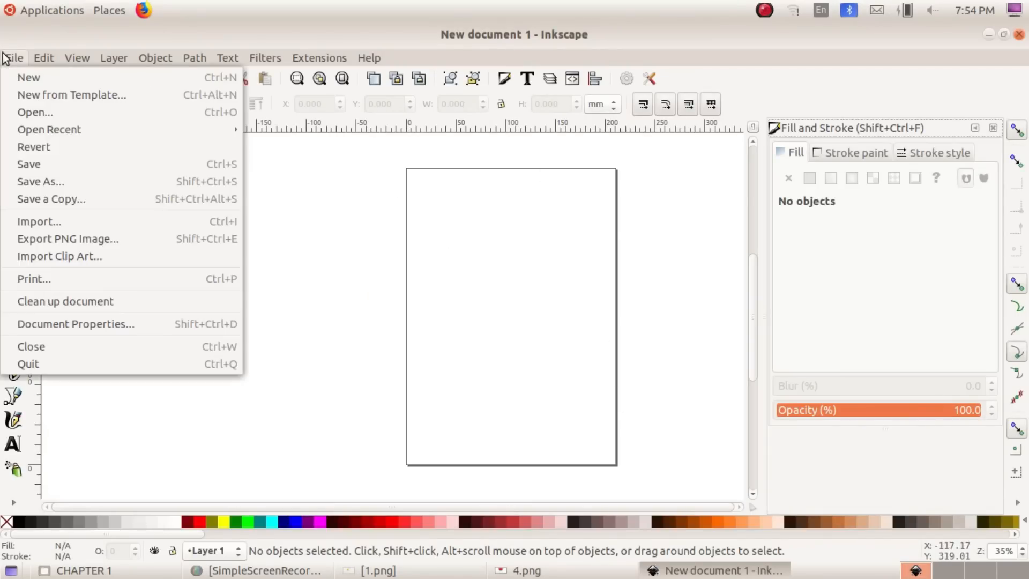
click(112, 324)
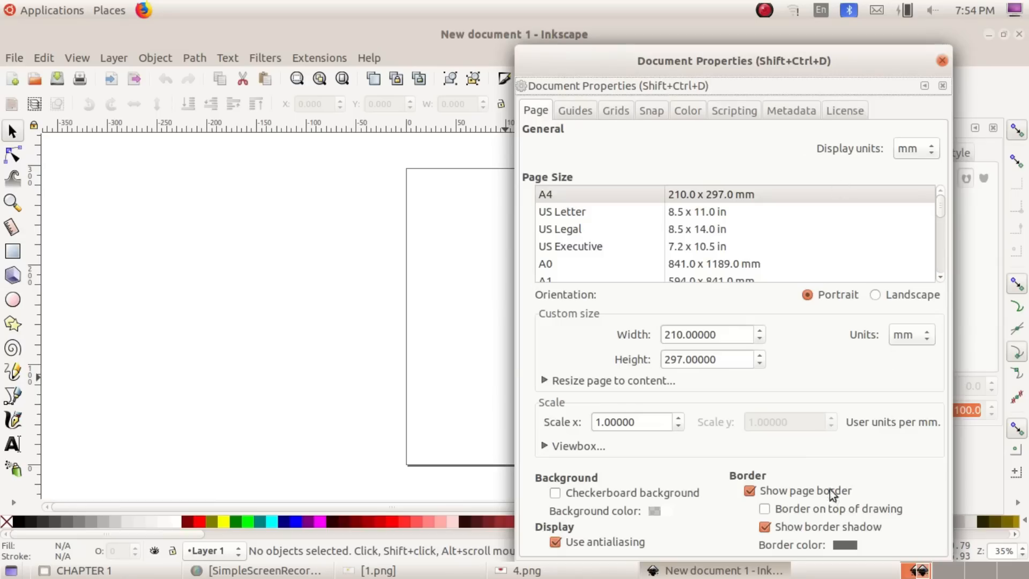
click(756, 491)
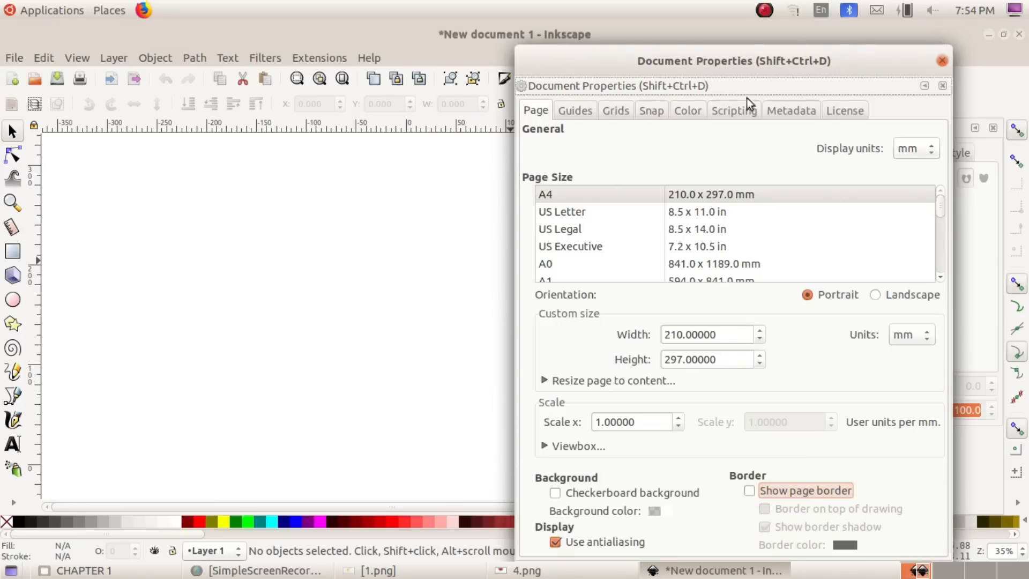
click(942, 60)
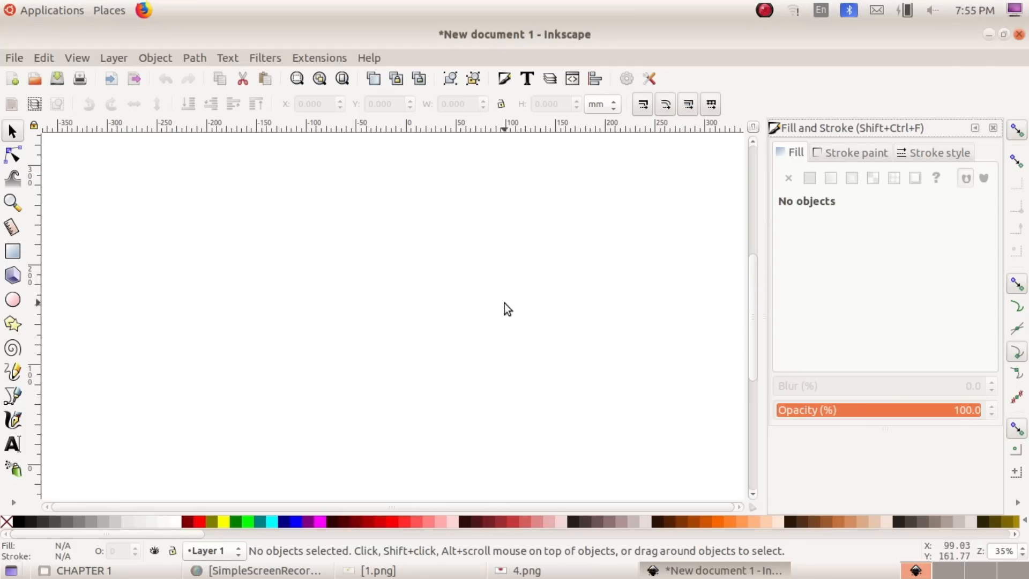
Step: Draw an ellipse about 243 by 216 mm and set its end angle to 180 so only the lower half remains
click(8, 308)
drag(265, 240, 507, 455)
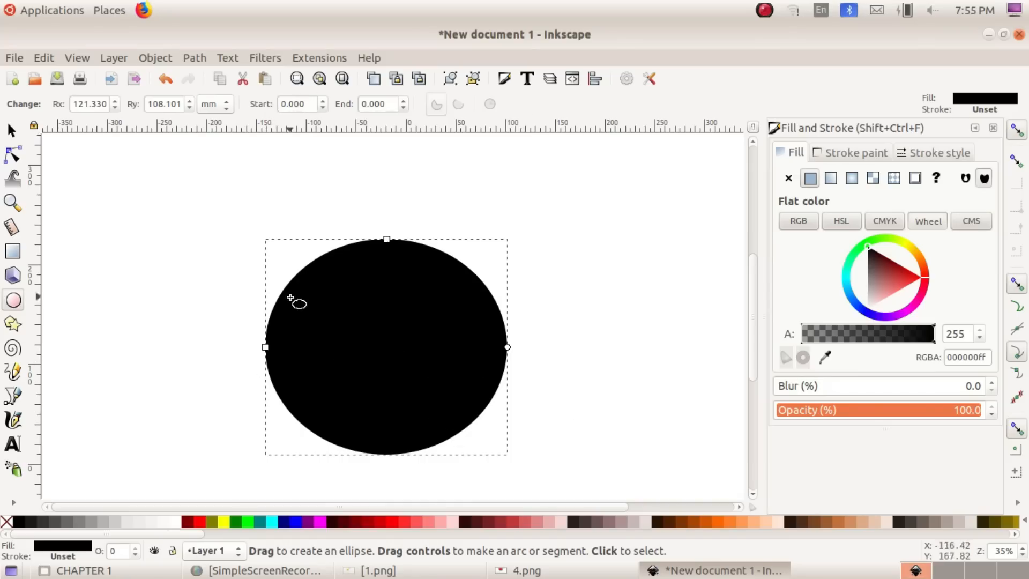
click(388, 107)
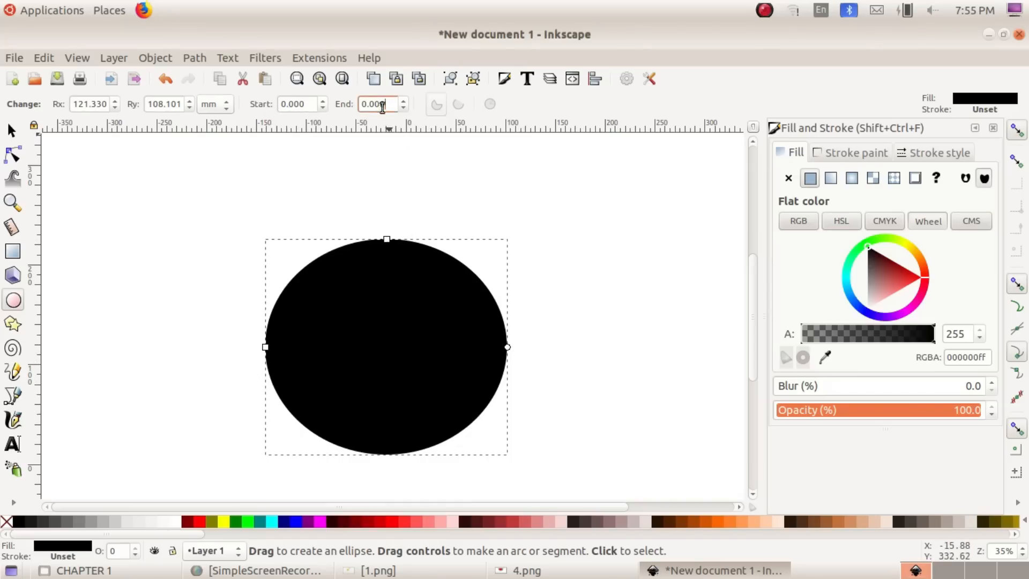
text(180)
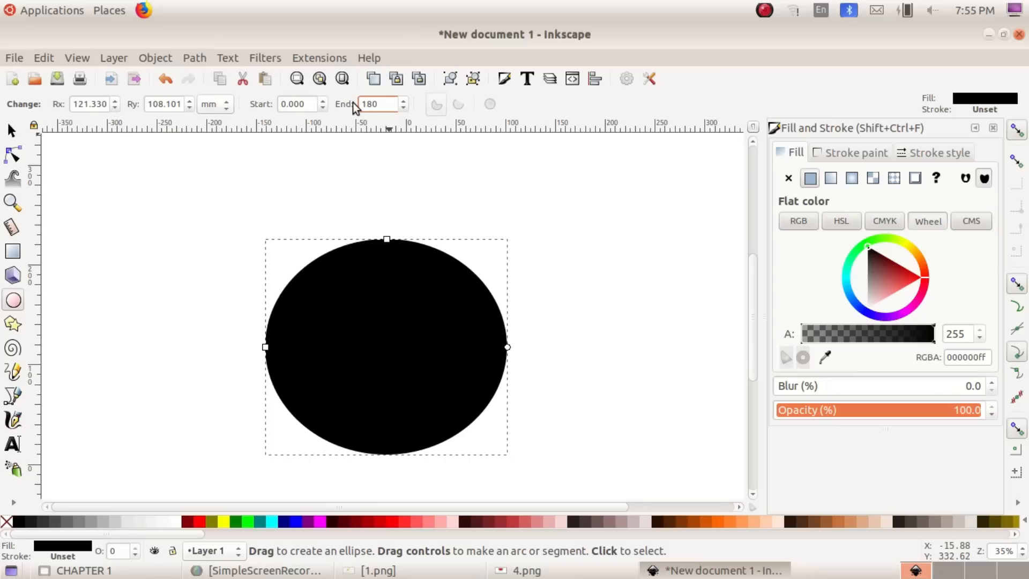
key(Return)
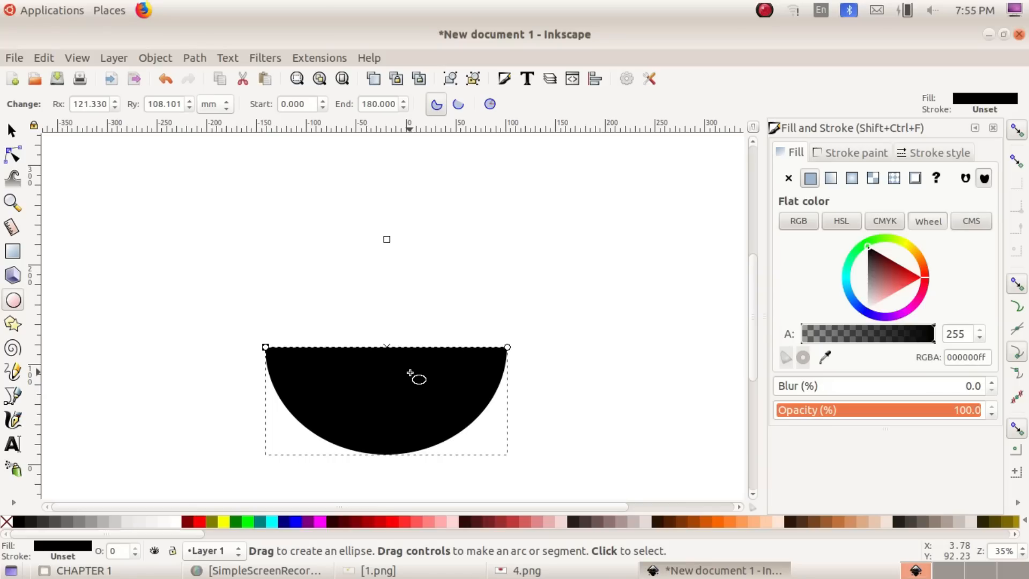
Step: Move the black semicircle about 97 mm up and fill it with green 00d400 to match the rind in 4.png
key(s)
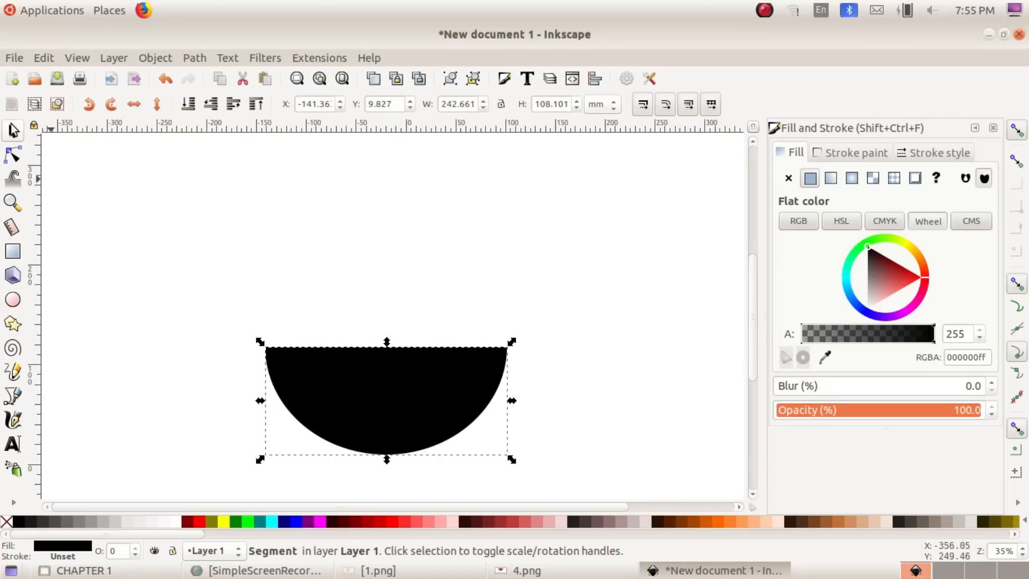
drag(373, 411, 372, 313)
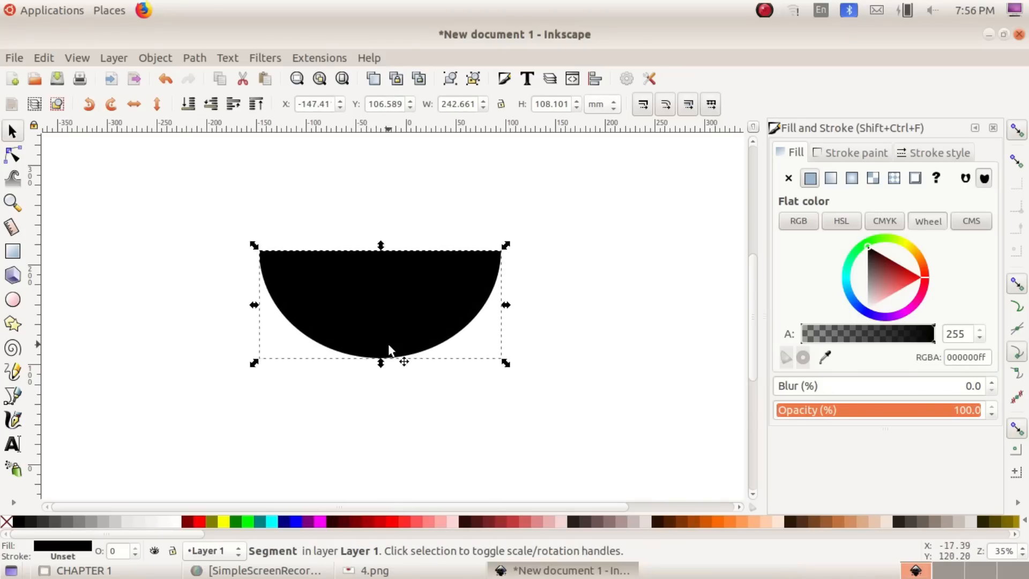
click(373, 570)
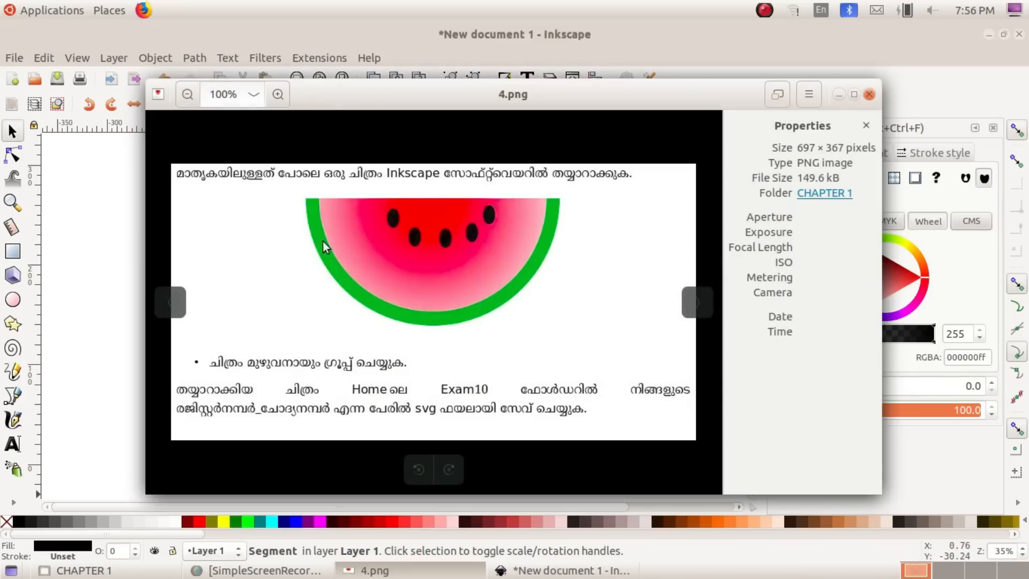
click(838, 95)
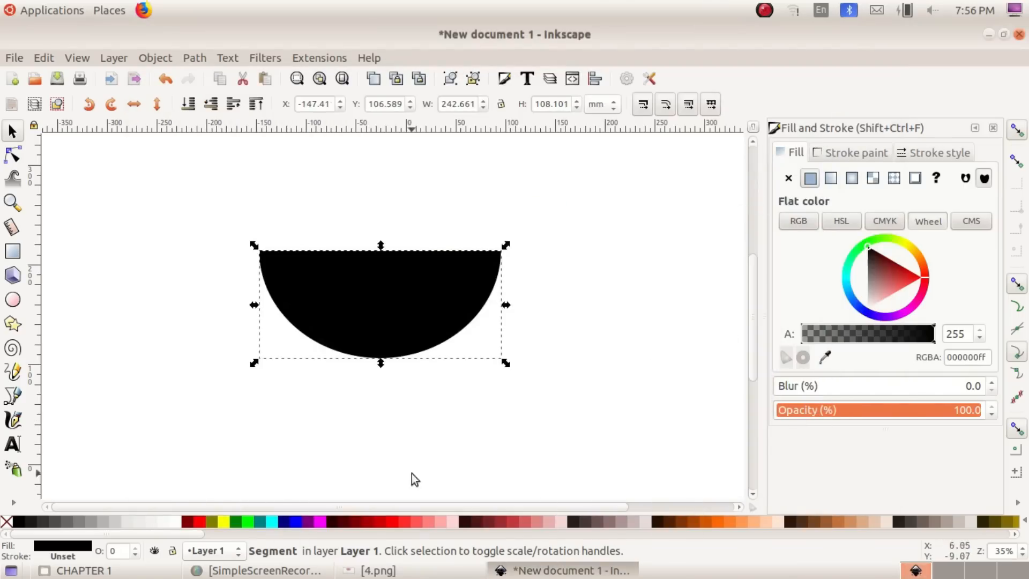
drag(186, 535, 525, 533)
click(252, 521)
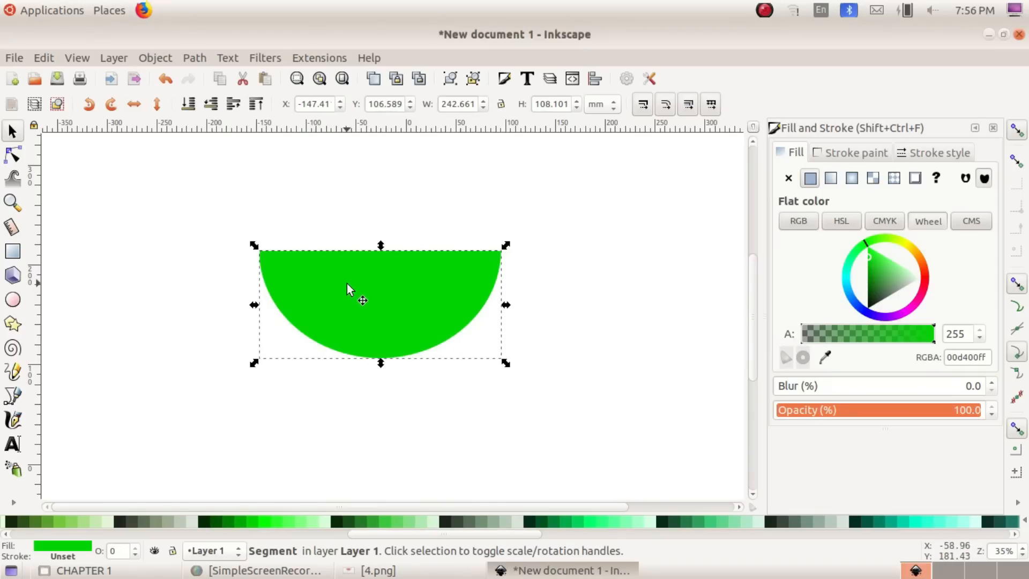
Step: Duplicate the green semicircle, offset the copy about 62 mm upward, and fill it black
click(44, 59)
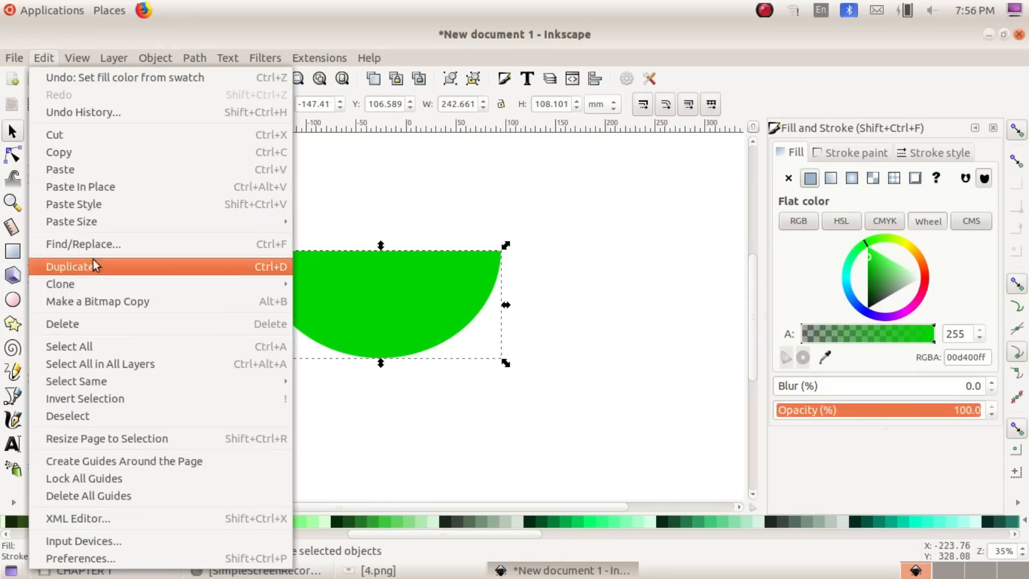
click(403, 289)
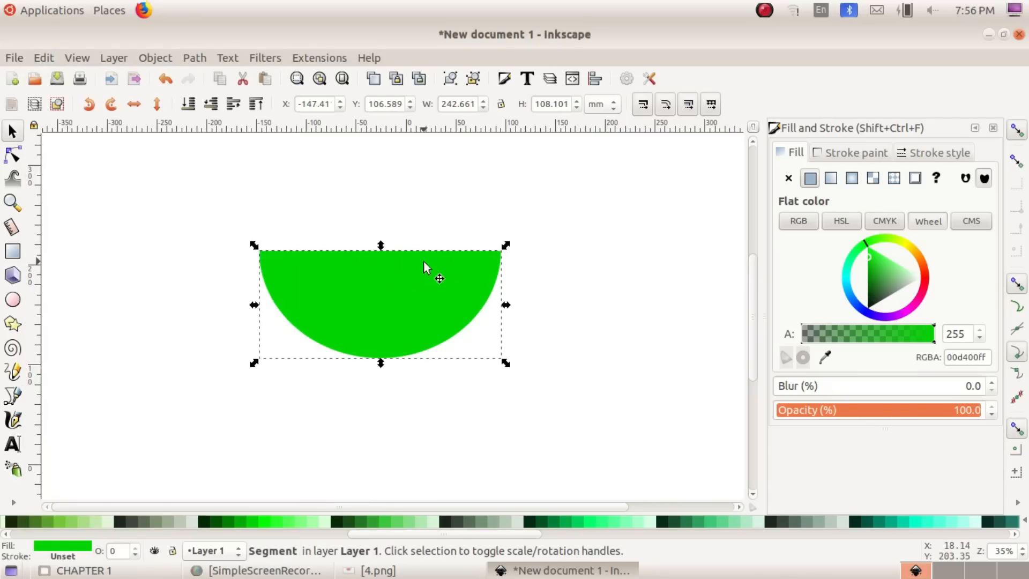
right_click(426, 276)
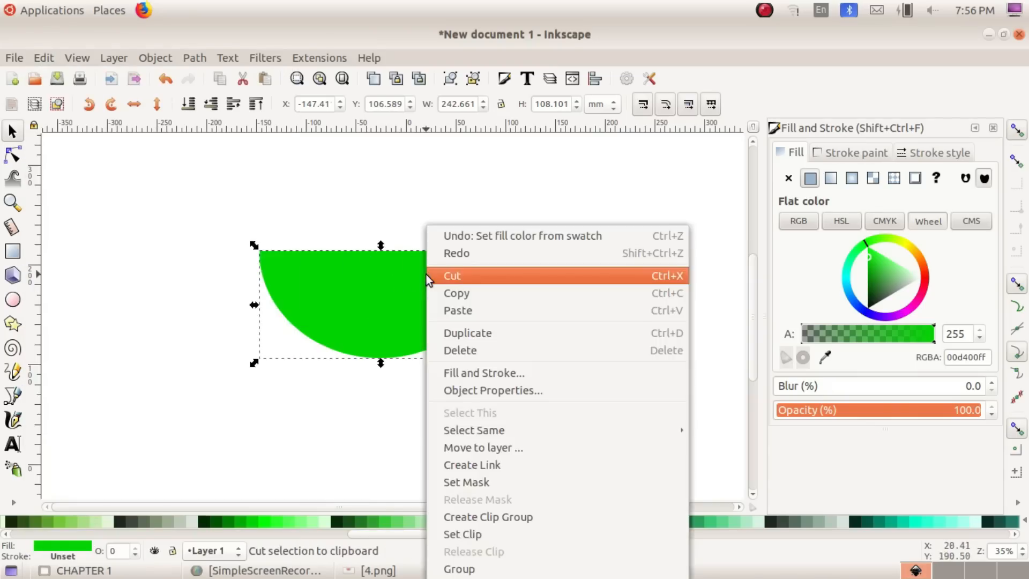
click(510, 332)
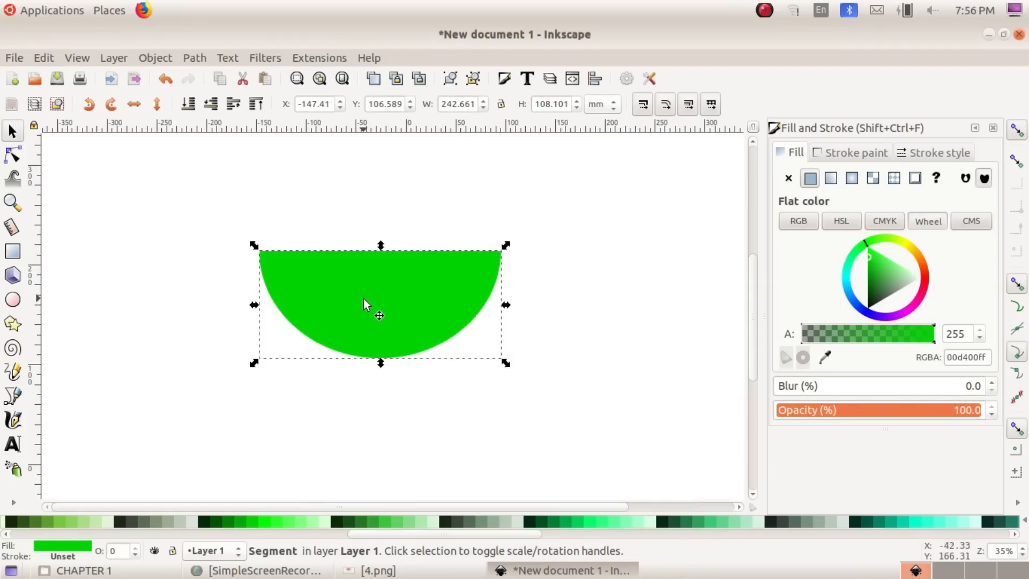
drag(403, 317, 393, 252)
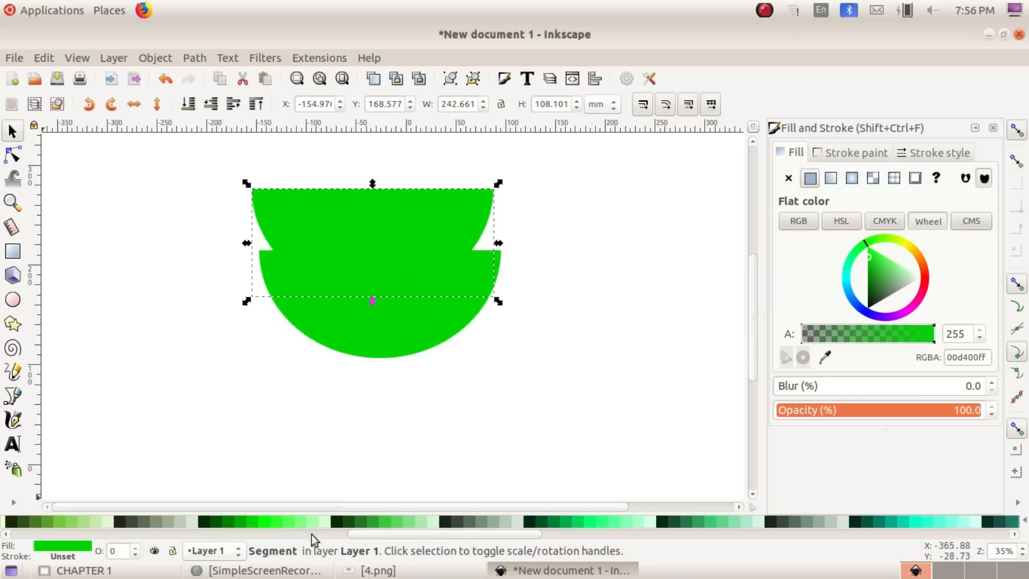
drag(482, 536, 145, 535)
click(18, 522)
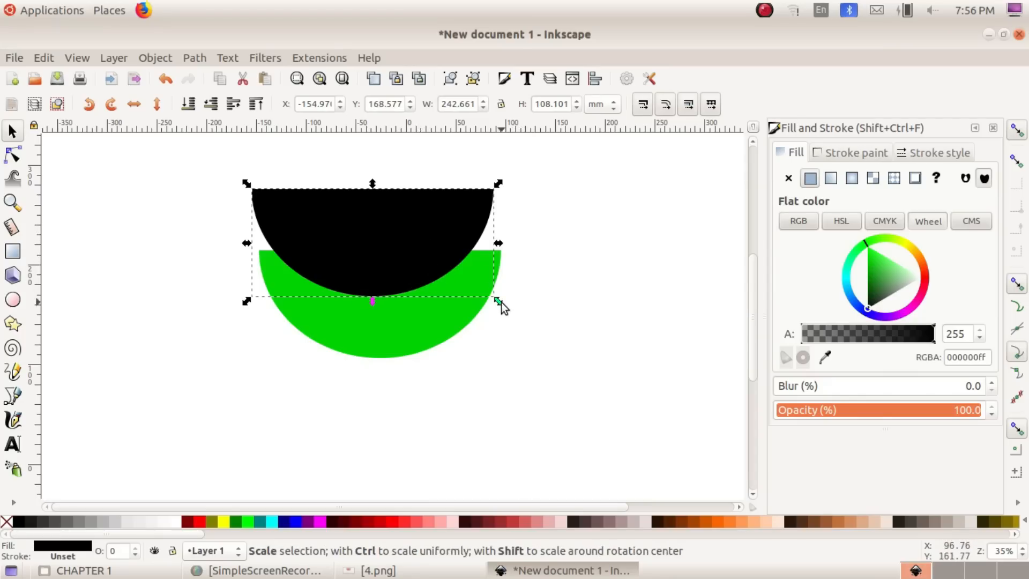
Step: Scale the black semicircle about its centre to about 212 by 94 mm and centre it on the green one with their flat edges aligned
drag(501, 303, 489, 296)
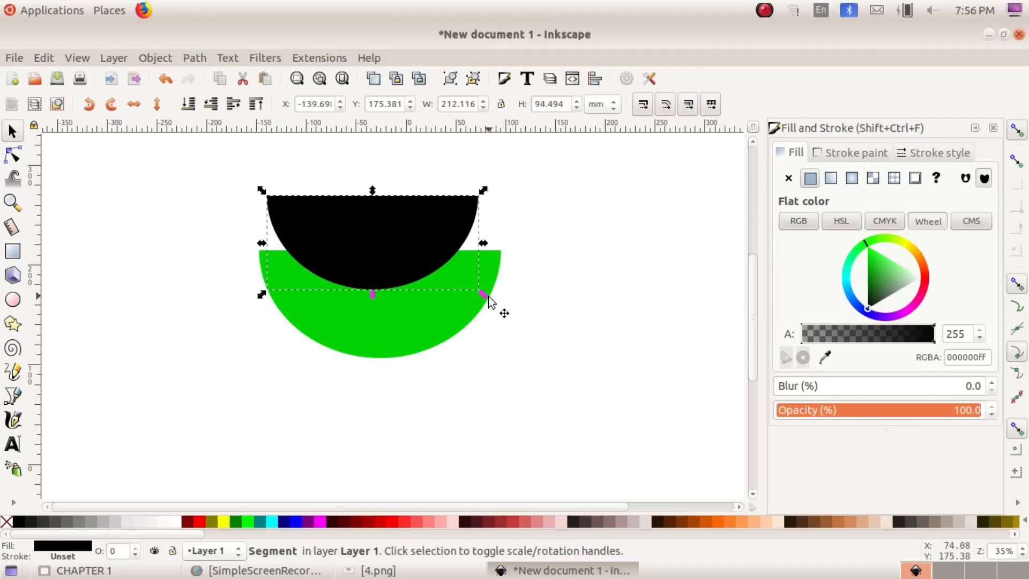
drag(378, 240, 386, 295)
click(454, 211)
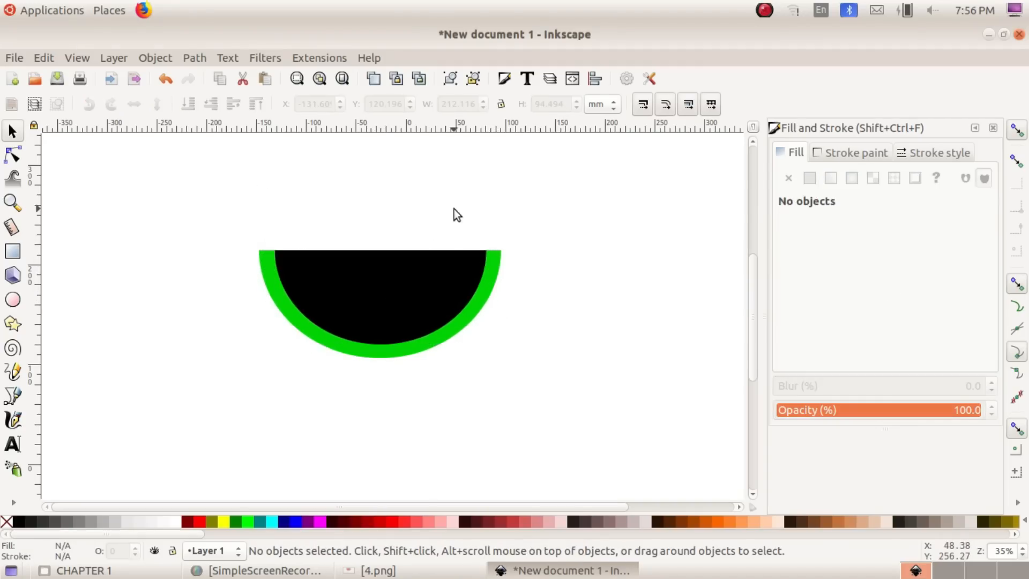
Step: Compare with the watermelon in 4.png and change the black inner semicircle's fill to a radial gradient
click(468, 574)
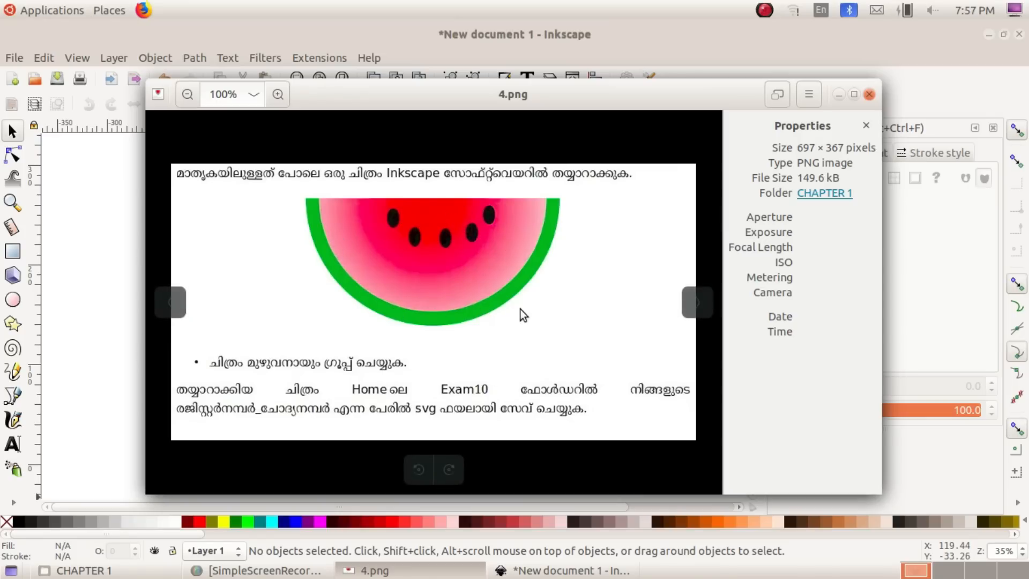
click(839, 94)
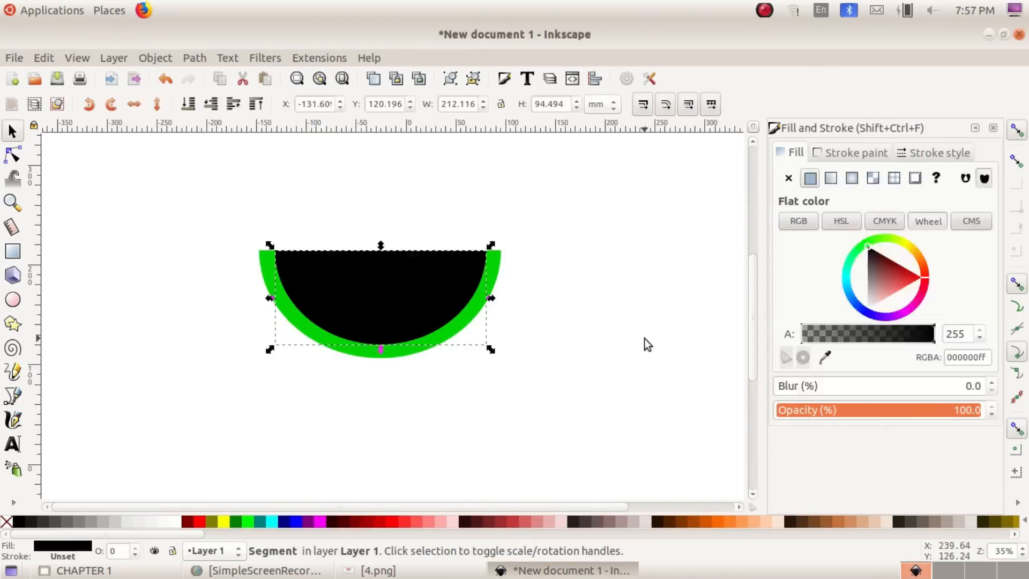
click(644, 338)
click(448, 306)
click(157, 58)
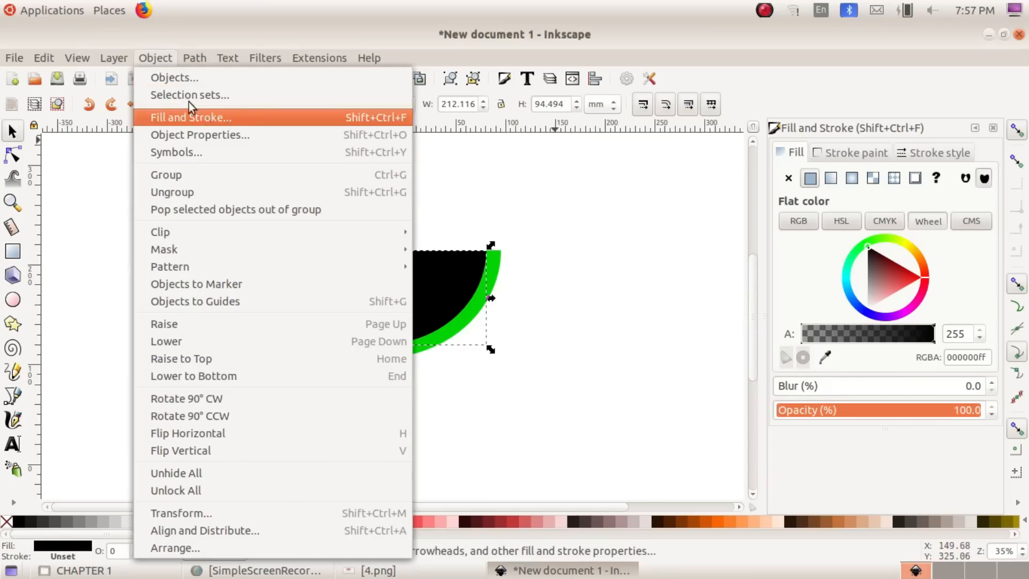
click(207, 119)
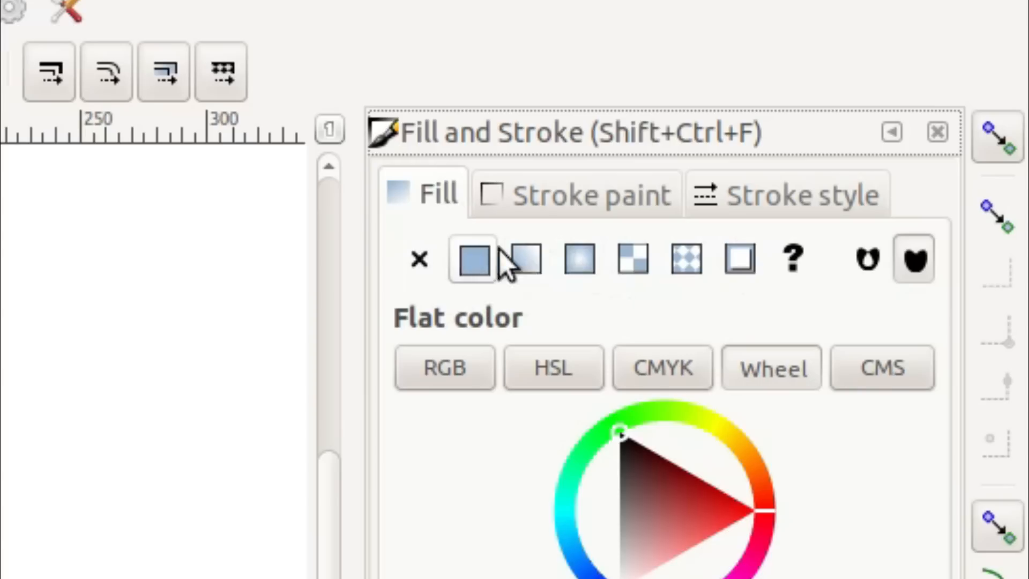
click(579, 255)
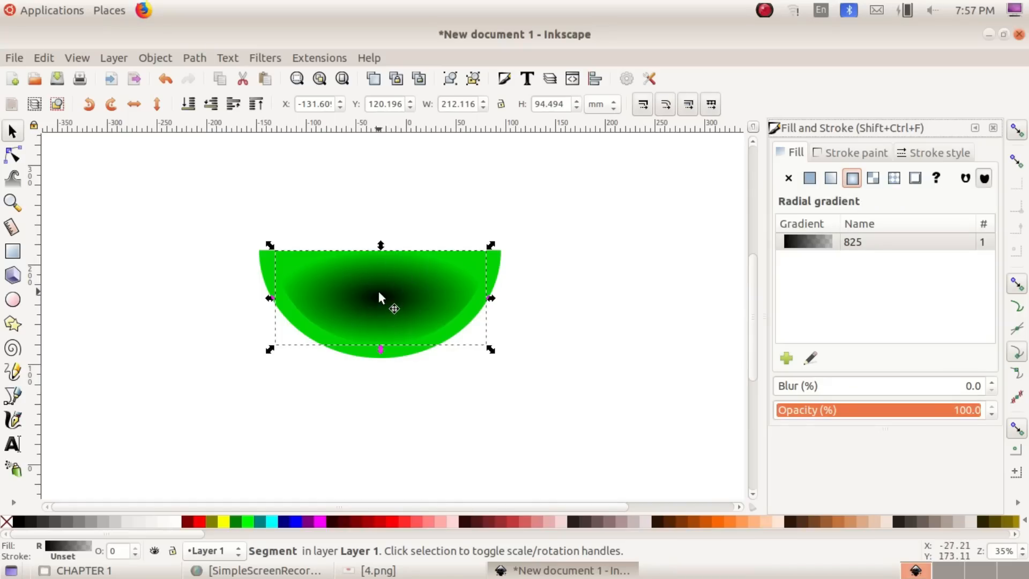
Step: Colour the inner semicircle's radial gradient with red ff2a2a at the centre stop and opaque white ffffff at the outer stop
key(e)
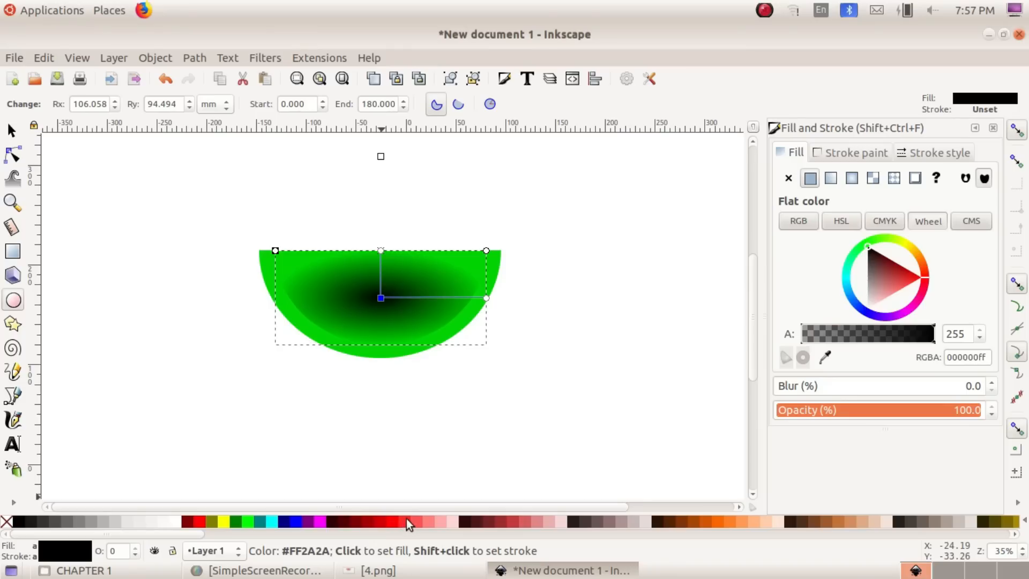
click(406, 519)
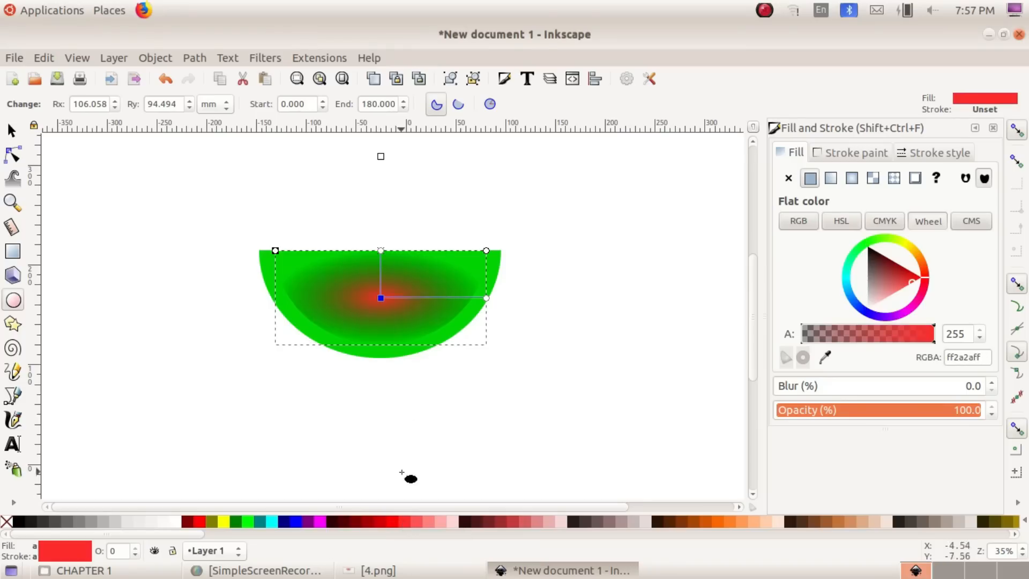
click(486, 298)
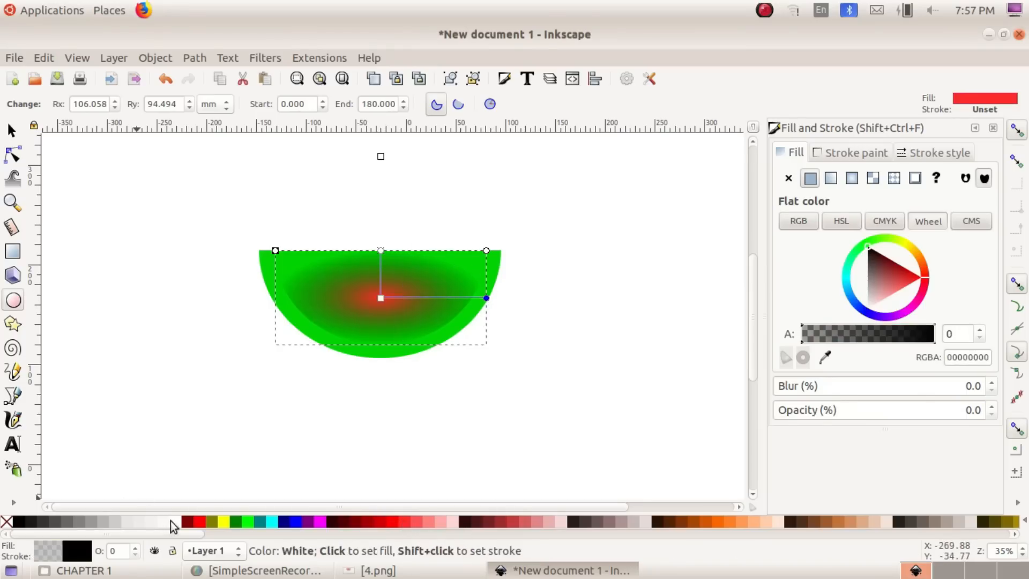
click(170, 521)
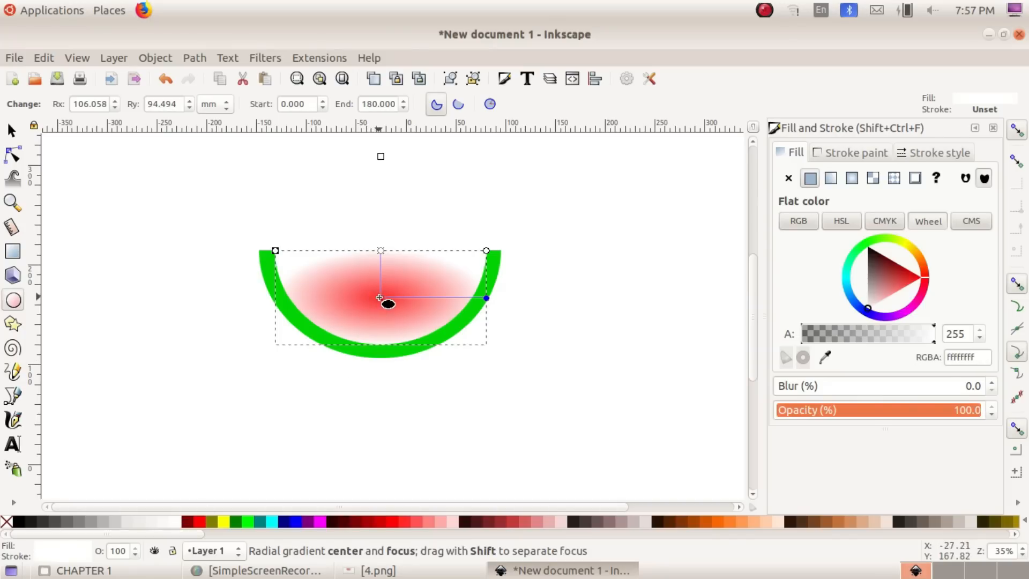
Step: Move the radial gradient's centre to just below the flat edge and extend its radius so the flesh fades from red to pale pink
drag(380, 298, 379, 264)
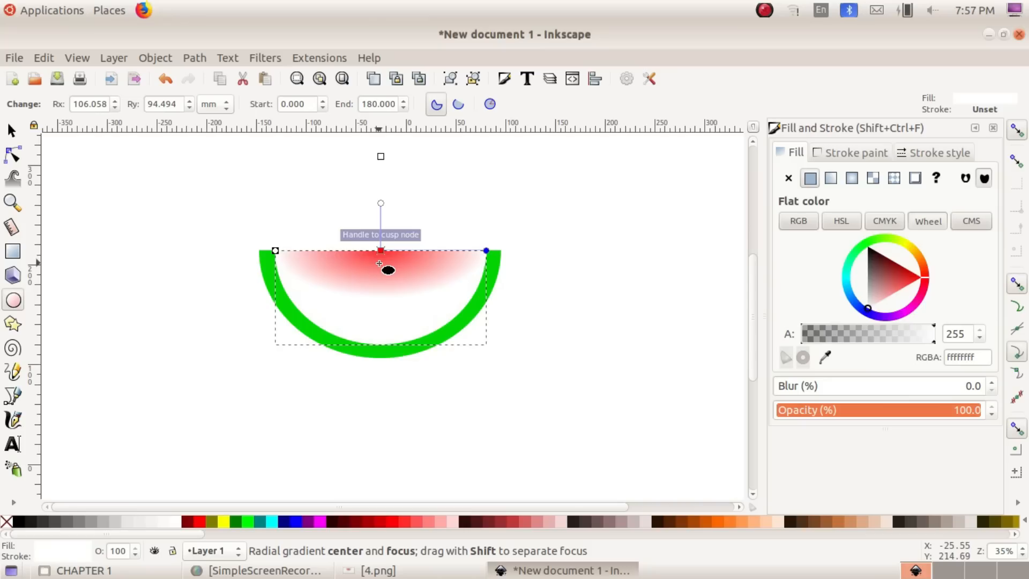
drag(381, 203, 459, 405)
drag(381, 251, 380, 268)
key(s)
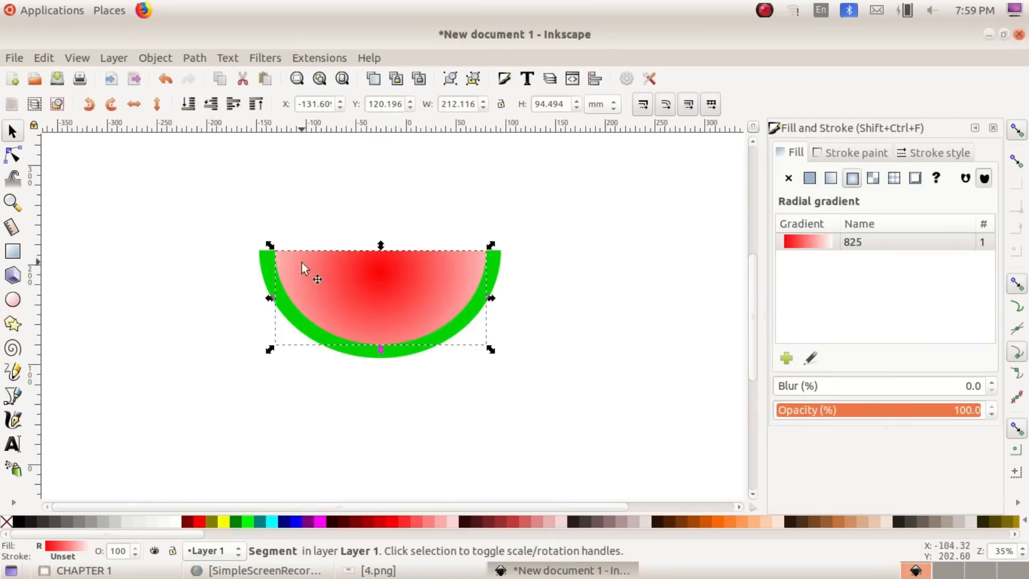
click(376, 423)
Step: Check the seeds in 4.png and draw a small elliptical segment above the slice with radii of about 7.6 by 12.5 mm
click(370, 570)
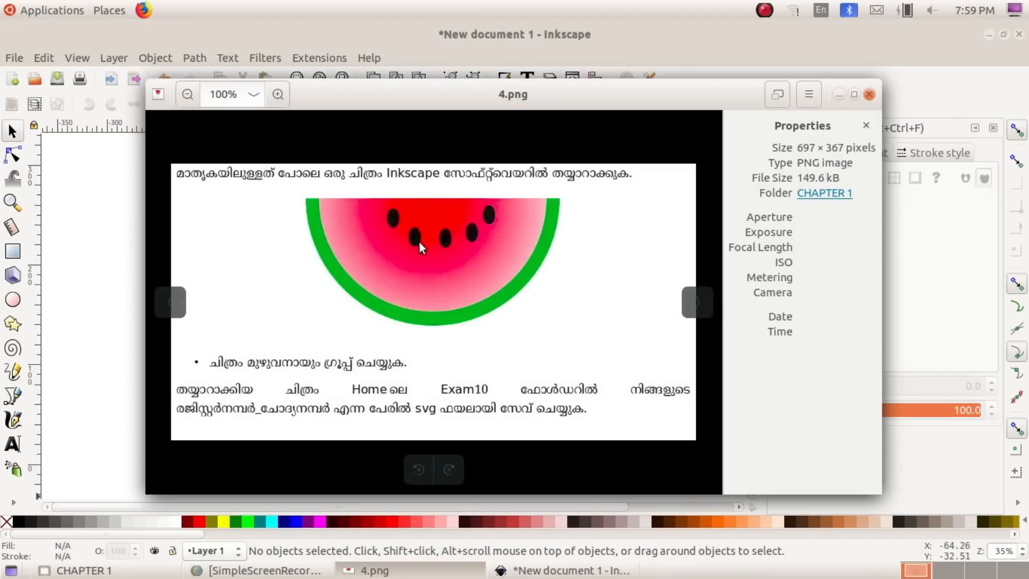
click(837, 94)
click(14, 301)
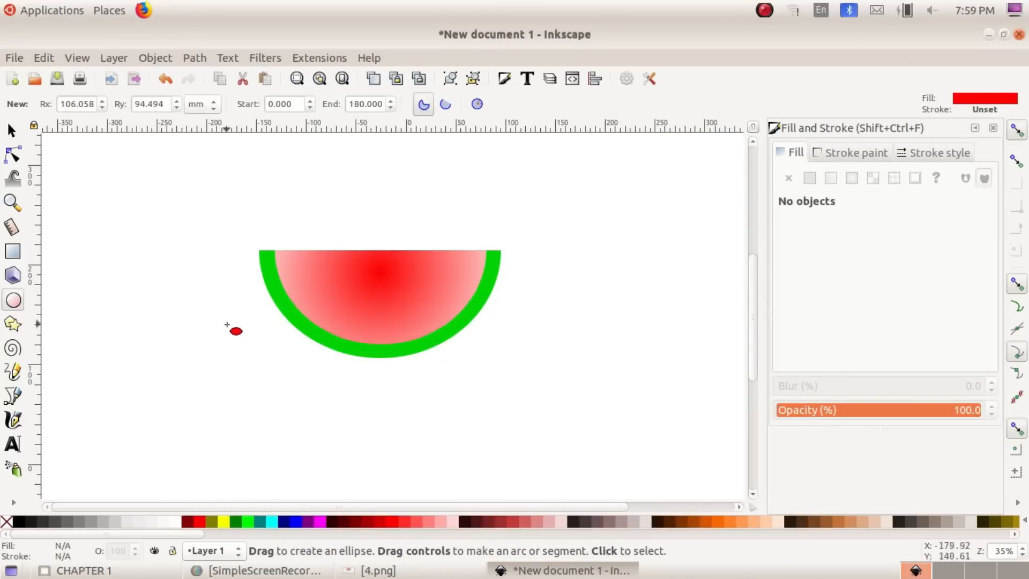
drag(304, 199, 318, 222)
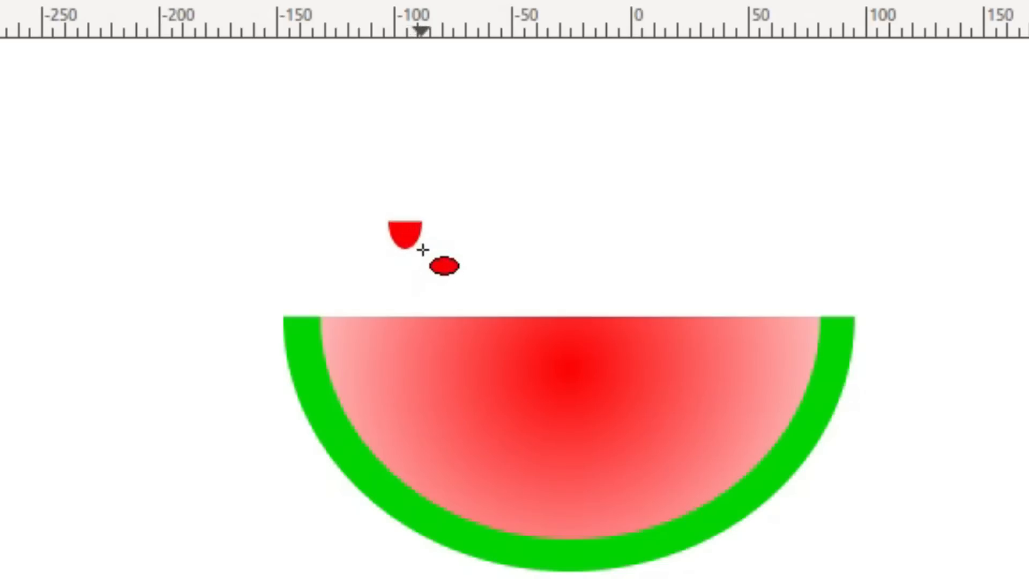
drag(423, 250, 426, 253)
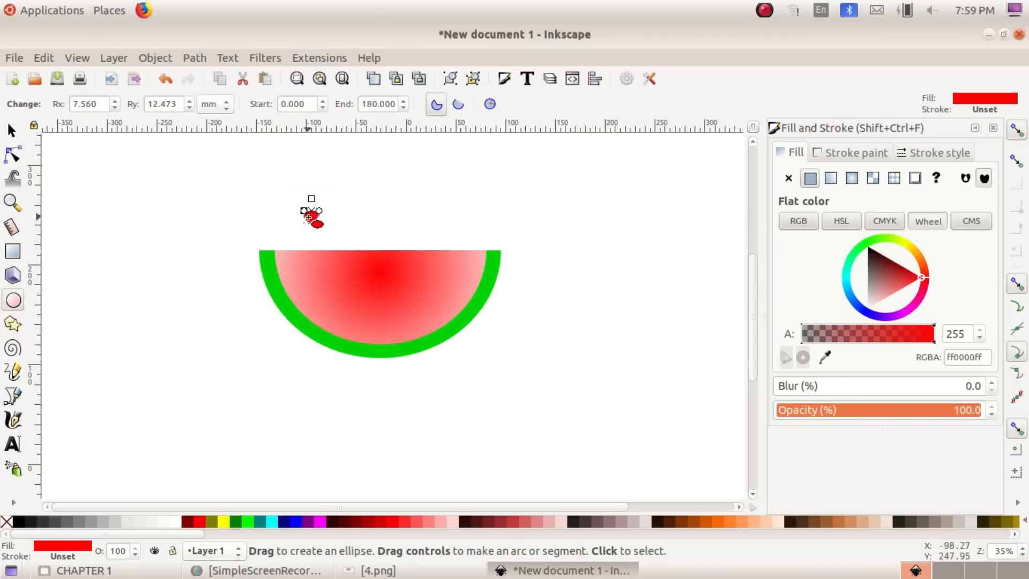
click(335, 231)
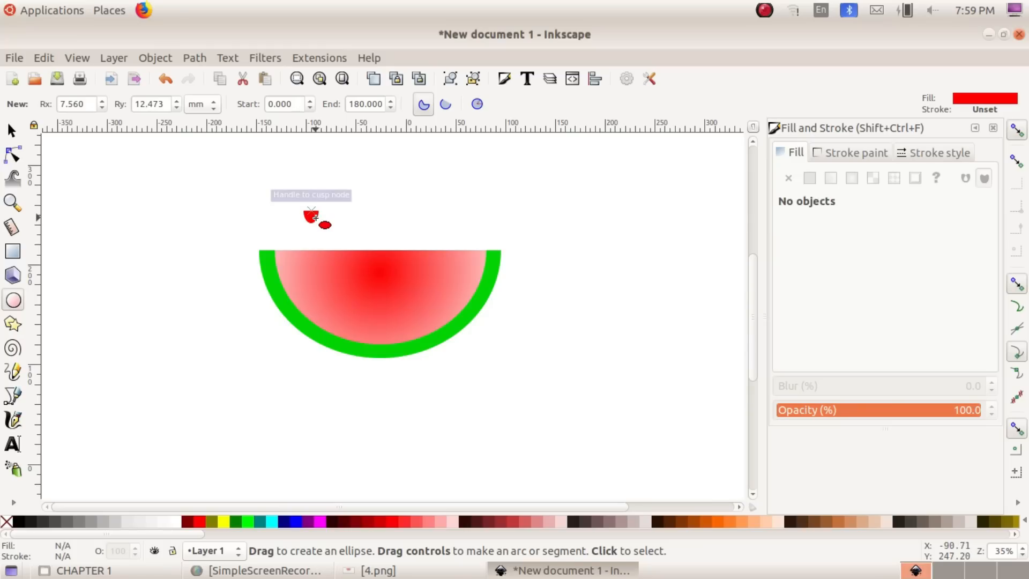
Step: Turn the small red segment above the slice into a whole ellipse and fill it black
click(313, 217)
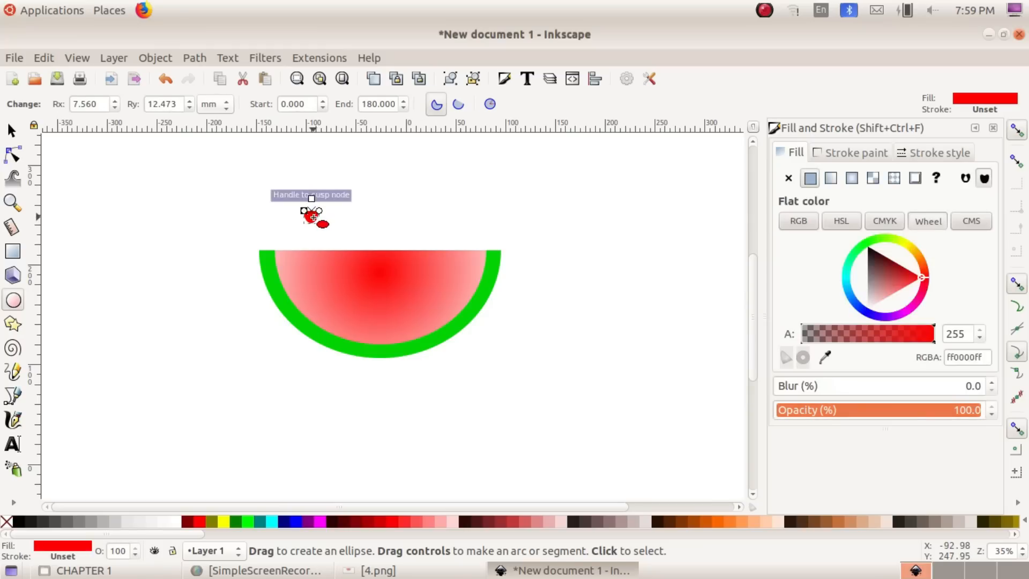
click(490, 103)
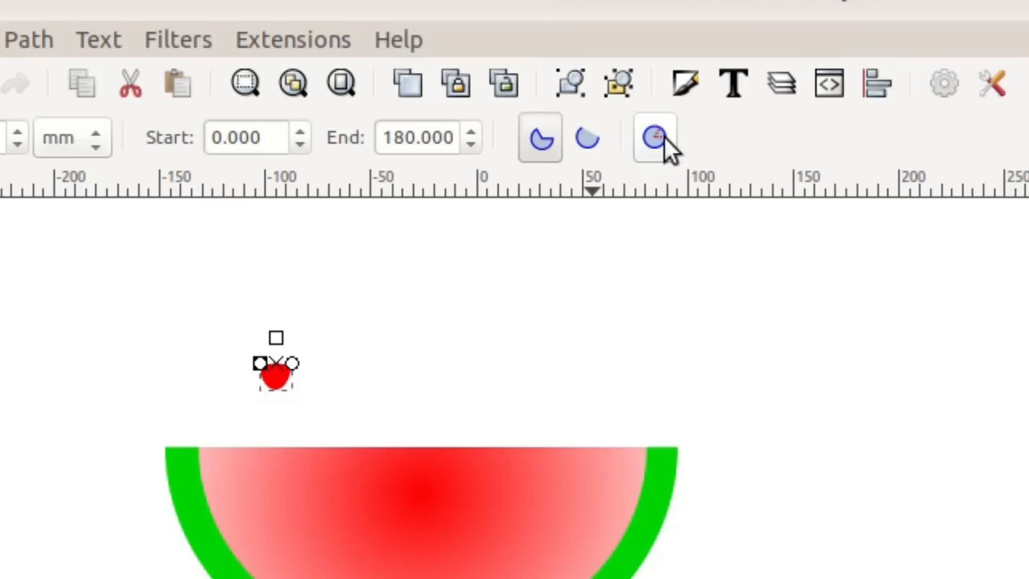
click(664, 137)
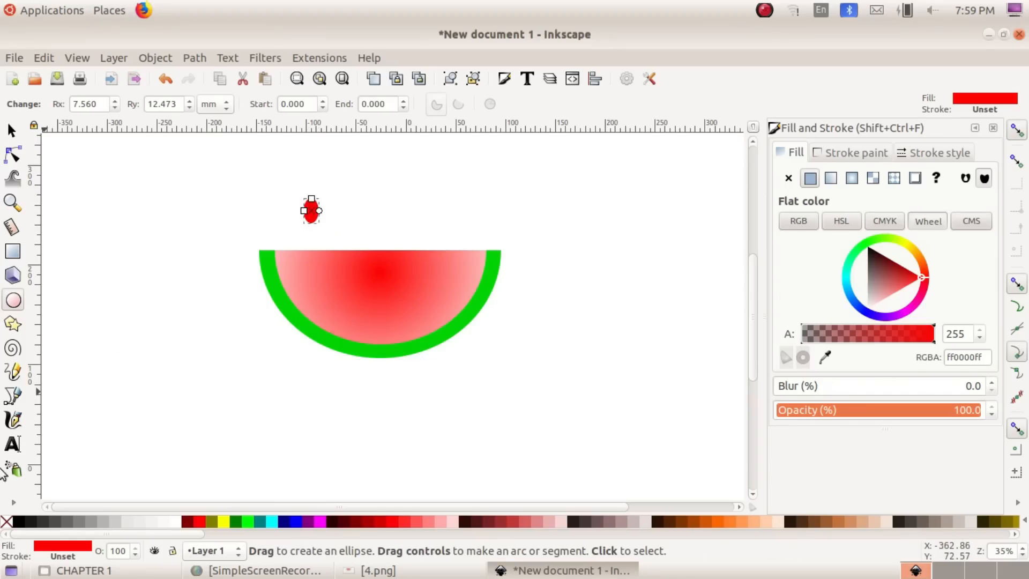
click(19, 521)
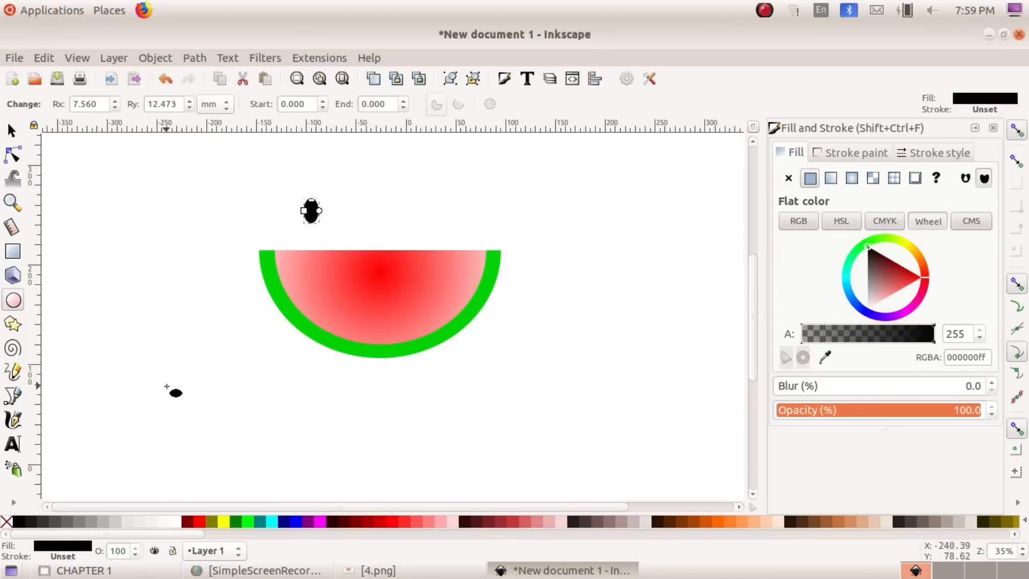
click(172, 391)
Step: Move the black ellipse onto the upper-left part of the flesh and scale it about its centre to about 12 by 20 mm
click(11, 137)
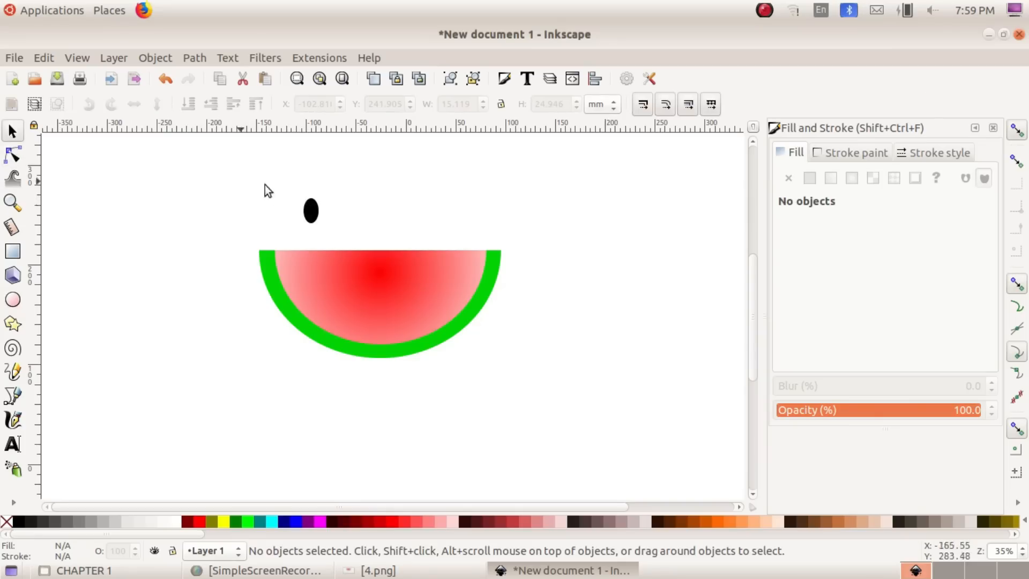
drag(320, 217, 336, 272)
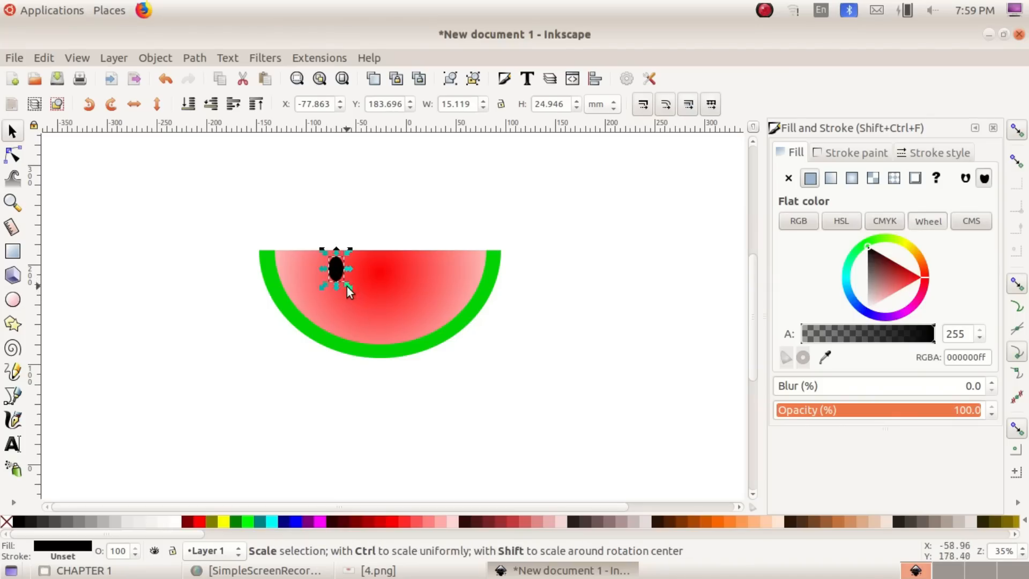
drag(345, 285, 345, 284)
click(327, 413)
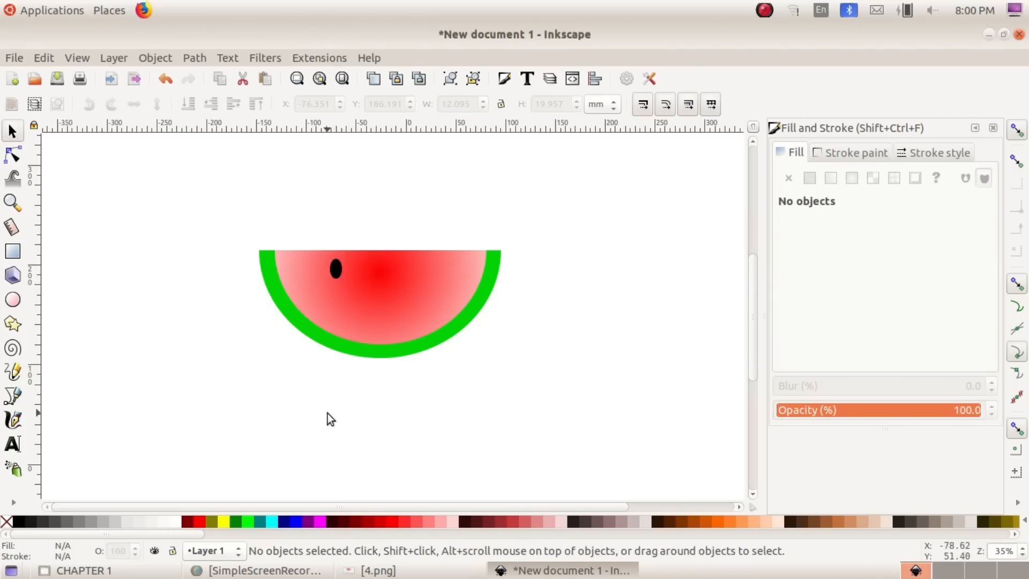
Step: Check the seed layout in 4.png, duplicate the seed, and place the copy about 23 mm right and 17 mm lower
click(377, 570)
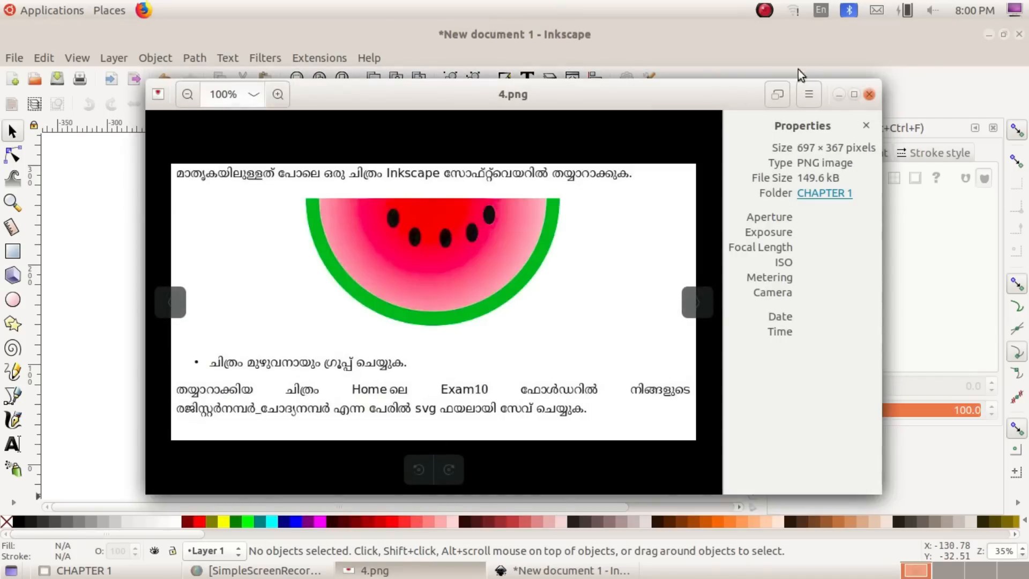
click(839, 95)
click(337, 268)
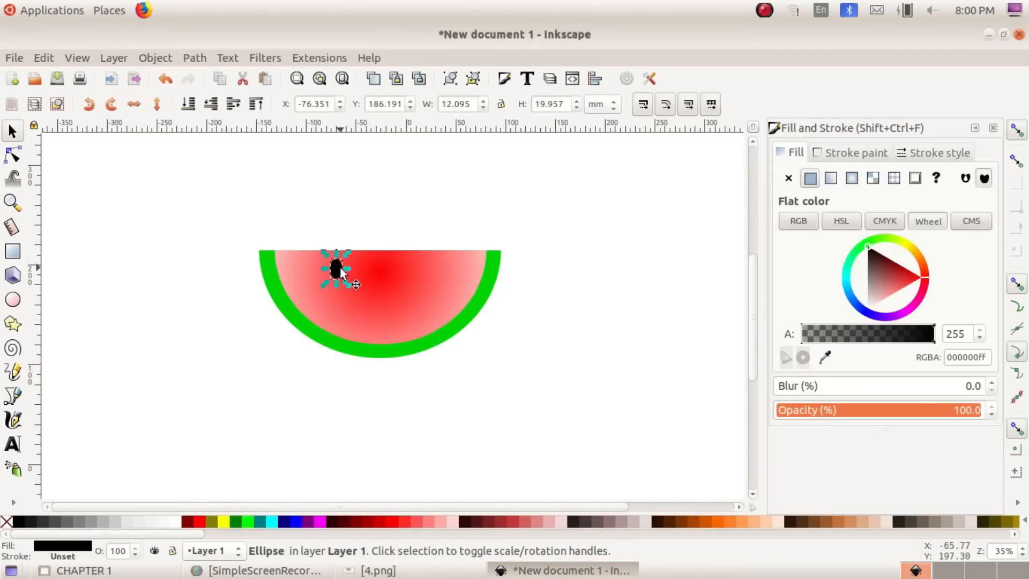
click(45, 57)
click(94, 264)
drag(338, 269, 361, 289)
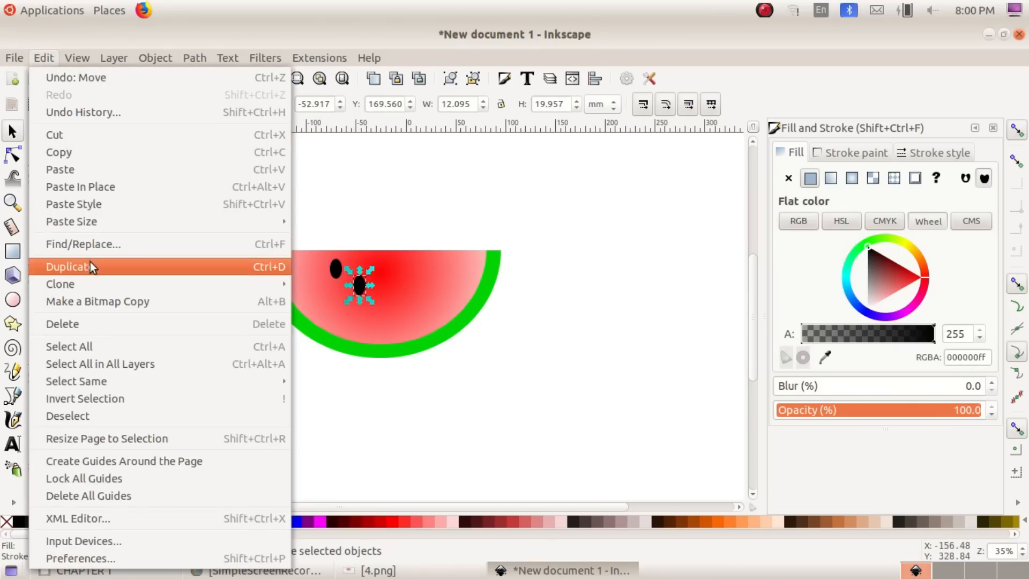
Step: Duplicate the seed three more times and arrange the copies with the first two as a five-seed downward arc across the flesh
click(90, 261)
drag(359, 286, 421, 264)
click(44, 58)
click(90, 262)
key(ctrl+d)
drag(357, 280, 380, 296)
click(410, 295)
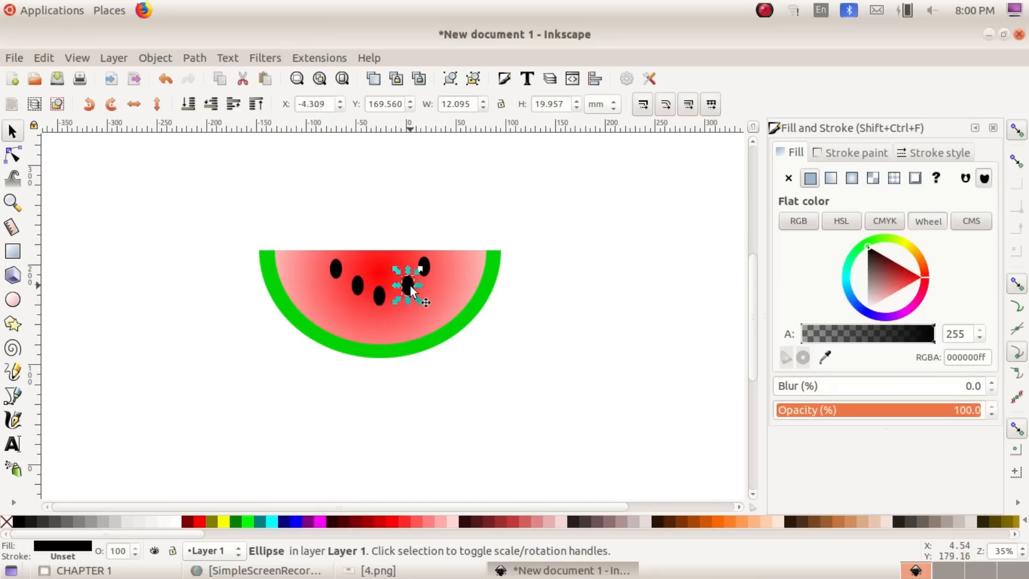
drag(410, 294, 405, 296)
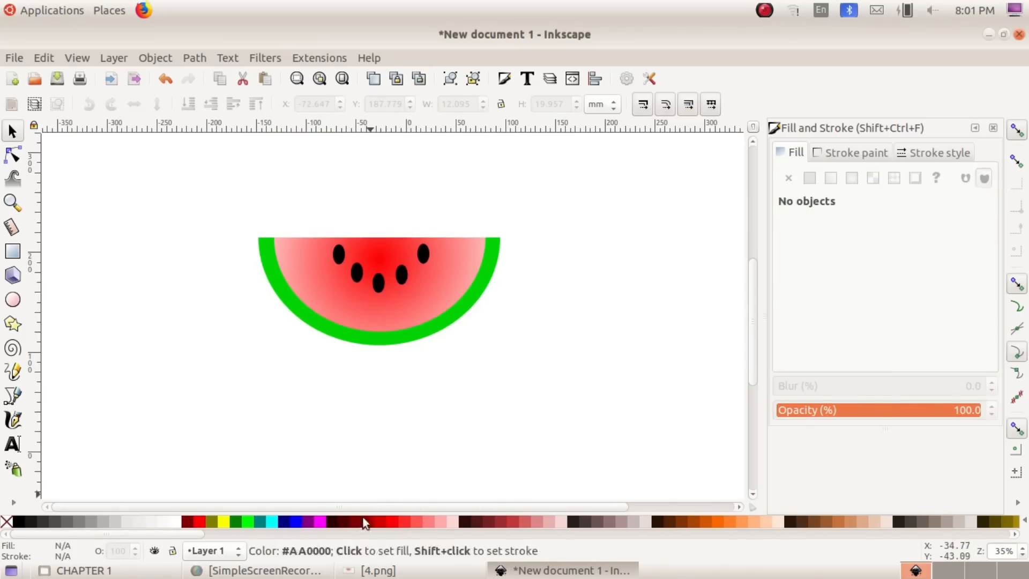
Step: Compare the drawing with 4.png, read the English instructions in 3.png, and group all seven watermelon objects
click(373, 570)
click(373, 570)
scroll(346, 277, up, 2)
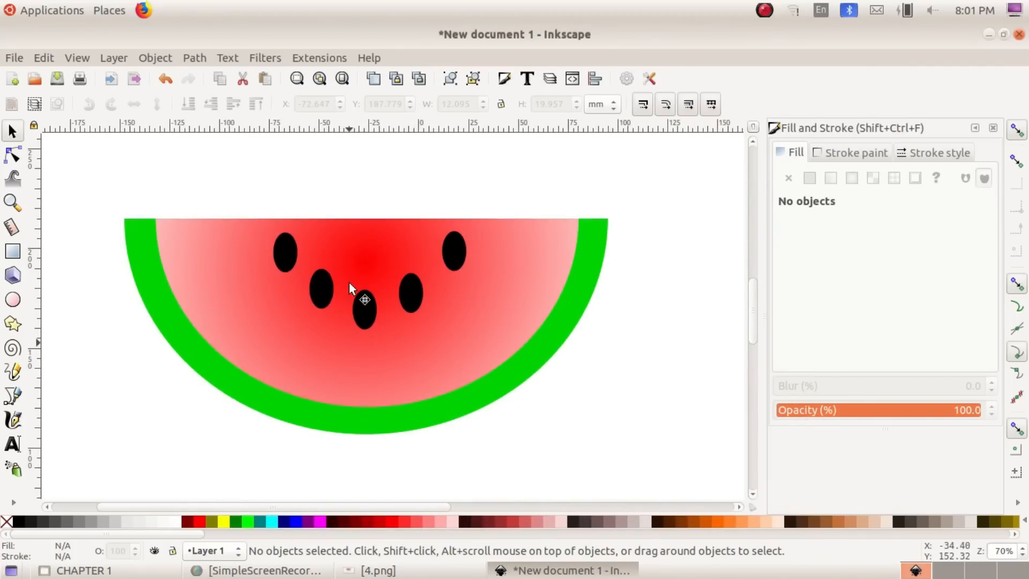
click(373, 570)
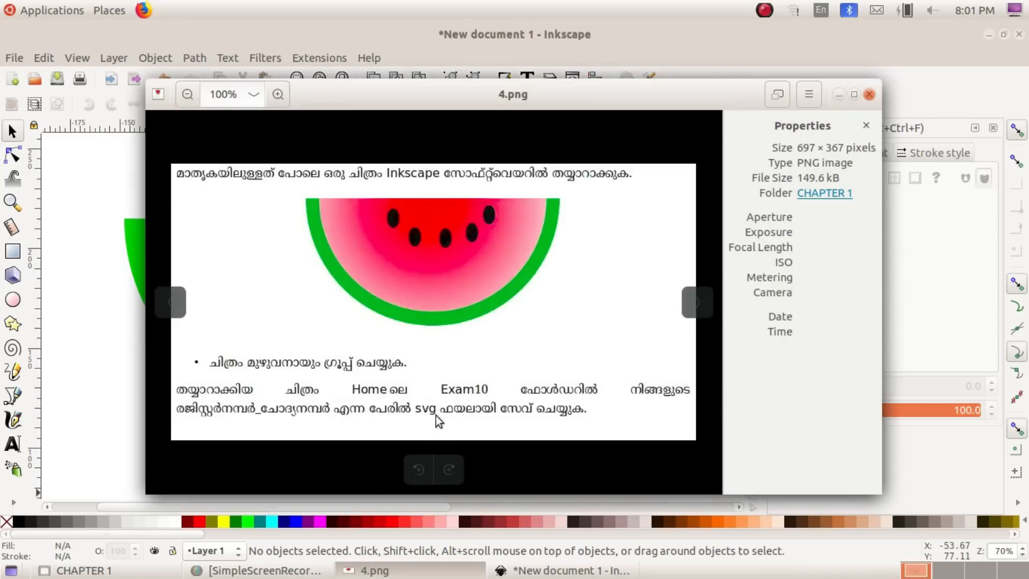
key(Left)
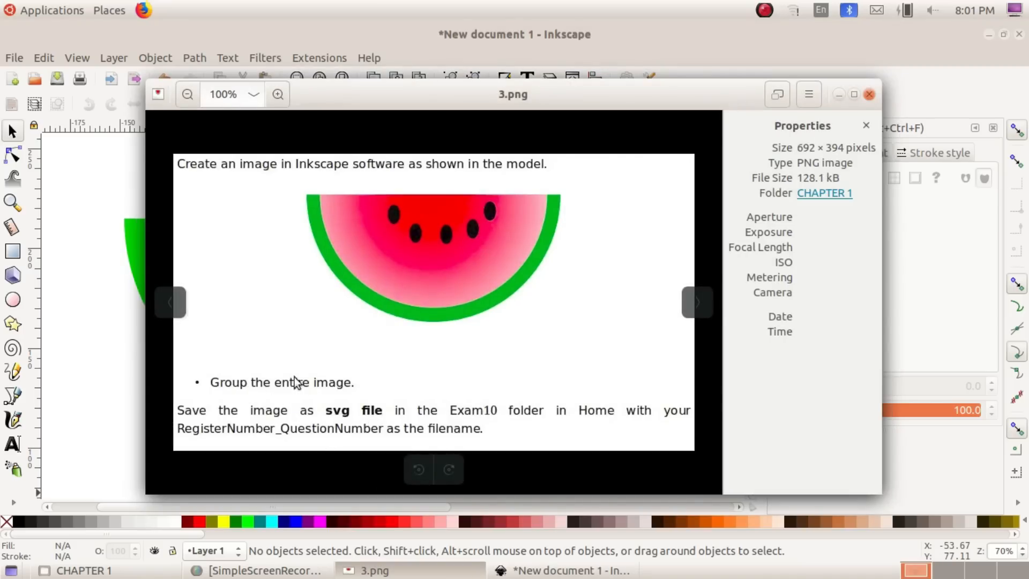
click(443, 577)
drag(75, 152, 693, 474)
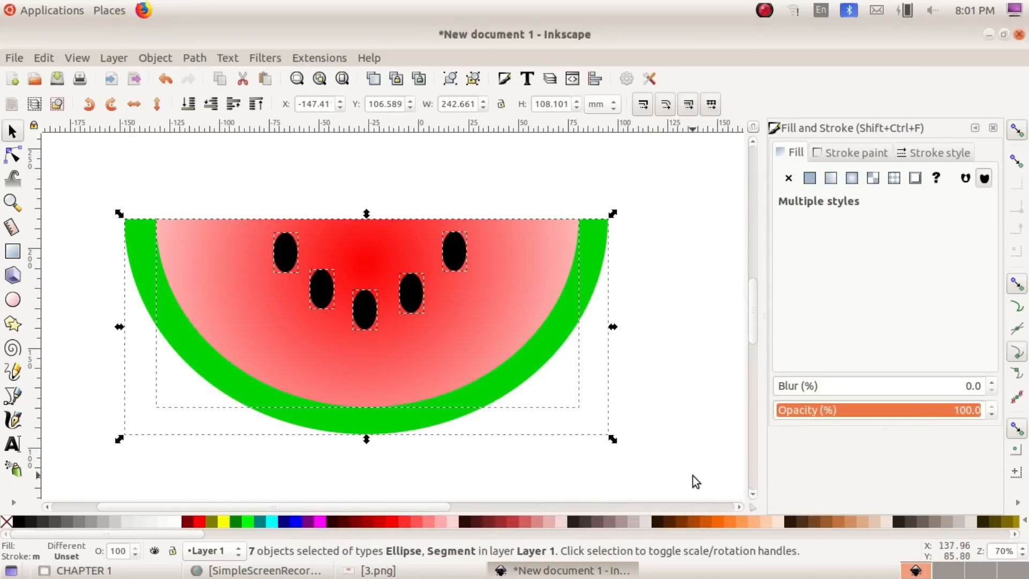
click(160, 58)
click(186, 175)
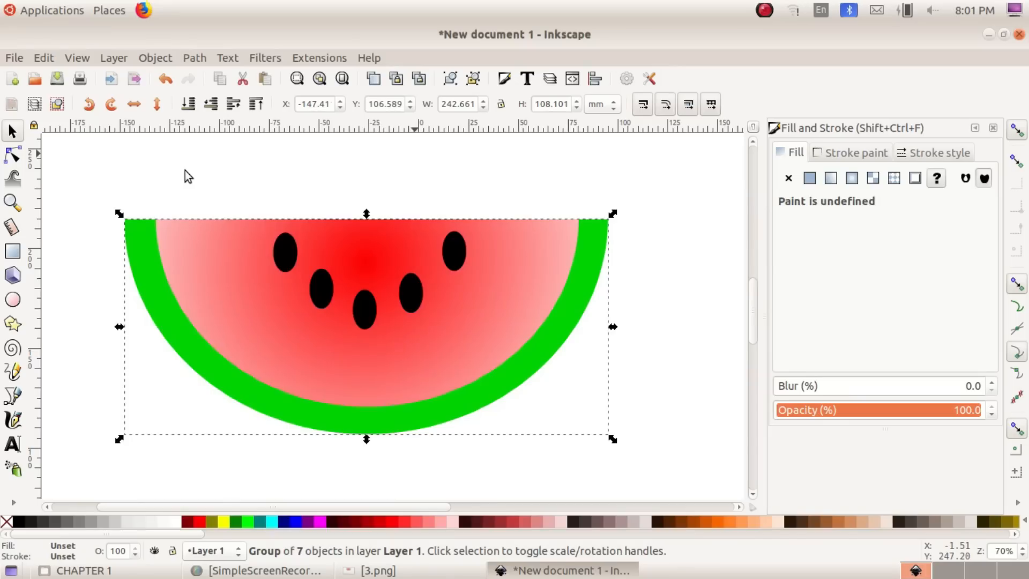
Step: Start saving the document as an Inkscape SVG and choose the Exam10 folder inside the home folder
click(15, 58)
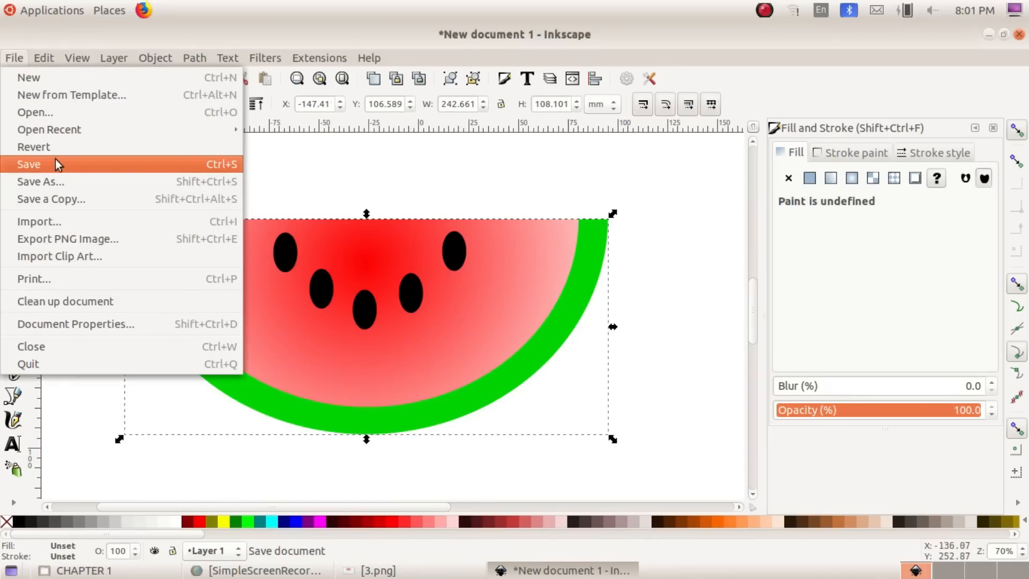
click(65, 169)
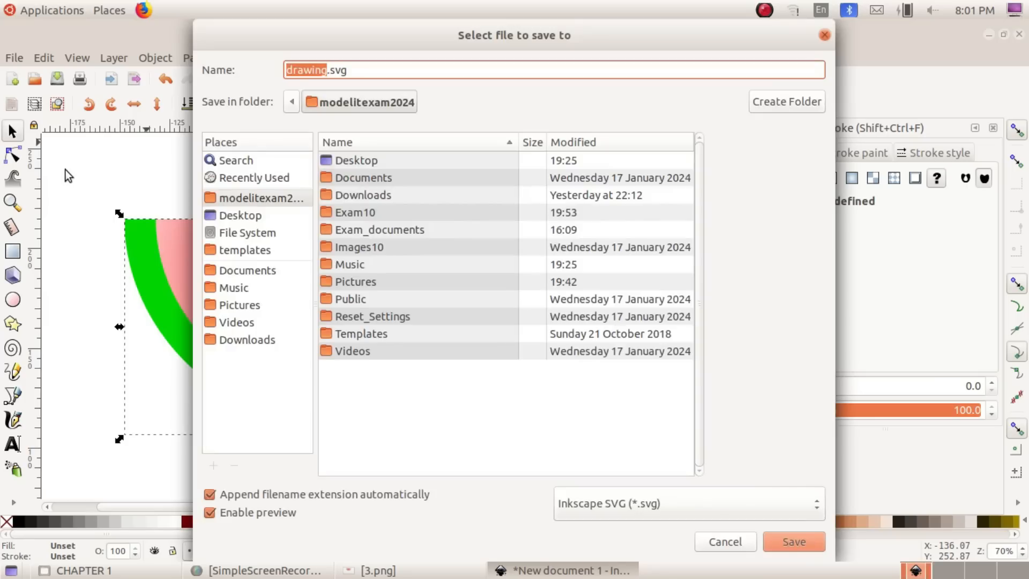
click(267, 198)
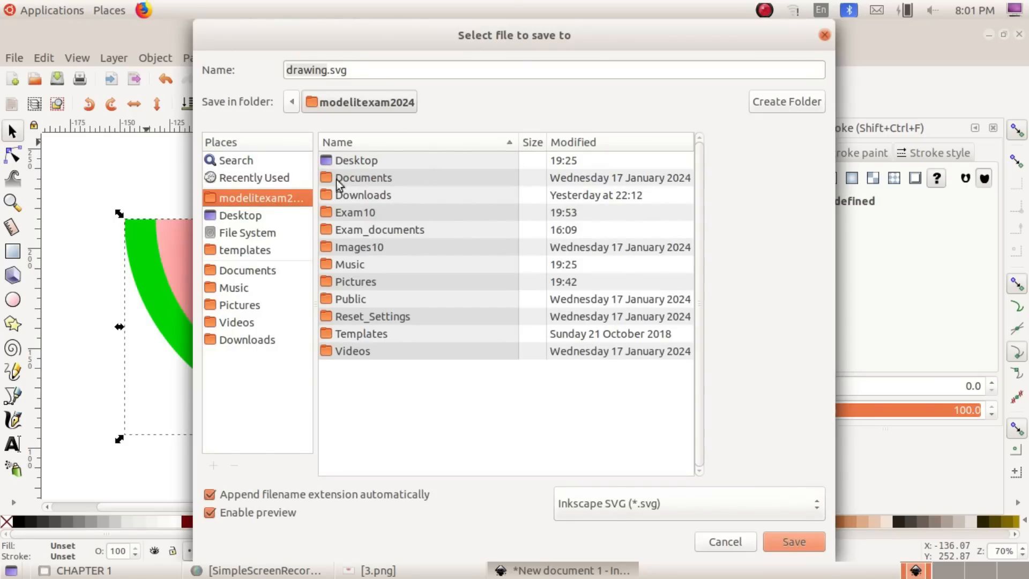
double_click(357, 212)
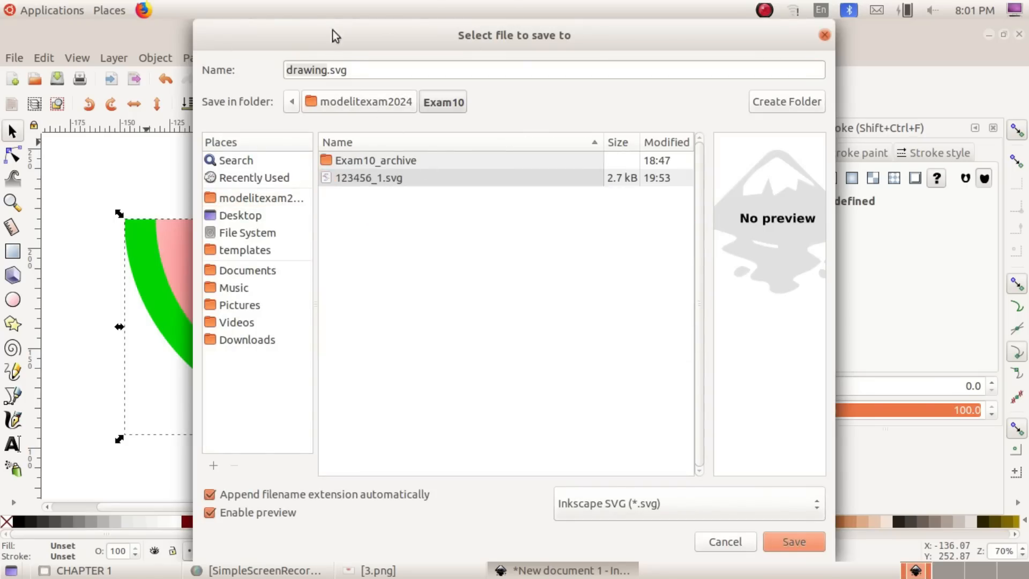
Step: Name the file with the register number followed by _2 and save the watermelon drawing as an SVG in the Exam10 folder
click(329, 69)
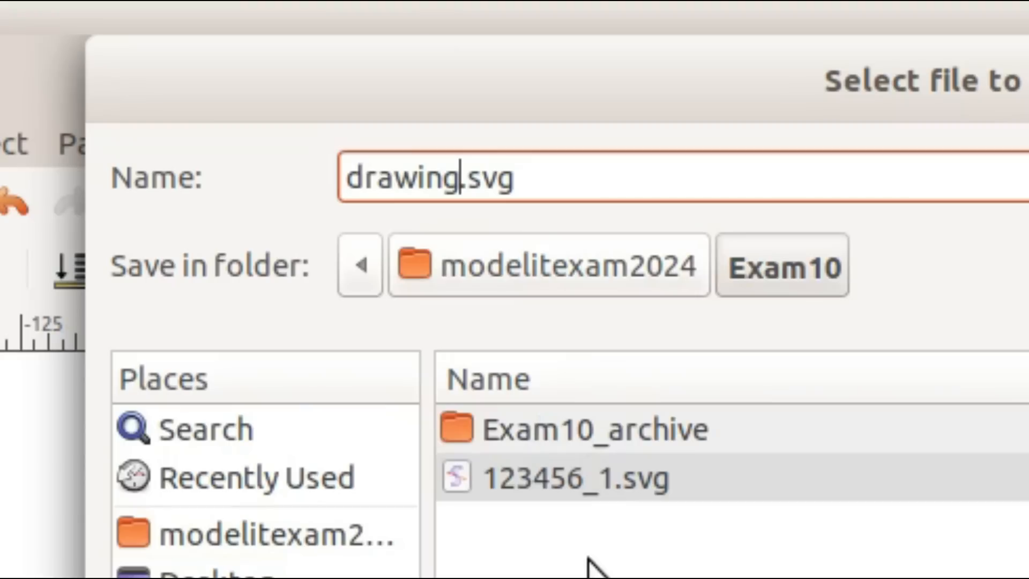
key(BackSpace)
key(BackSpace)
key(BackSpace)
key(BackSpace)
key(BackSpace)
key(BackSpace)
key(BackSpace)
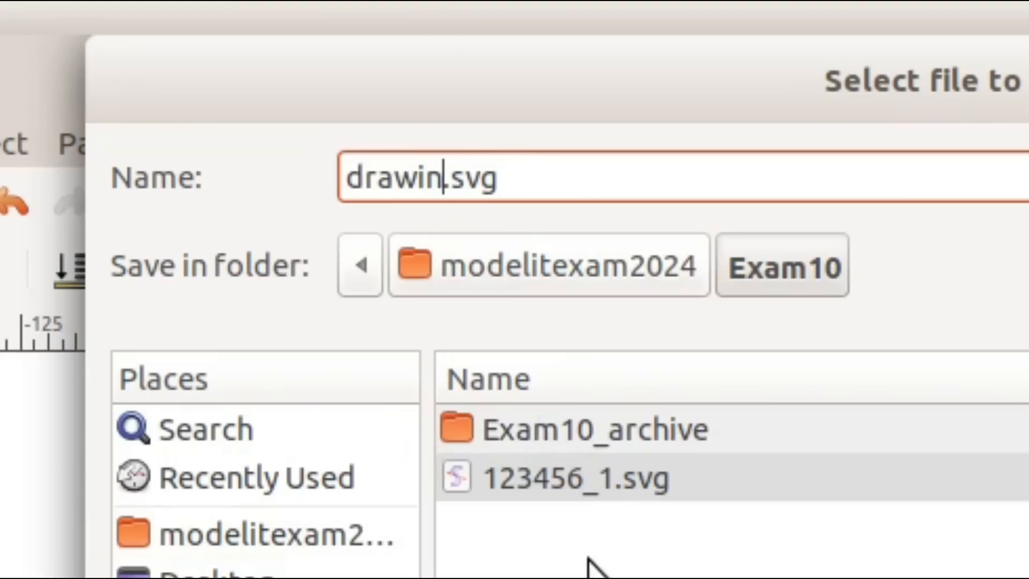
text(123456)
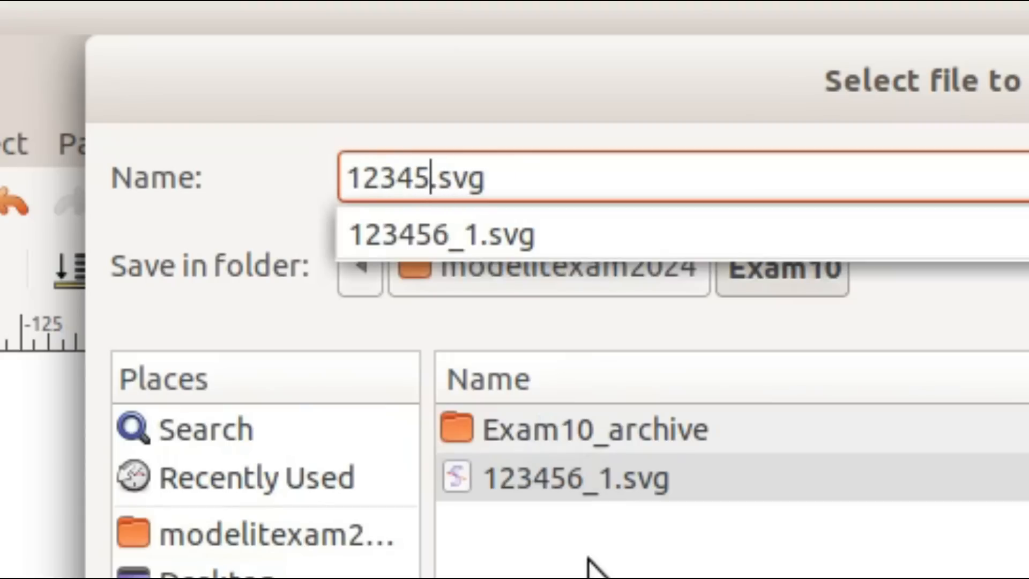
text(_)
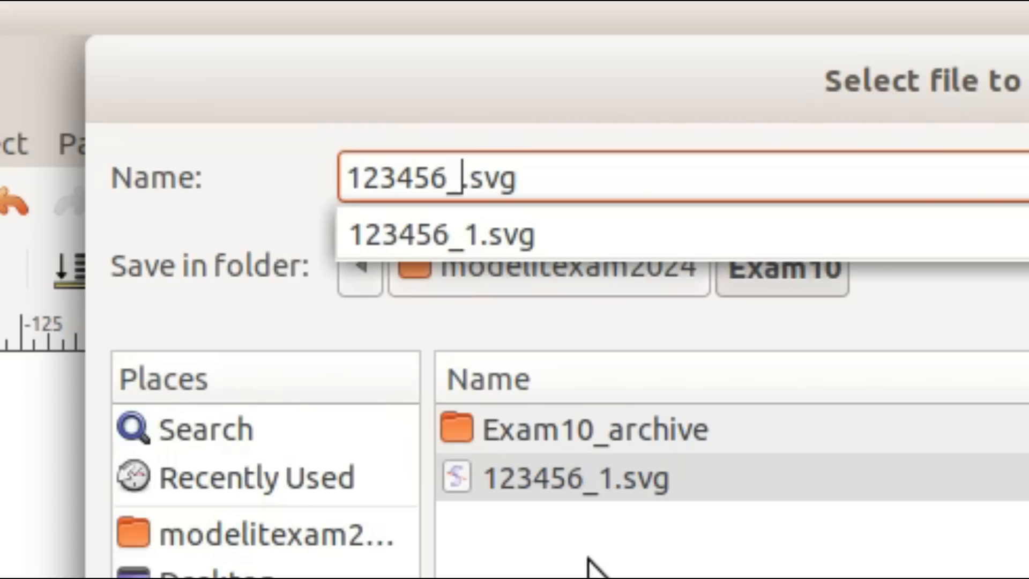
text(2)
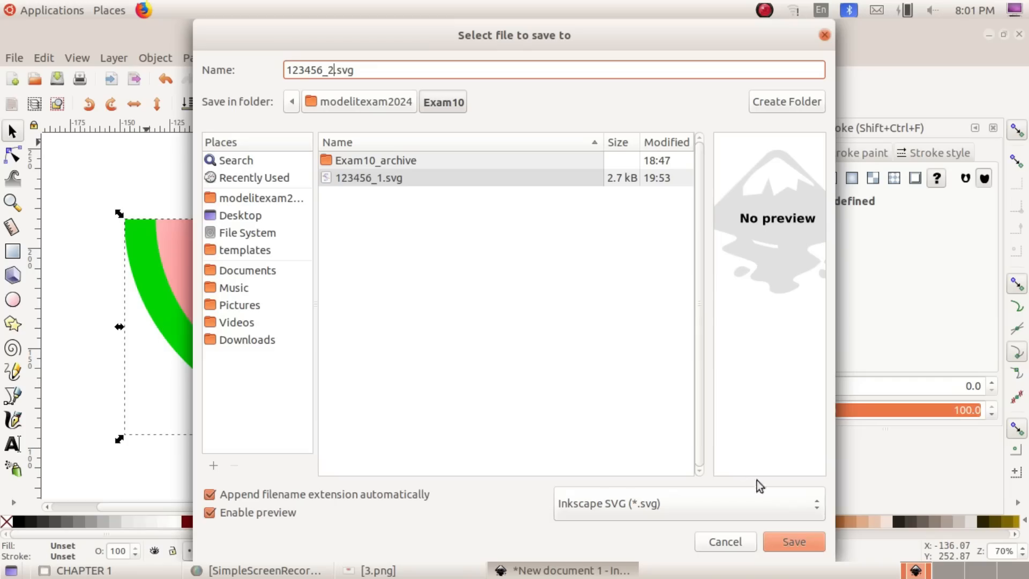
click(804, 538)
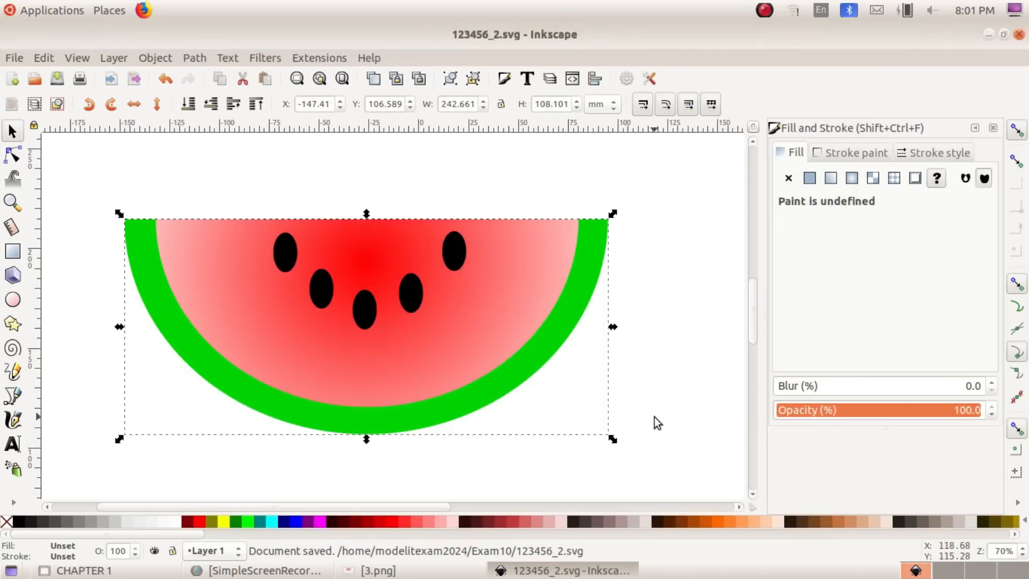
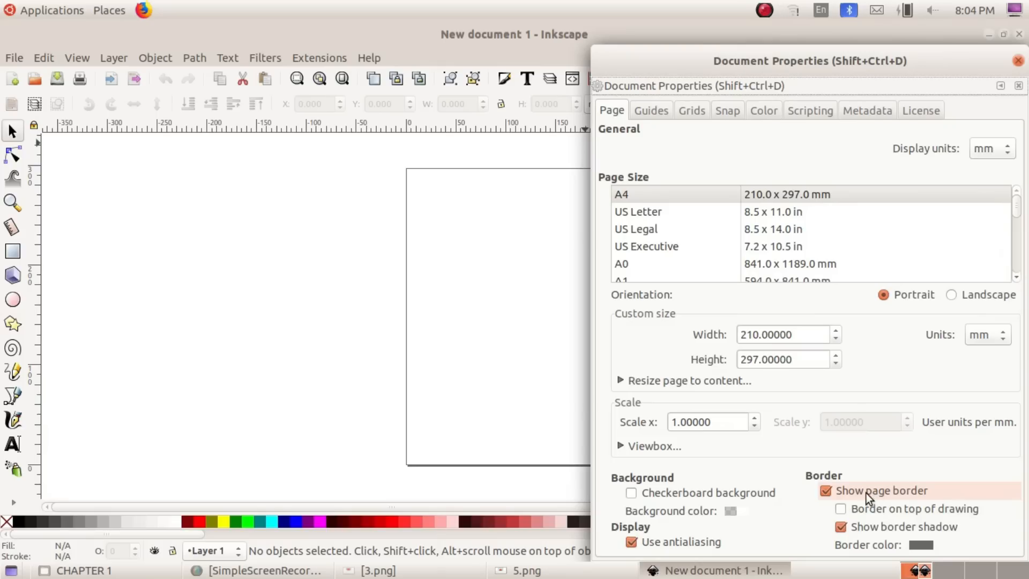
Step: Hide the page border of the new document and draw a rectangle about 392 mm wide and 185 mm high
click(866, 493)
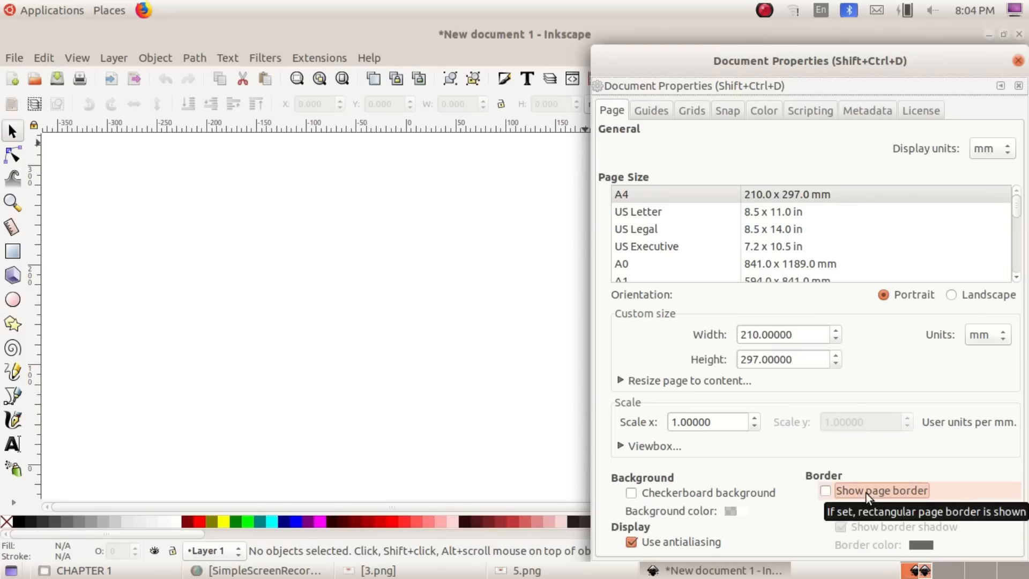
click(1018, 57)
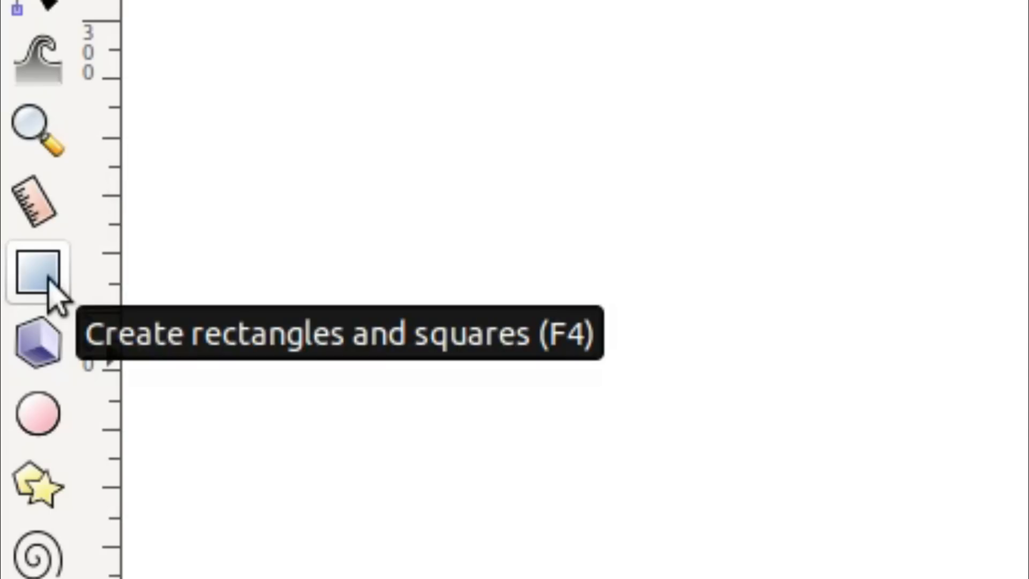
click(48, 279)
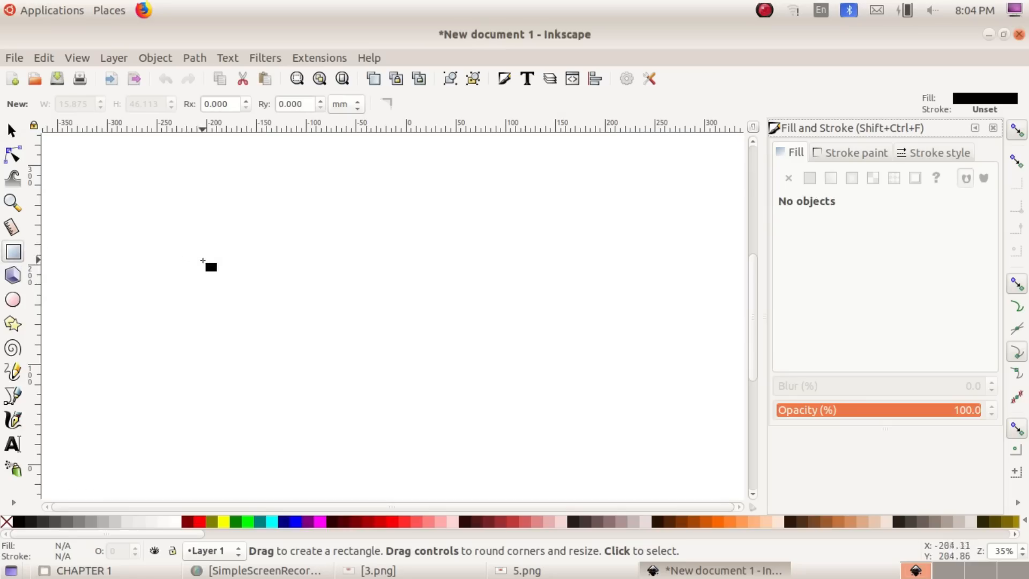
drag(182, 234, 572, 418)
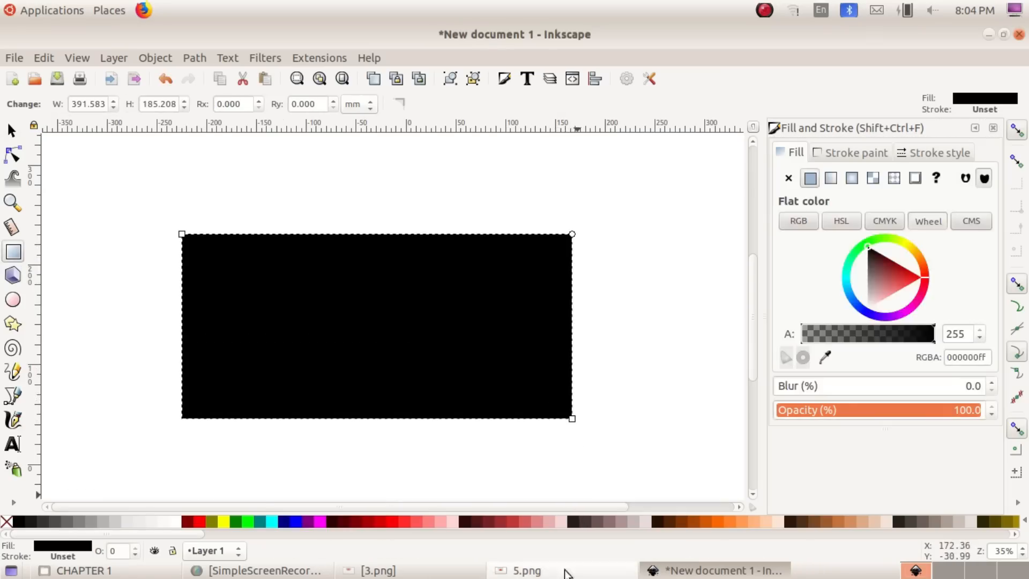
Step: Check the sticker model in 5.png and fill the rectangle with white
click(527, 570)
click(527, 570)
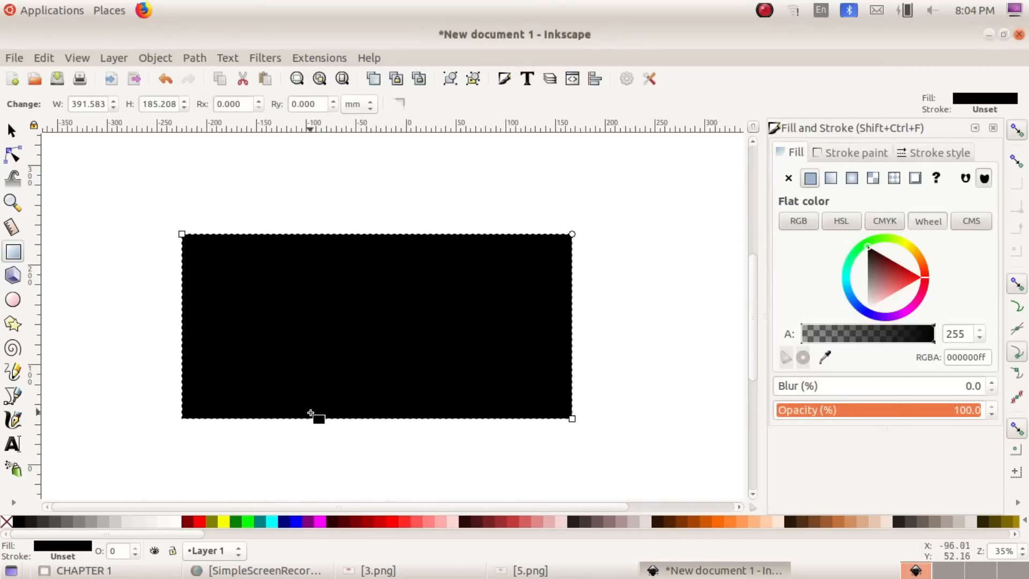
click(527, 570)
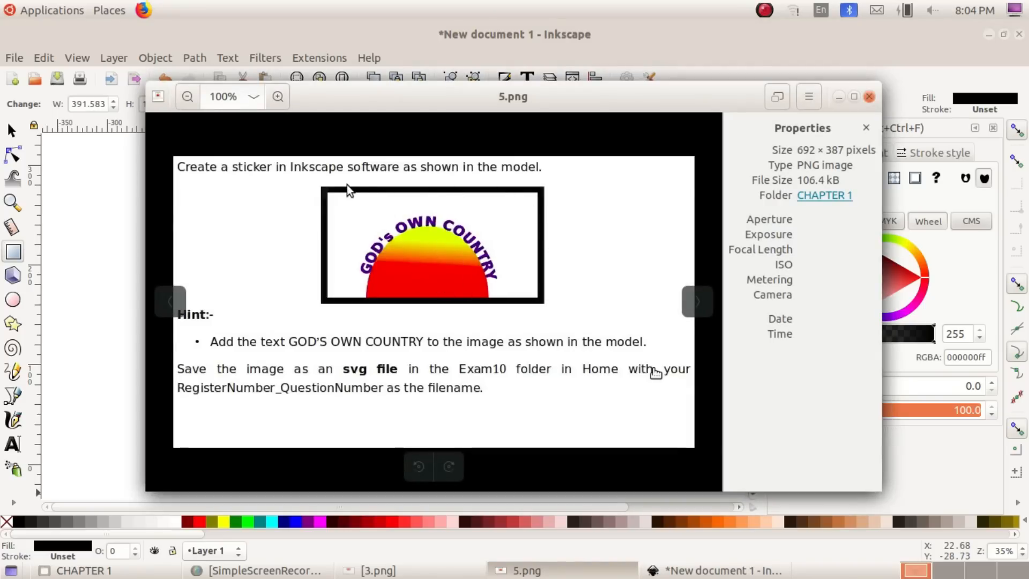
click(527, 570)
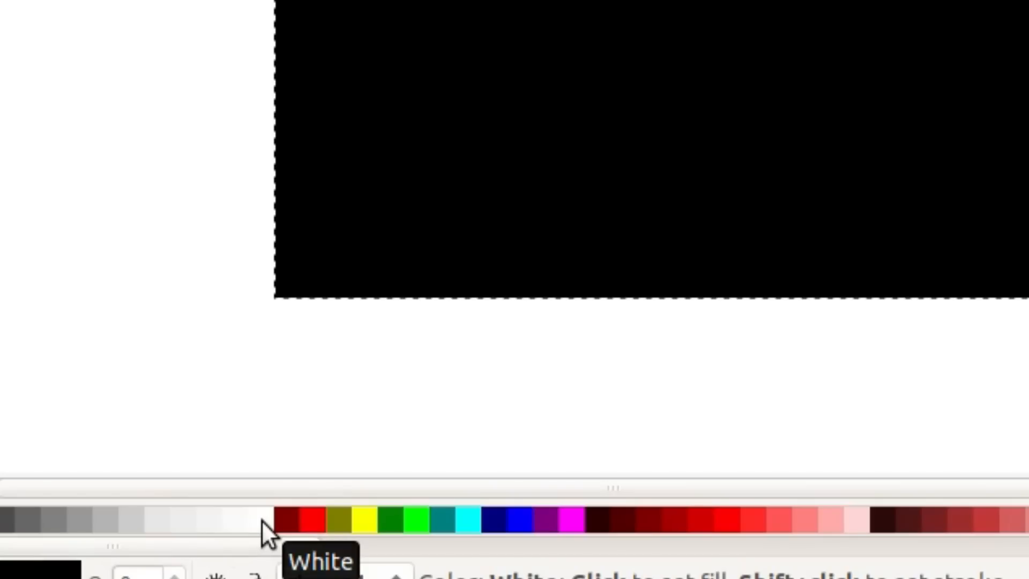
click(261, 520)
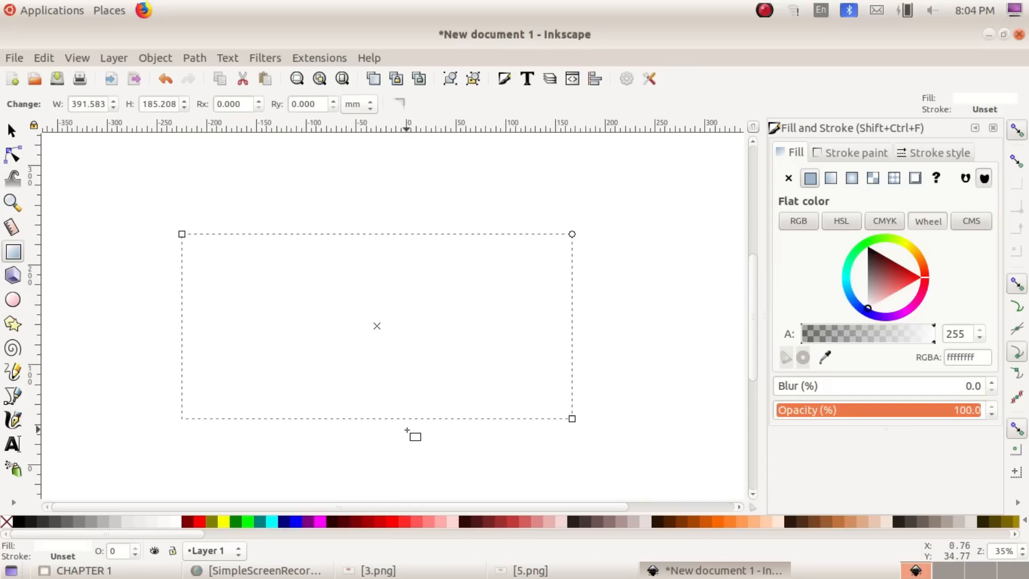
Step: Give the white rectangle a flat black stroke with a width of 8.965 mm
click(161, 58)
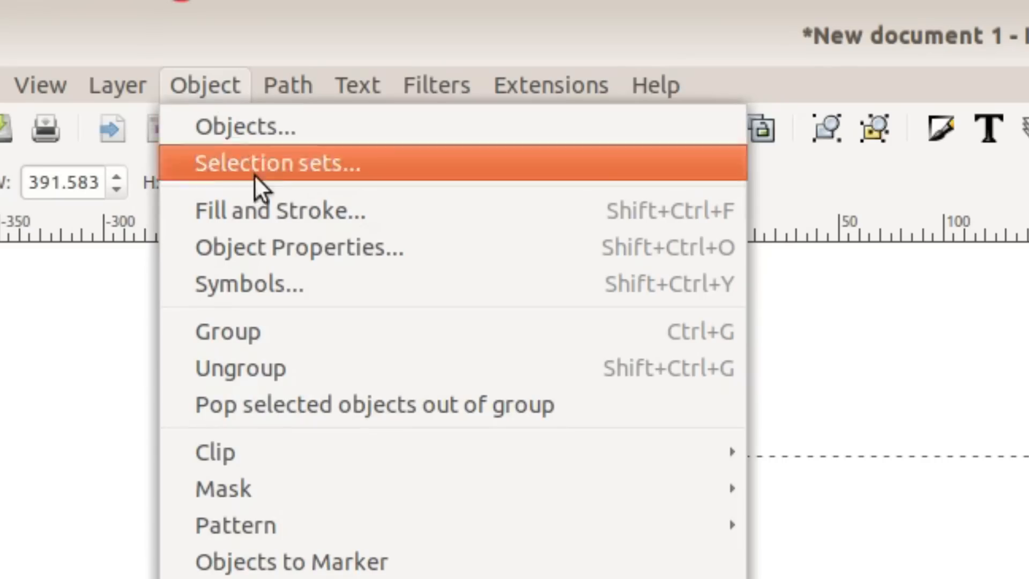
click(283, 220)
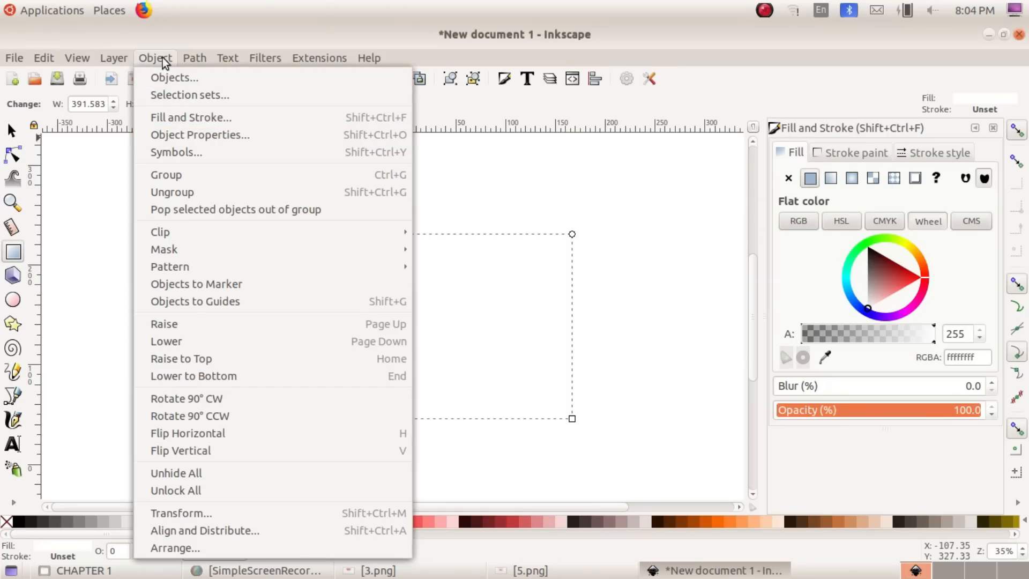
click(220, 119)
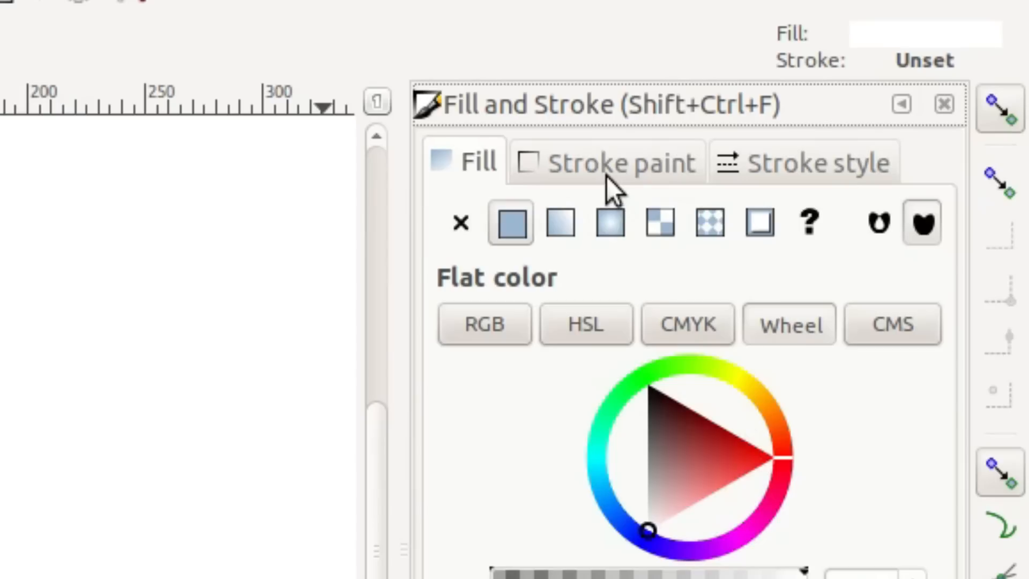
click(858, 157)
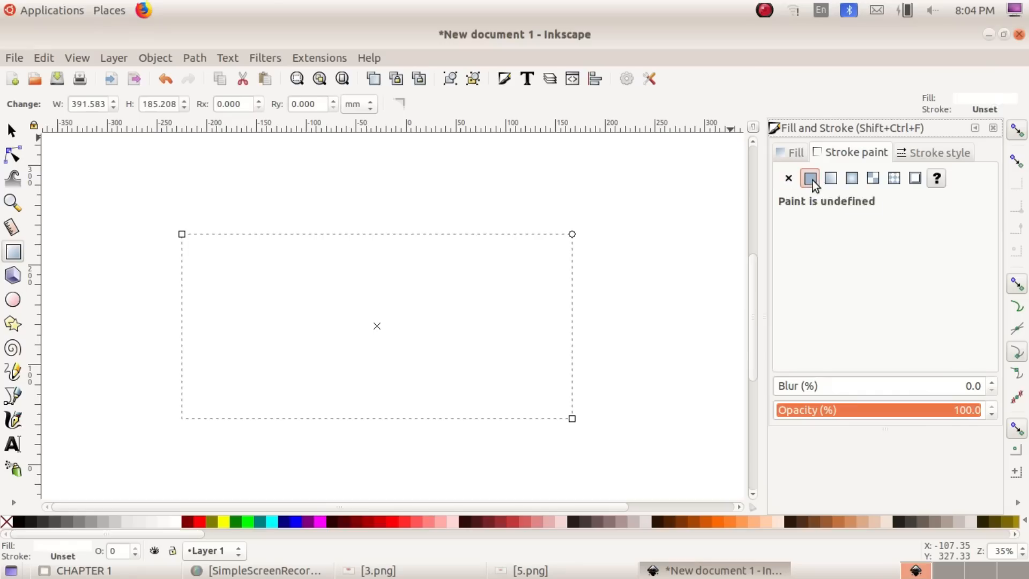
click(517, 228)
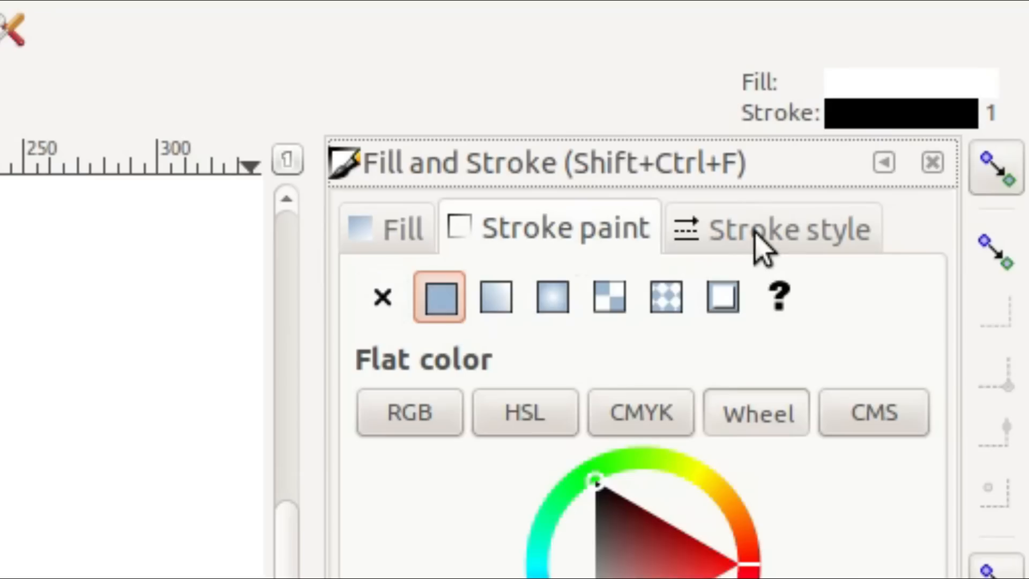
click(763, 248)
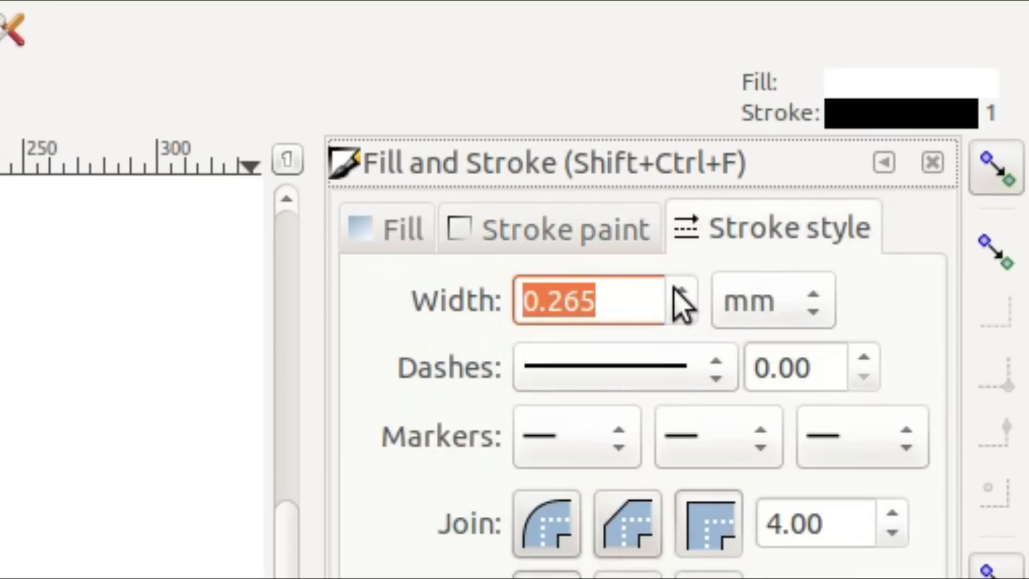
scroll(680, 300, up, 9)
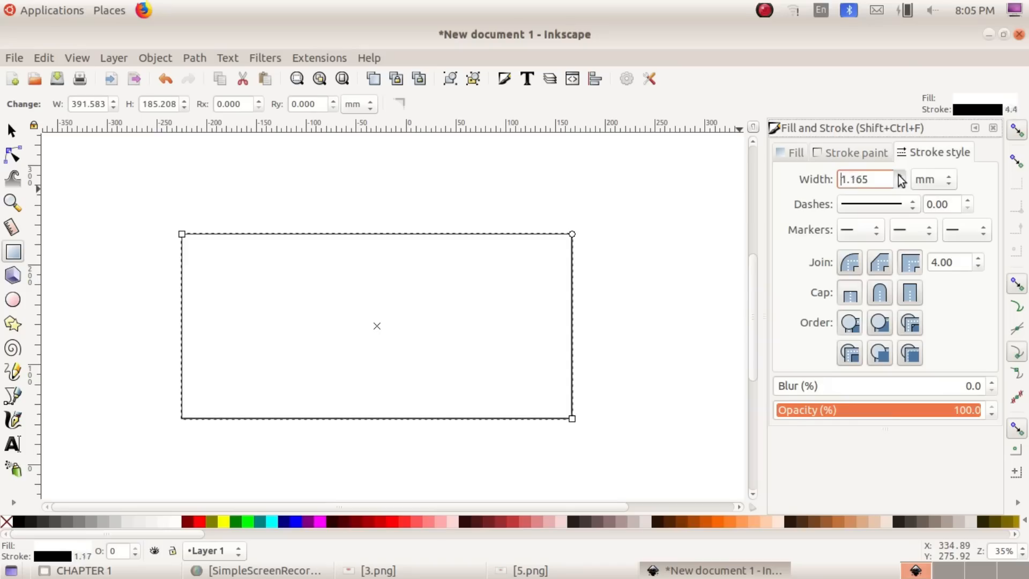
scroll(900, 179, up, 20)
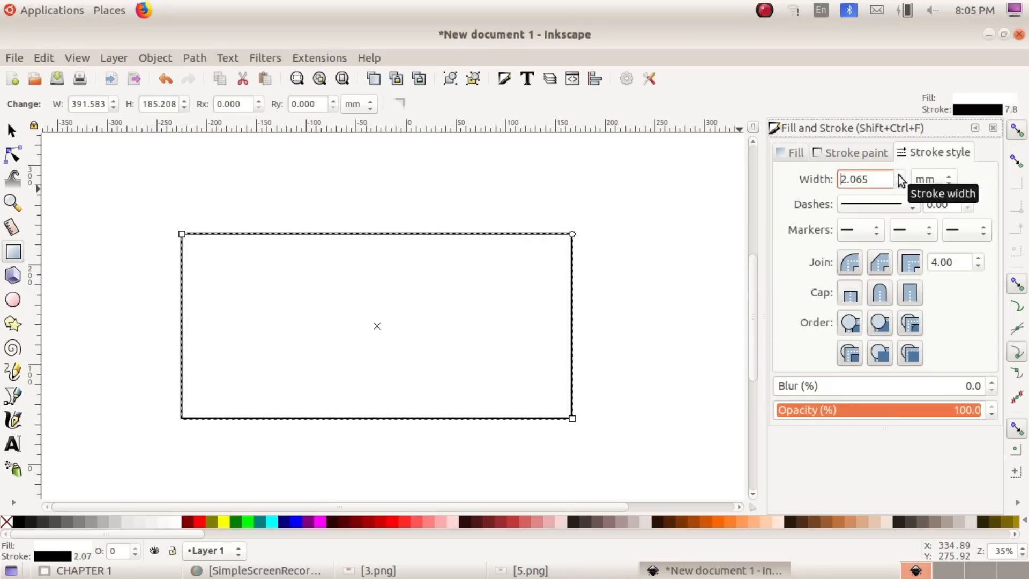
scroll(901, 178, up, 19)
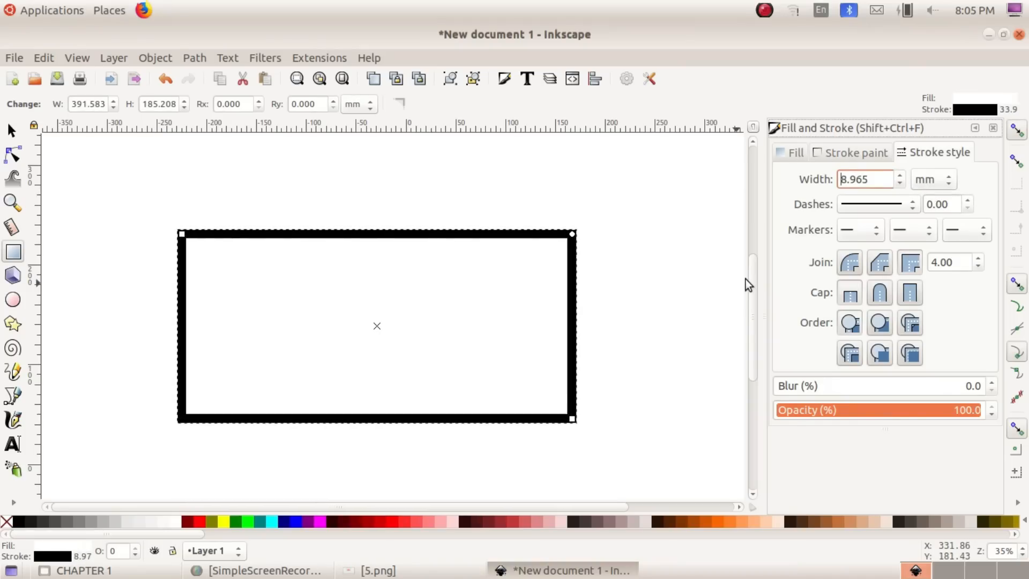
Step: Check the dome shape in 5.png and draw an ellipse with radii of about 68 and 71 mm over the frame's upper-left corner
key(e)
key(alt+Tab)
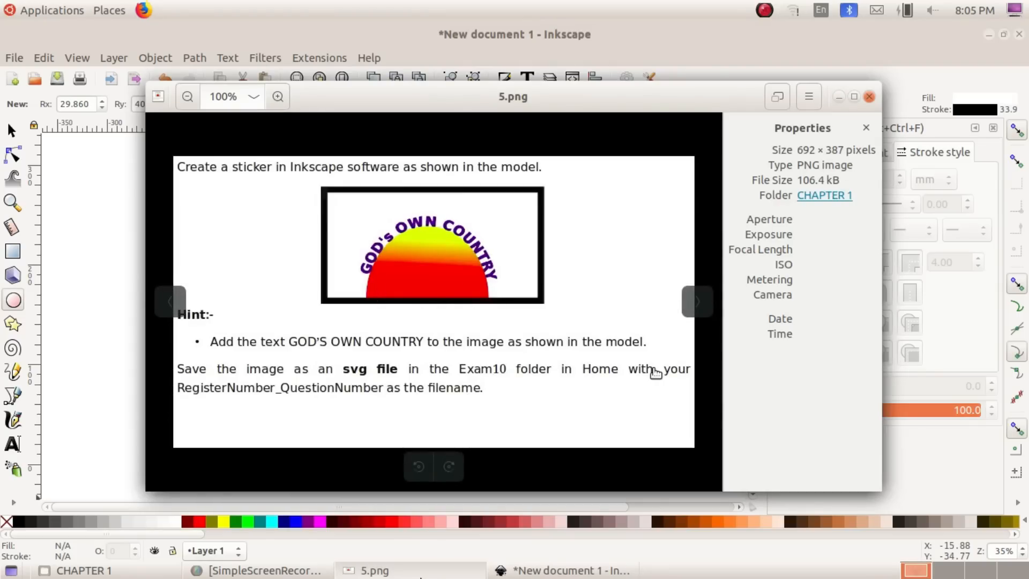
click(375, 570)
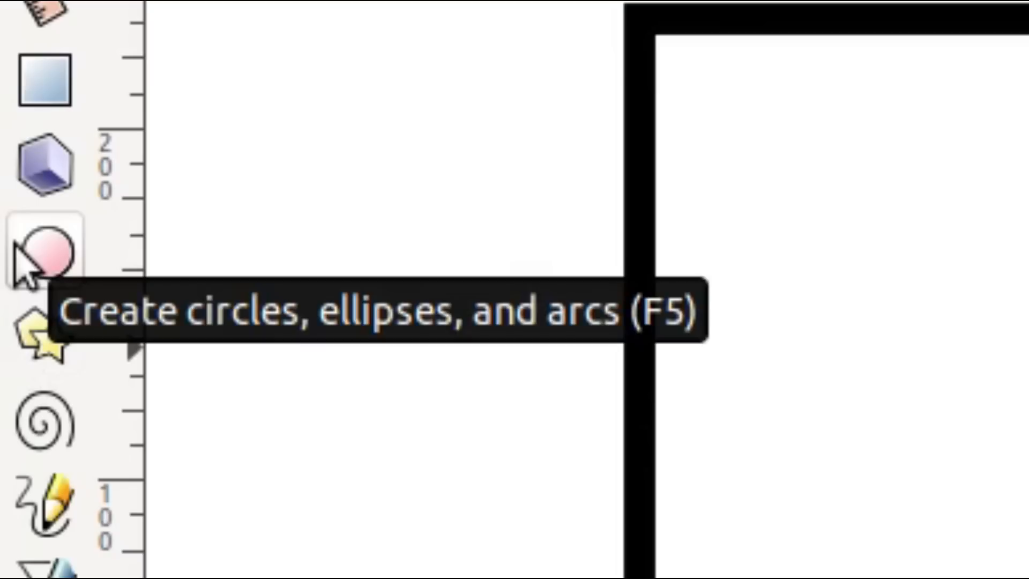
click(16, 248)
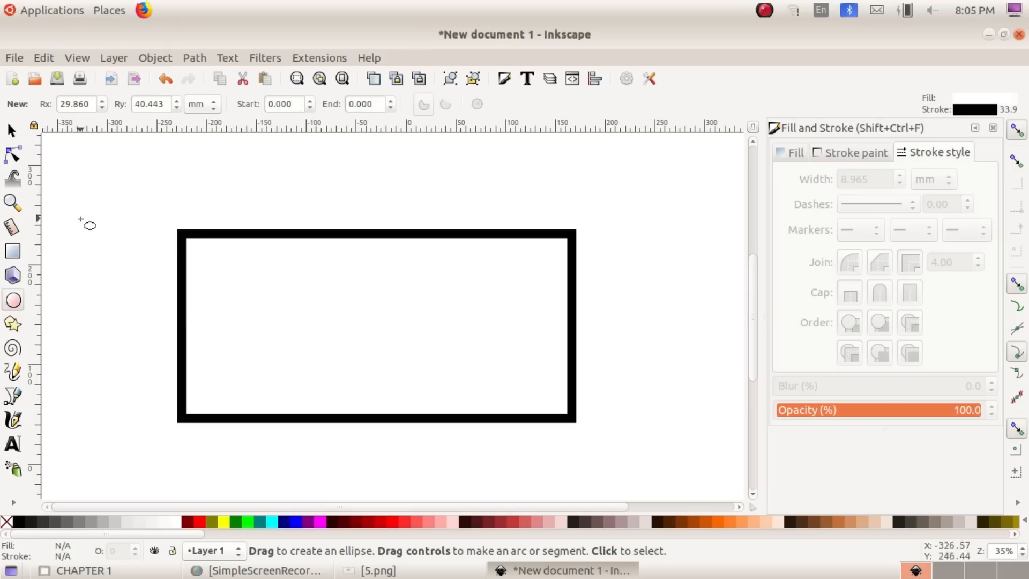
drag(75, 179, 216, 322)
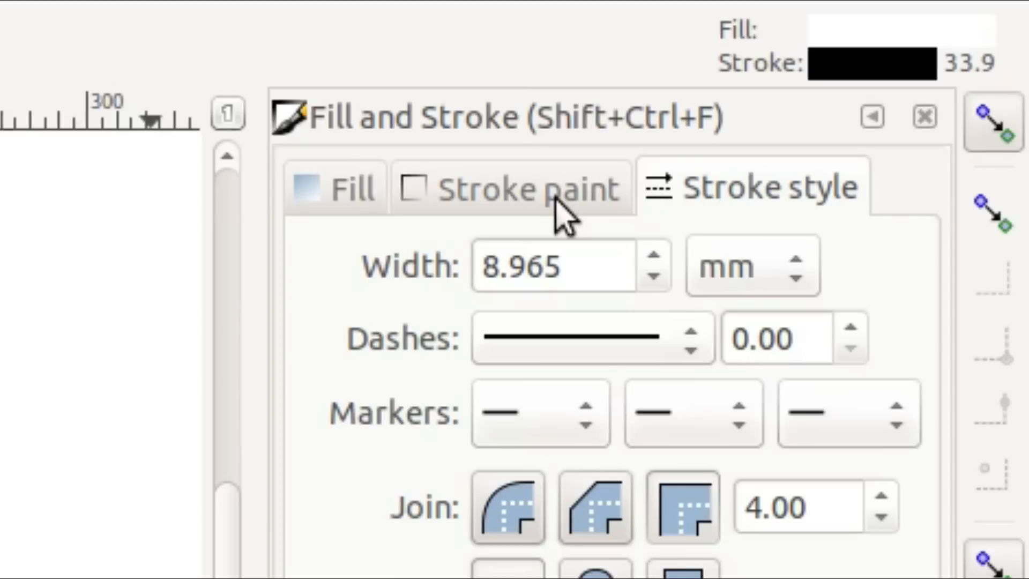
Step: Remove the ellipse's stroke and fill it with navy blue
click(555, 197)
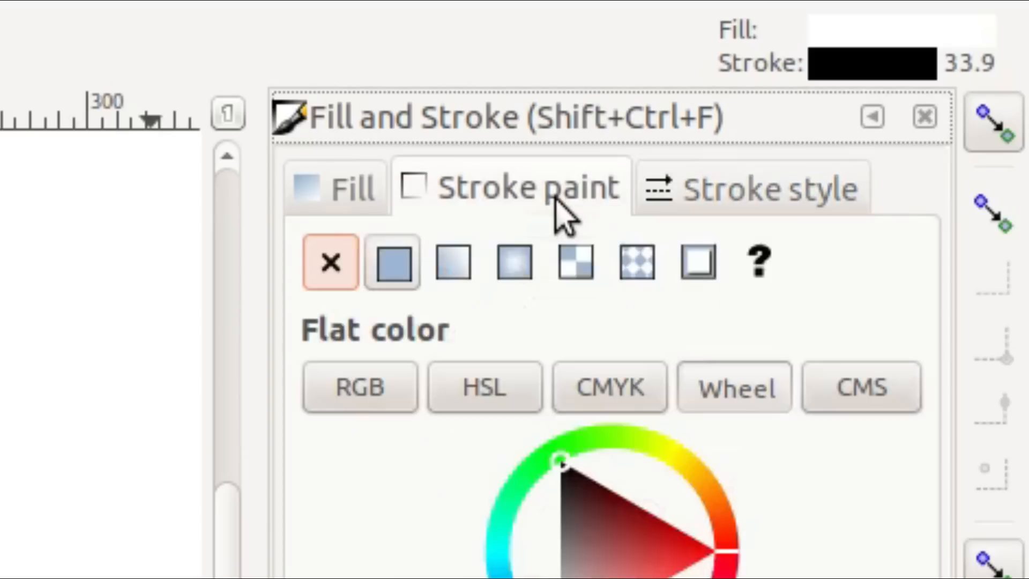
click(339, 268)
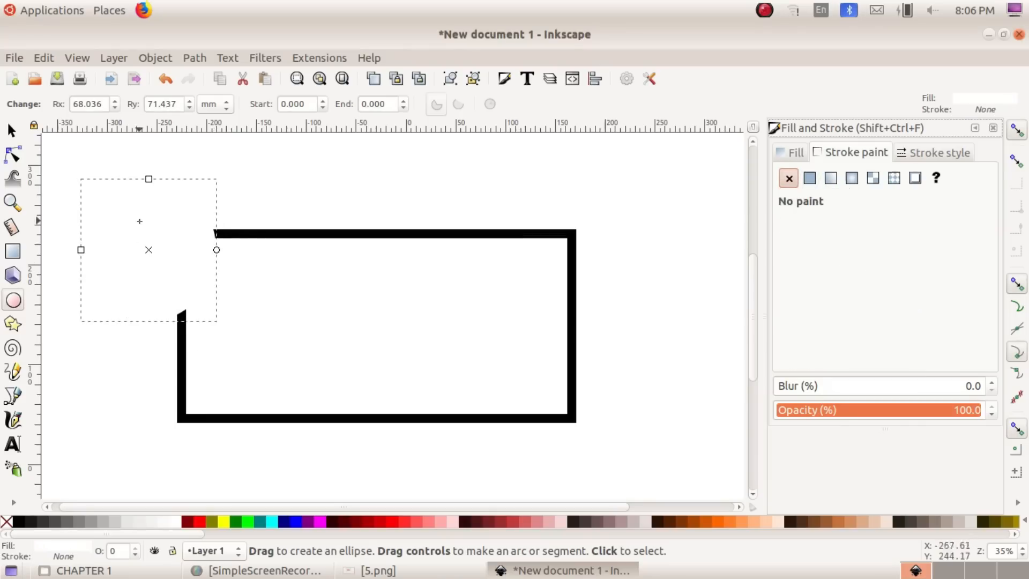
click(286, 521)
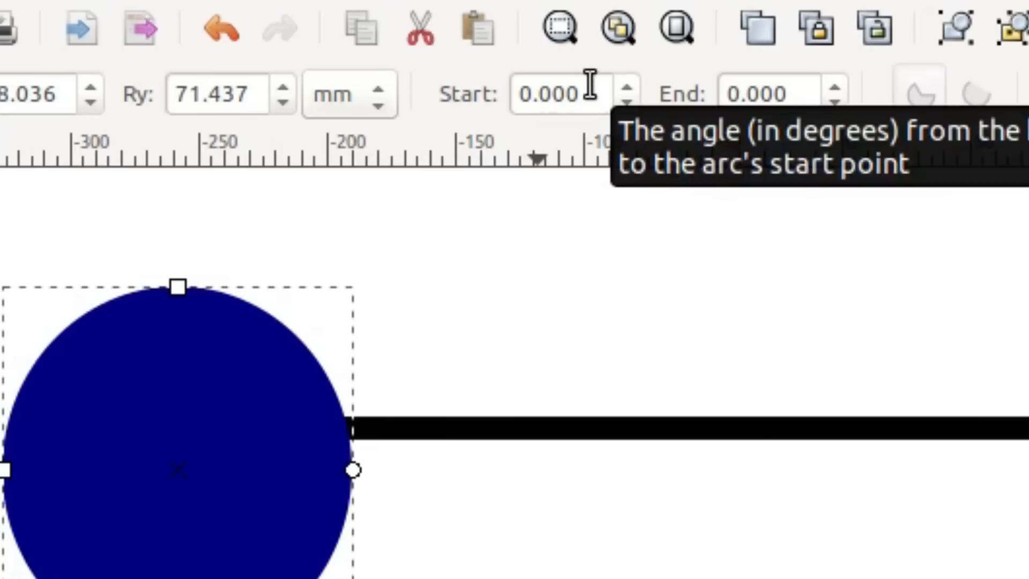
Step: Reduce the ellipse to its upper half by setting the arc's start angle to 180 degrees
drag(310, 102, 274, 96)
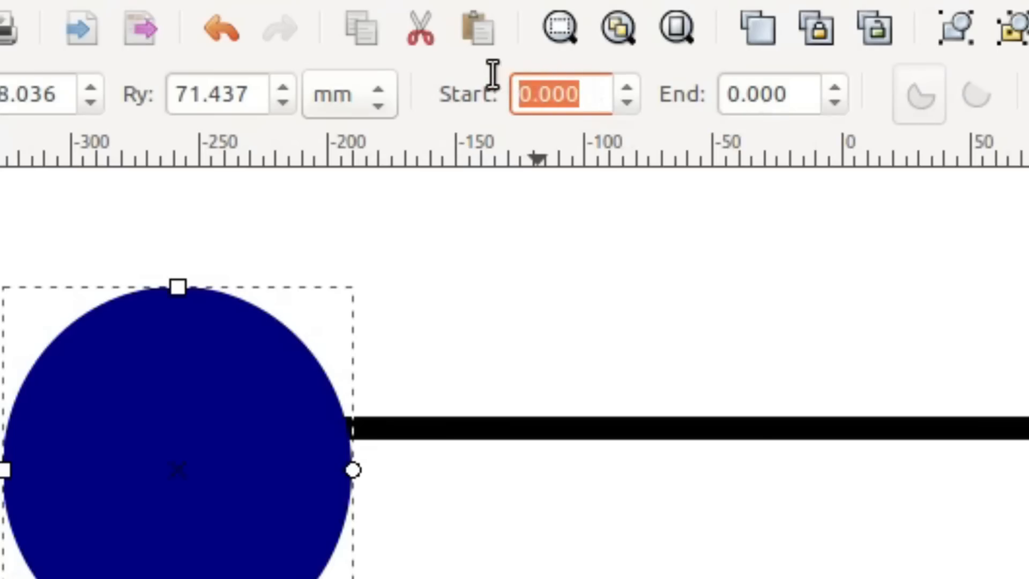
text(180)
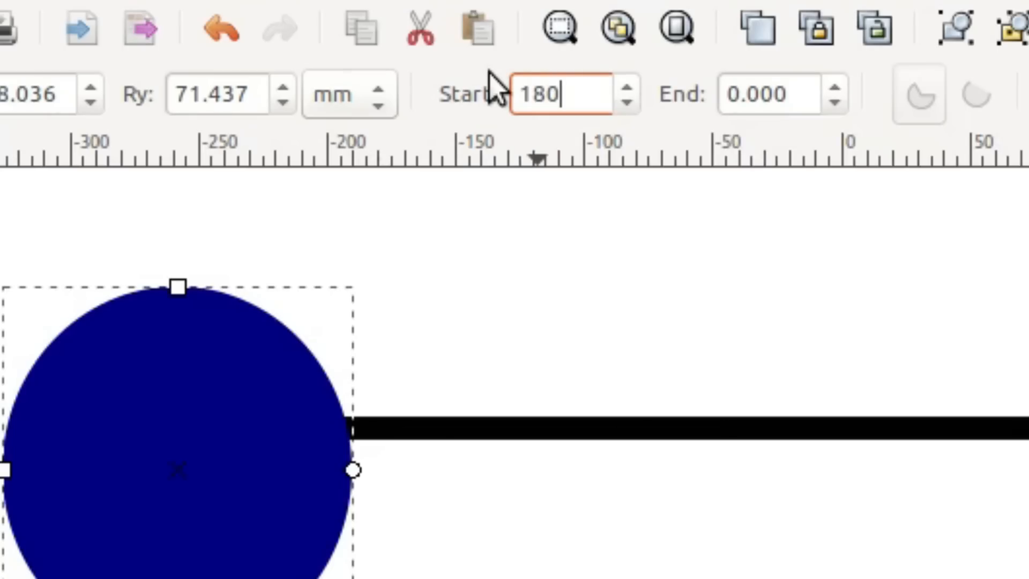
key(Return)
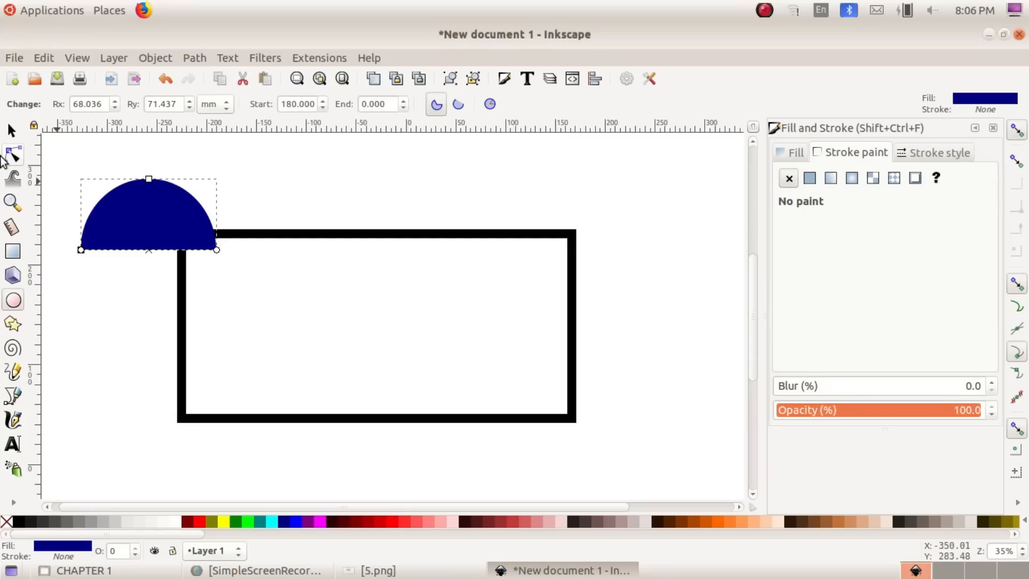
Step: Move the half ellipse onto the frame's lower inner edge and scale it to about 169 by 108 mm, comparing it with 5.png
click(11, 130)
drag(172, 249, 381, 410)
drag(449, 362, 466, 365)
click(377, 570)
click(378, 570)
drag(385, 312, 386, 295)
drag(301, 353, 291, 352)
drag(400, 371, 390, 377)
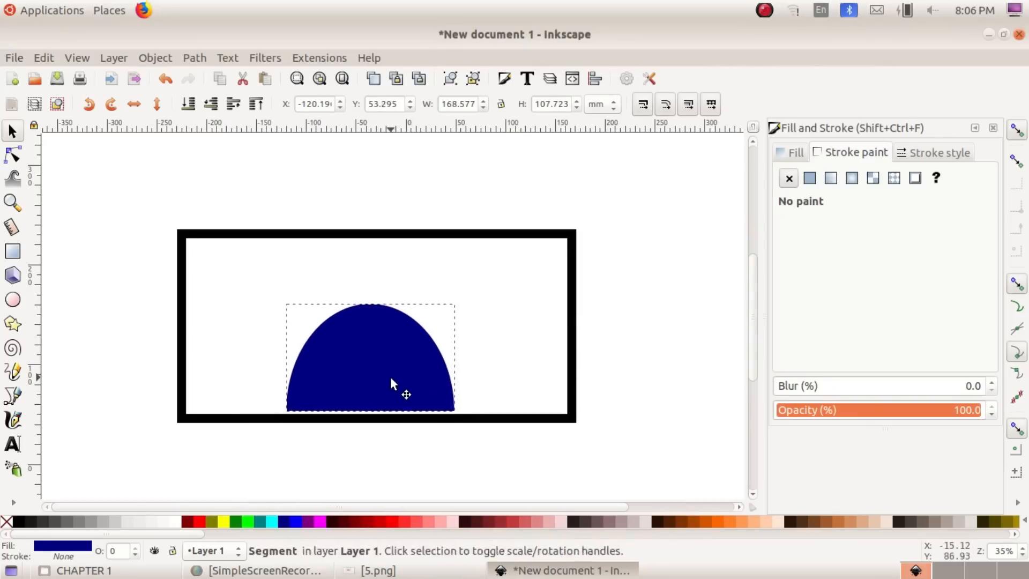
Step: Compare the half ellipse with 5.png and change its fill to a linear gradient
click(625, 430)
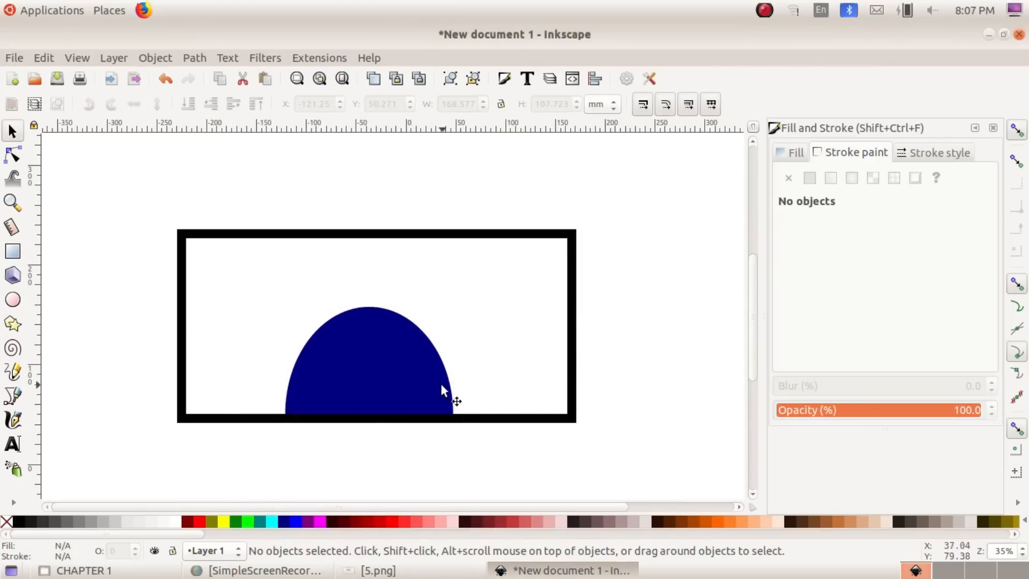
click(416, 375)
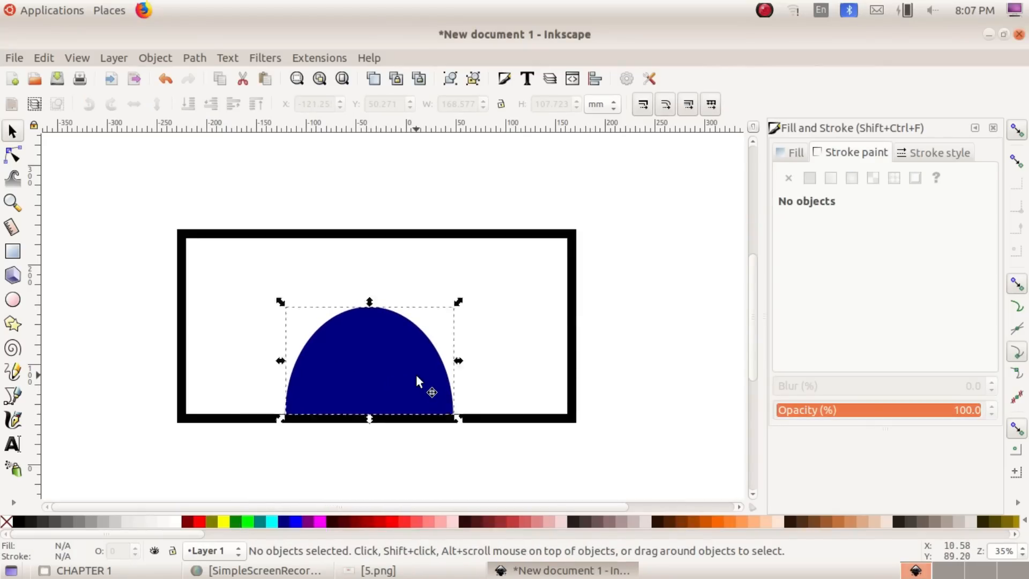
click(378, 570)
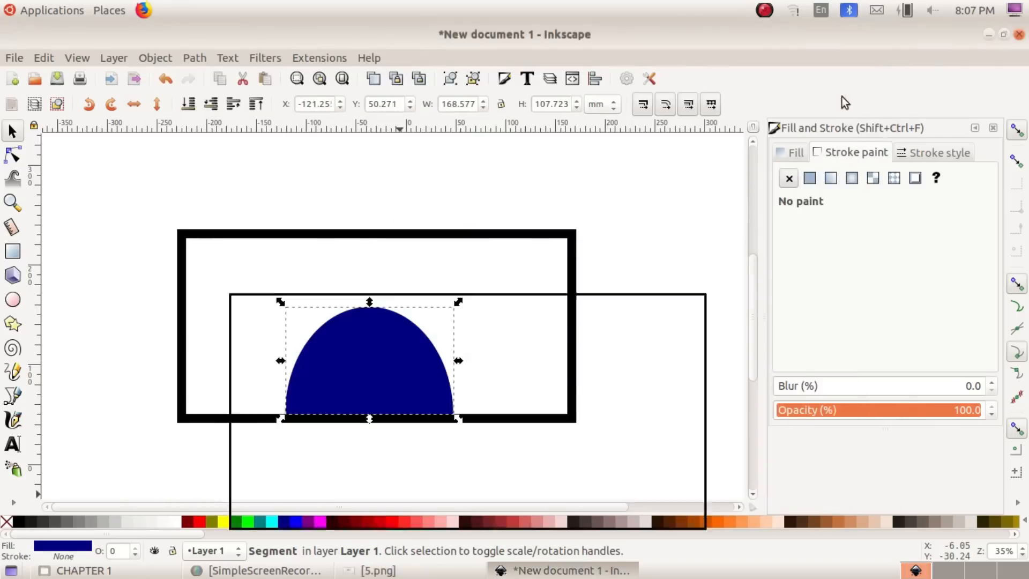
click(839, 96)
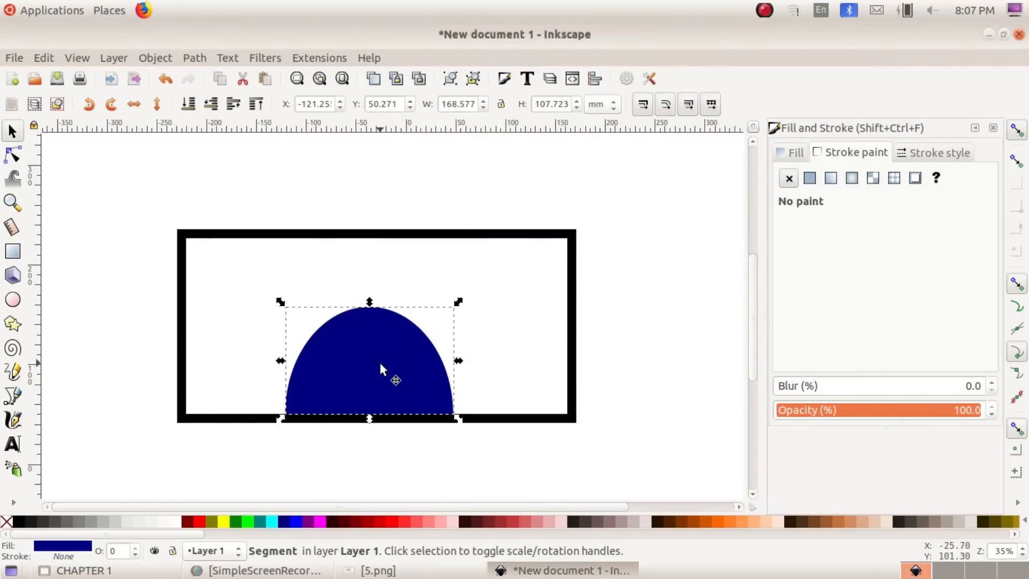
click(347, 335)
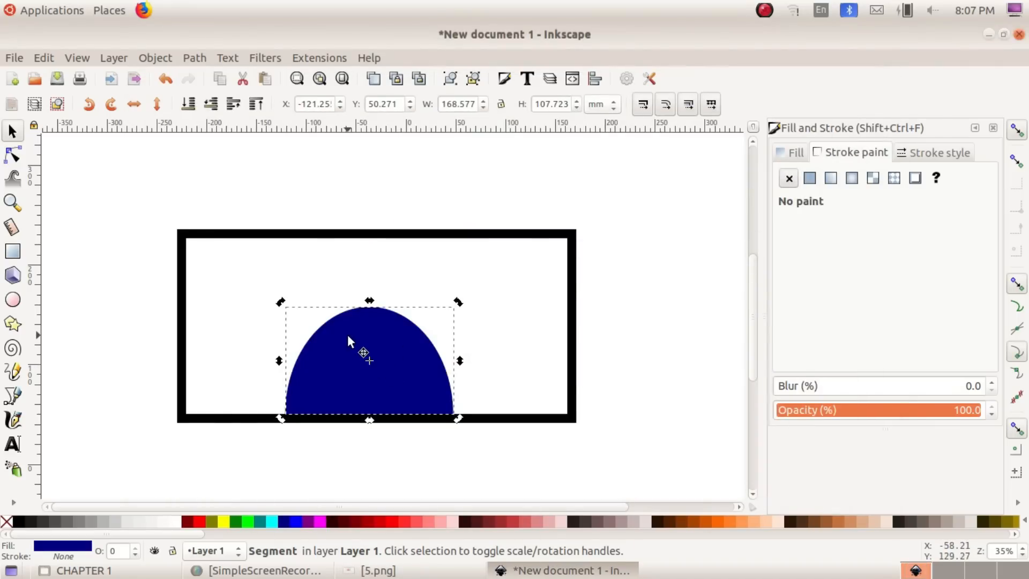
click(159, 57)
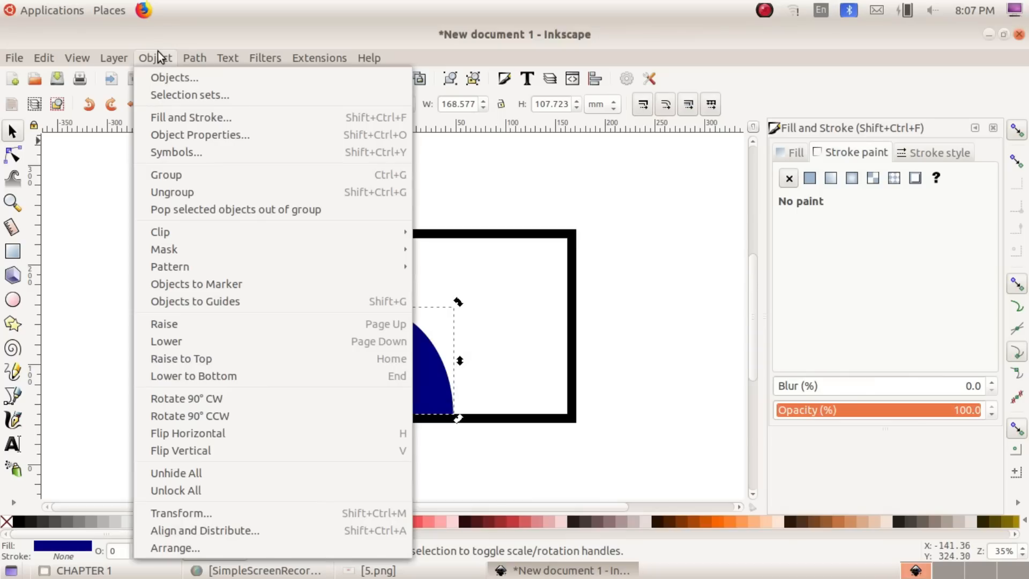
click(242, 117)
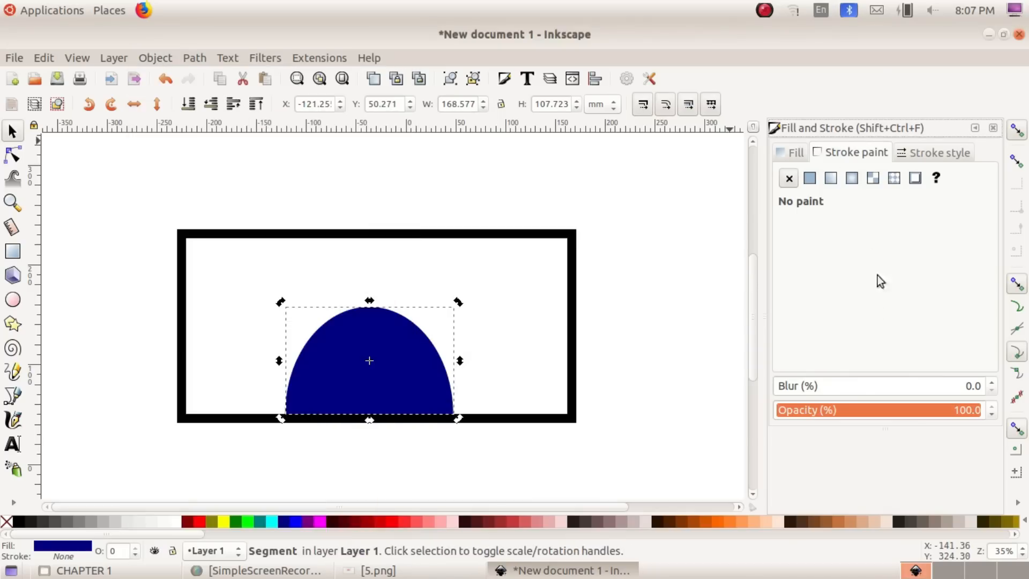
click(790, 155)
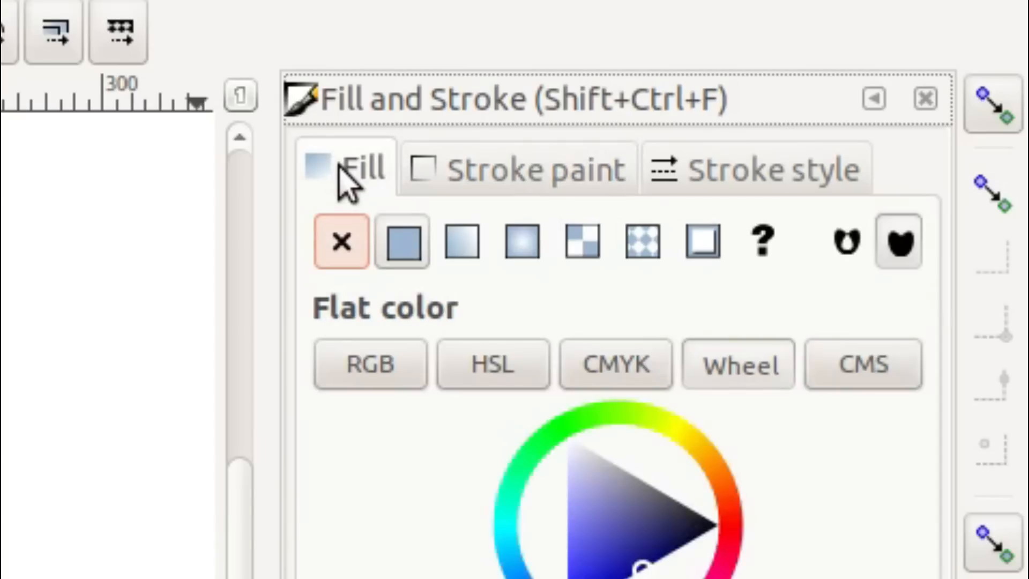
click(474, 244)
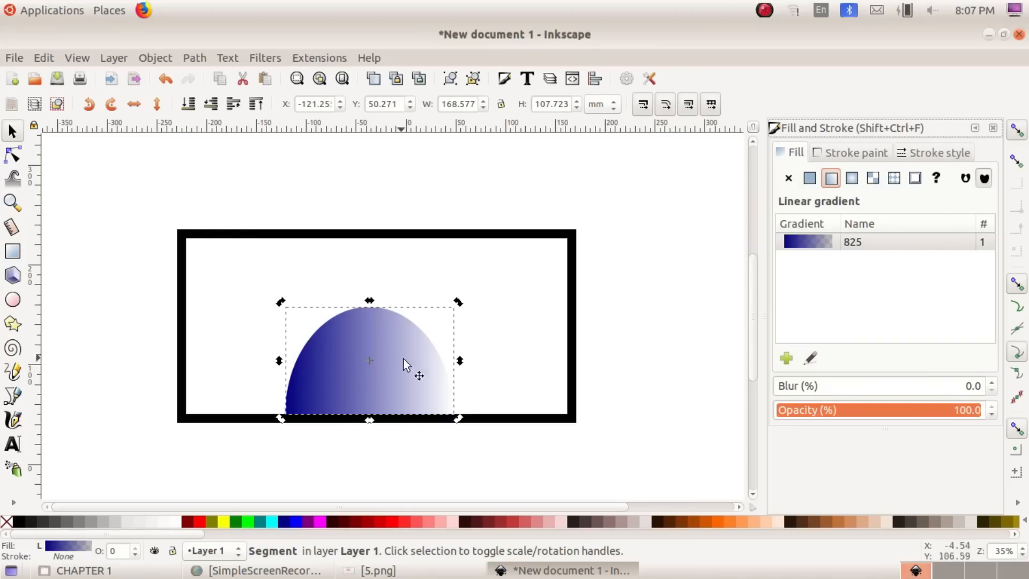
Step: Colour the gradient's start stop yellow and its end stop red, checking the colours against 5.png
key(g)
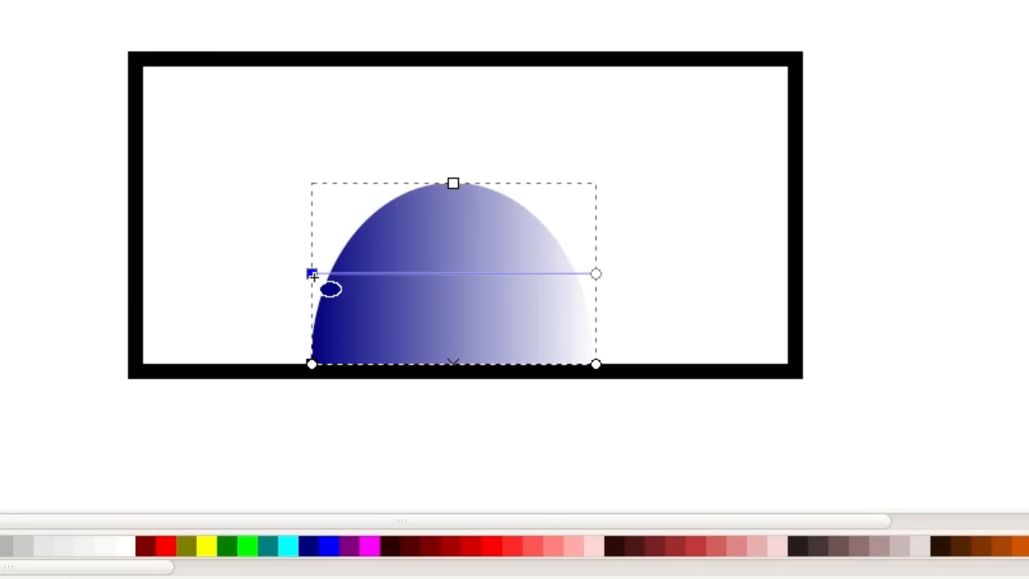
click(208, 543)
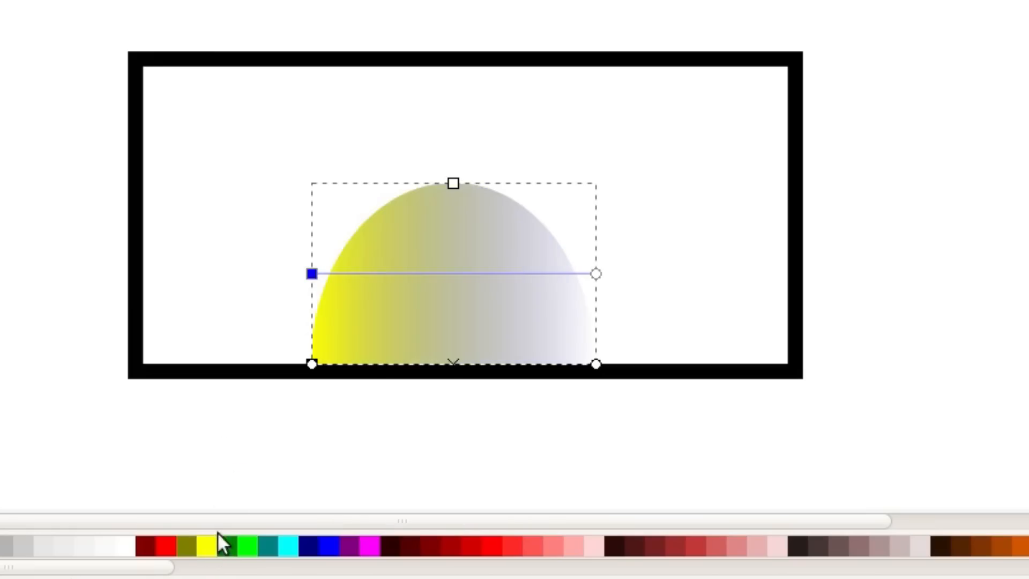
click(595, 274)
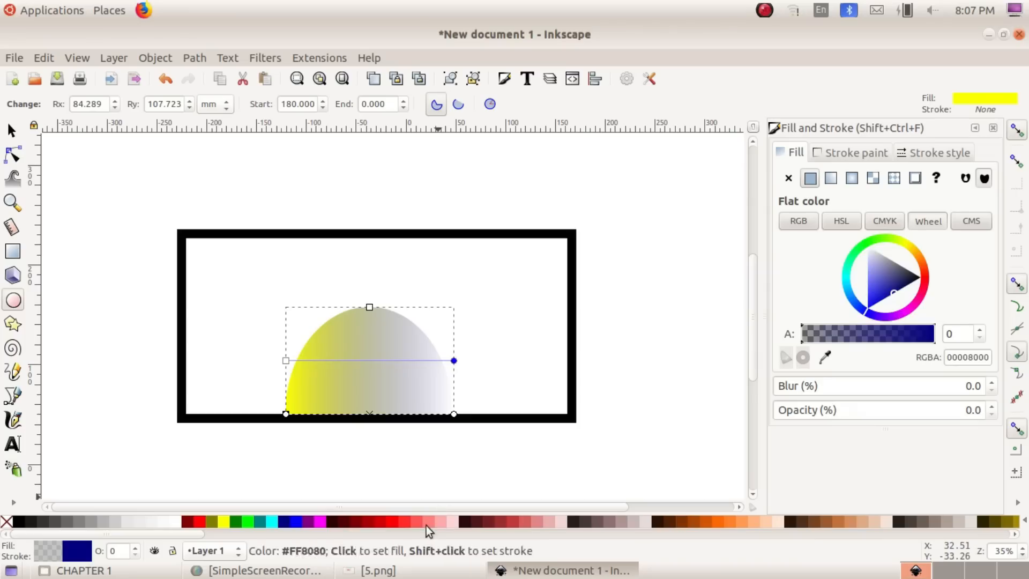
click(391, 523)
click(397, 576)
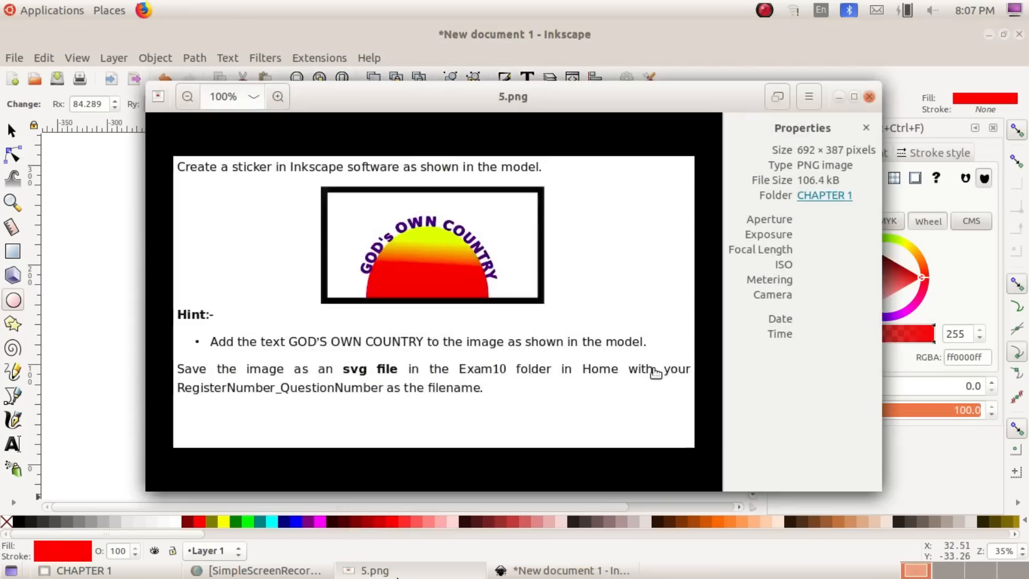
click(402, 570)
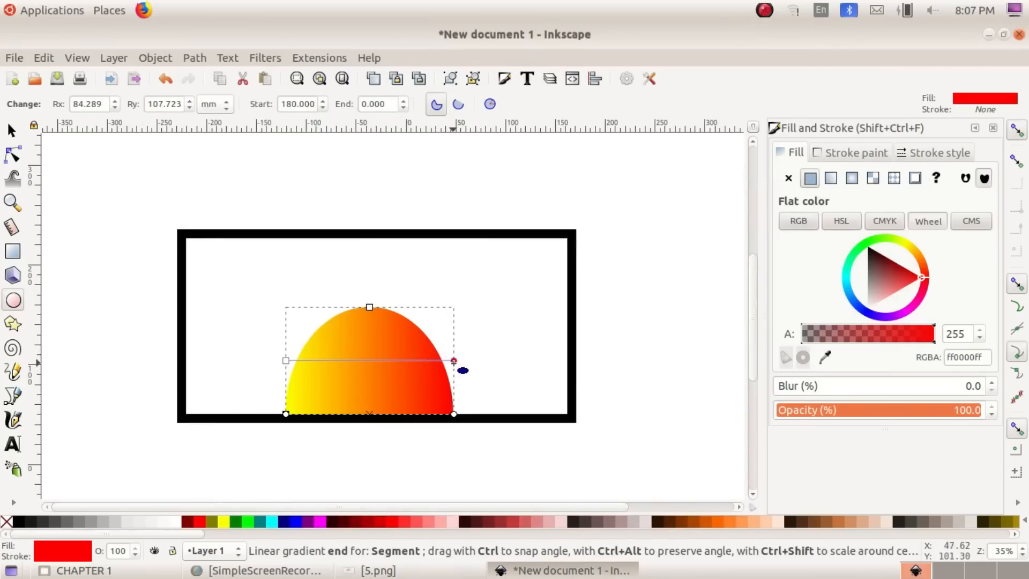
Step: Reposition the gradient's ends so yellow fills the dome's upper part and red its lower part, with a short, nearly vertical transition between them
drag(454, 360, 369, 413)
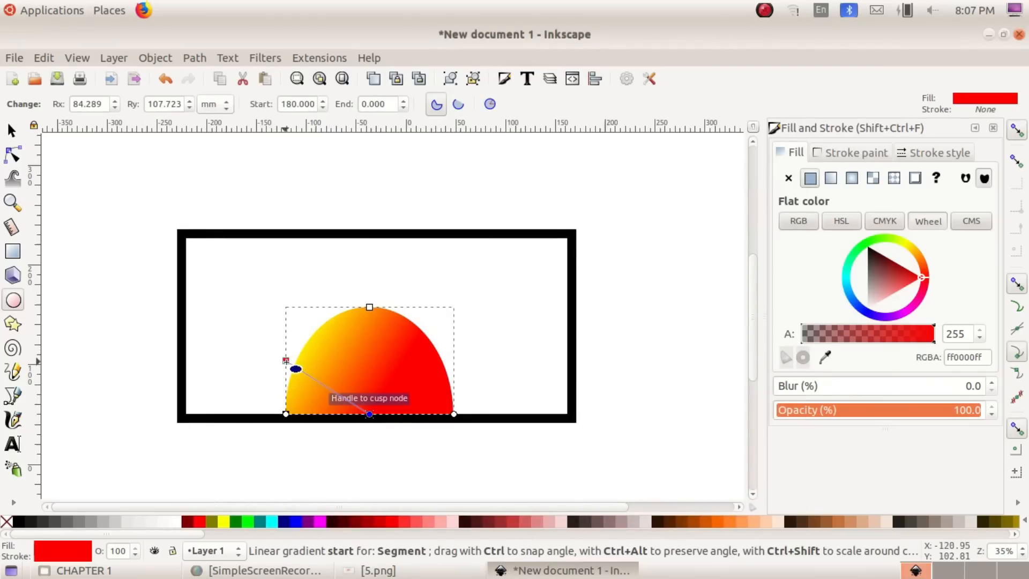
drag(286, 361, 390, 292)
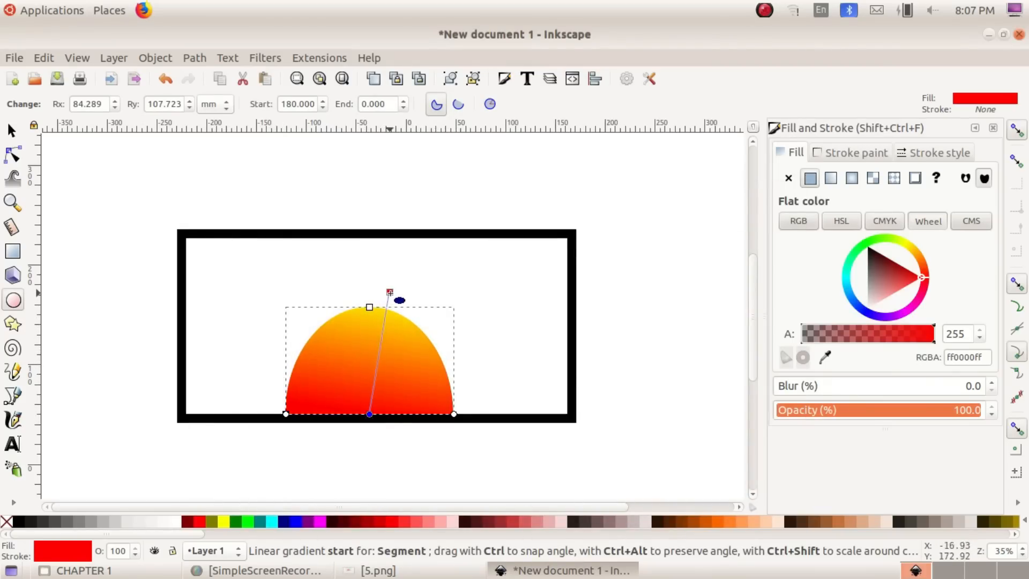
click(390, 292)
drag(370, 414, 363, 393)
drag(390, 292, 370, 342)
drag(363, 392, 367, 345)
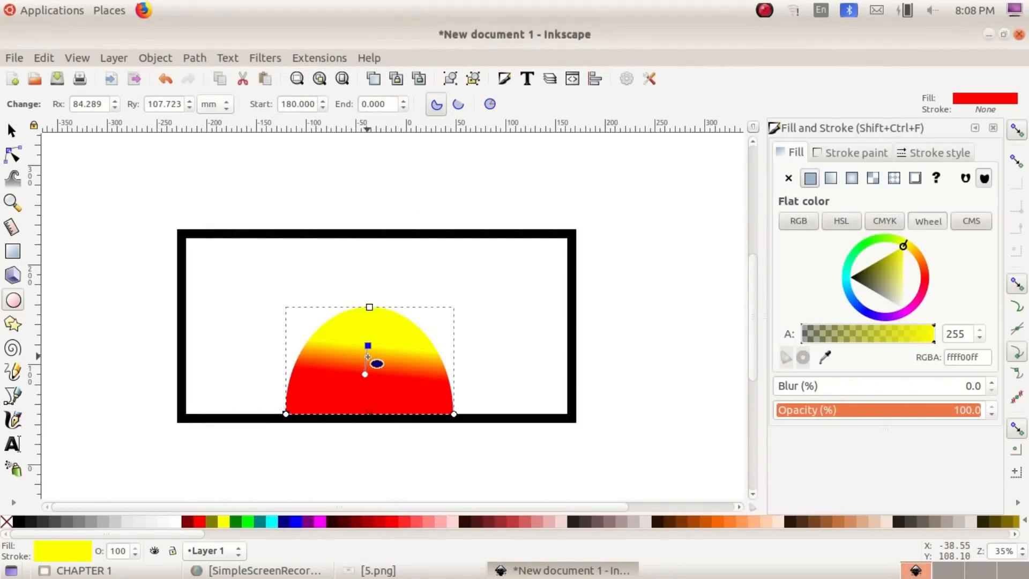
click(489, 481)
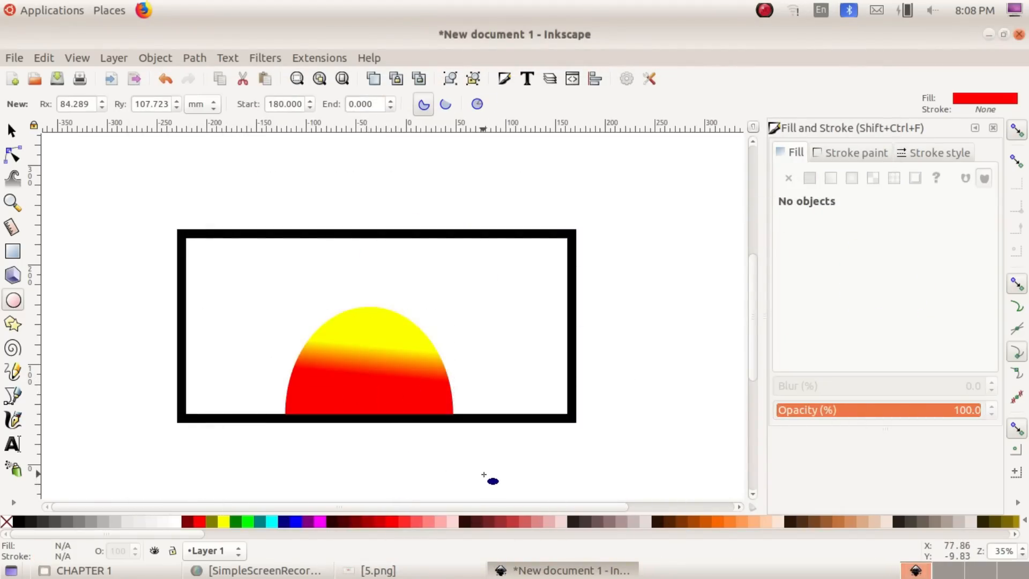
Step: Check the lettering in 5.png and add the text "GOD's OWN COUNTRY" above the frame
click(419, 573)
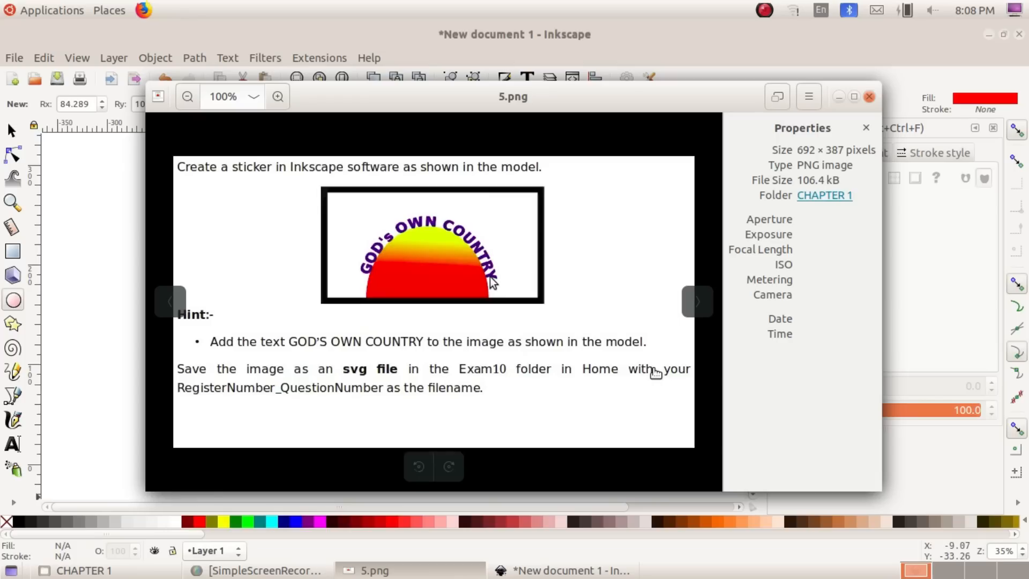
click(840, 97)
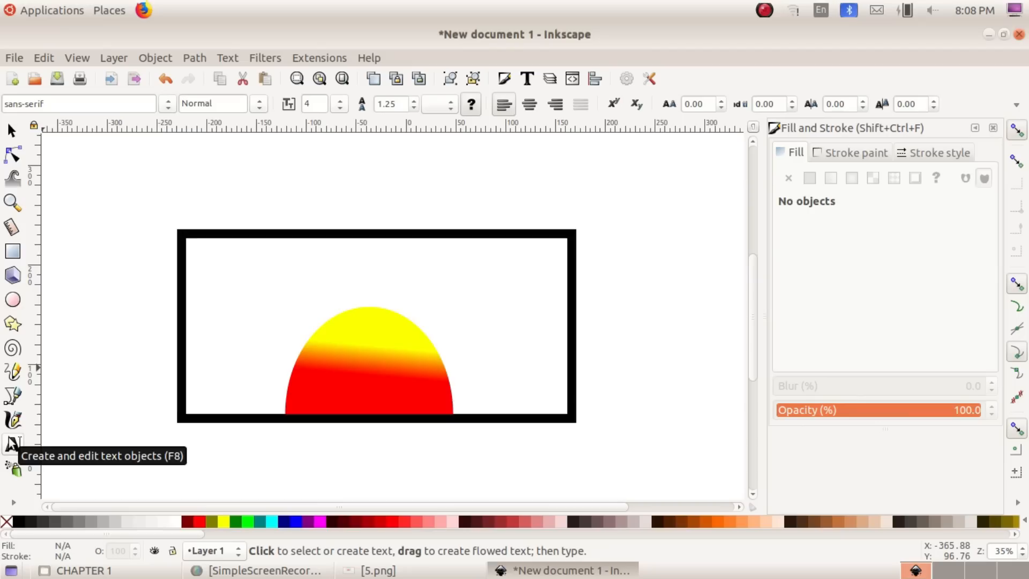
click(267, 181)
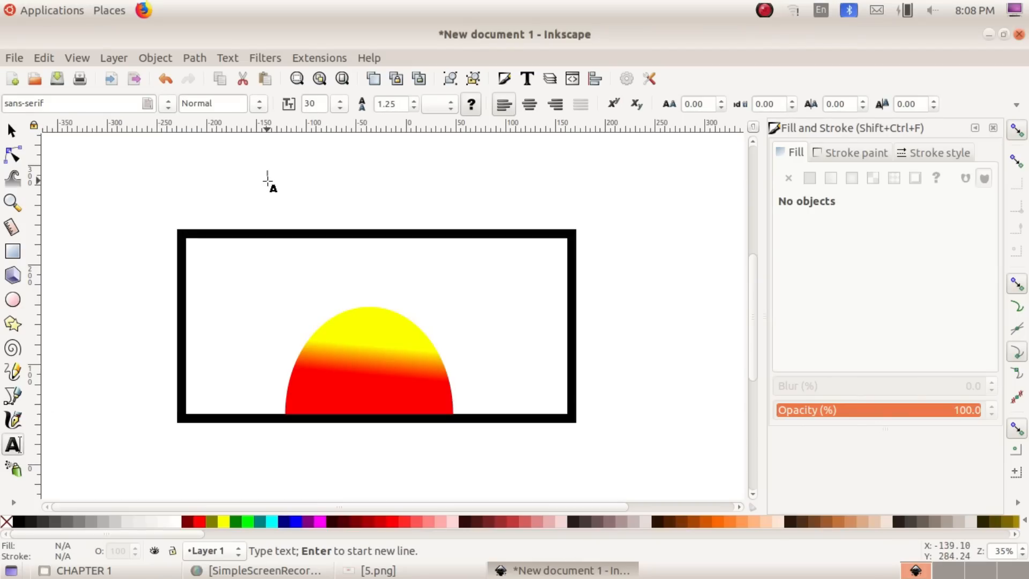
text(GOD's OWN COUNTRY)
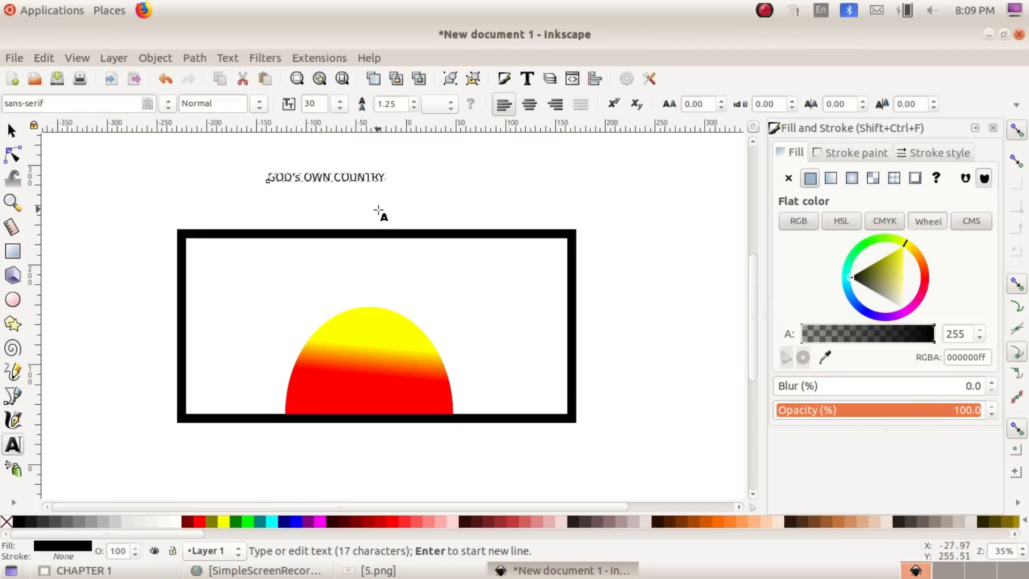
Step: Make the whole GOD's OWN COUNTRY text bold and set its font size to 40
triple_click(343, 175)
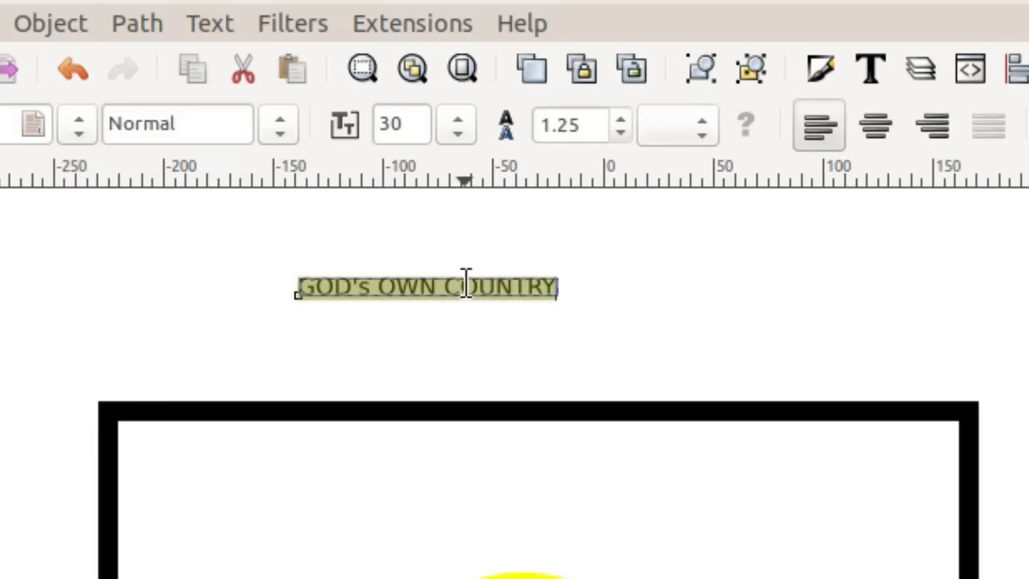
click(566, 287)
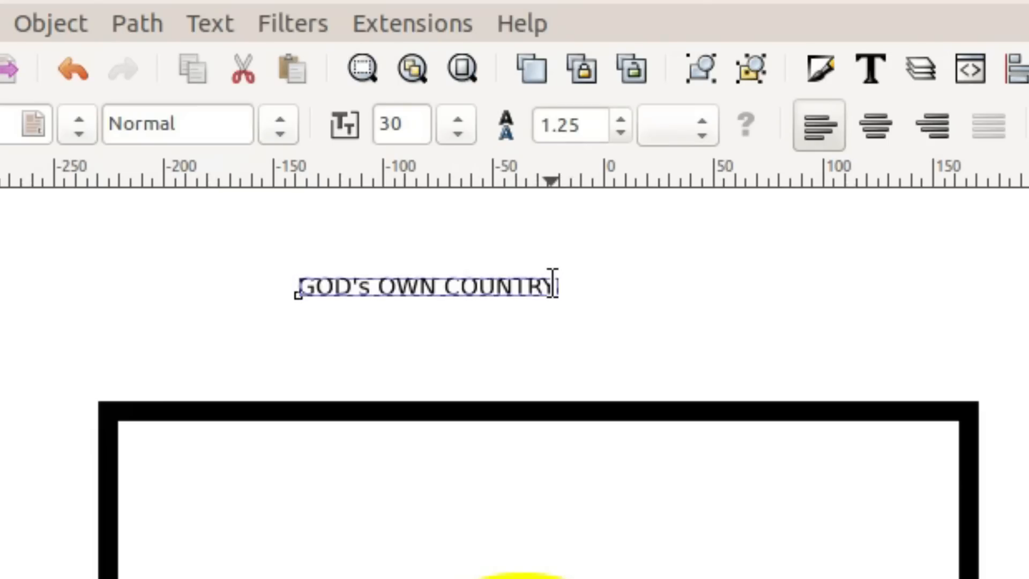
drag(554, 283, 294, 276)
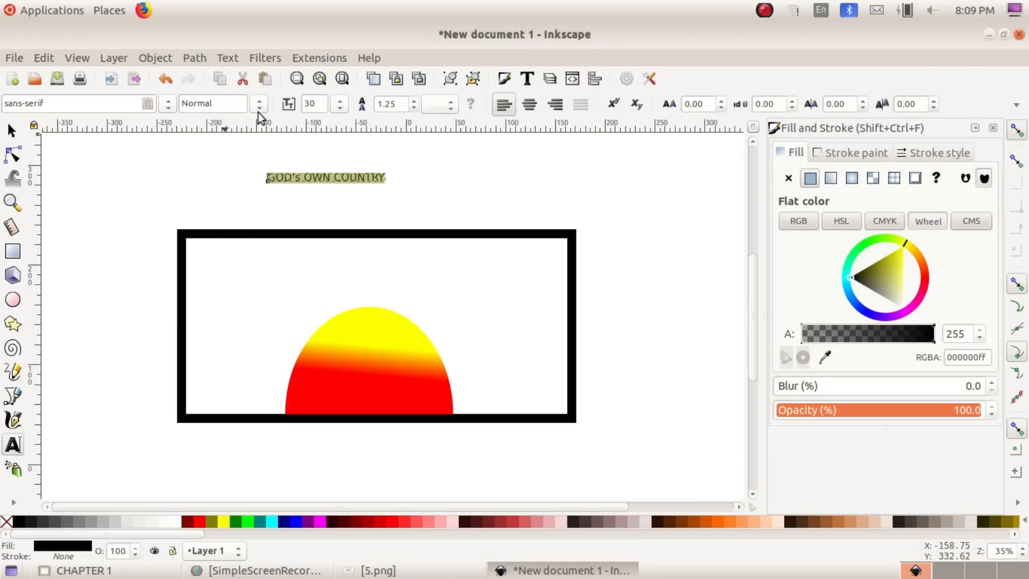
click(259, 109)
click(223, 171)
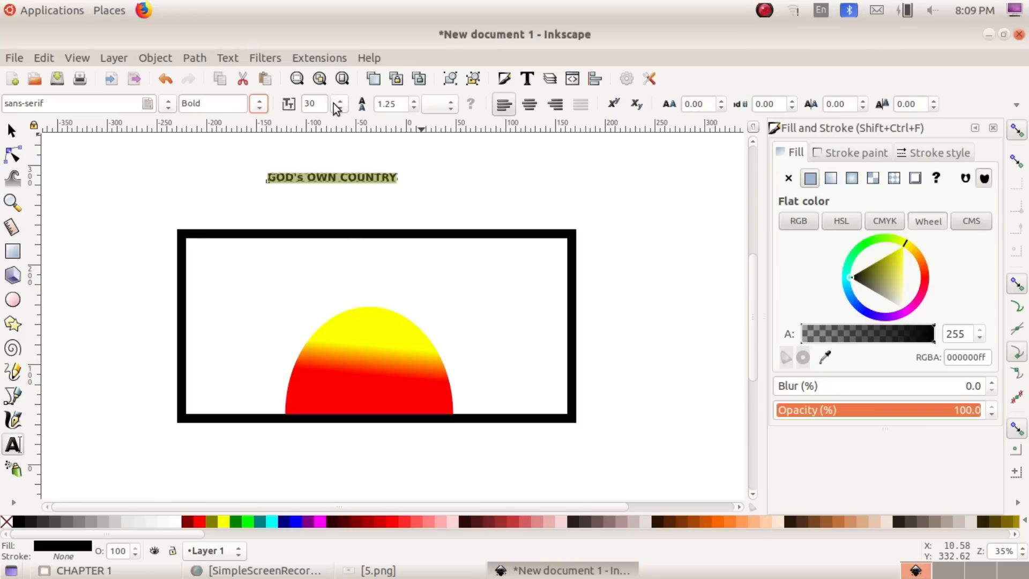
click(540, 124)
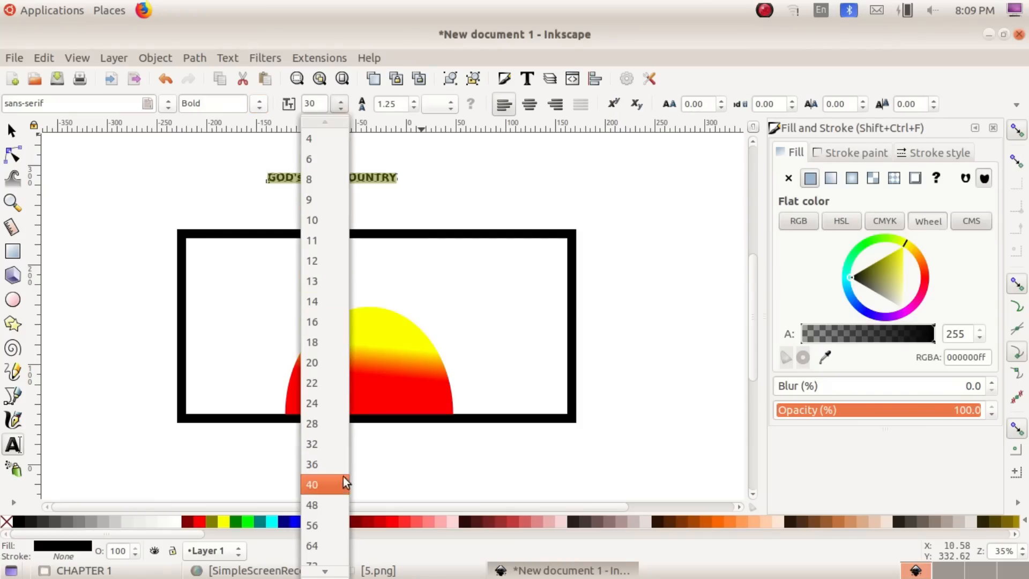
click(345, 490)
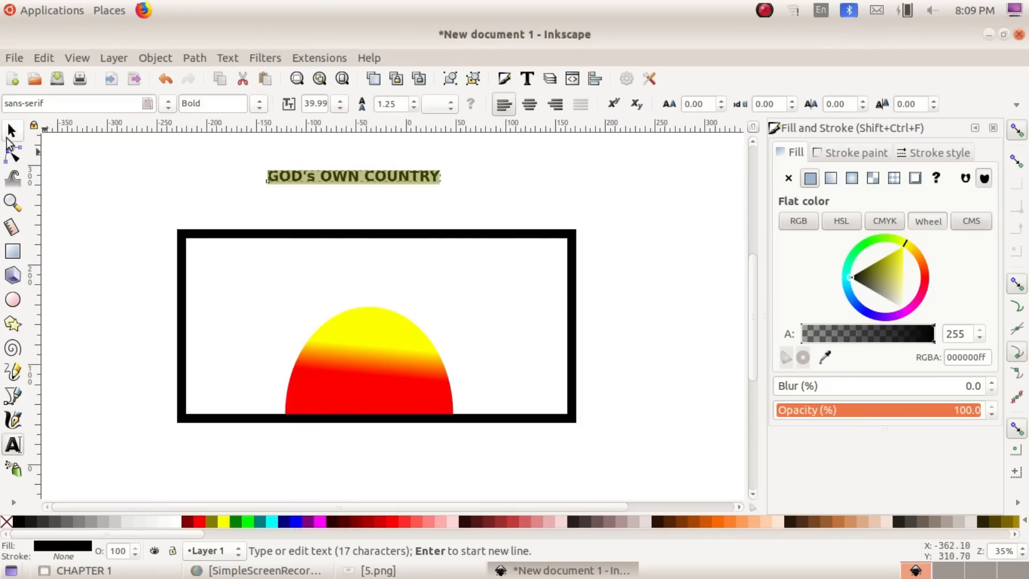
Step: Enlarge the text to about 246 by 15 mm and fill it with navy blue, comparing it with 5.png
click(9, 132)
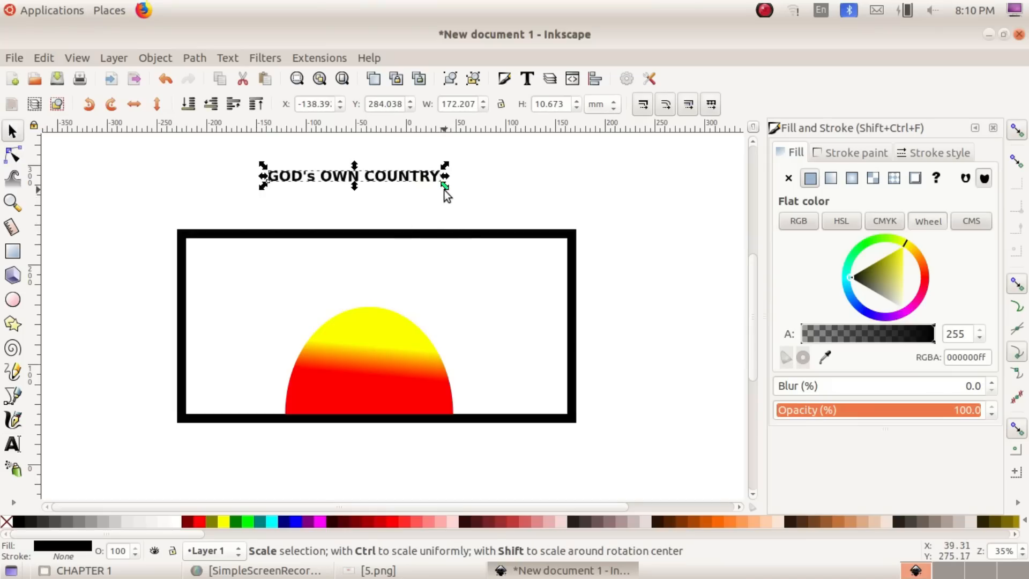
drag(446, 192, 481, 200)
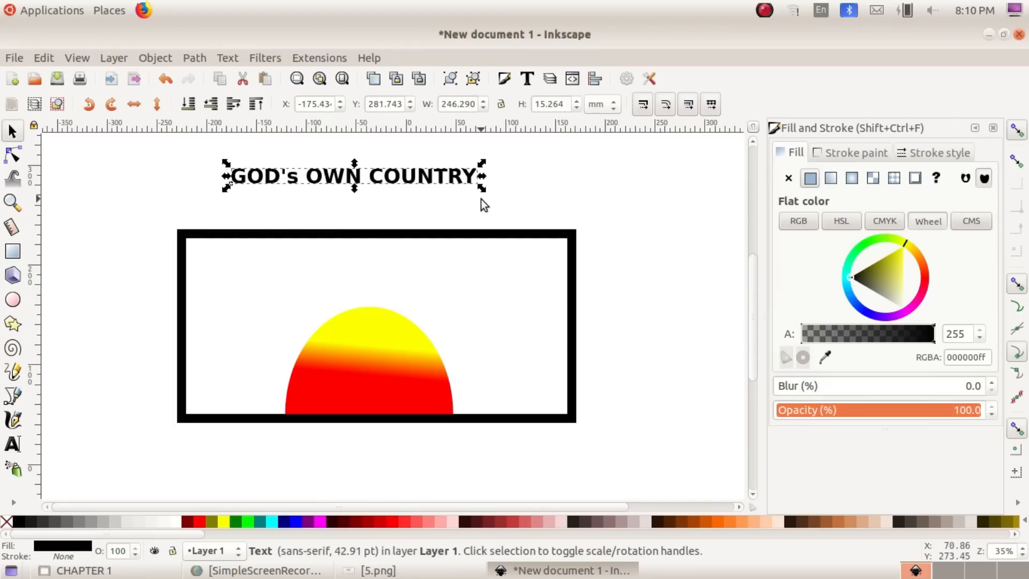
click(282, 519)
click(376, 570)
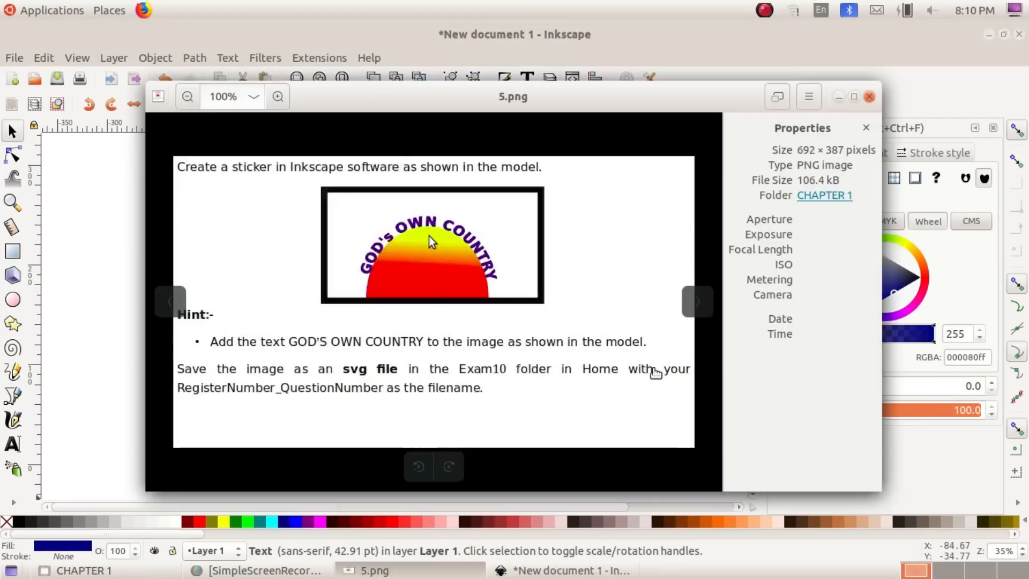
click(376, 570)
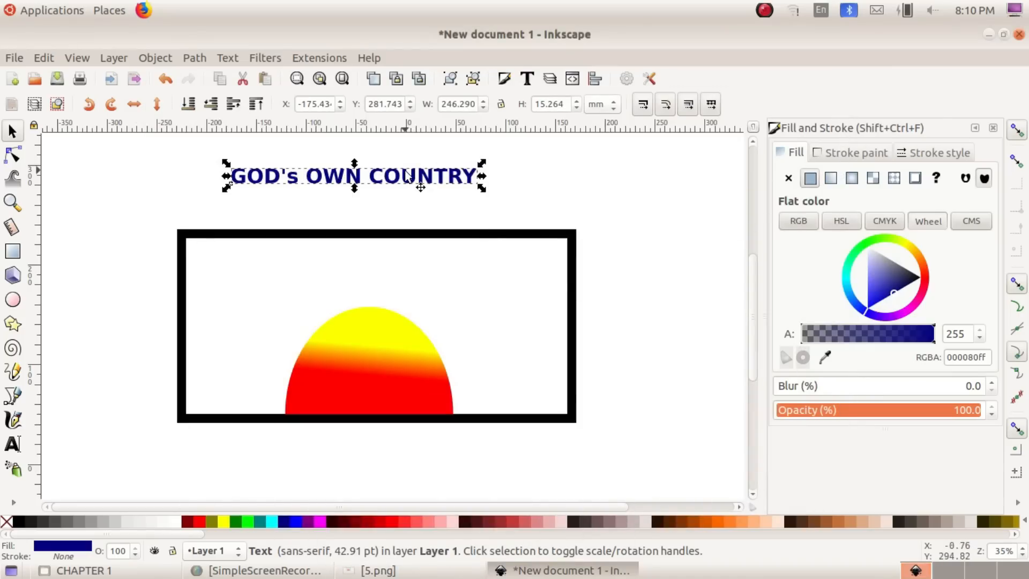
Step: Move the text into the frame just above the half ellipse and select it
drag(410, 177, 425, 285)
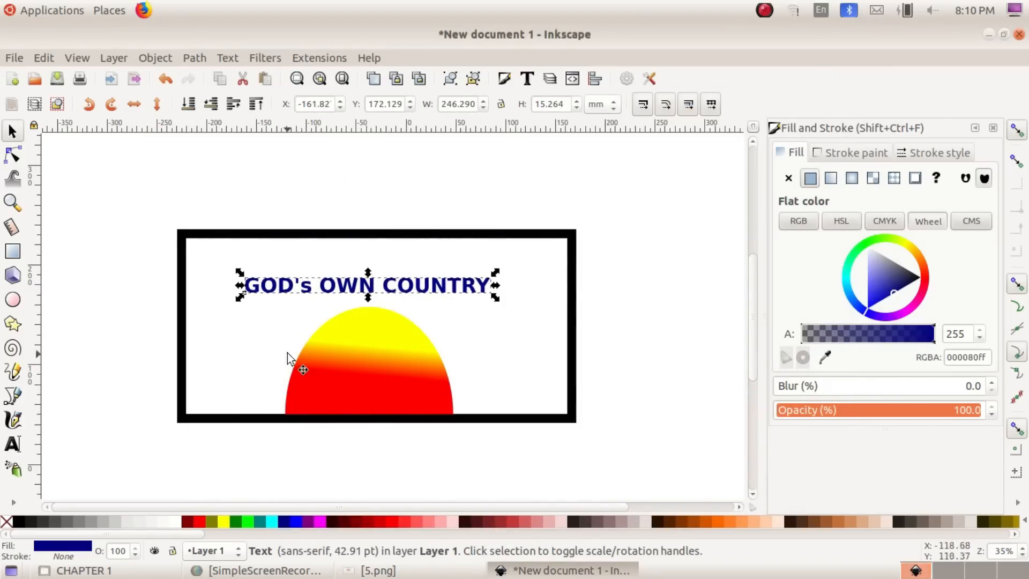
click(455, 386)
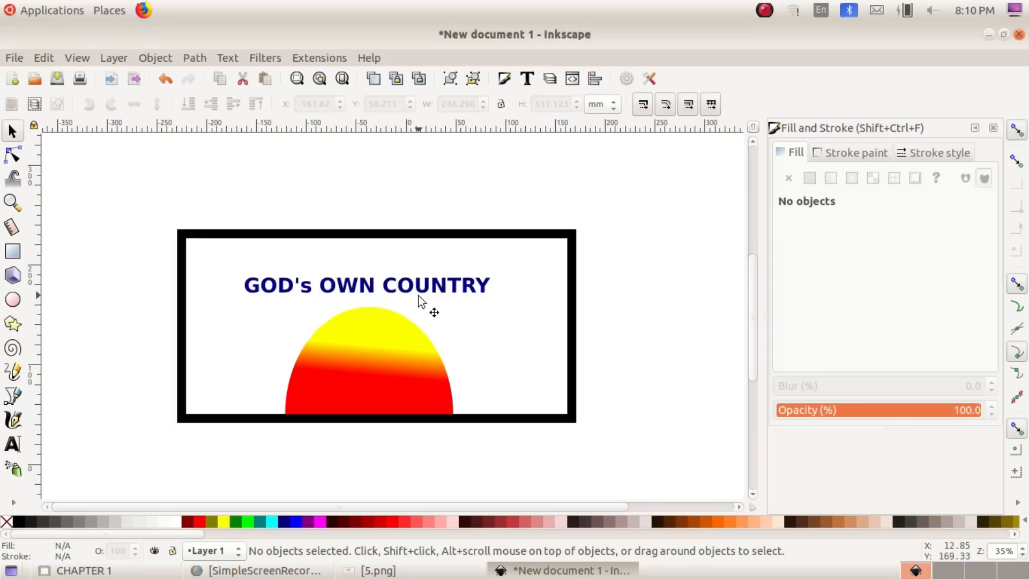
click(420, 299)
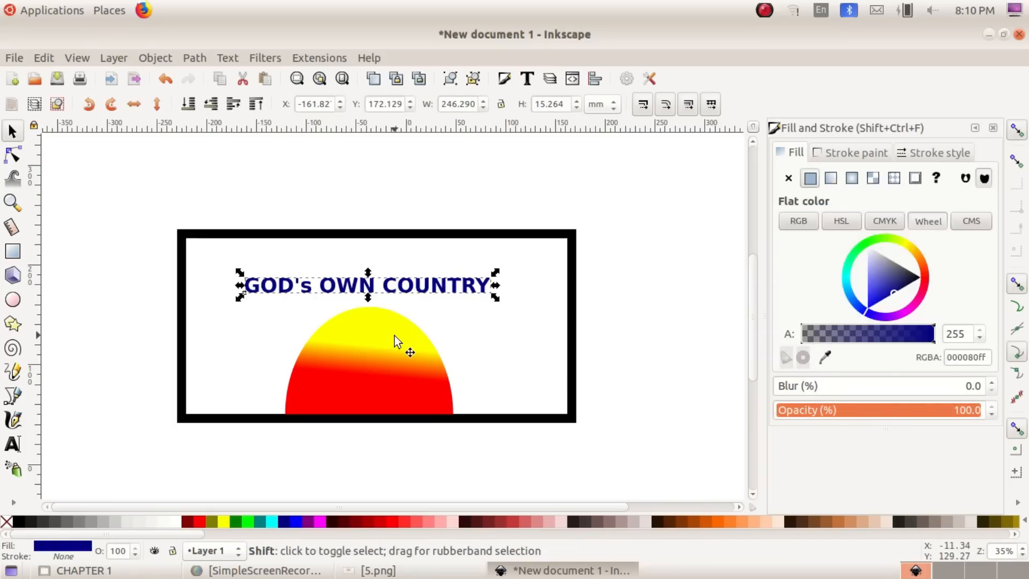
Step: Put the GOD's OWN COUNTRY text on the path of the half ellipse
shift+click(380, 372)
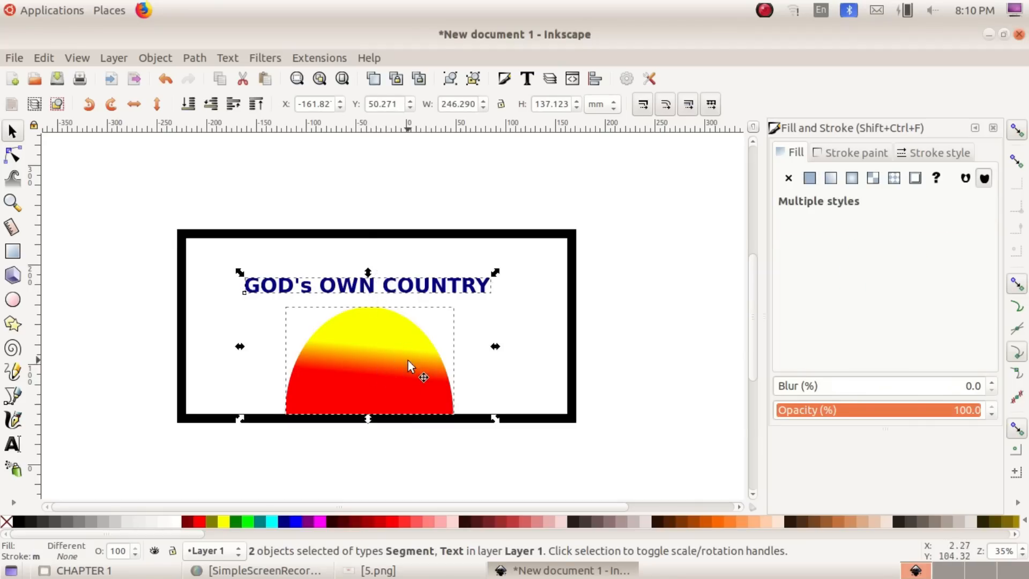
click(234, 57)
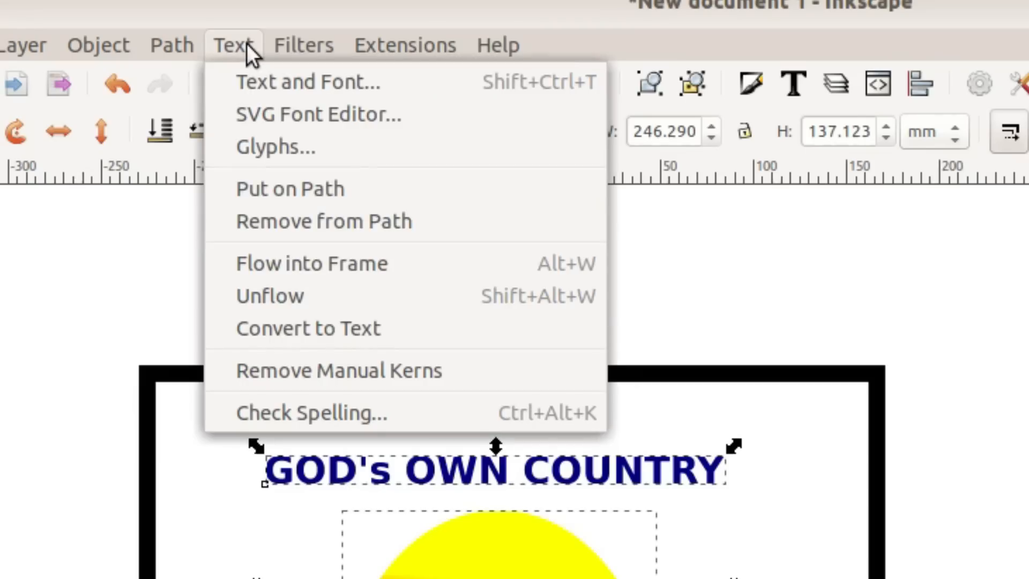
click(308, 187)
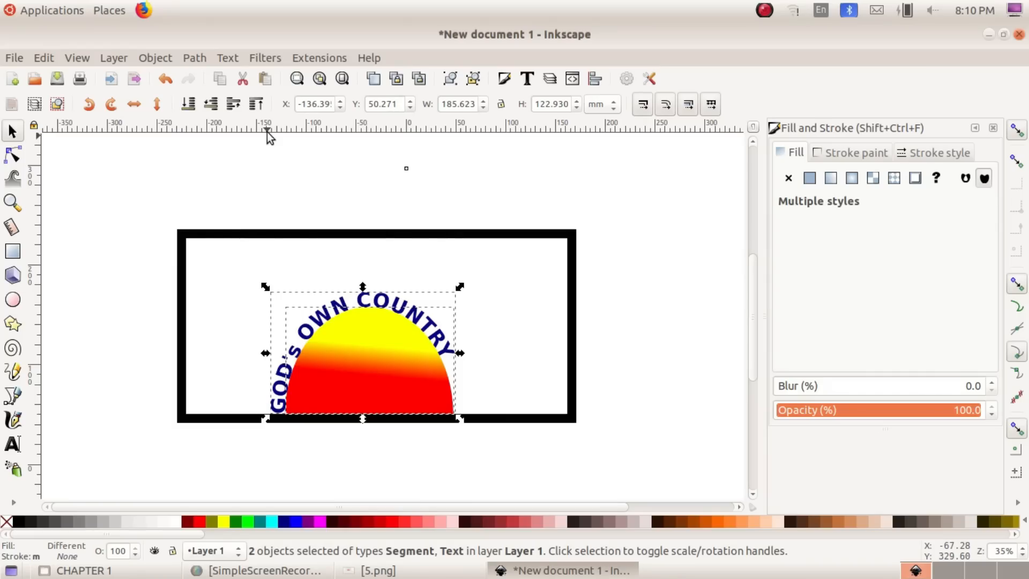
Step: Insert spaces before the curved text to centre it over the half ellipse, comparing the result with 5.png
double_click(394, 313)
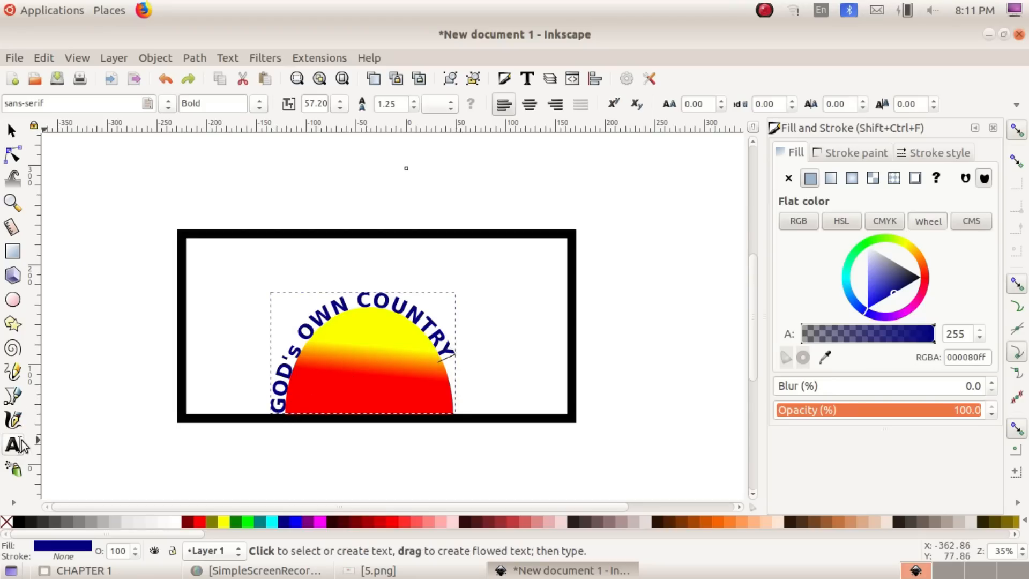
click(283, 410)
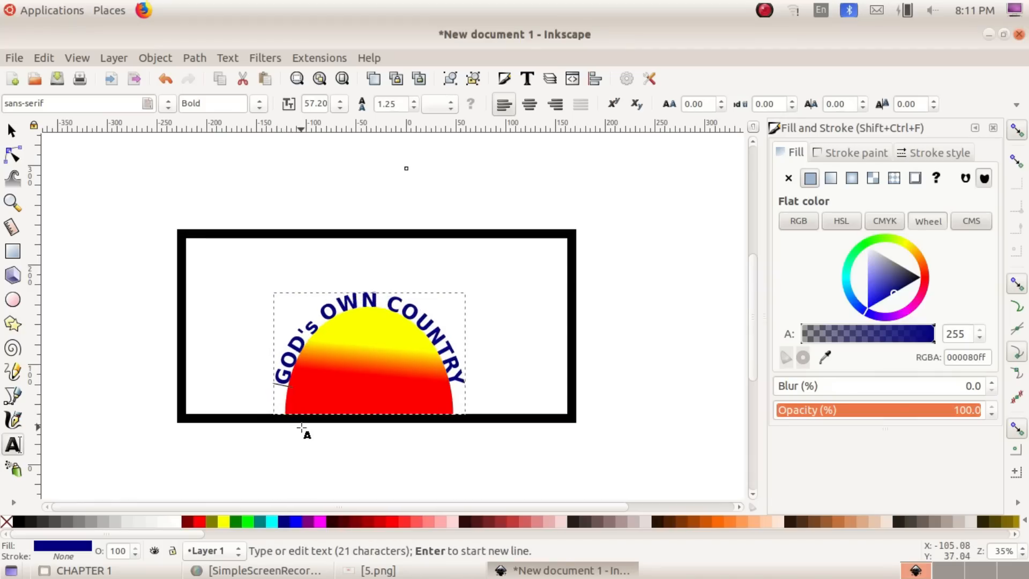
click(378, 570)
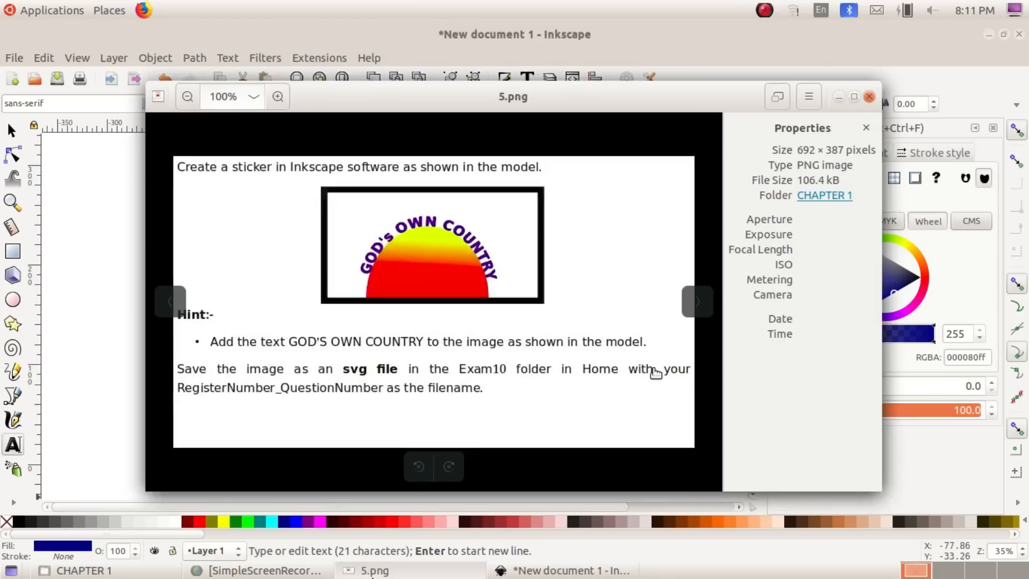
click(378, 570)
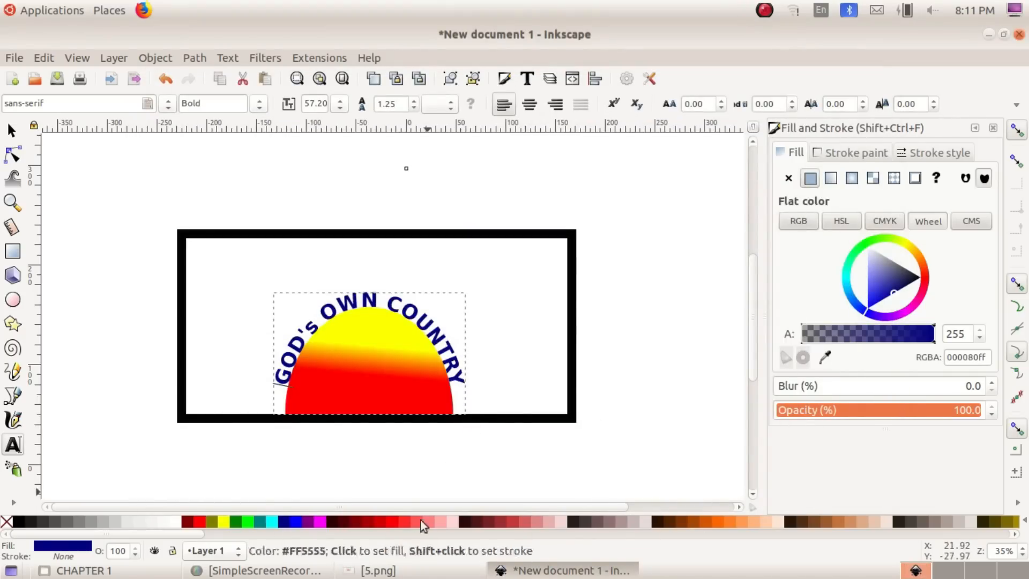
click(419, 571)
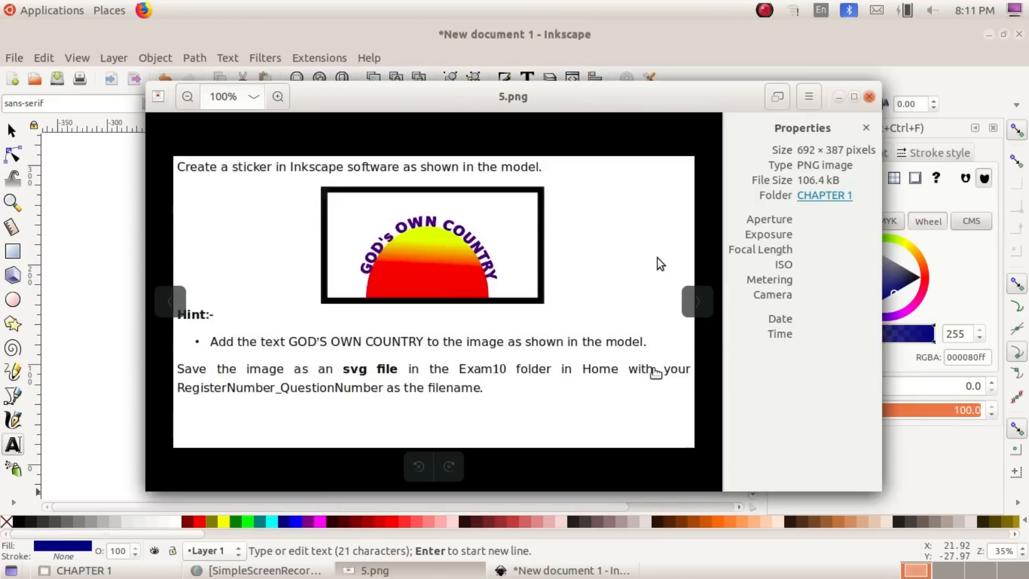
click(375, 570)
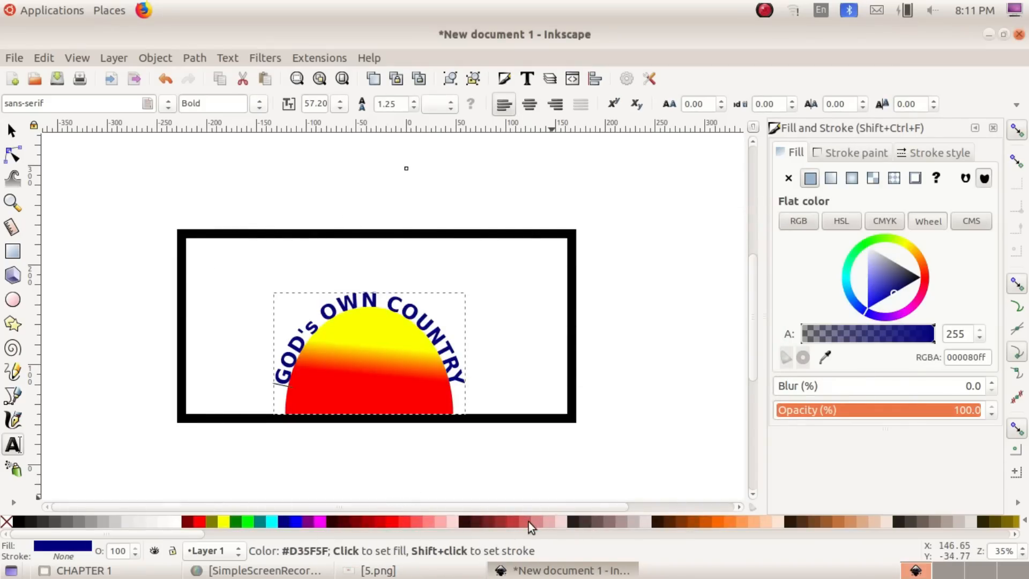
Step: Select the frame, half ellipse and curved text and group them into one object
click(12, 130)
drag(105, 160, 622, 487)
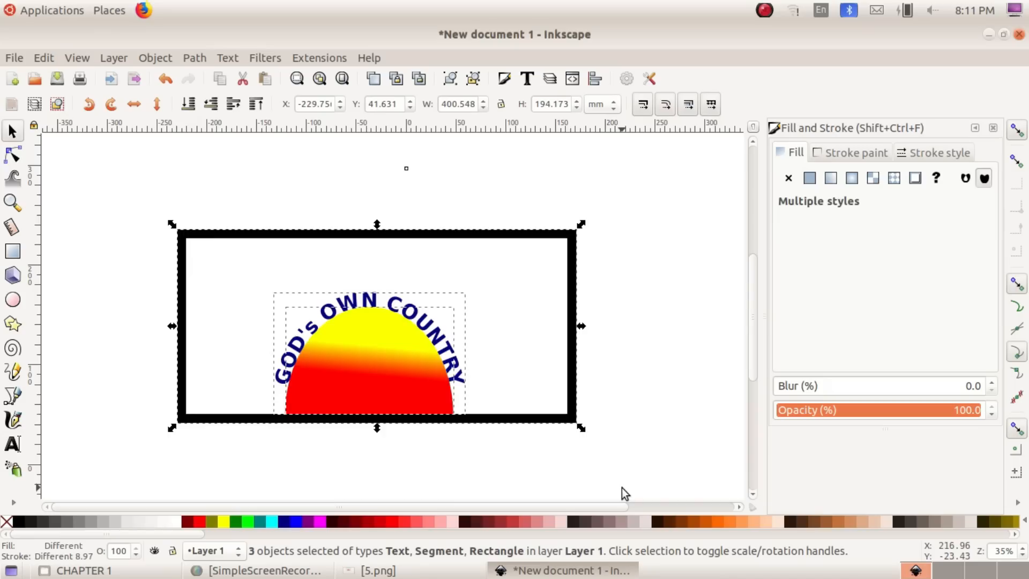
click(164, 57)
click(185, 175)
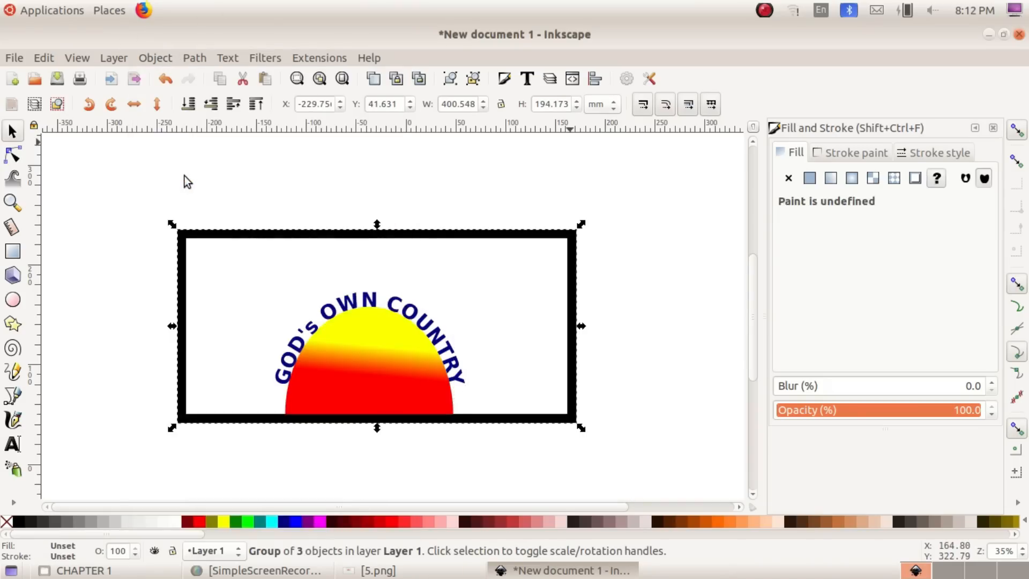
Step: Check the saving instructions in 5.png and save the sticker as an Inkscape SVG in Exam10, named with the register number followed by _3
click(375, 570)
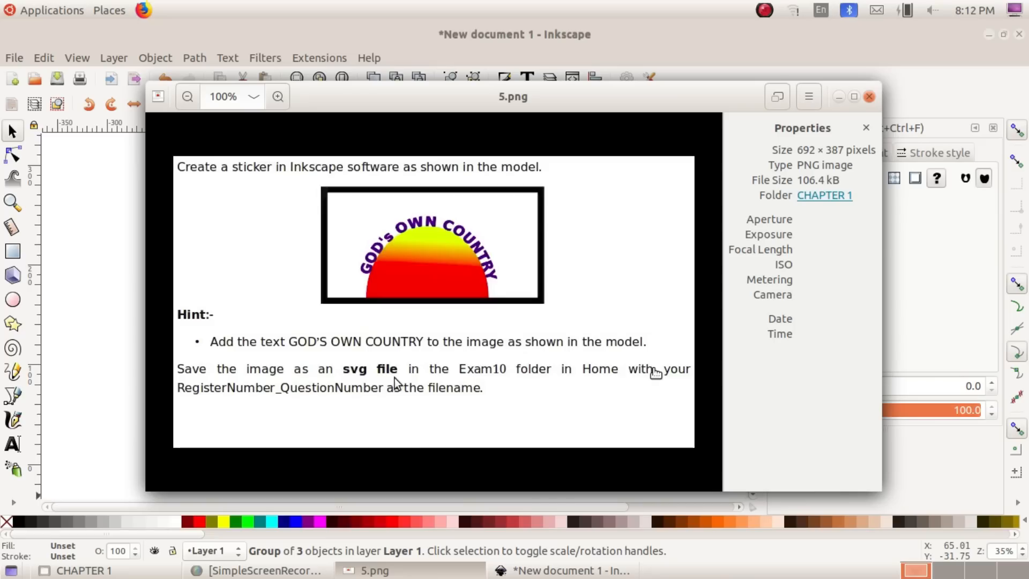
click(837, 97)
click(14, 57)
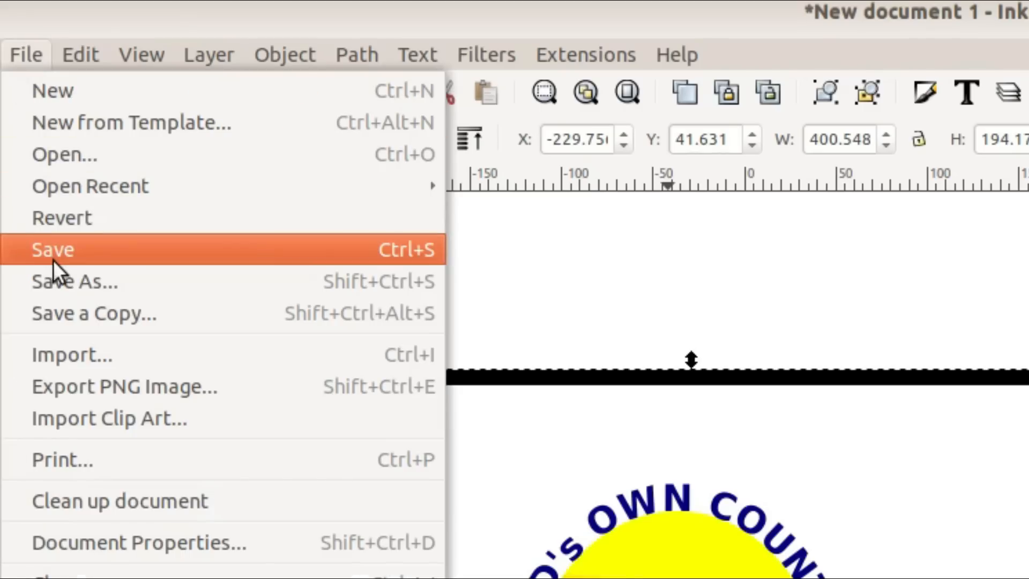
click(53, 249)
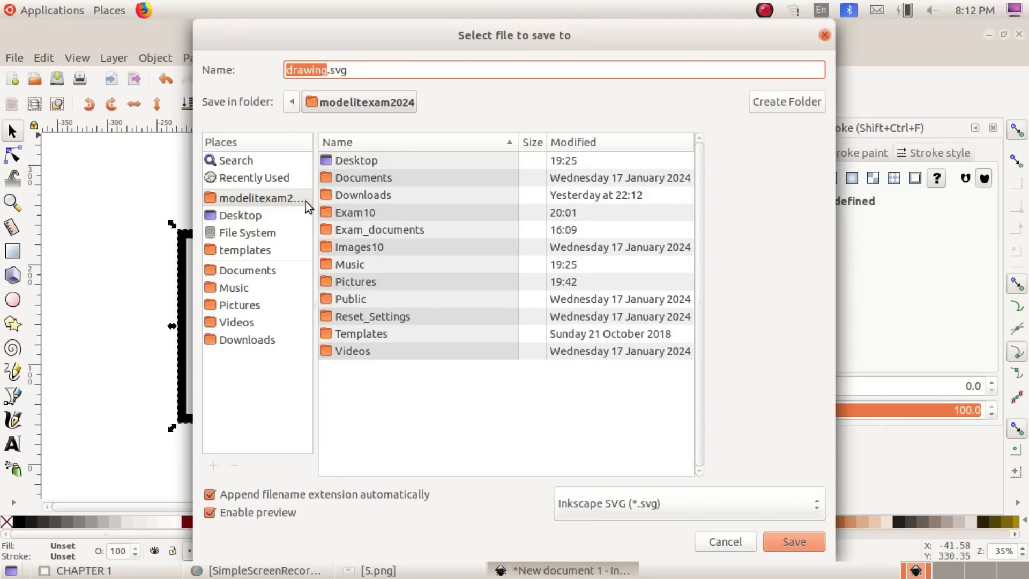
click(305, 201)
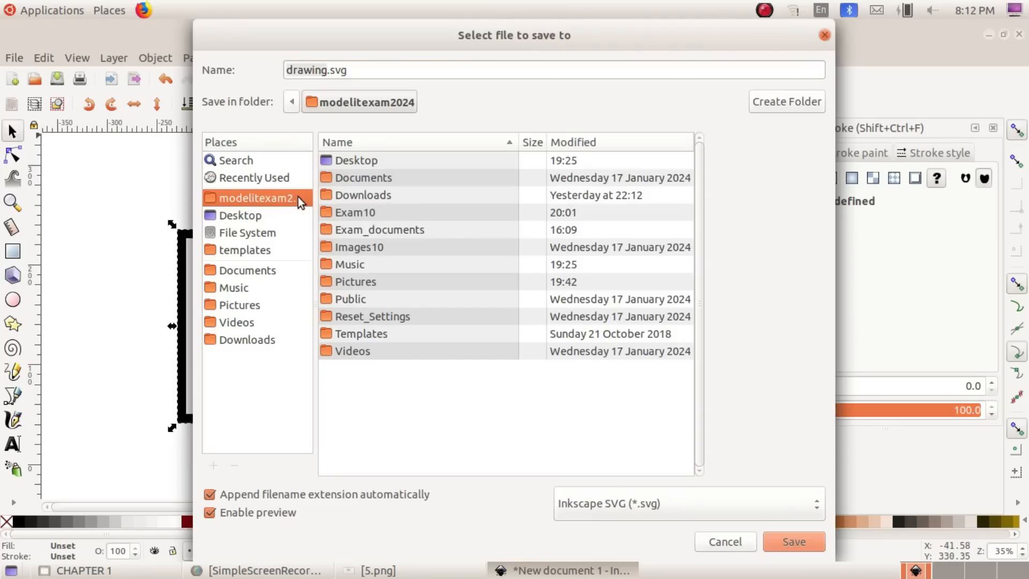
double_click(389, 212)
click(329, 72)
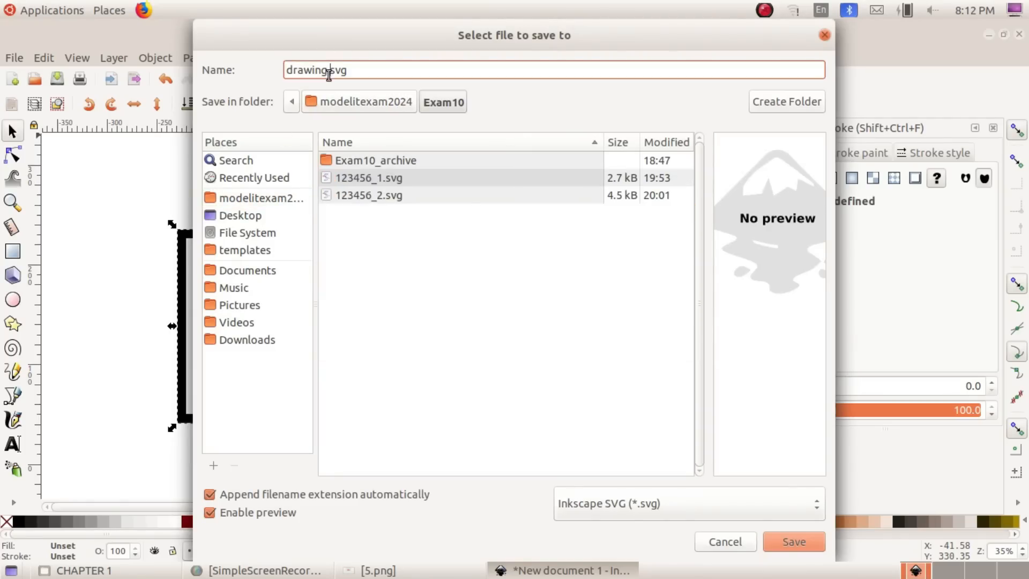
key(BackSpace)
key(BackSpace)
key(BackSpace)
key(BackSpace)
key(BackSpace)
key(BackSpace)
key(BackSpace)
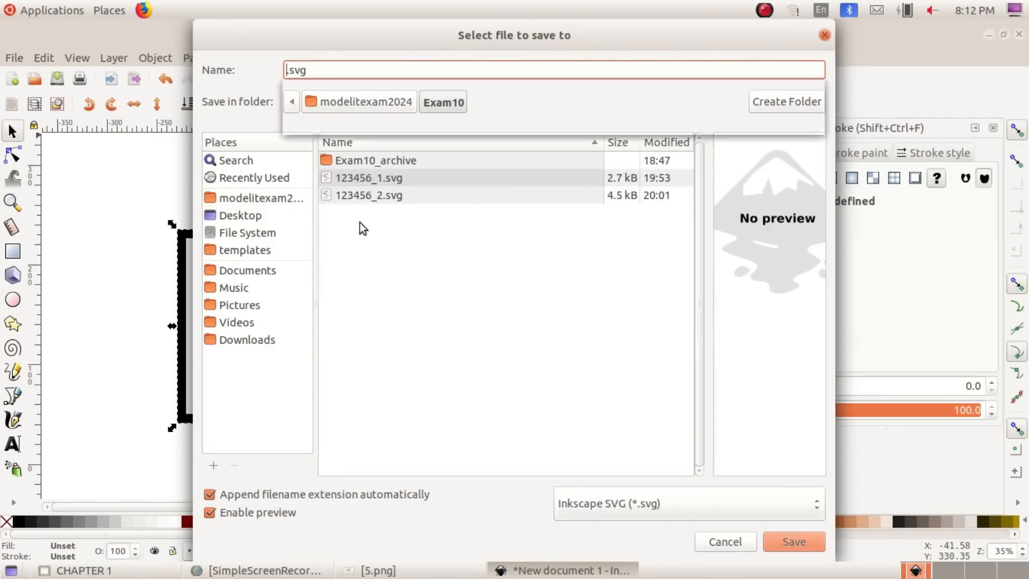
text(123456_)
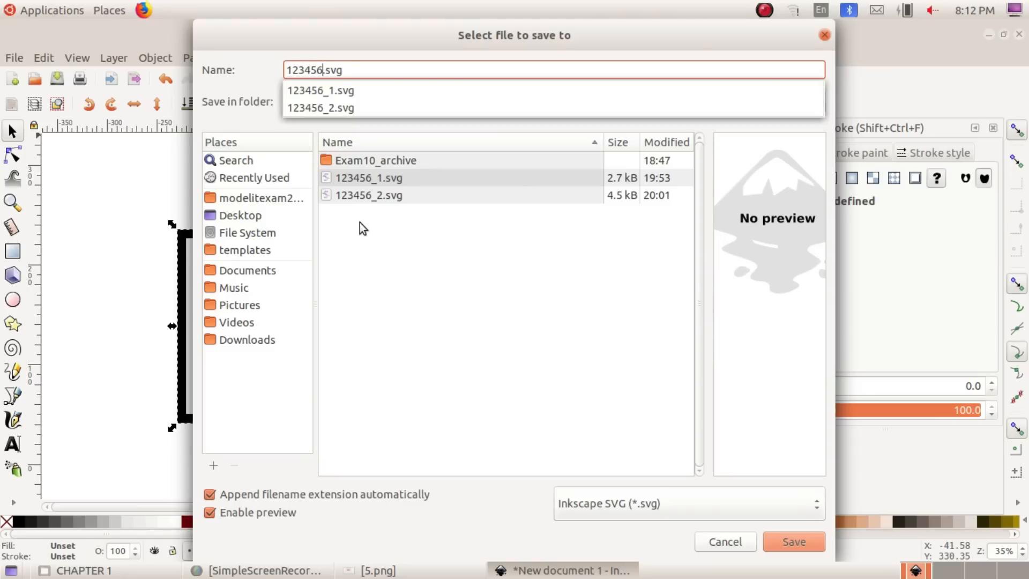
text(3)
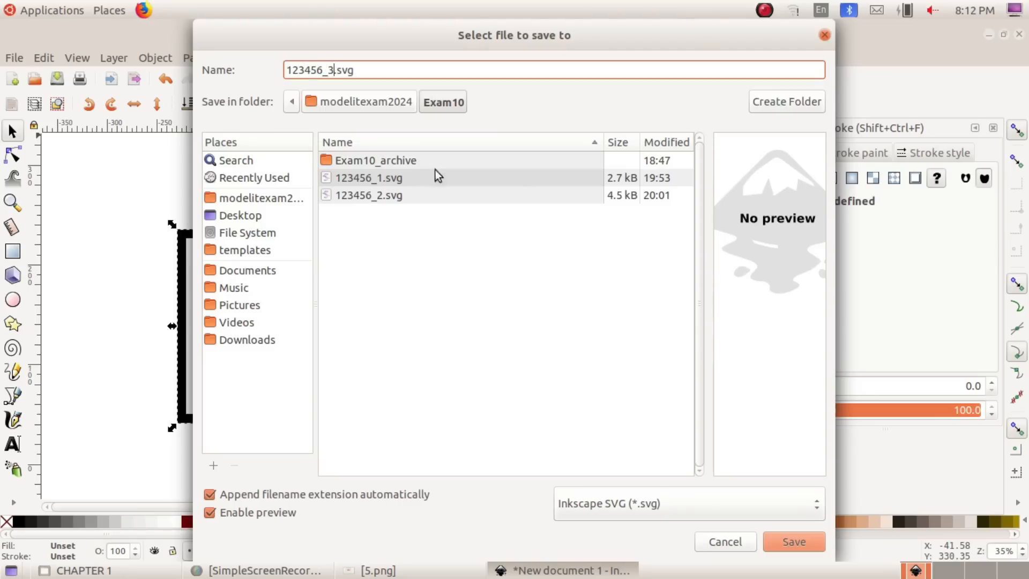
click(812, 539)
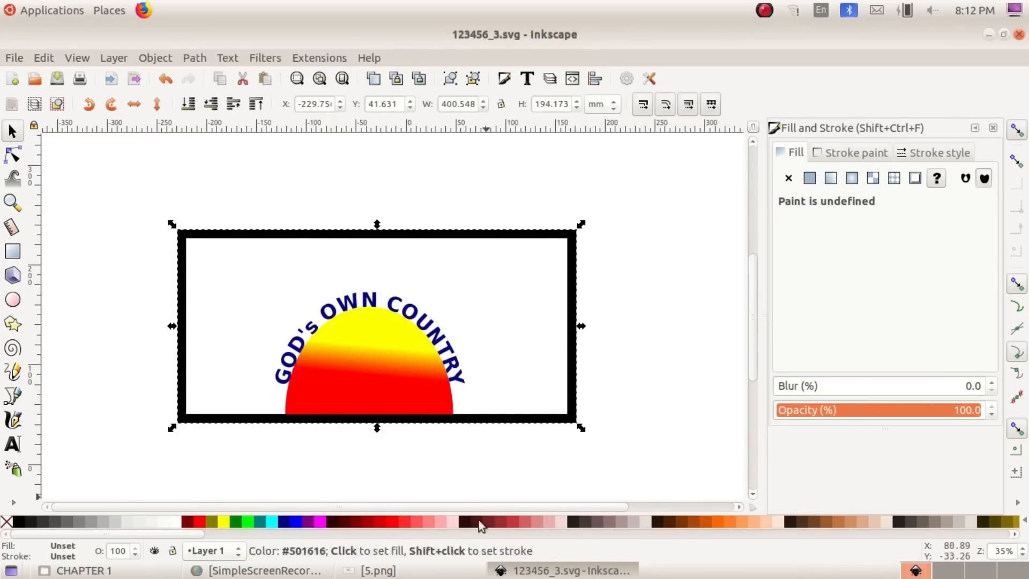
Step: Check the badge task in 9_1.png and open badge.svg from the Exam_documents folder
click(375, 570)
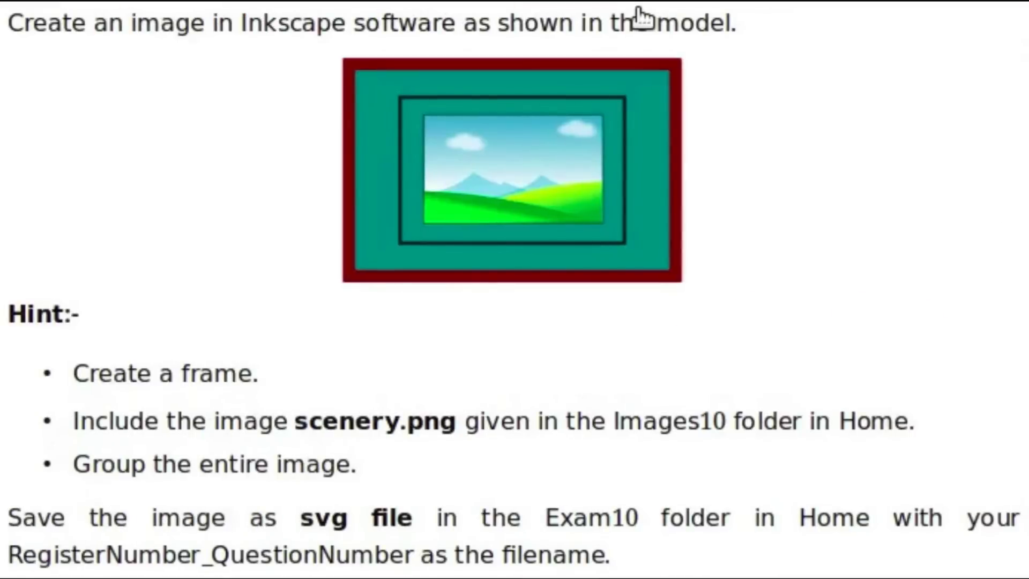
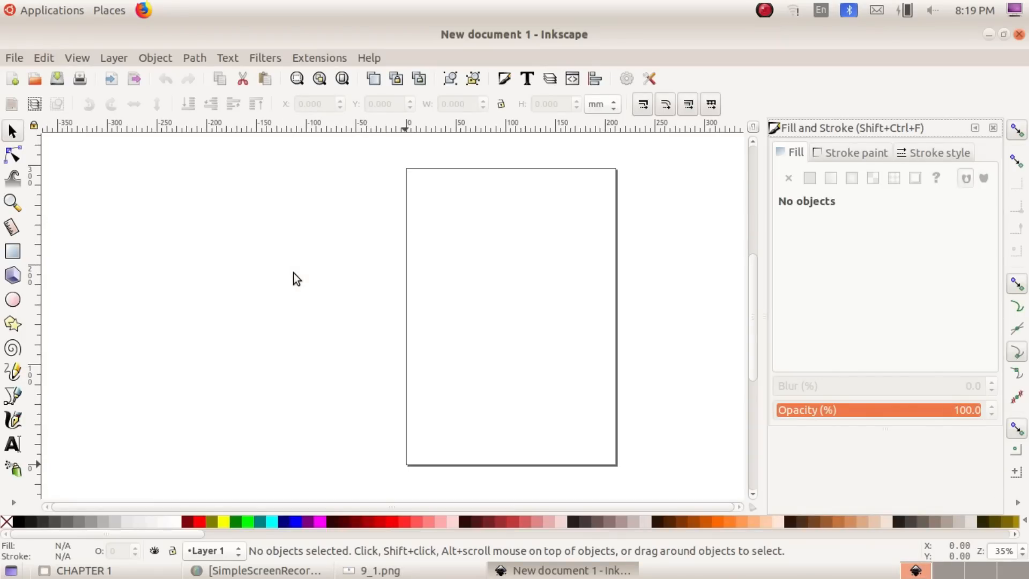
click(371, 570)
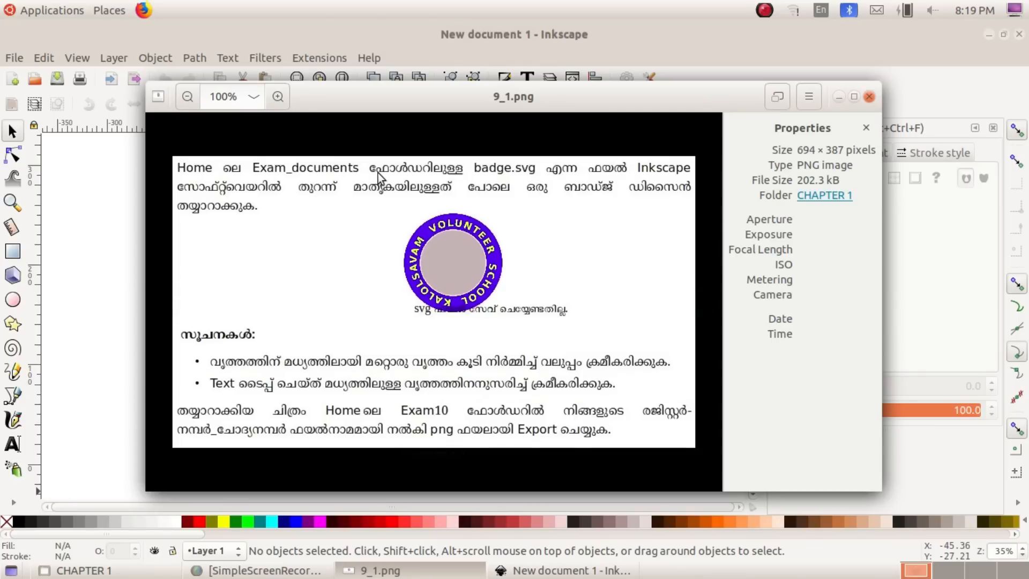
click(382, 570)
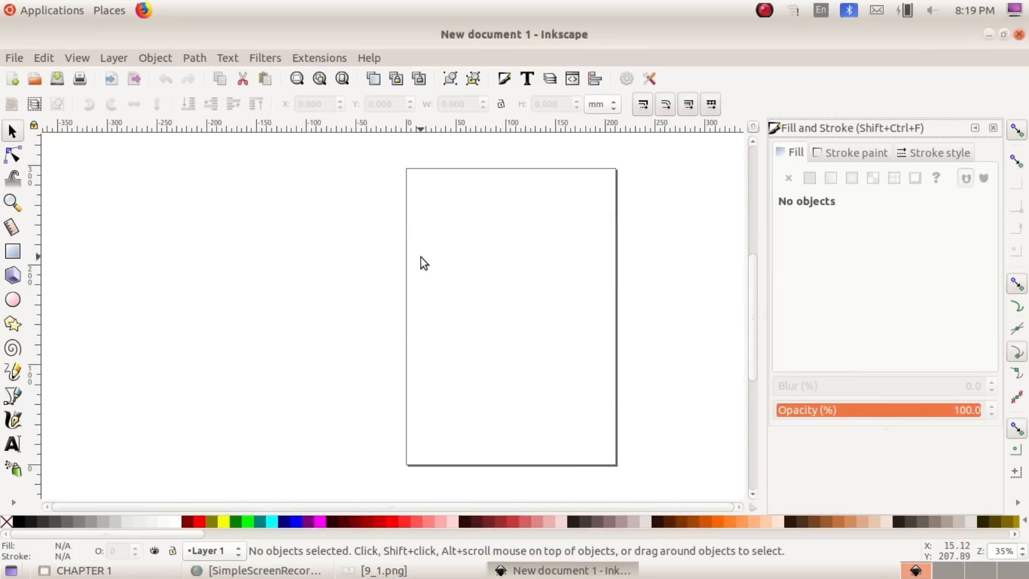
click(14, 56)
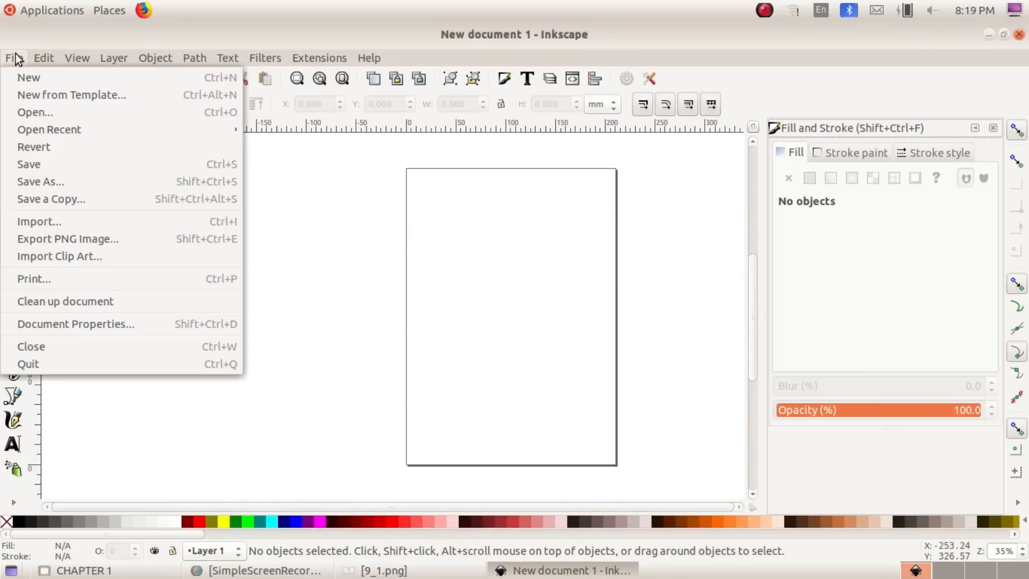
click(36, 112)
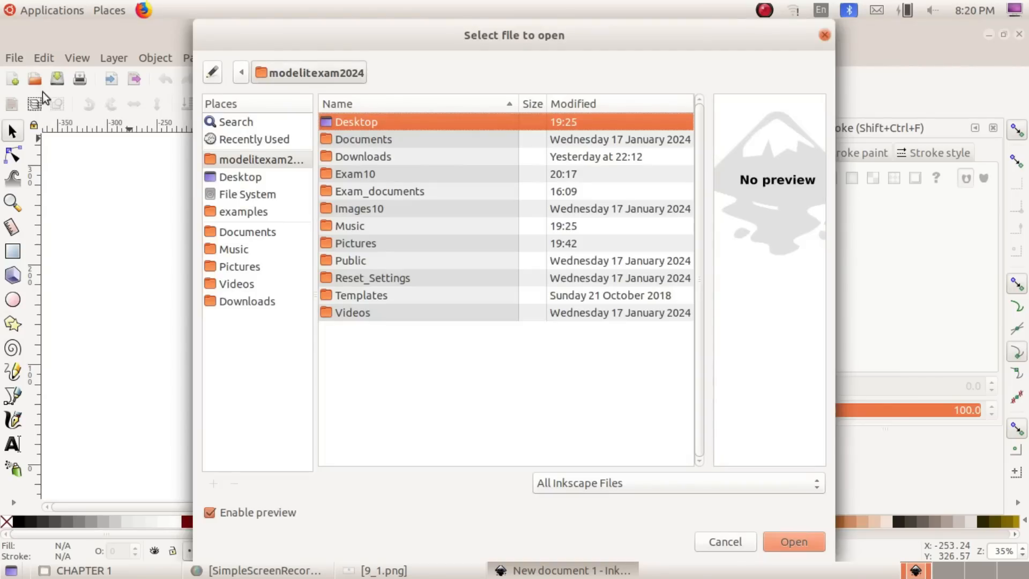
double_click(400, 190)
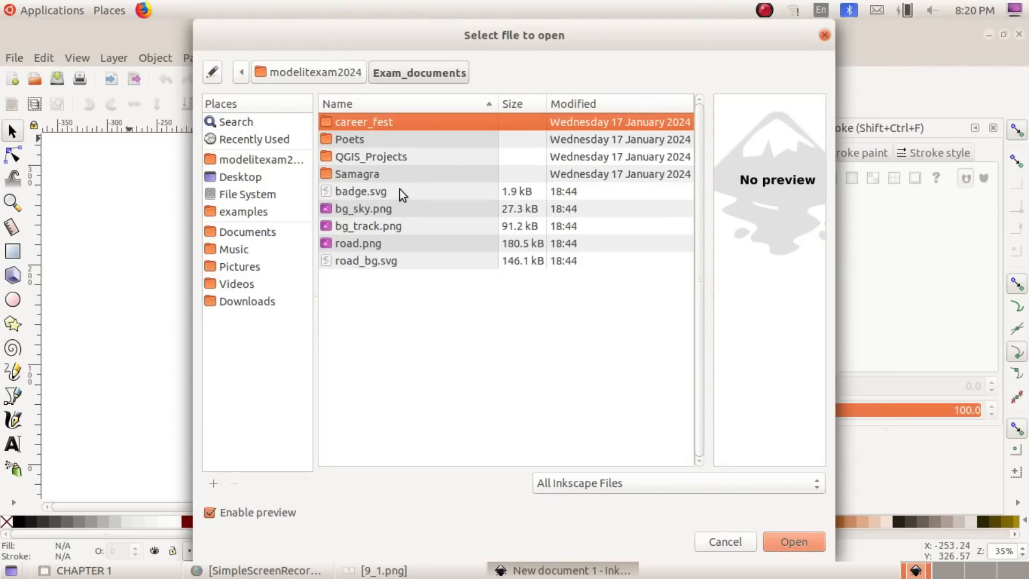
click(400, 191)
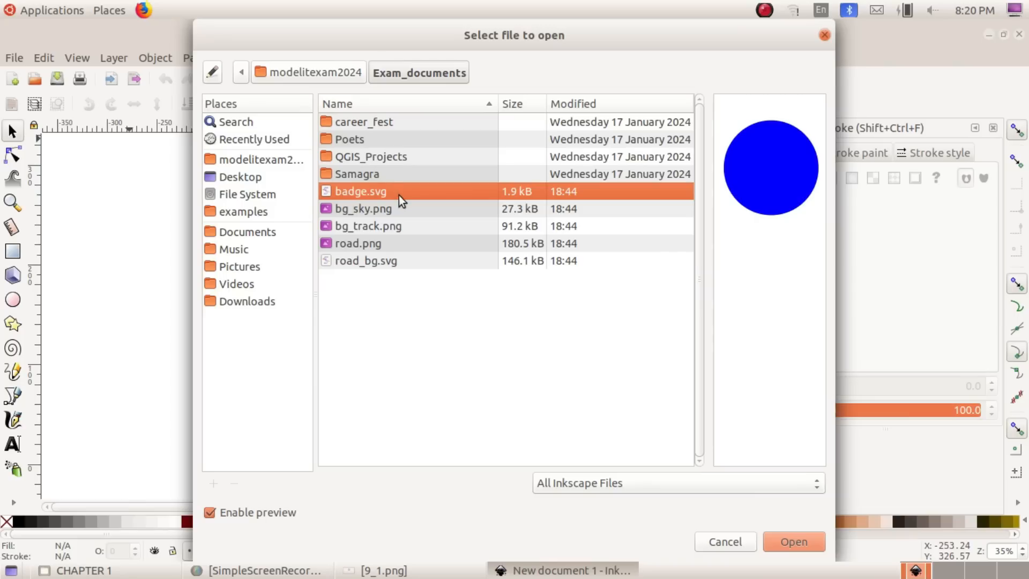
double_click(494, 195)
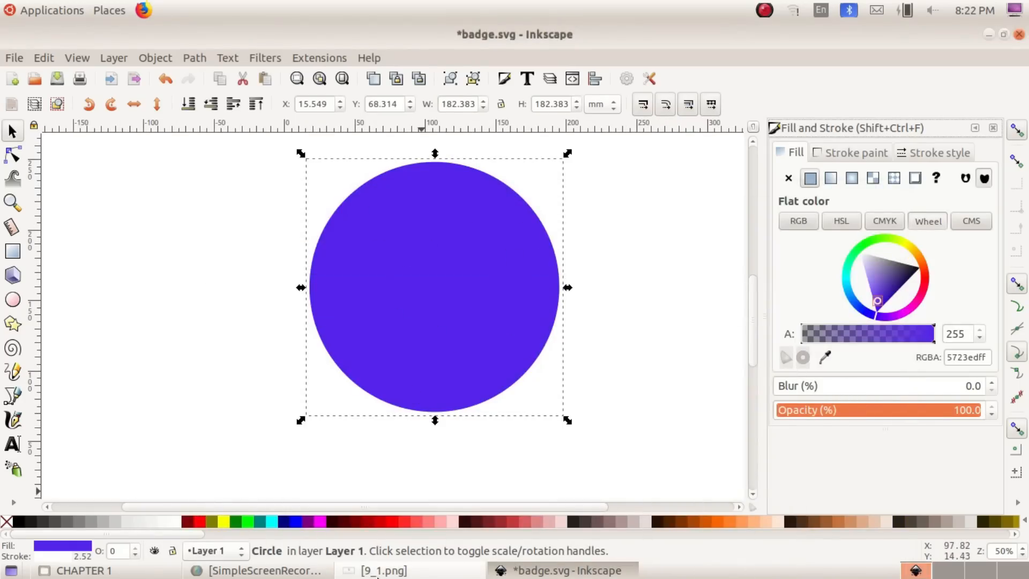
Step: Check the model in 9_1.png, duplicate the badge circle and shrink the copy about its centre to about 124 mm across
click(377, 570)
scroll(363, 395, down, 5)
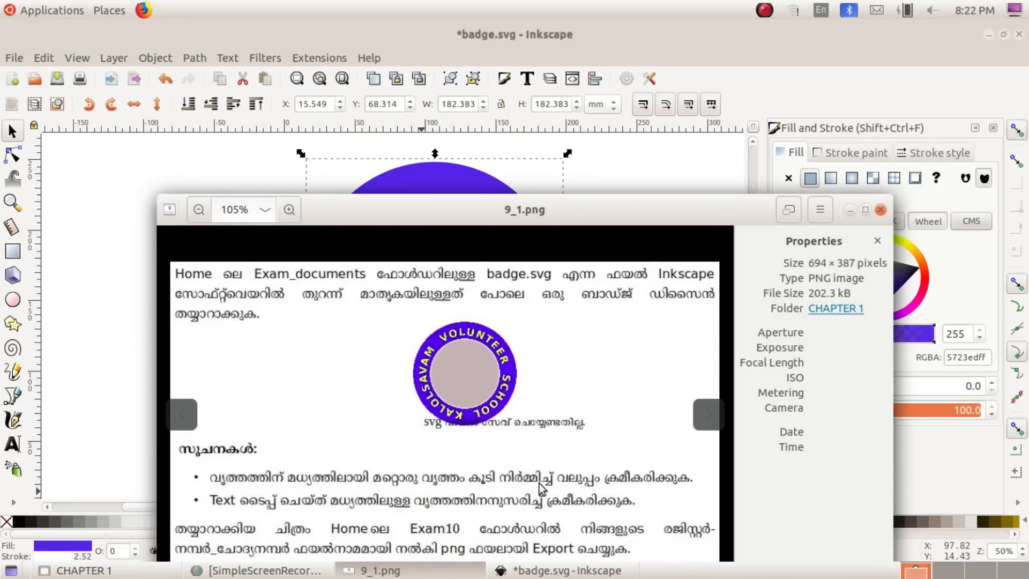
click(378, 571)
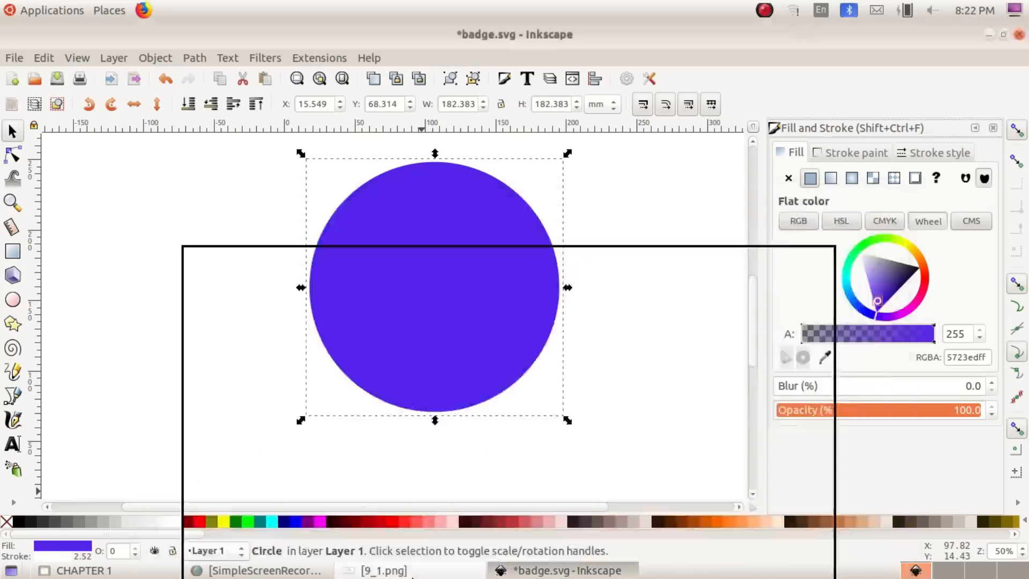
click(44, 58)
click(89, 269)
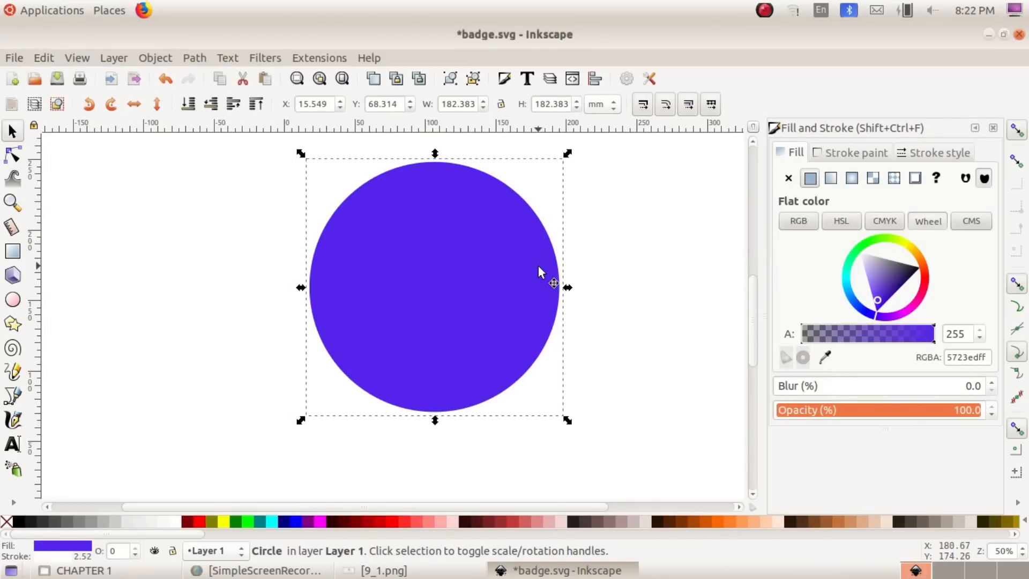
drag(567, 422, 526, 386)
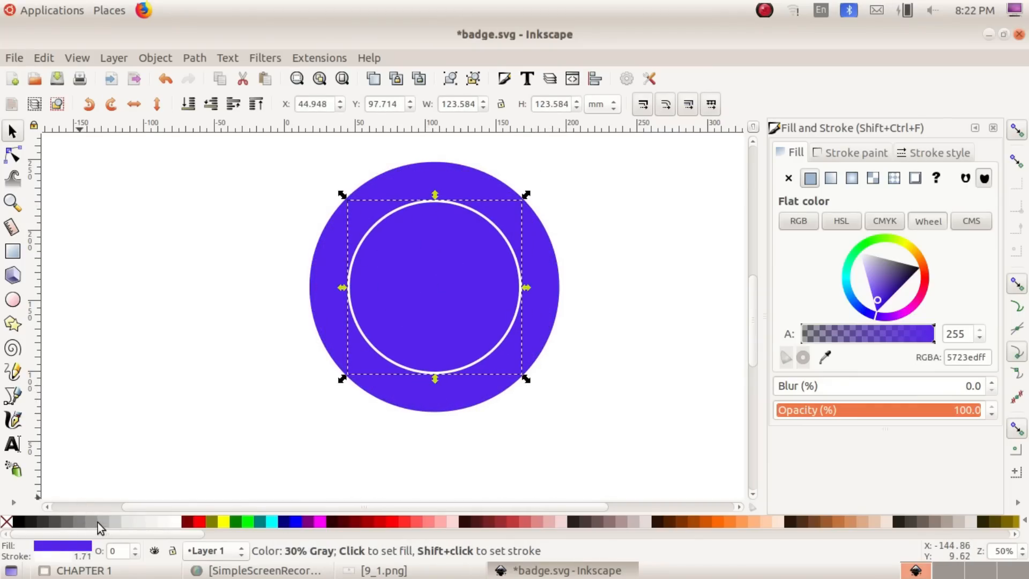
Step: Fill the inner circle with 30% gray, comparing it with the badge model in 9_1.png
click(402, 570)
click(405, 569)
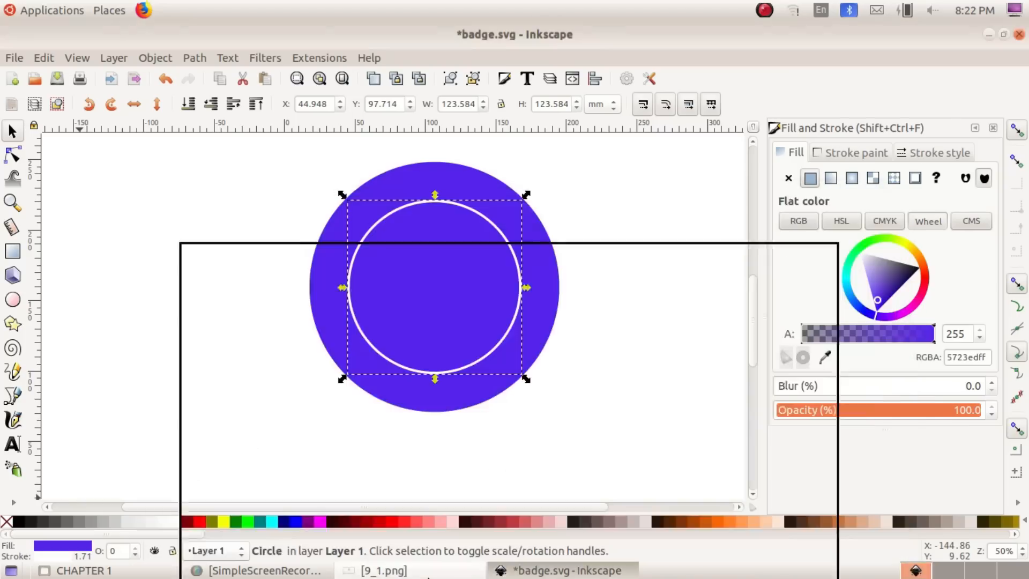
click(88, 523)
click(108, 521)
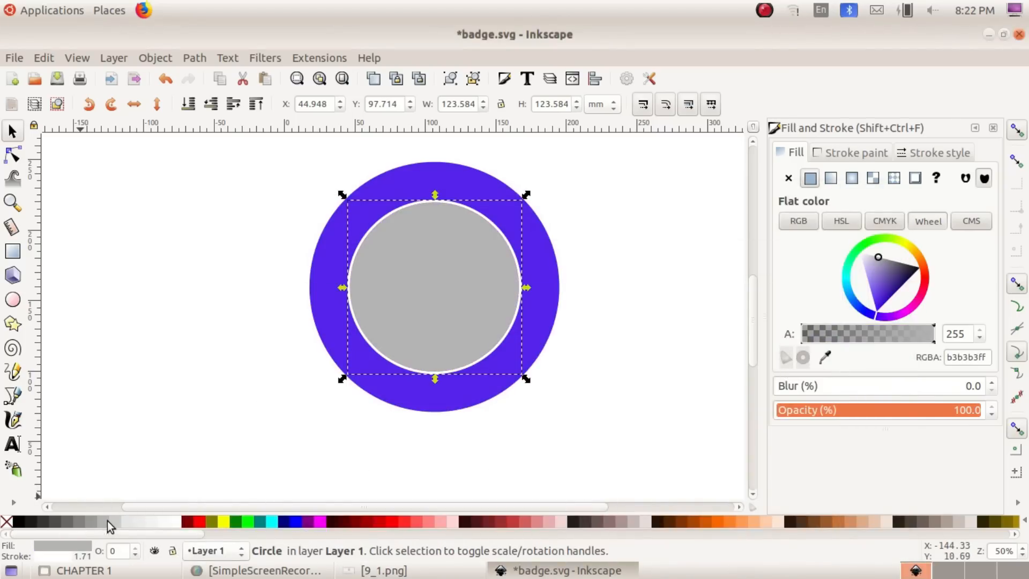
Step: Check the wording in 9_1.png and add the text SCHOOL KALOLSAVAM VOLUNTEER beside the badge
click(389, 433)
click(407, 570)
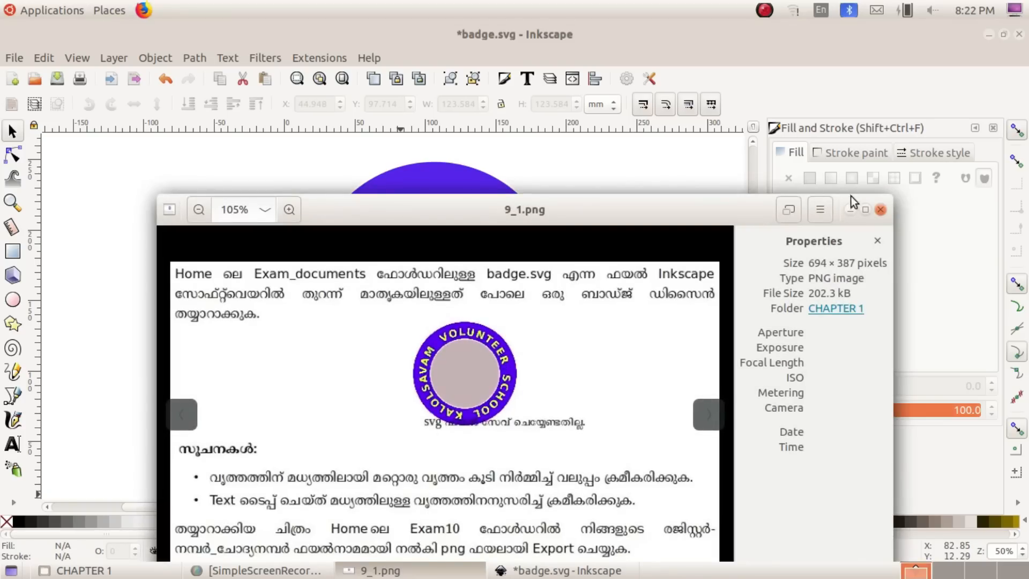
click(851, 210)
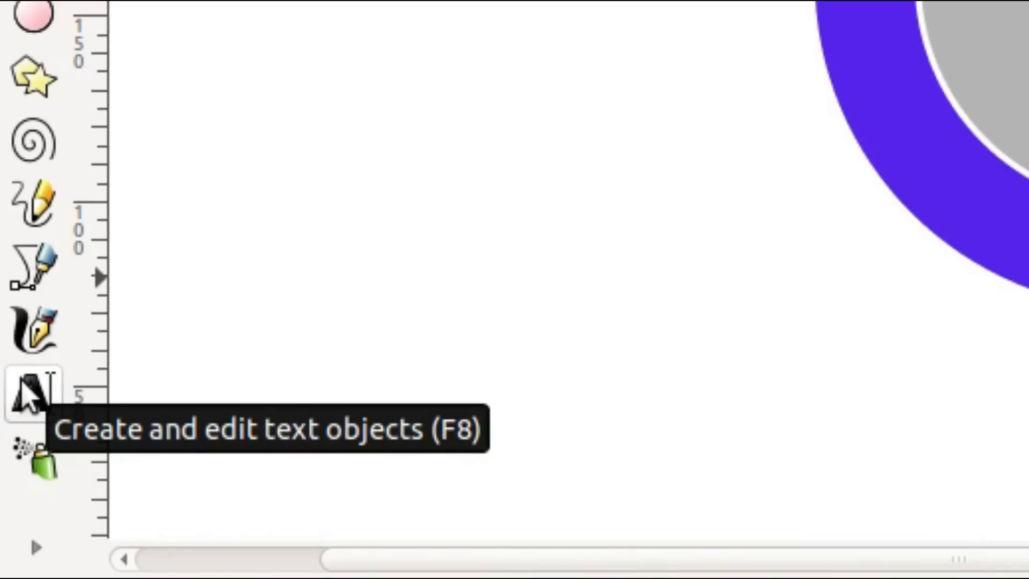
click(27, 394)
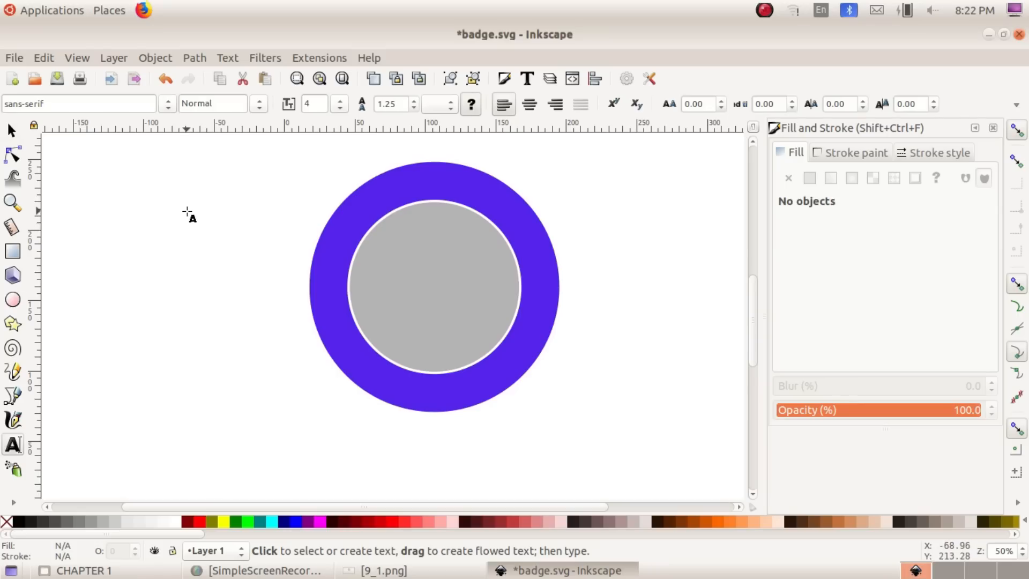
click(186, 211)
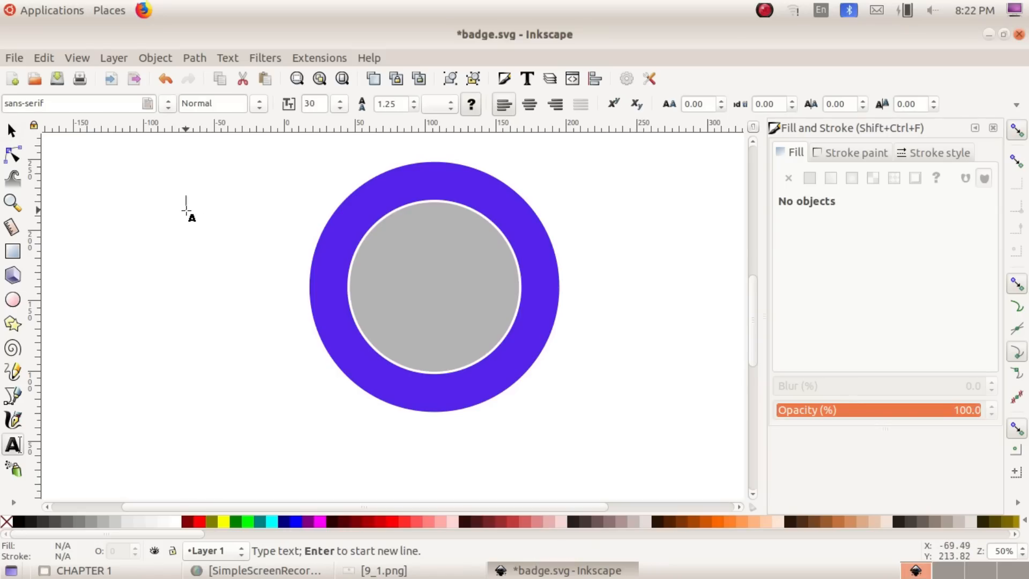
click(375, 570)
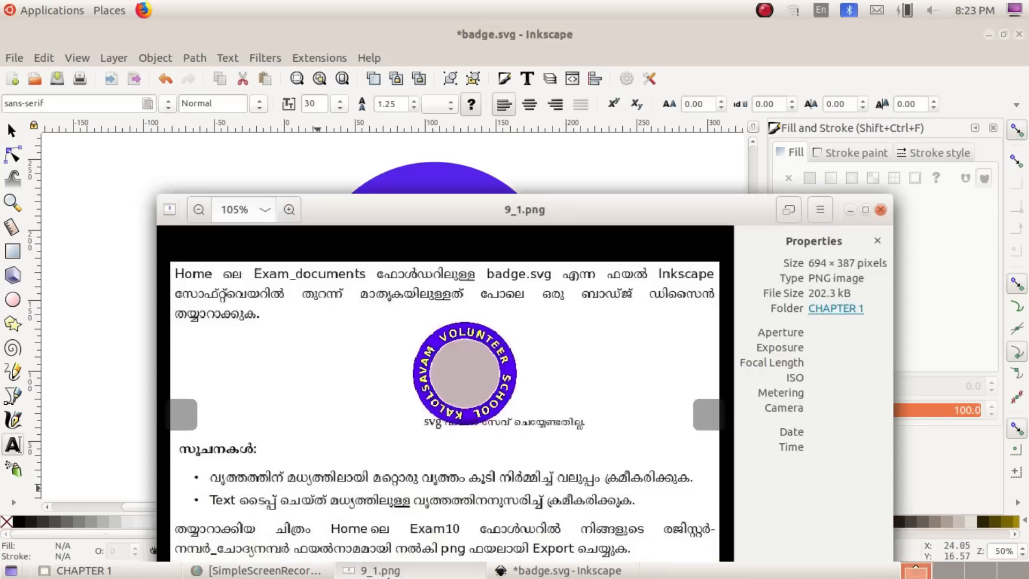
click(375, 570)
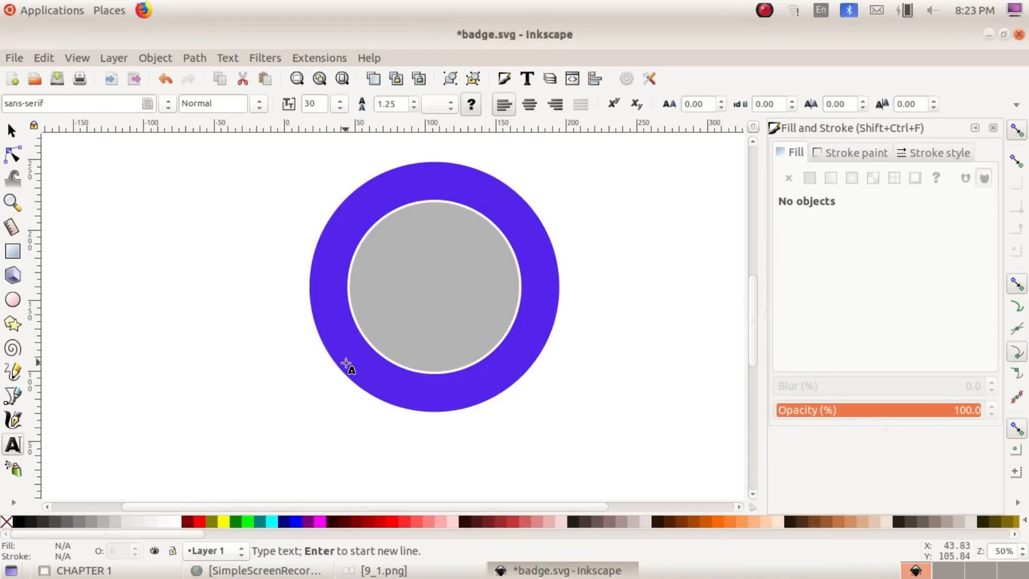
click(375, 570)
click(375, 570)
text(SCHOOL KALOLSAVAM VOLUNTEER)
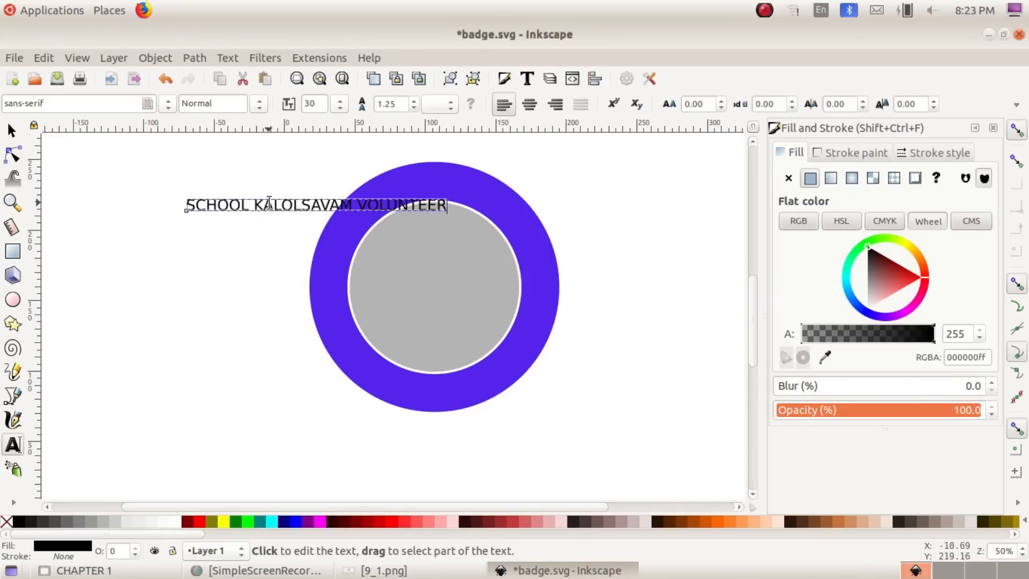
Step: Make the whole SCHOOL KALOLSAVAM VOLUNTEER text bold and move it farther left, away from the badge centre
key(ctrl+a)
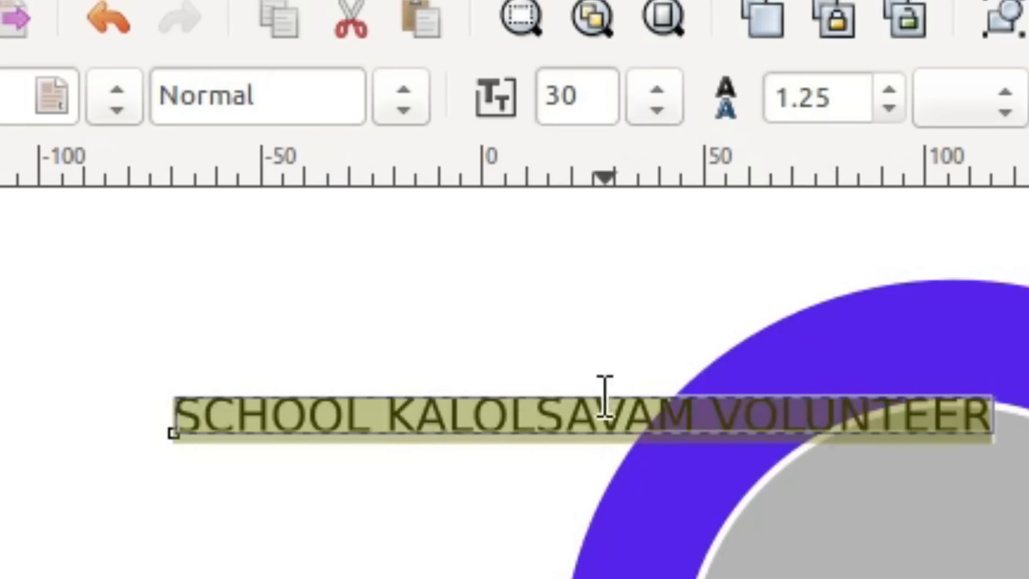
click(426, 95)
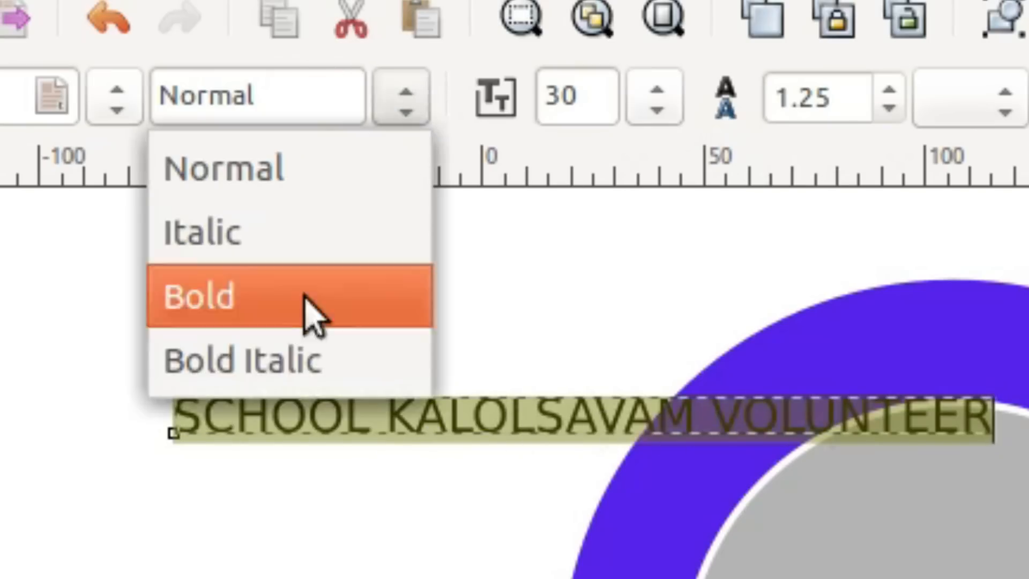
click(241, 274)
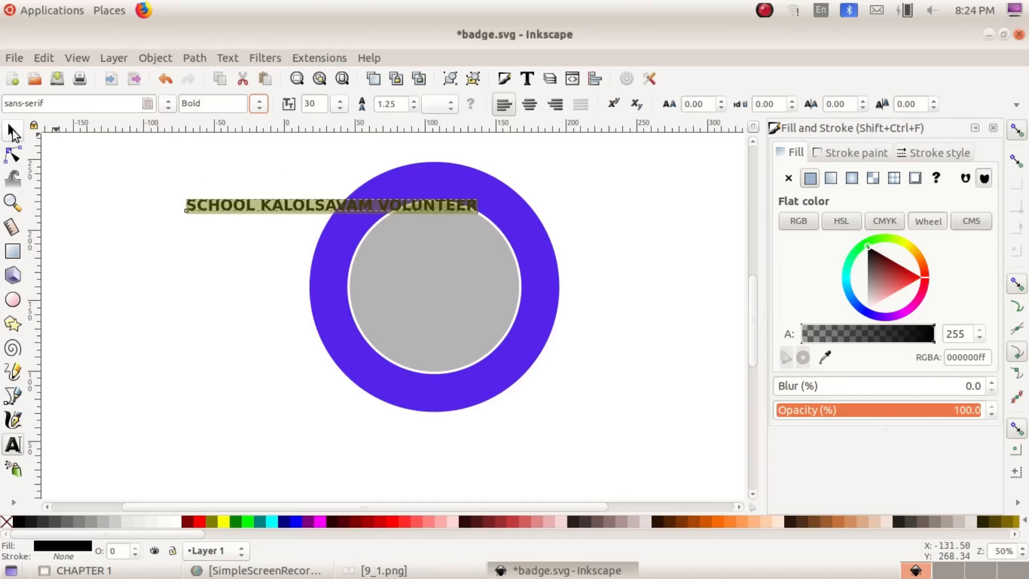
click(13, 133)
drag(292, 203, 184, 203)
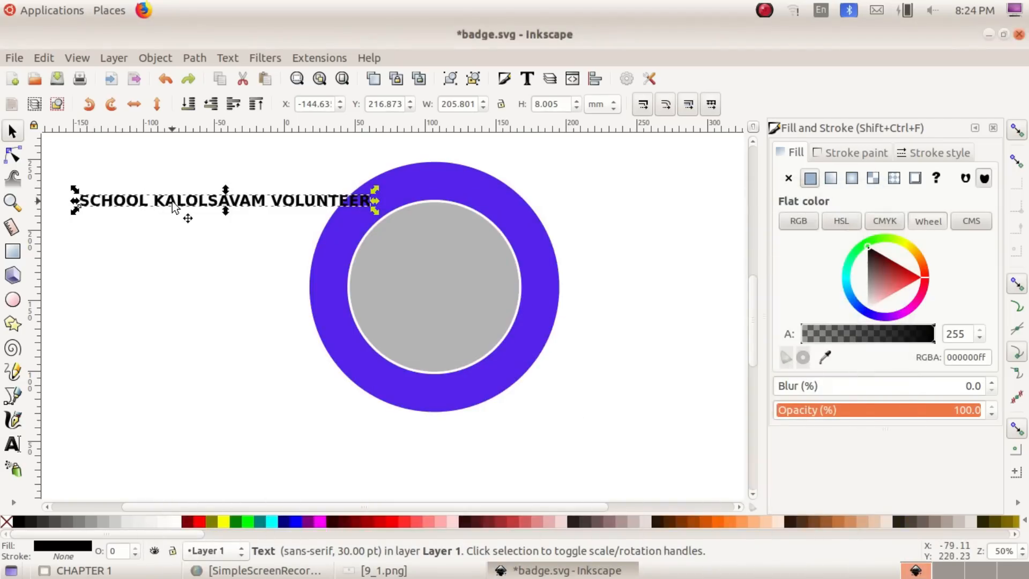
click(13, 444)
click(267, 200)
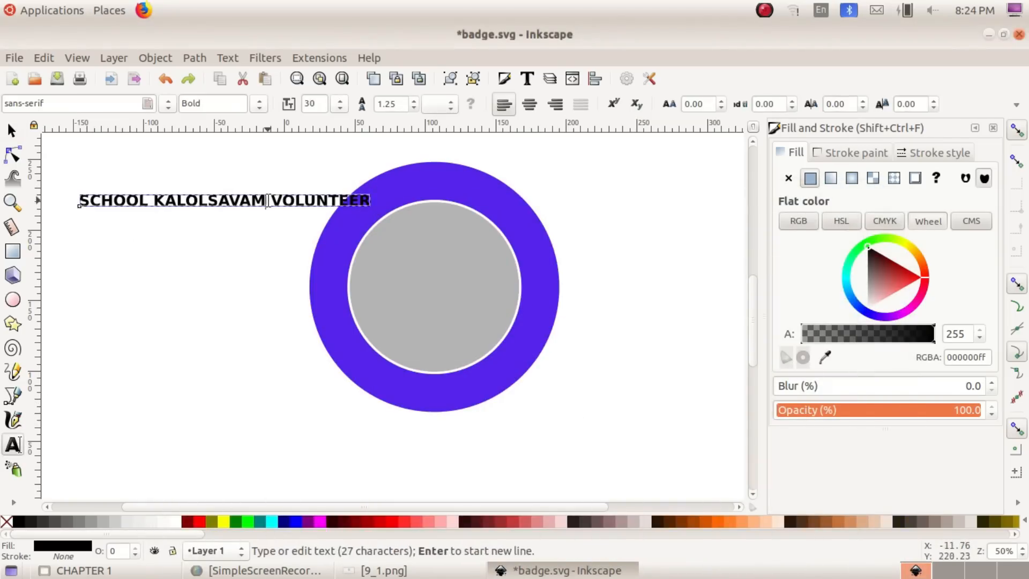
click(338, 109)
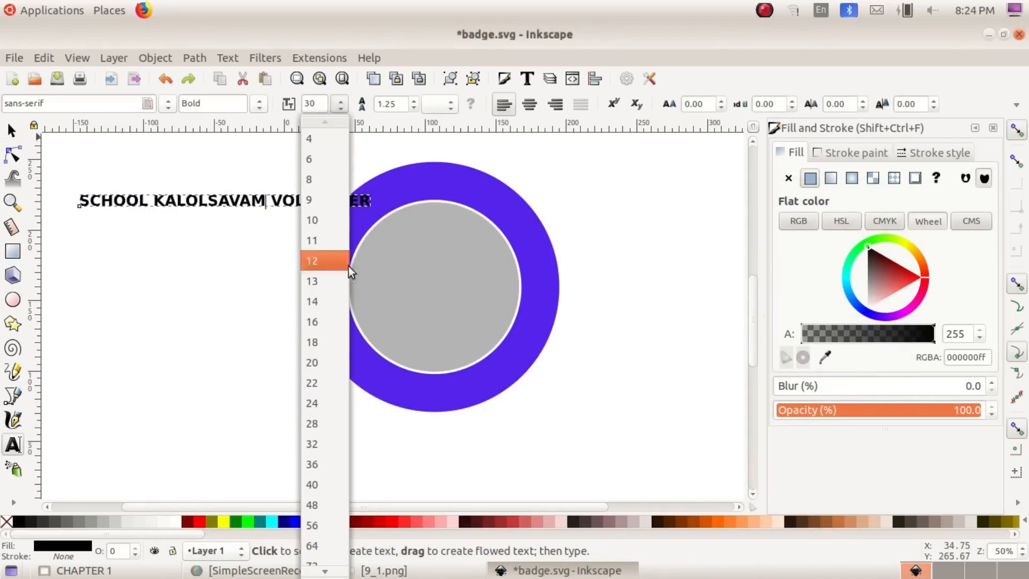
key(Escape)
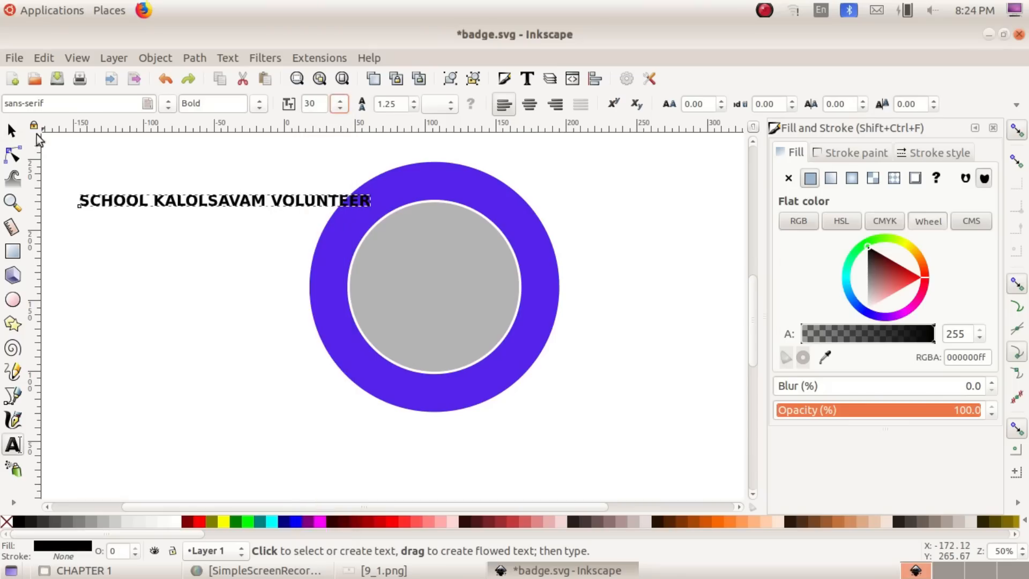
Step: Scale the bold text up to about 243 mm wide and 11 mm high
click(12, 130)
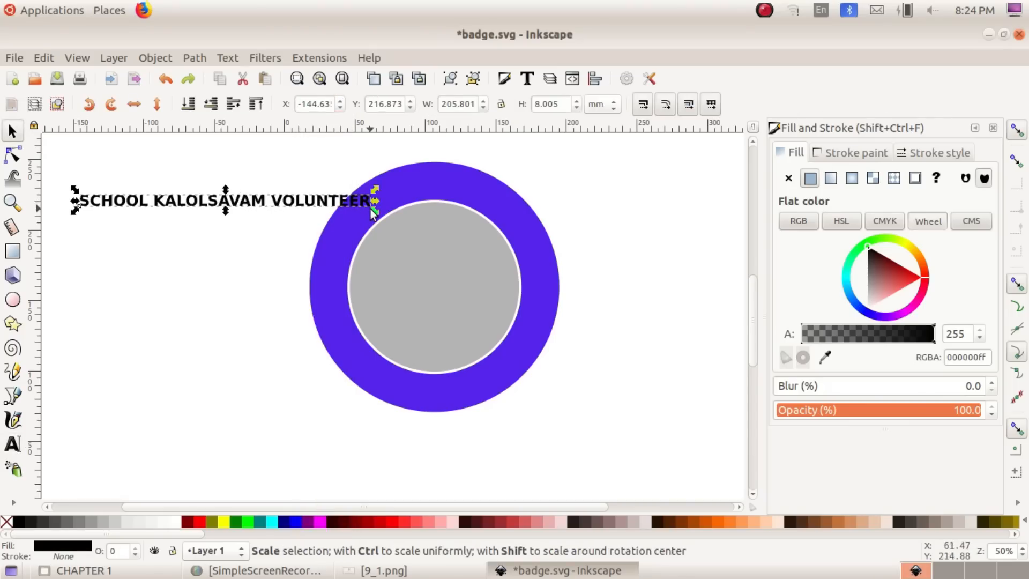
drag(371, 209, 386, 210)
click(214, 235)
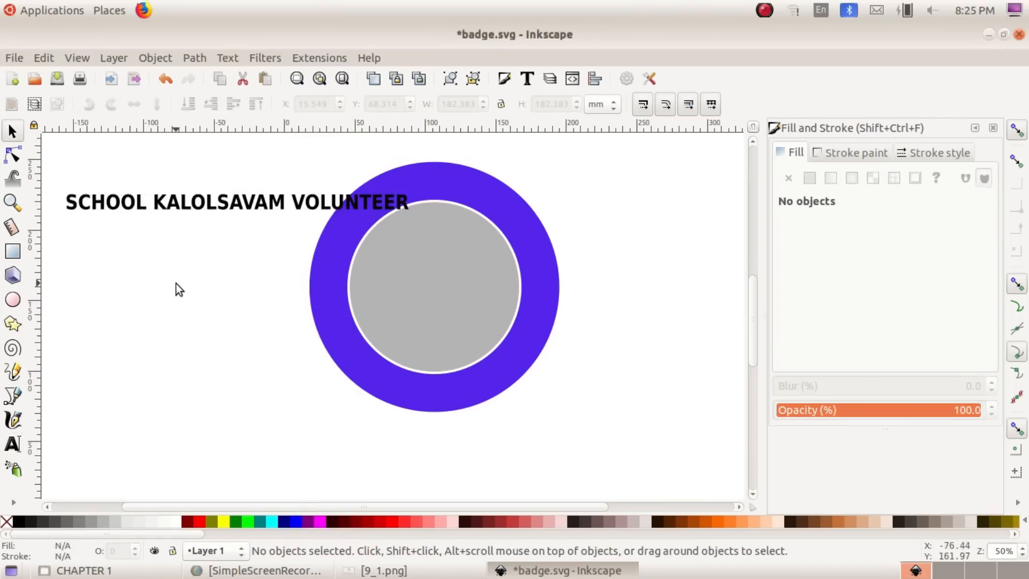
Step: Fill the text with the light yellow-green colour ddff55
click(202, 212)
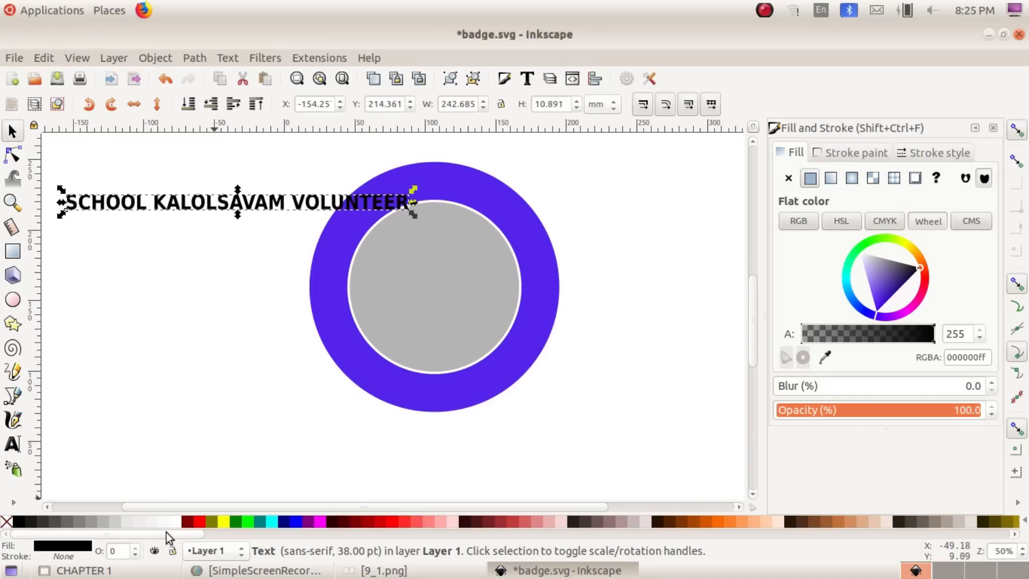
drag(167, 532, 368, 535)
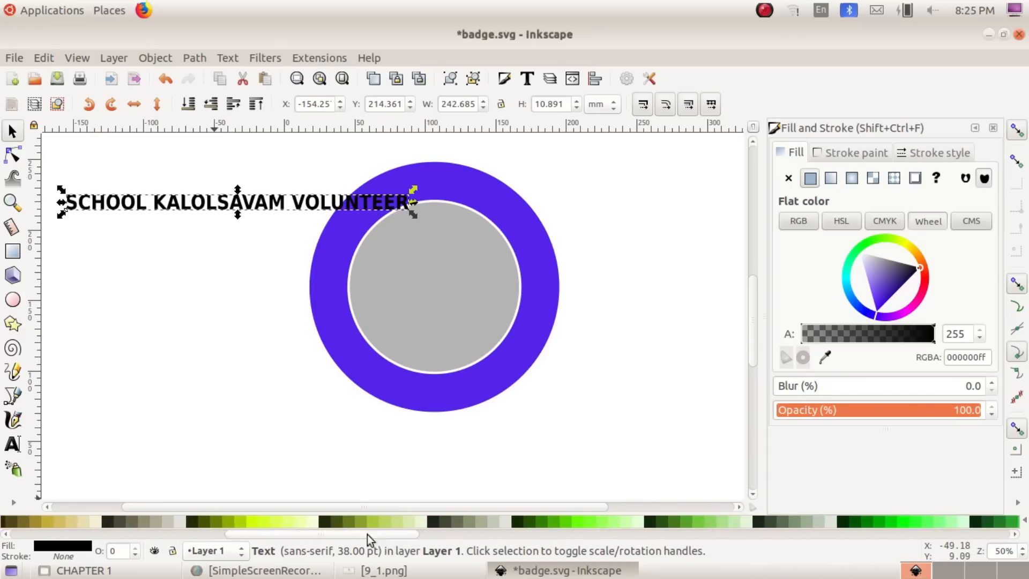
click(248, 520)
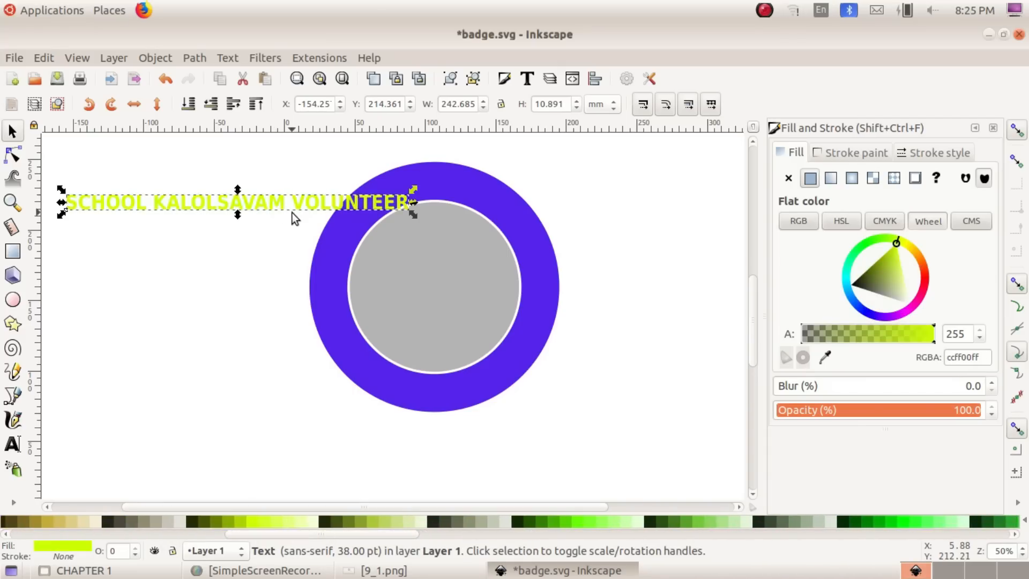
click(375, 570)
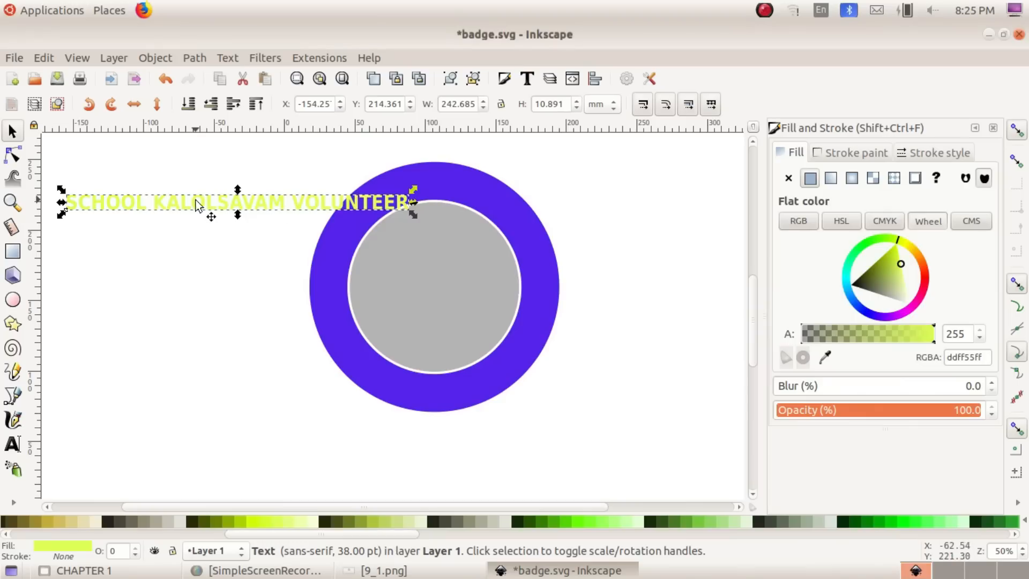
Step: Put the text on the path of the grey inner circle and deselect both objects
click(195, 205)
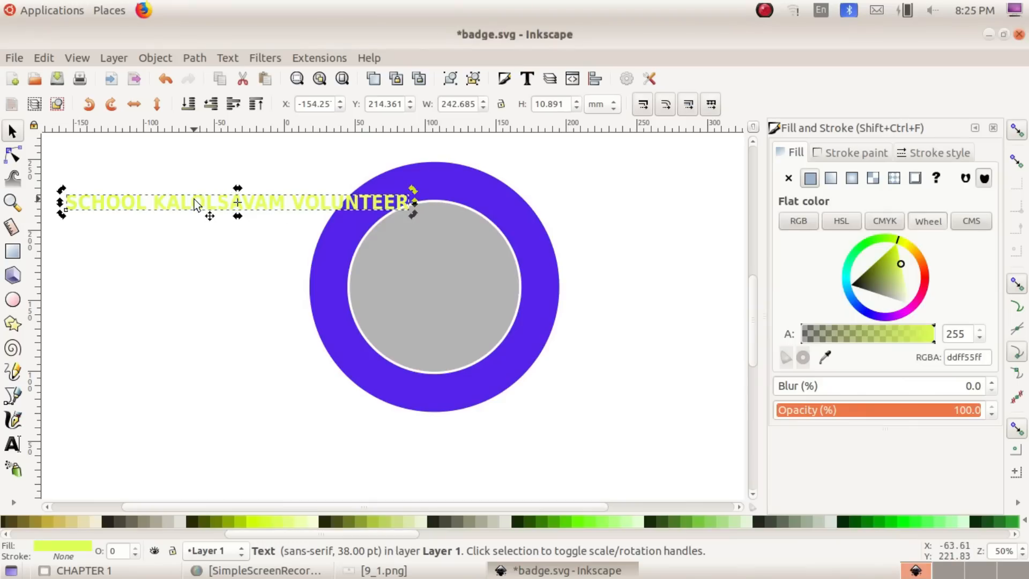
shift+click(464, 279)
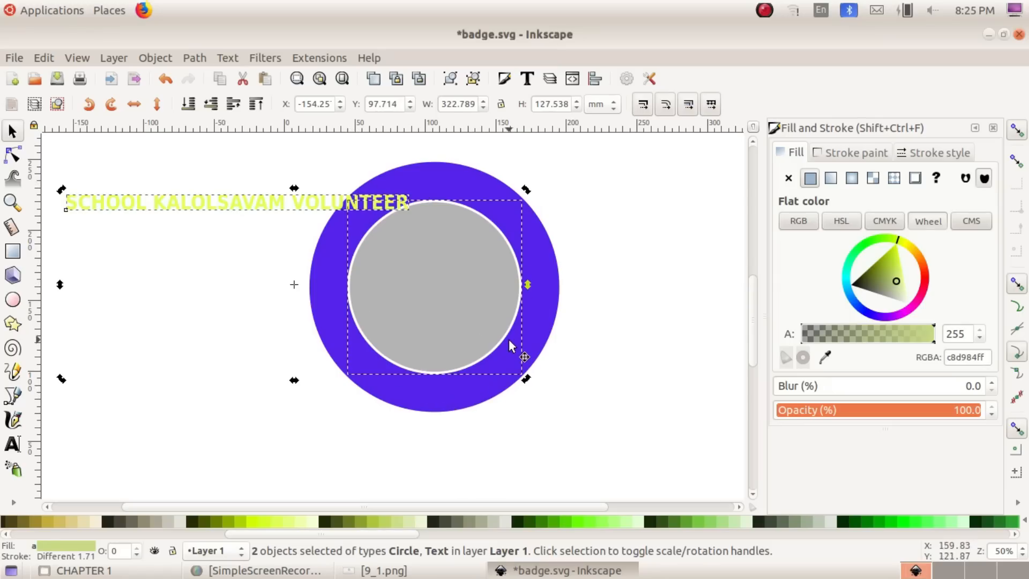
click(227, 58)
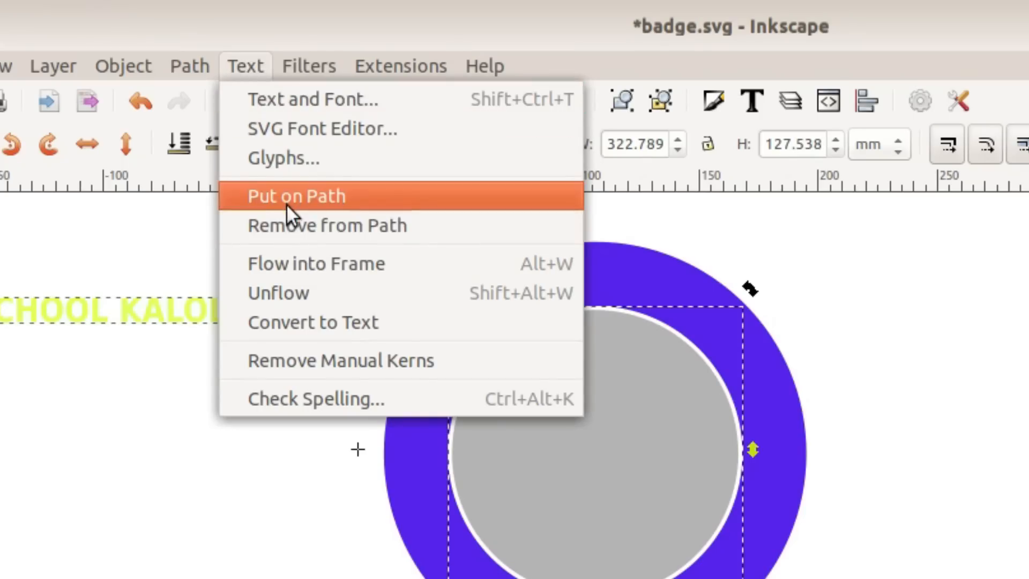
click(324, 197)
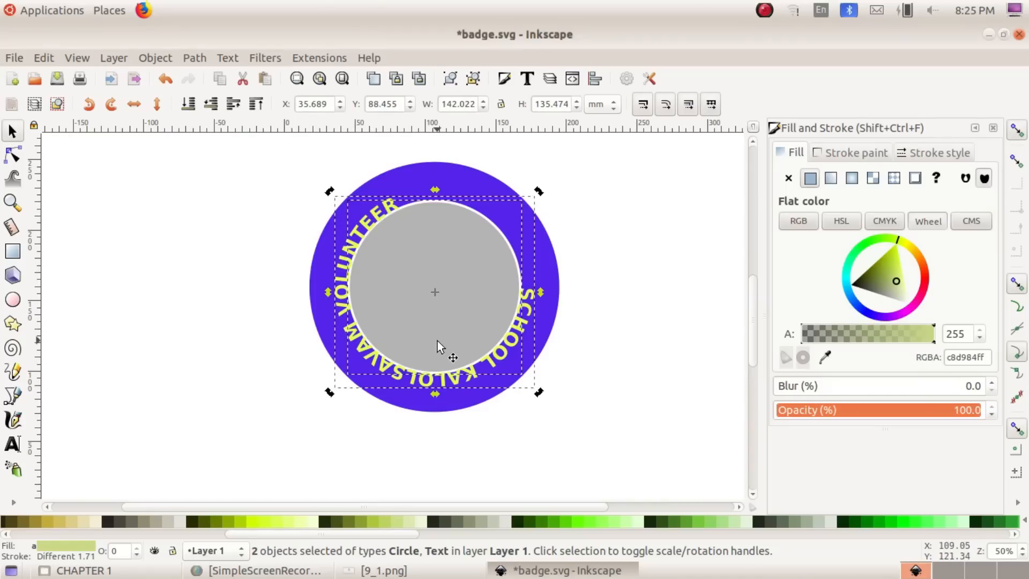
key(Escape)
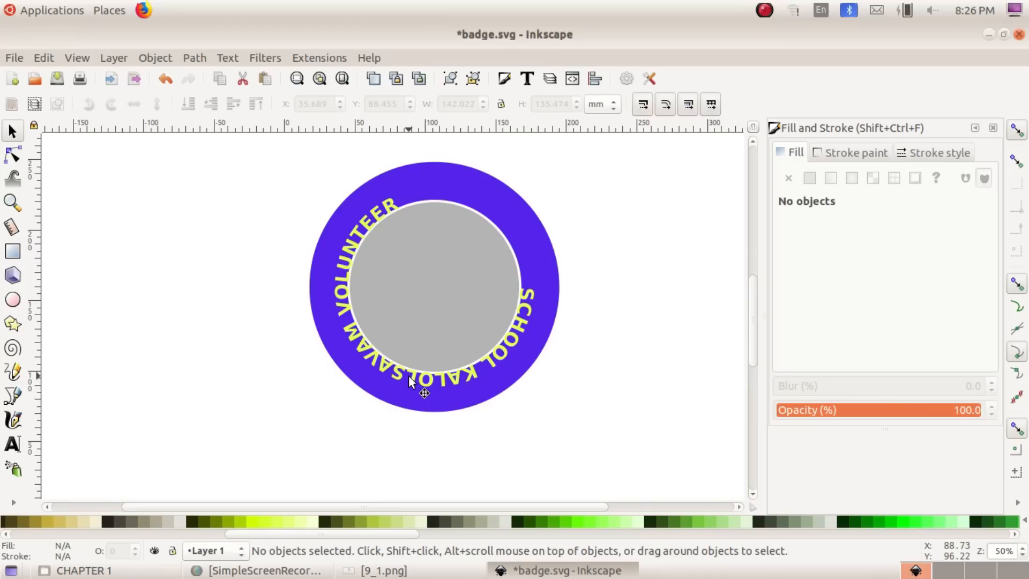
Step: Select all of the circular text, try font size 56 and settle on 48
click(13, 444)
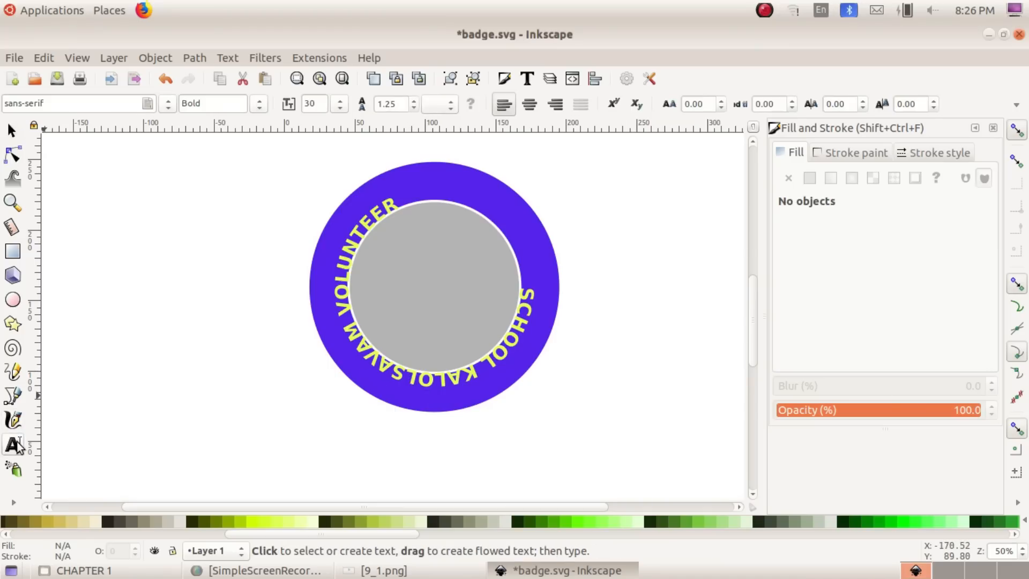
click(356, 338)
key(ctrl+a)
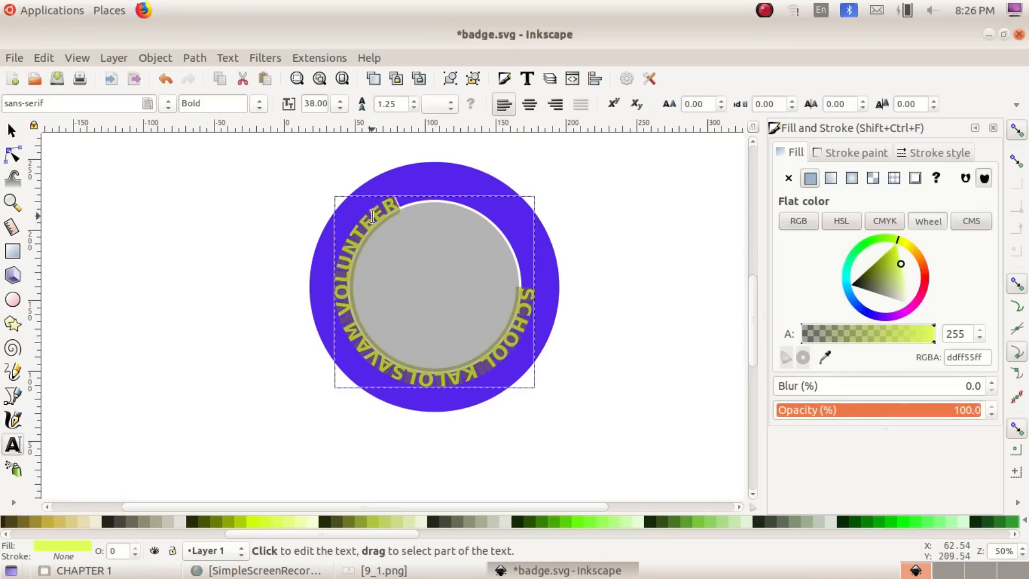
click(350, 306)
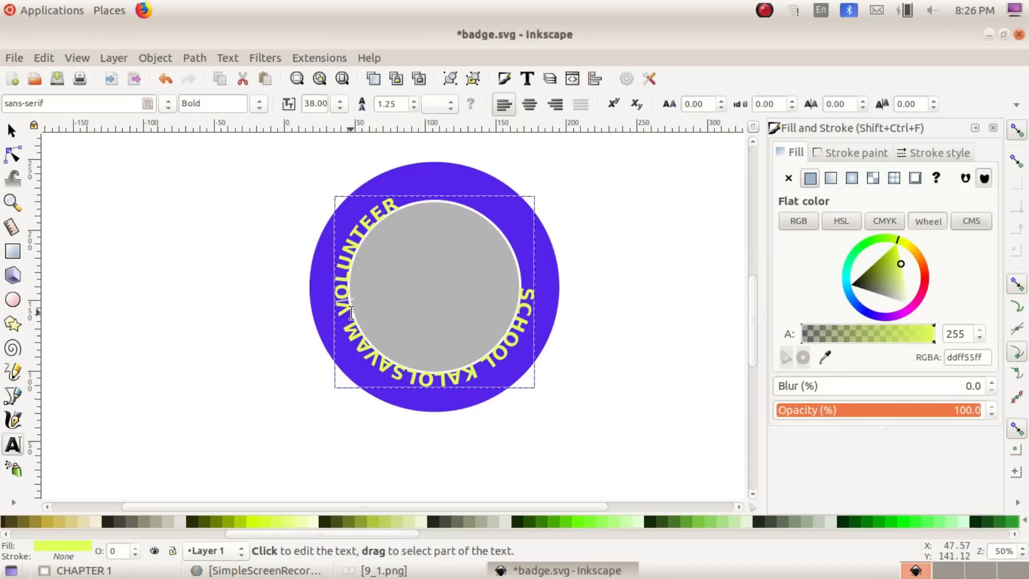
key(ctrl+a)
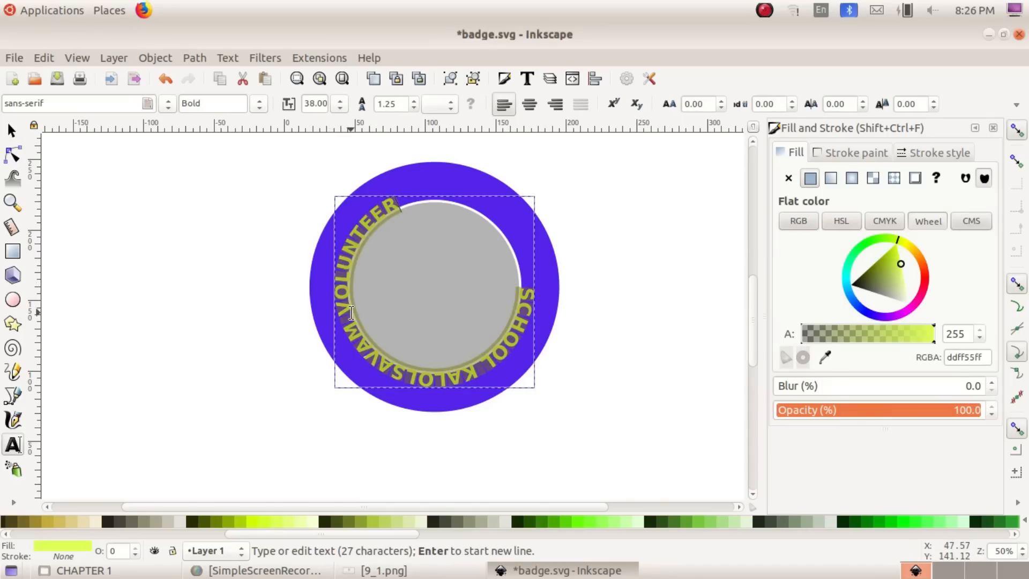
key(Escape)
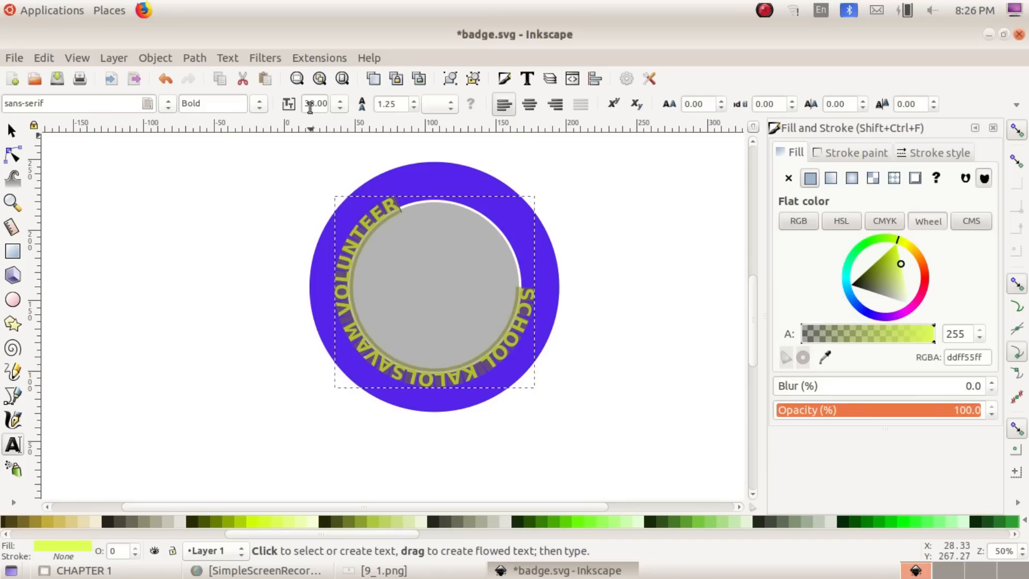
click(340, 104)
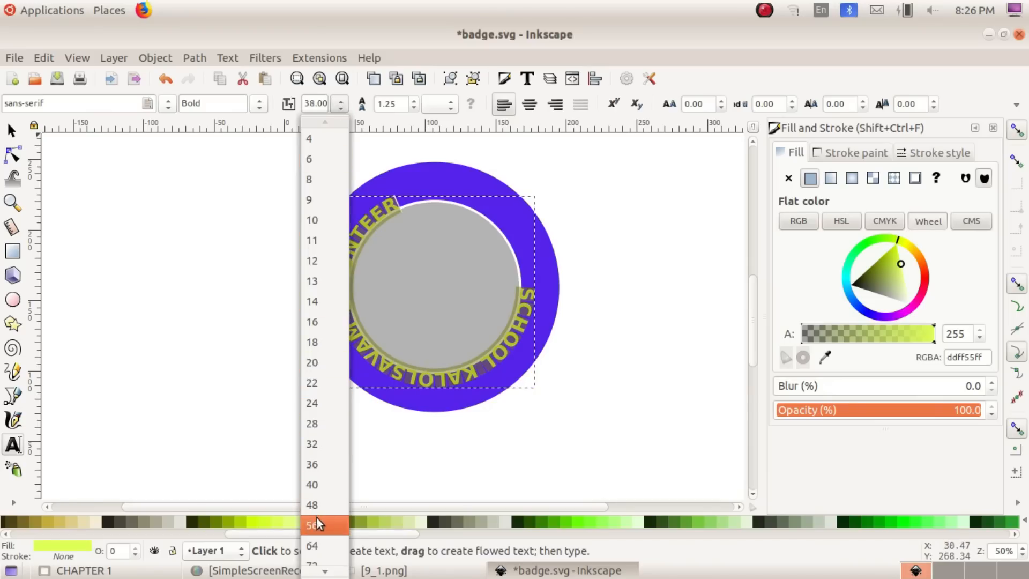
click(317, 524)
click(340, 103)
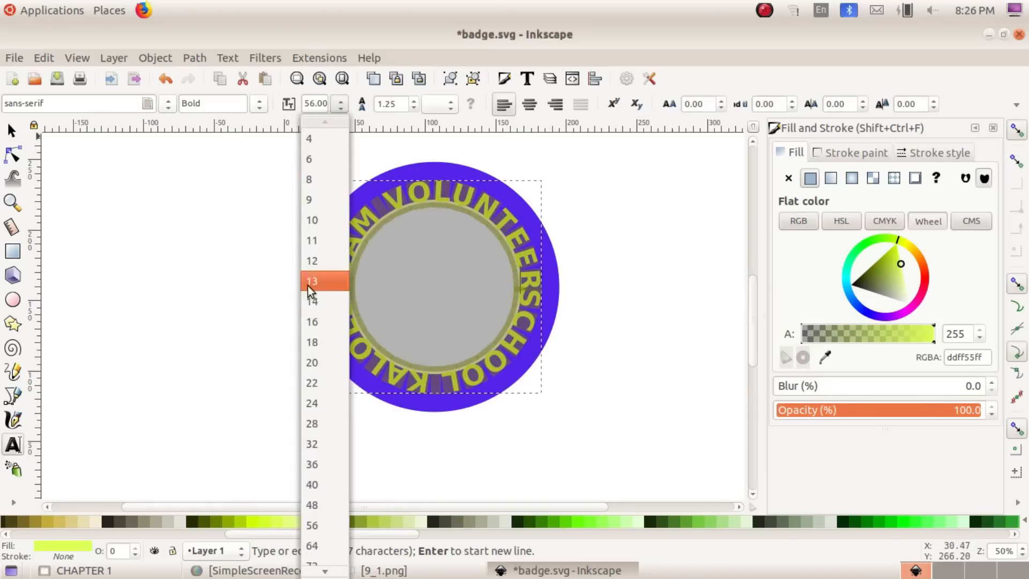
click(312, 504)
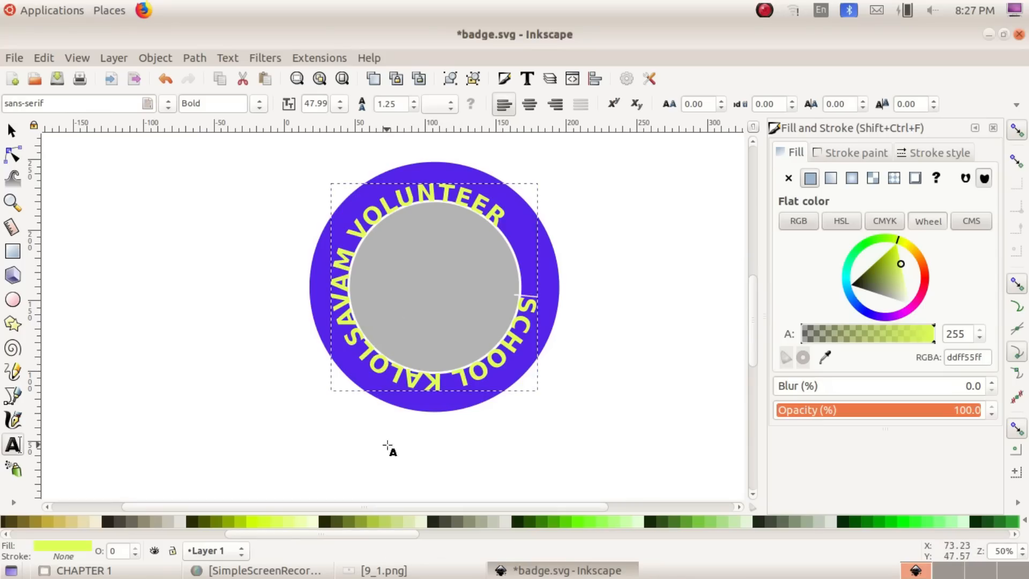
Step: Compare the size and spread of the circular text with the badge model in 9_1.png
click(378, 570)
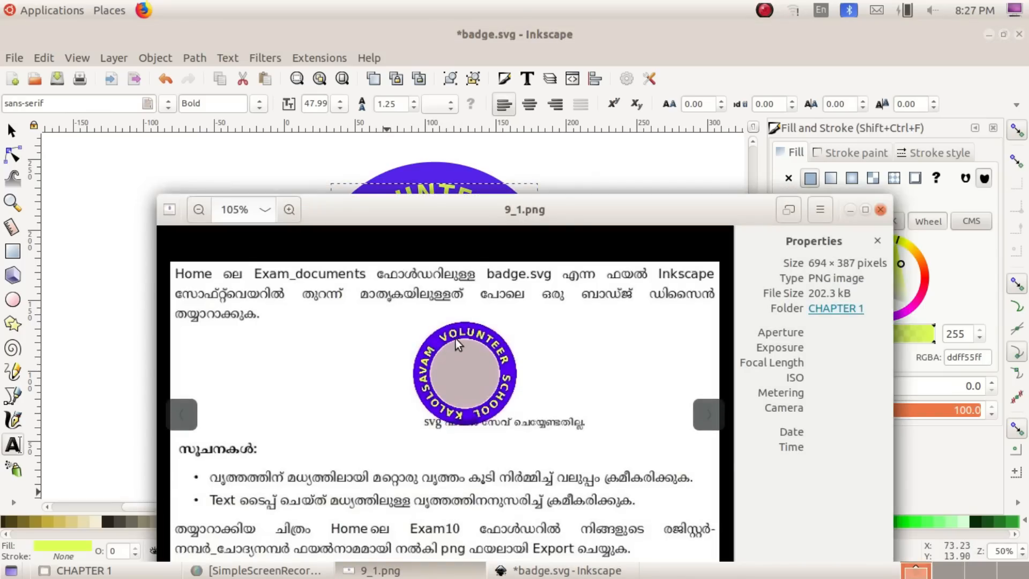
scroll(456, 339, up, 8)
click(429, 571)
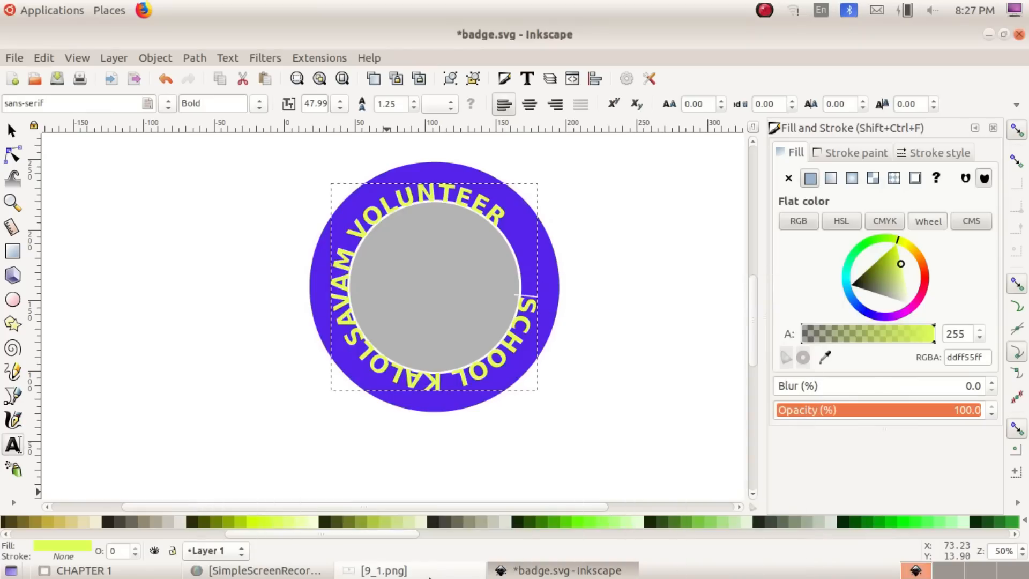
Step: Scale the circular text up about its centre to about 160 mm wide and compare it with the model in 9_1.png
click(12, 130)
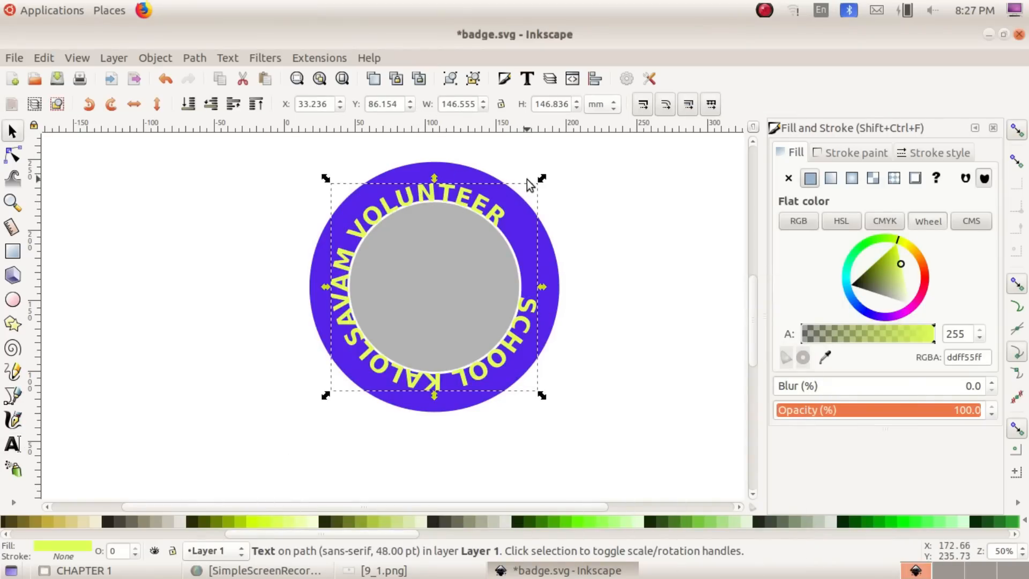
drag(541, 180, 561, 172)
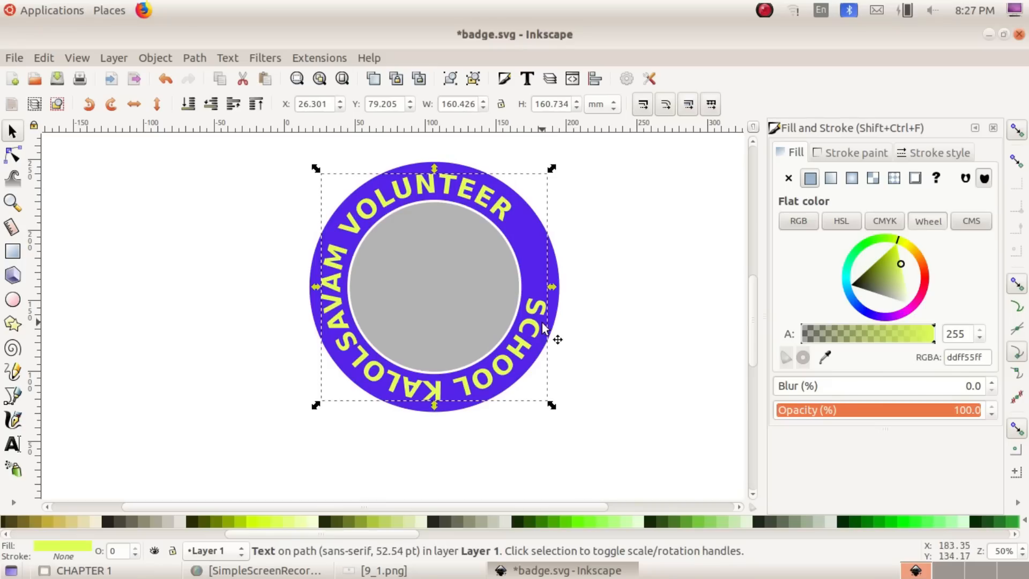
click(438, 571)
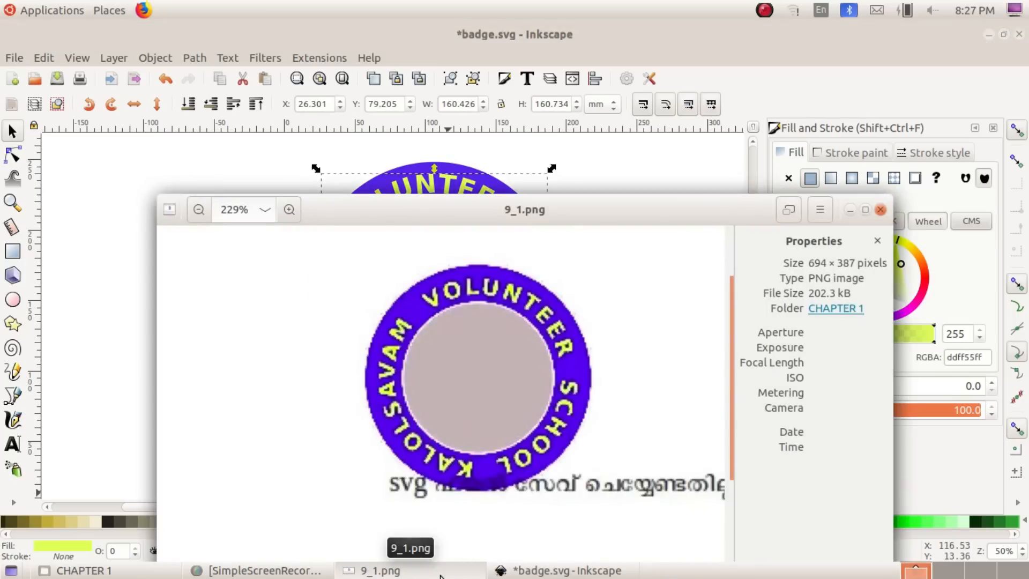
click(440, 571)
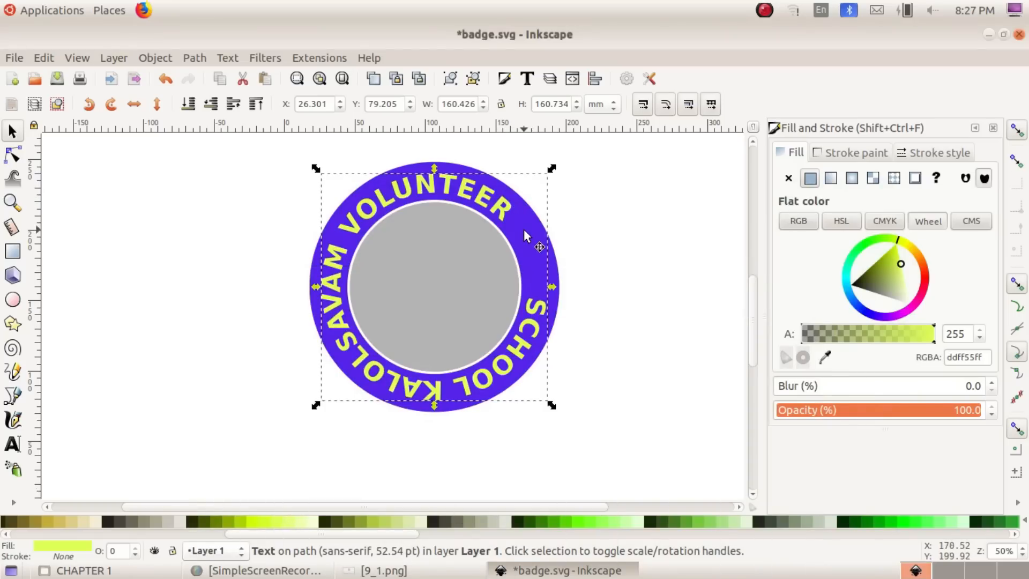
Step: Adjust the number of spaces before VOLUNTEER in the circular text to widen the gap after KALOLSAVAM
click(3, 449)
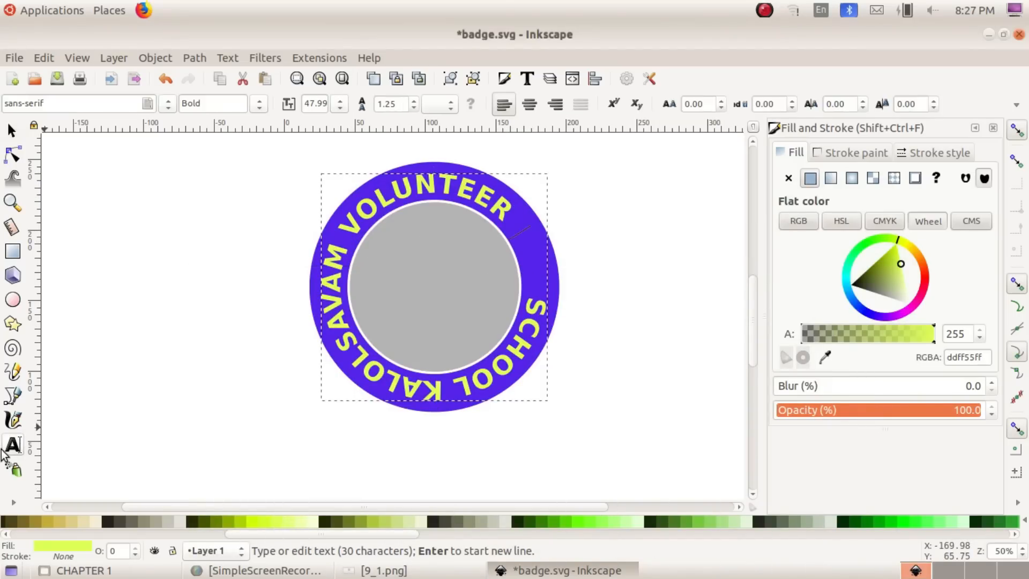
click(348, 231)
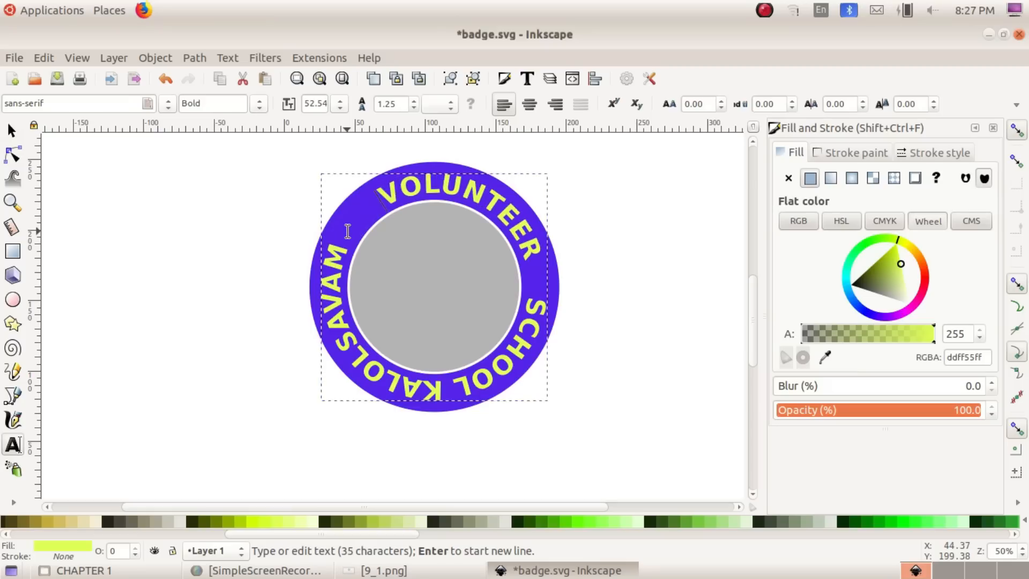
key(BackSpace)
key(BackSpace)
key(BackSpace)
key(BackSpace)
key(BackSpace)
key(Escape)
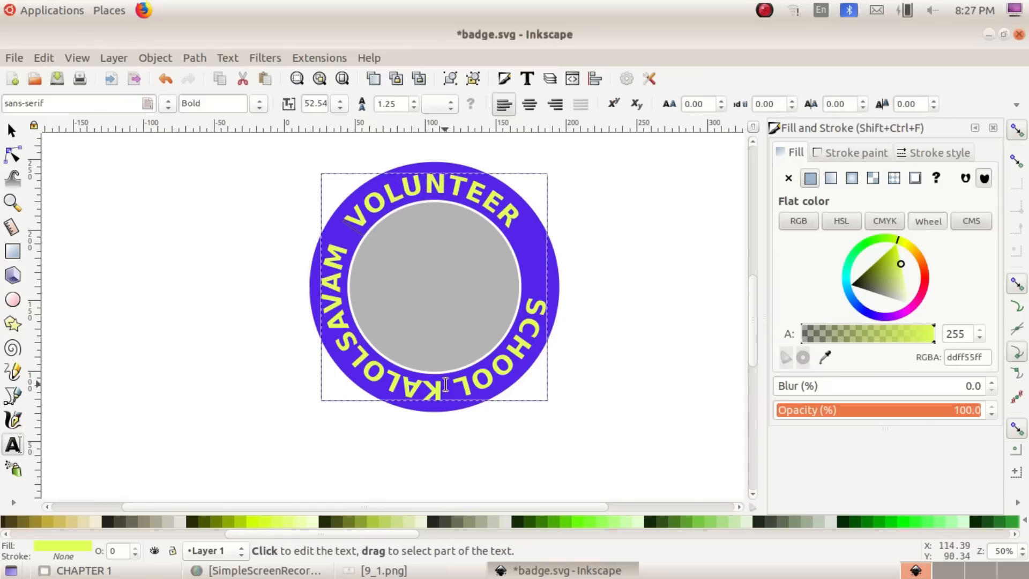
Step: Add spaces between SCHOOL and KALOLSAVAM in the circular text and check the spacing against 9_1.png
click(446, 385)
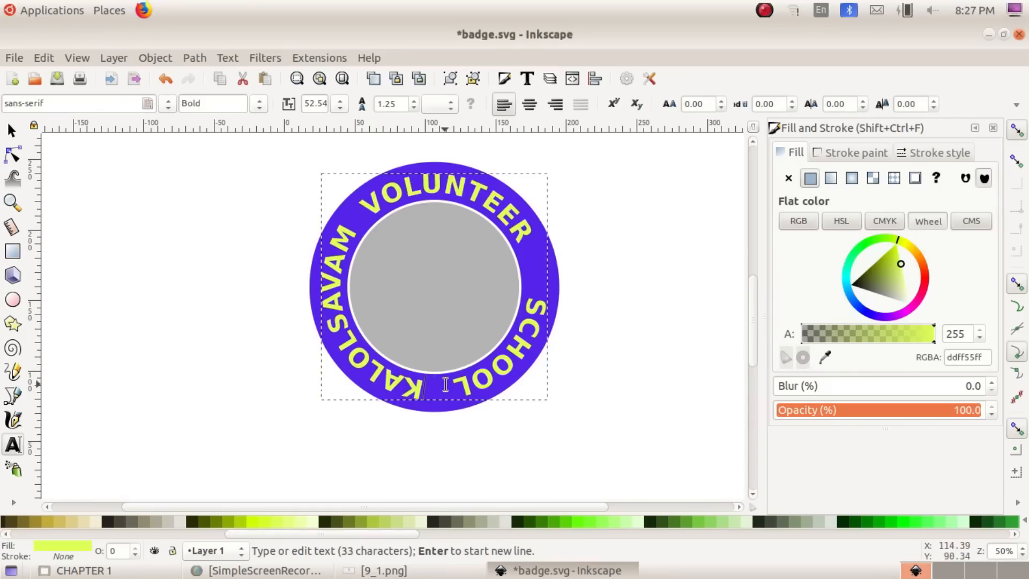
click(409, 570)
click(409, 570)
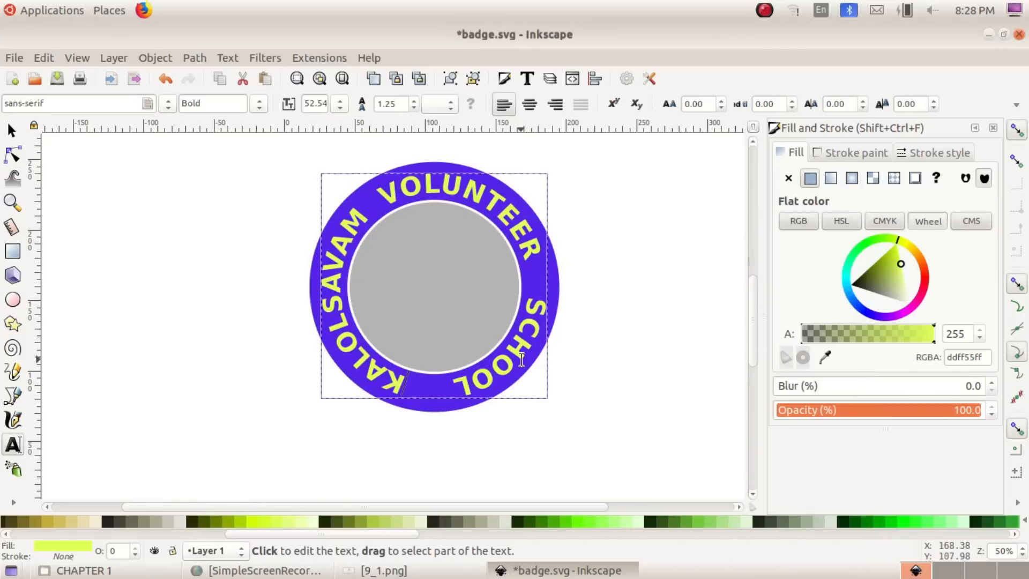
Step: Rotate the circular text slightly around the ring and deselect it
click(13, 127)
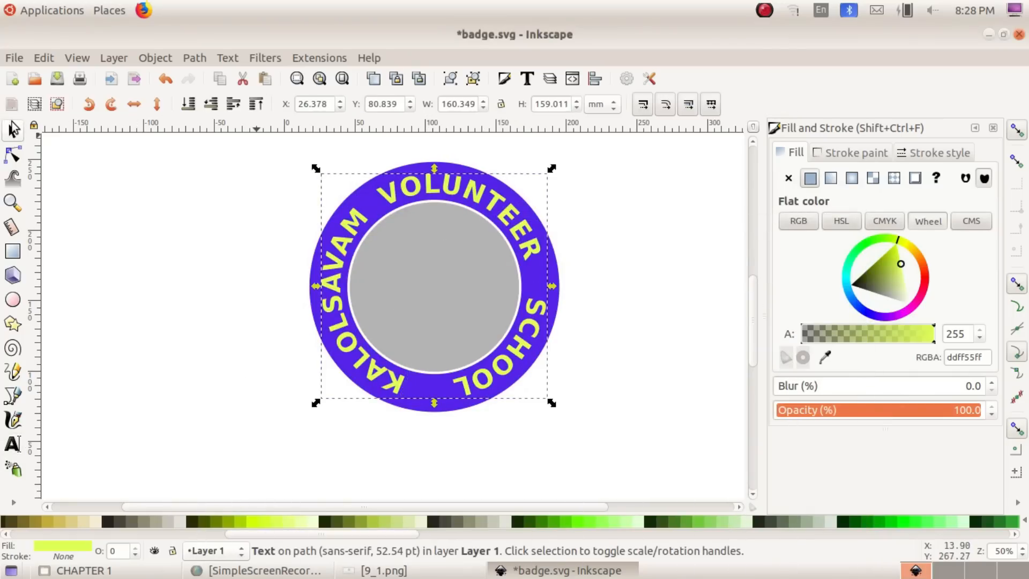
click(490, 203)
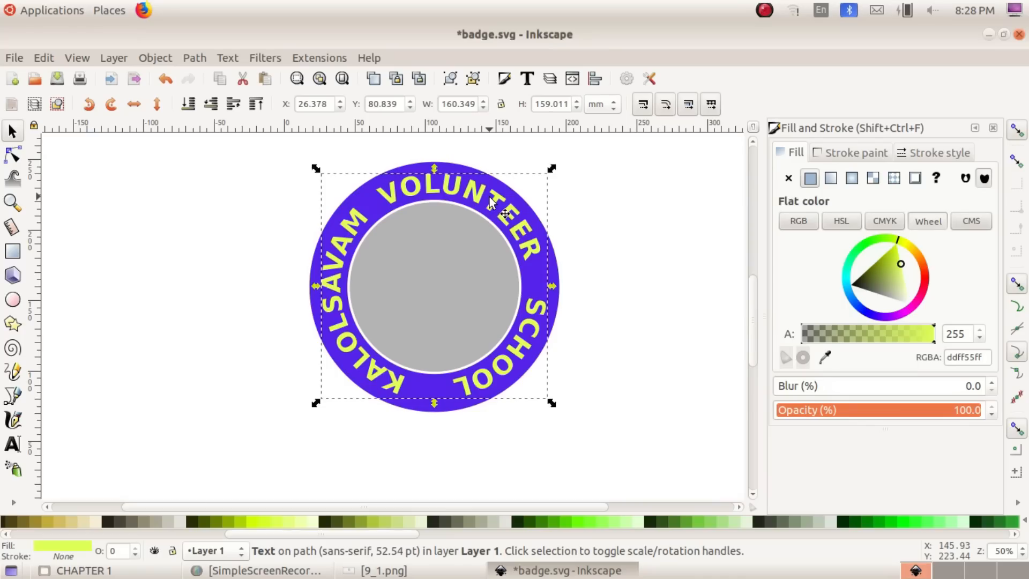
click(491, 203)
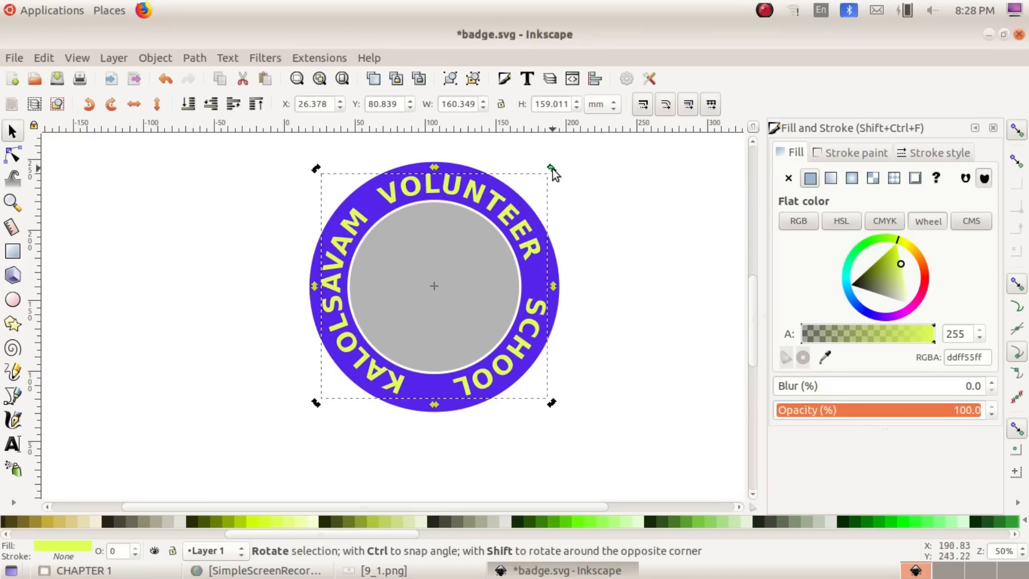
drag(551, 165, 484, 364)
click(485, 362)
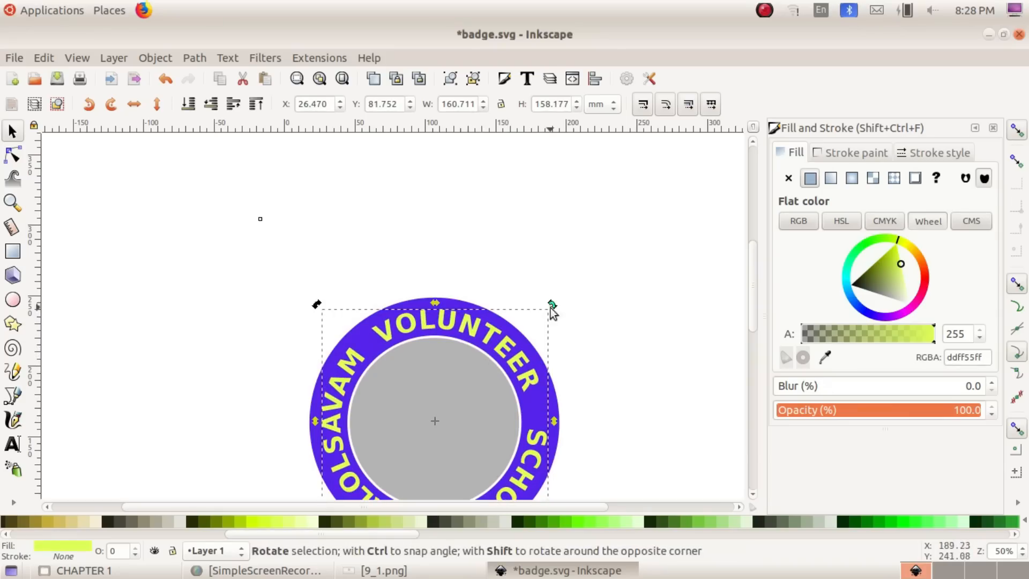
click(581, 291)
scroll(580, 291, down, 3)
Step: Compare the finished badge with the model in 9_1.png and read the task's export instructions
click(413, 573)
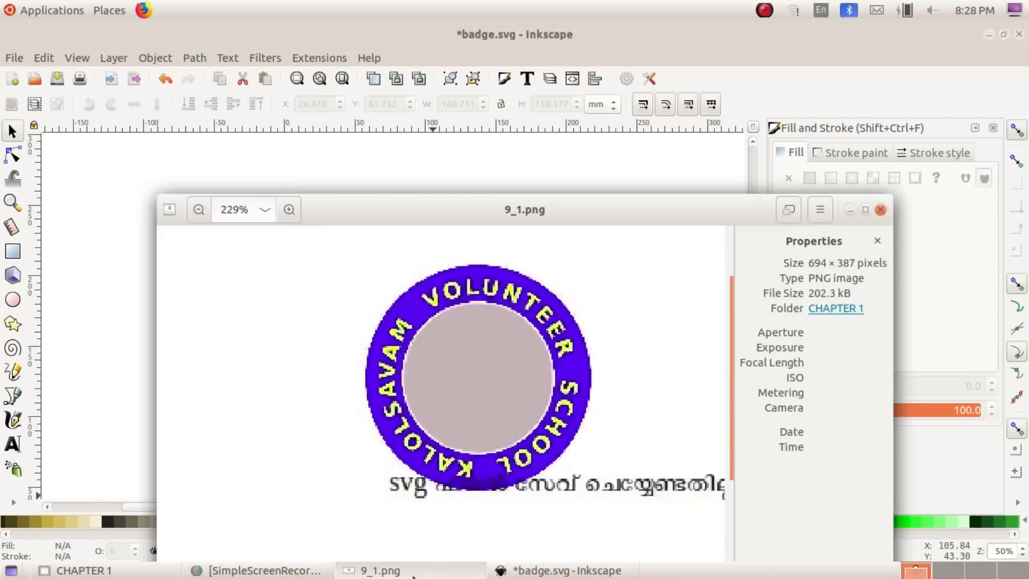
click(413, 573)
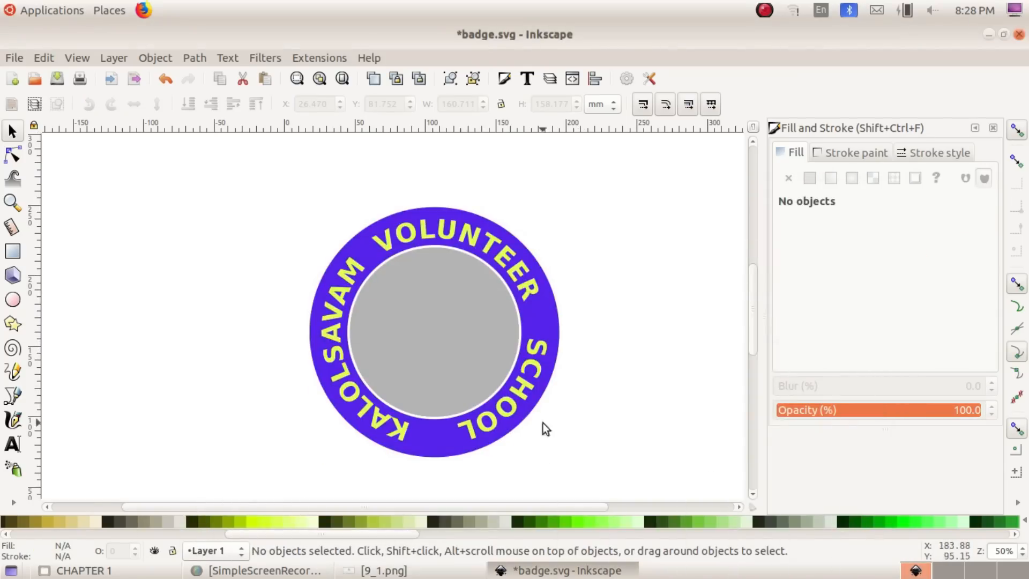
click(380, 570)
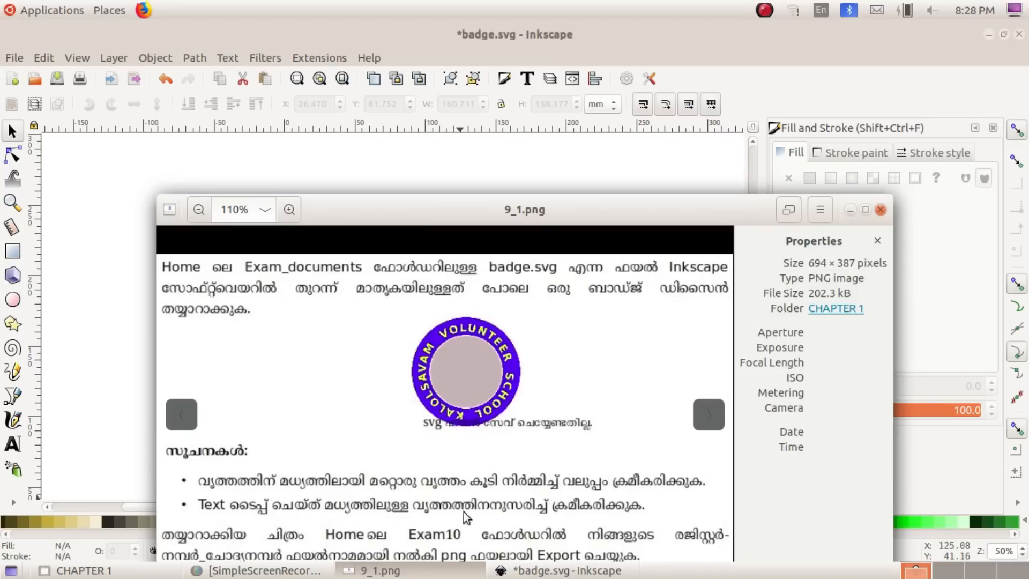
scroll(459, 489, down, 4)
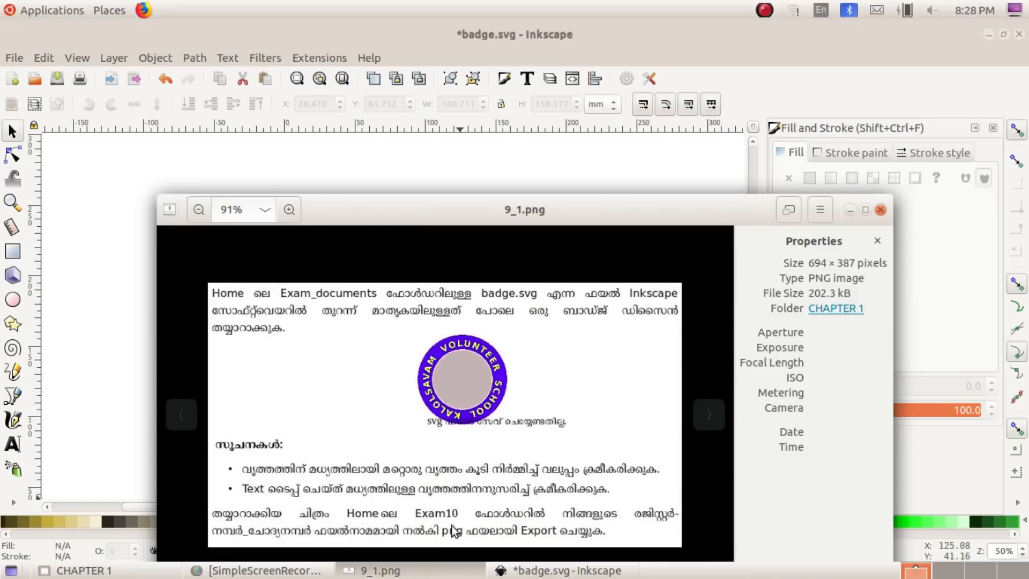
click(375, 570)
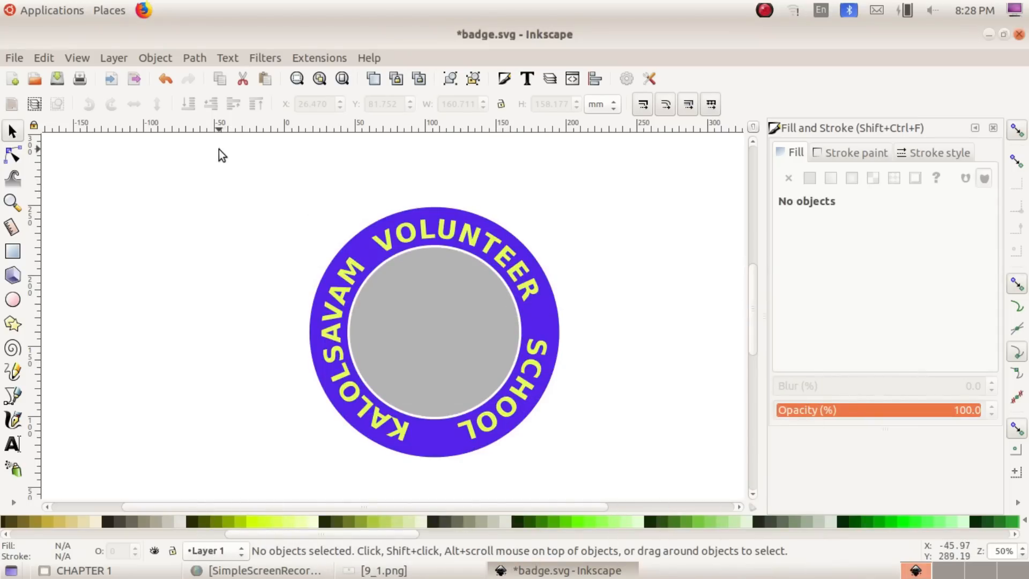
Step: Group all four objects of the badge and move the group slightly up and to the left
drag(218, 149, 640, 484)
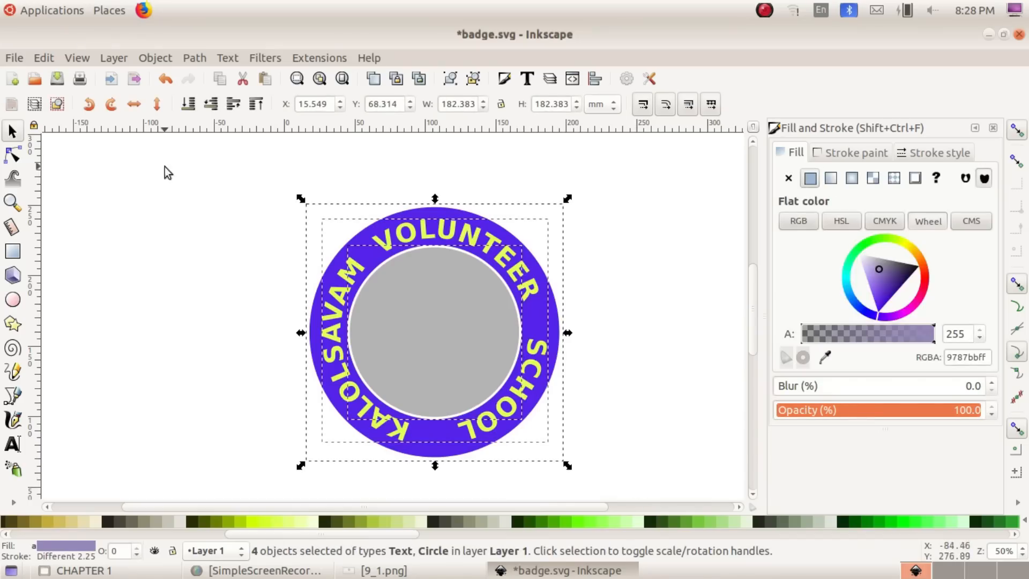
click(157, 60)
click(191, 168)
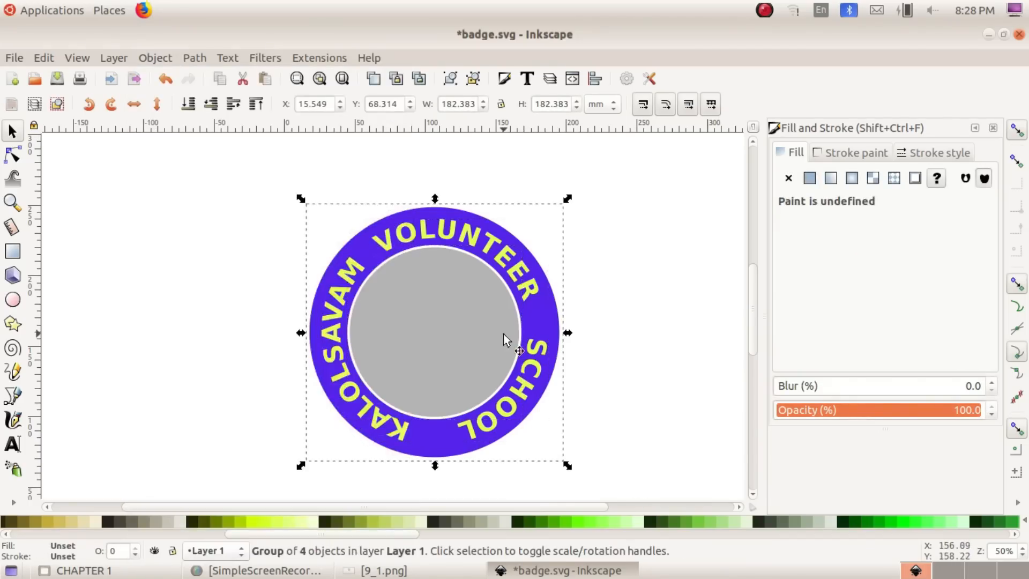
drag(503, 333, 467, 308)
Step: Export the selected badge group as a PNG image named 123456_5.png into the Exam10 folder
click(28, 64)
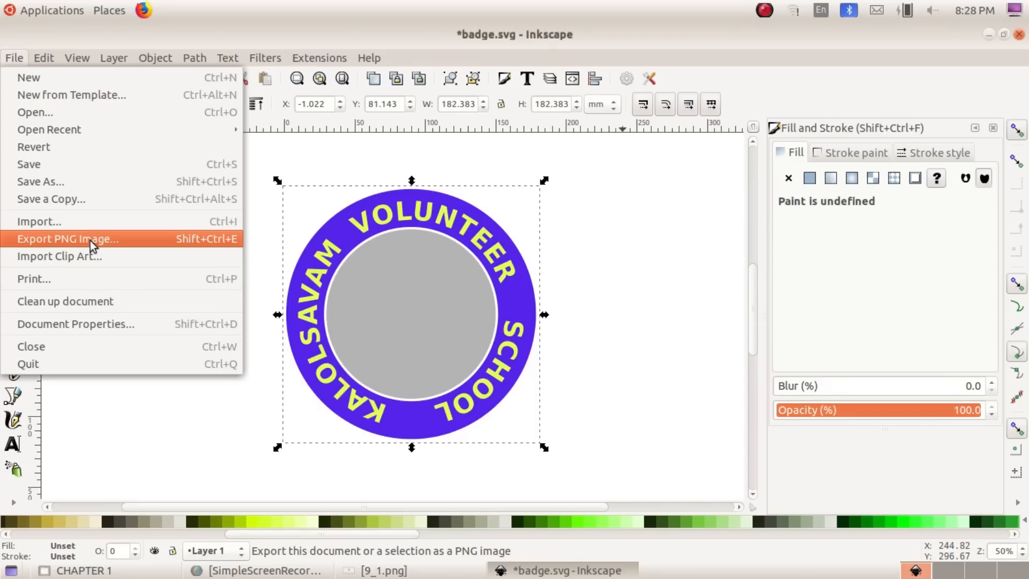
click(90, 240)
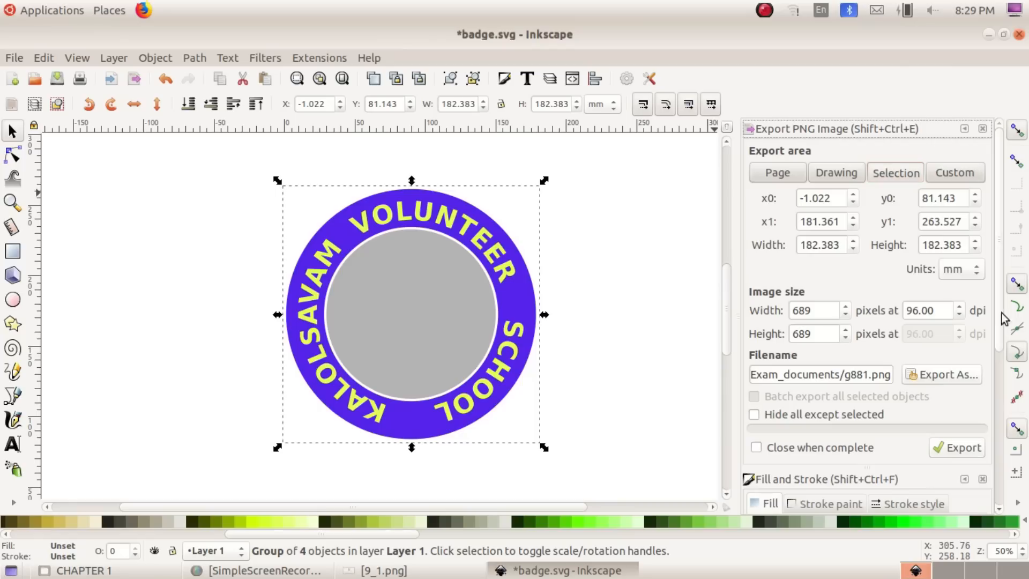
click(433, 284)
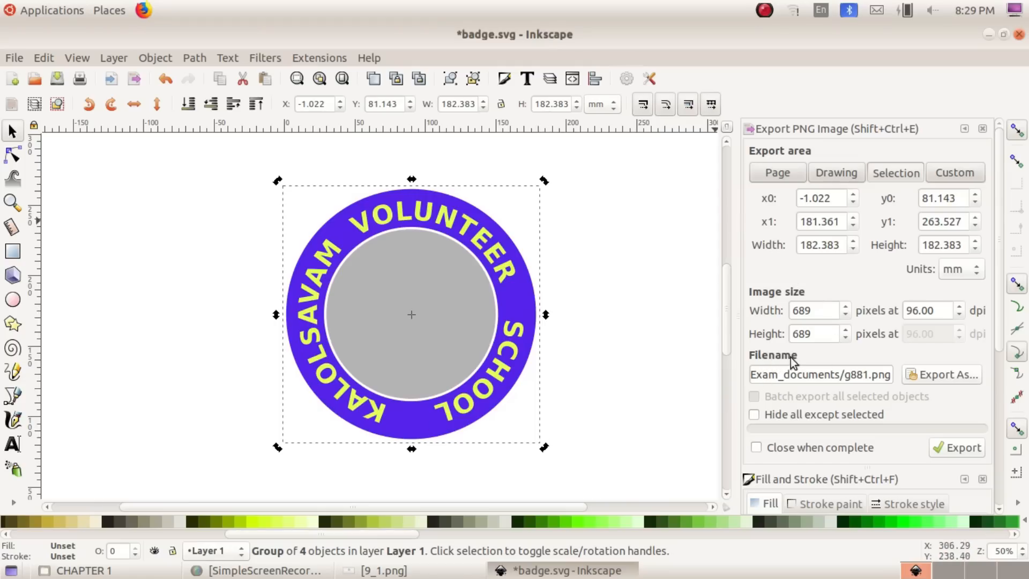
click(946, 375)
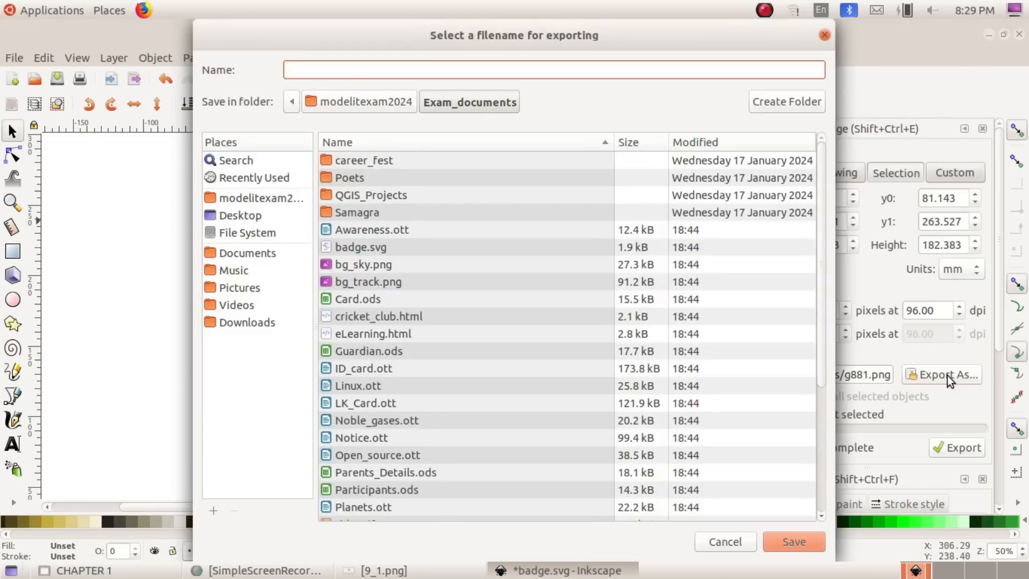
click(262, 198)
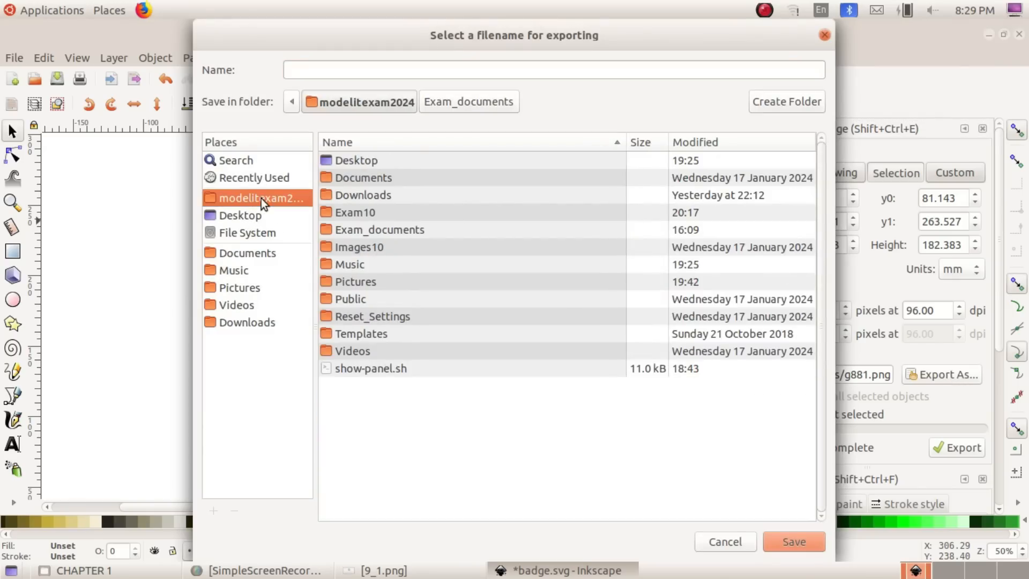
double_click(349, 212)
click(313, 71)
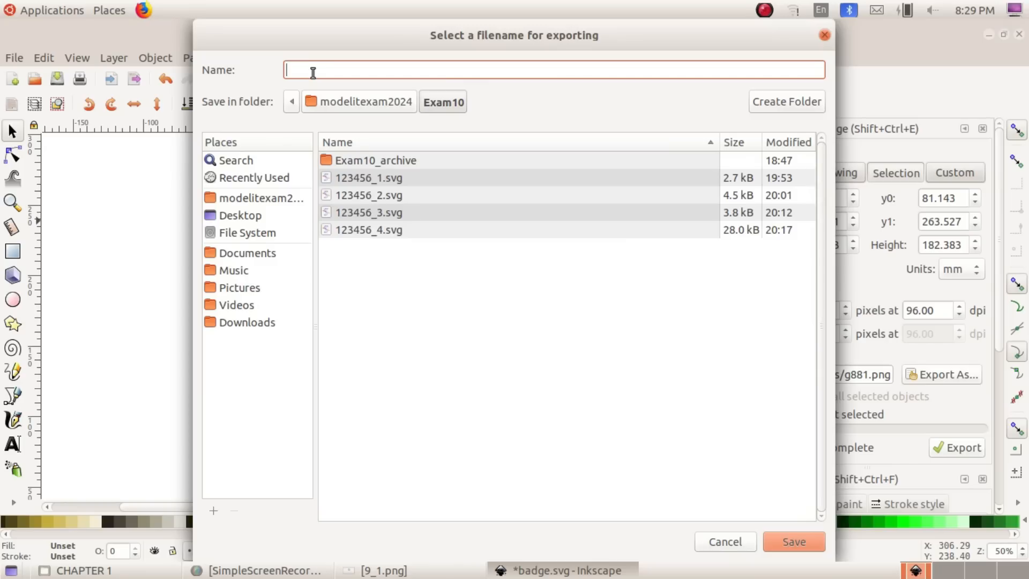
text(123456_)
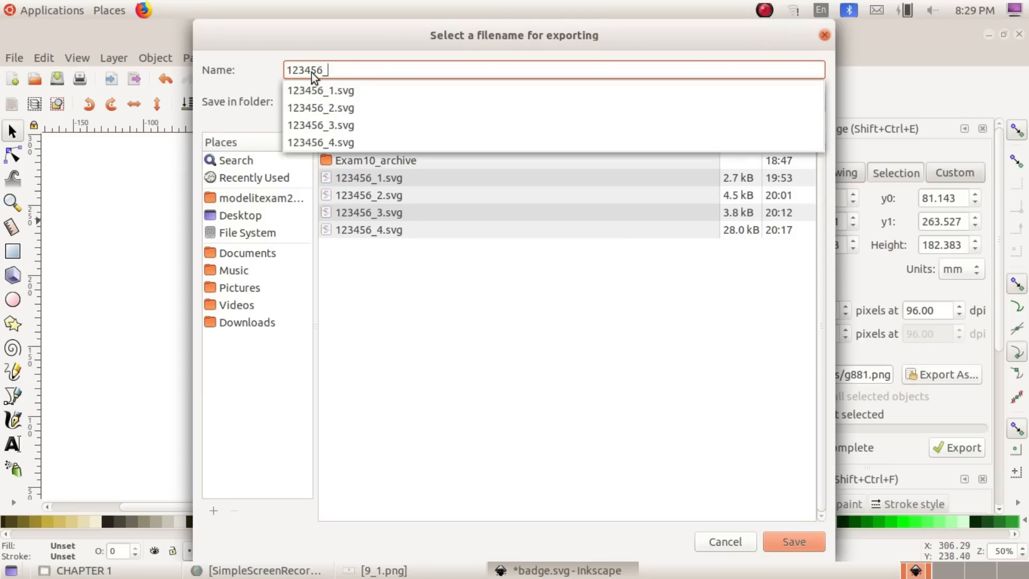
text(5)
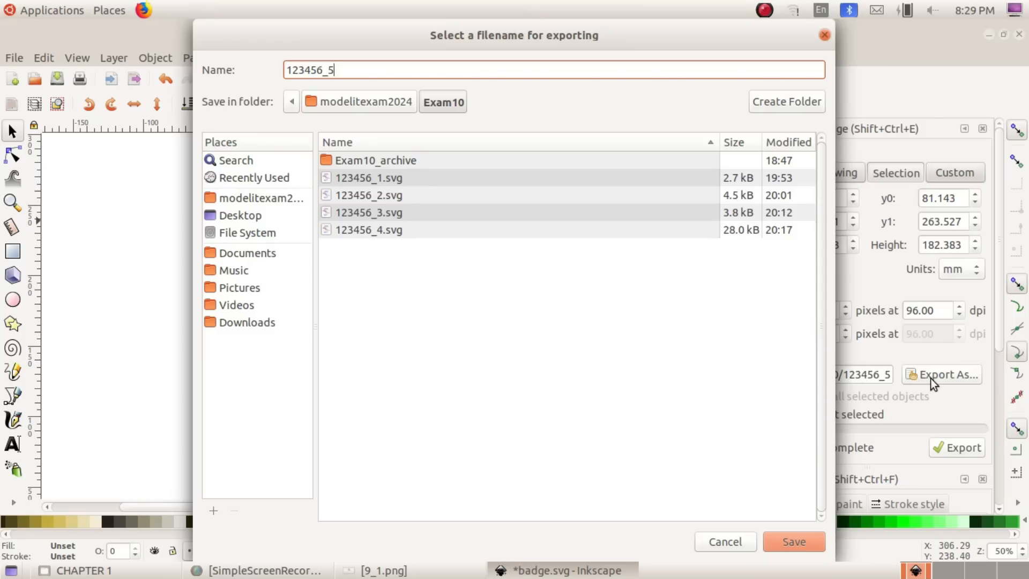
text(.png)
click(766, 546)
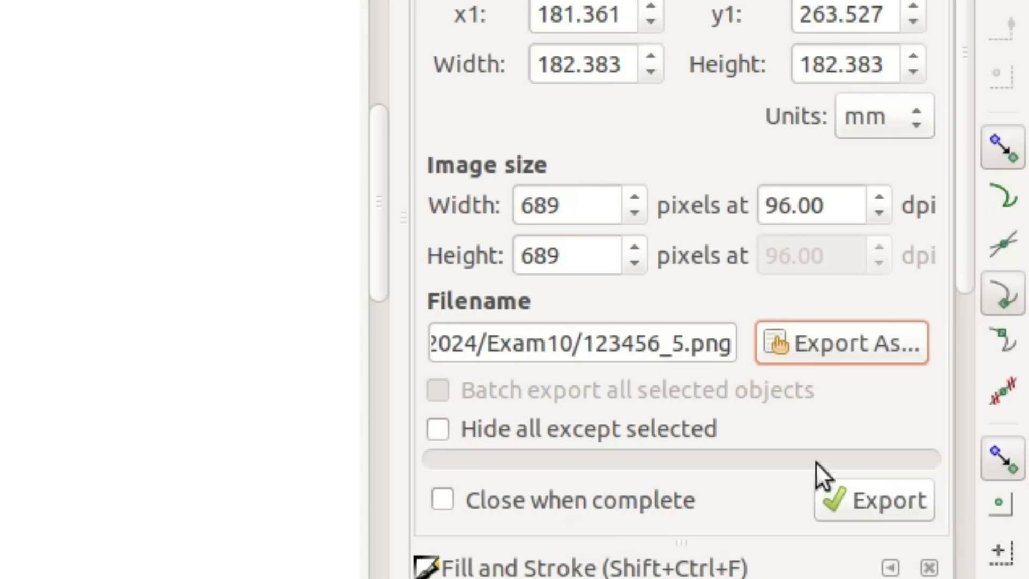
click(868, 499)
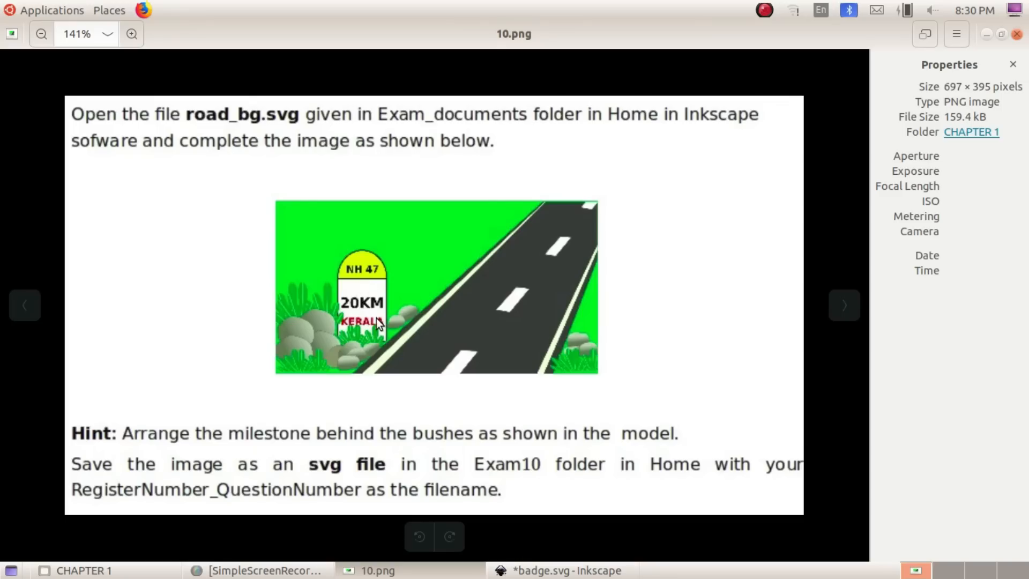
Step: Read the next task about the road_bg.svg milestone picture in 10.png and 11.png
key(Right)
scroll(361, 324, up, 4)
key(Left)
scroll(360, 323, up, 6)
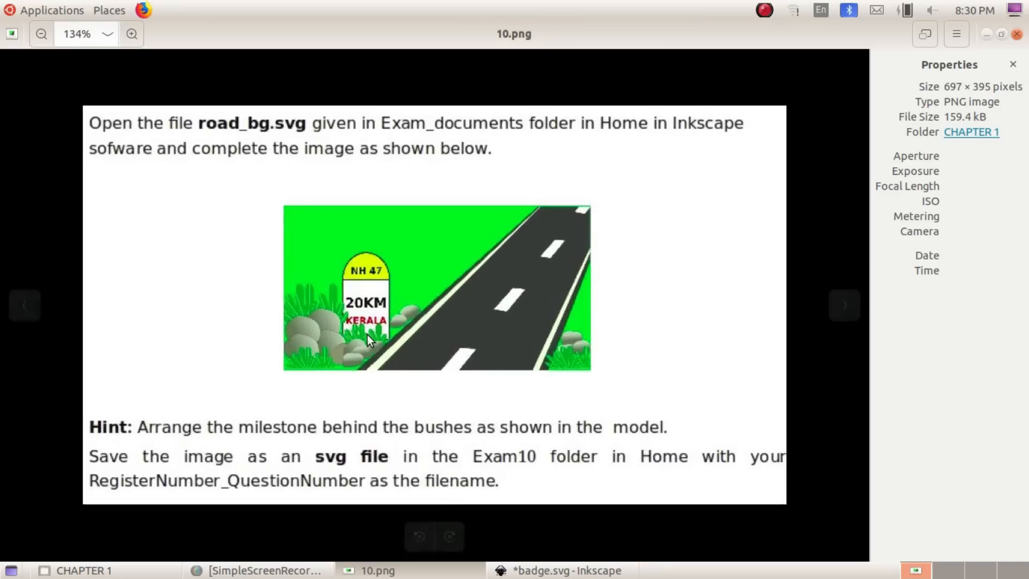
key(Right)
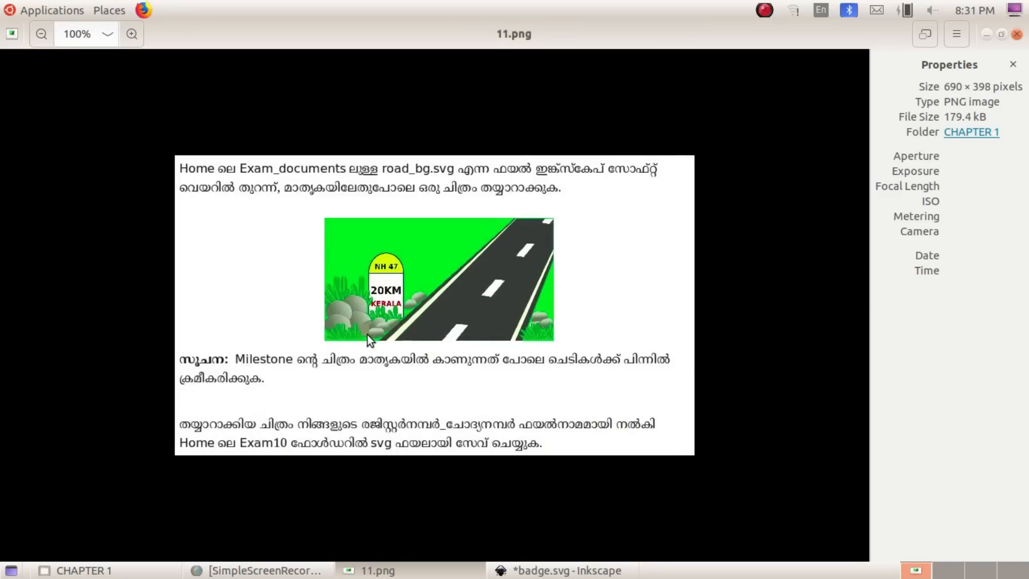
scroll(368, 334, up, 3)
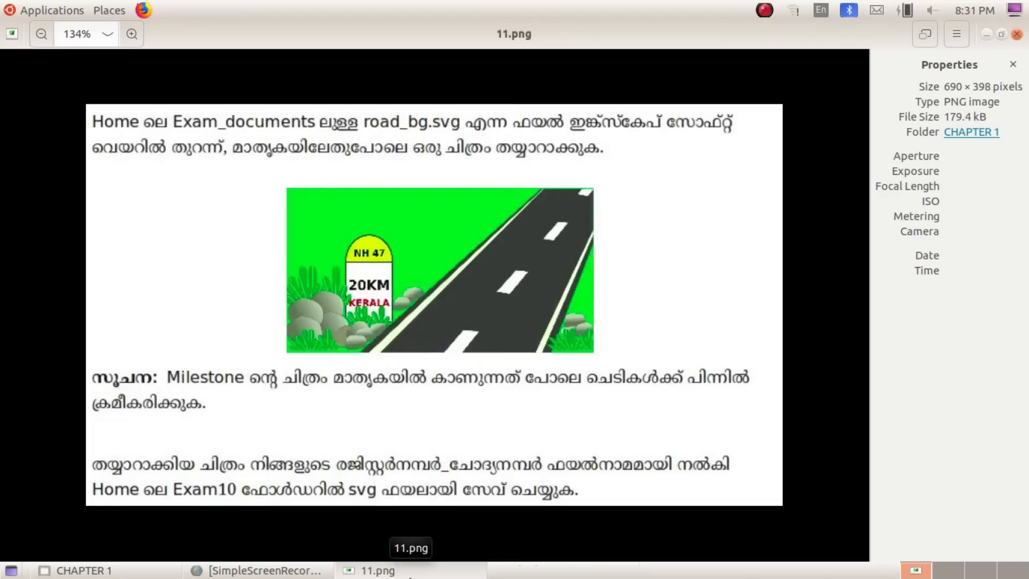
Step: Launch Inkscape and open road_bg.svg from the Exam_documents folder in the home directory
click(25, 2)
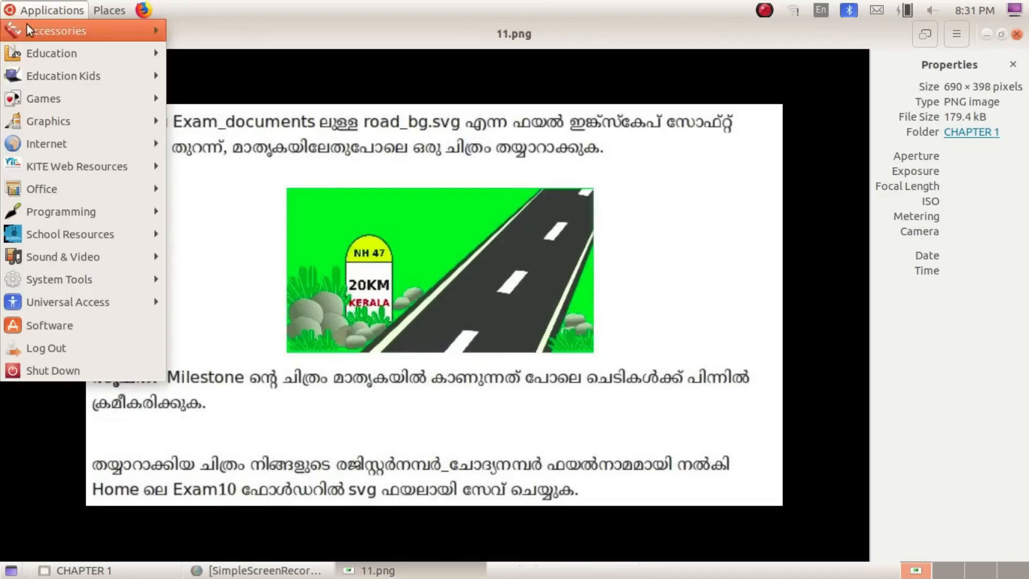
mouse_move(55, 124)
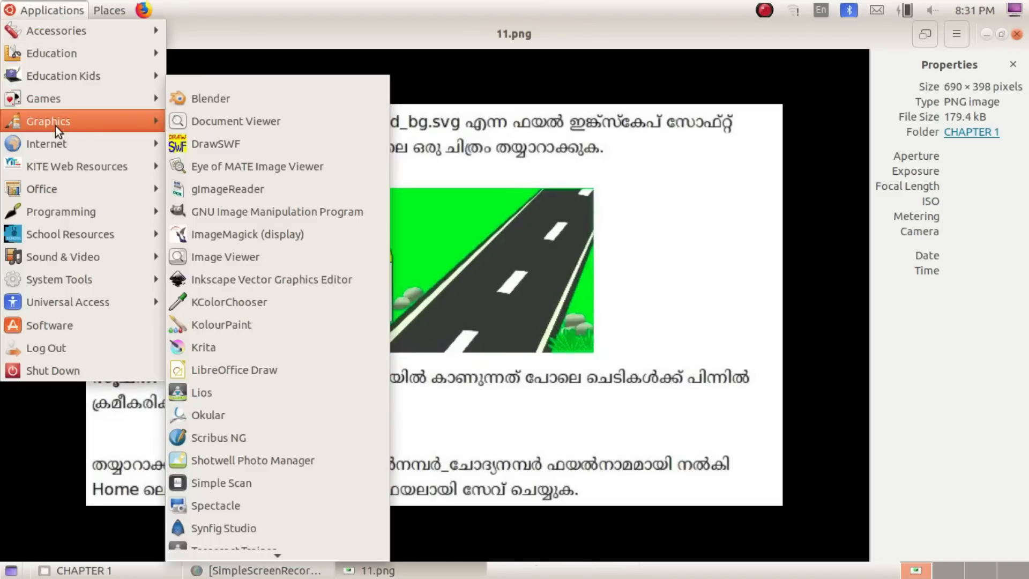
click(267, 279)
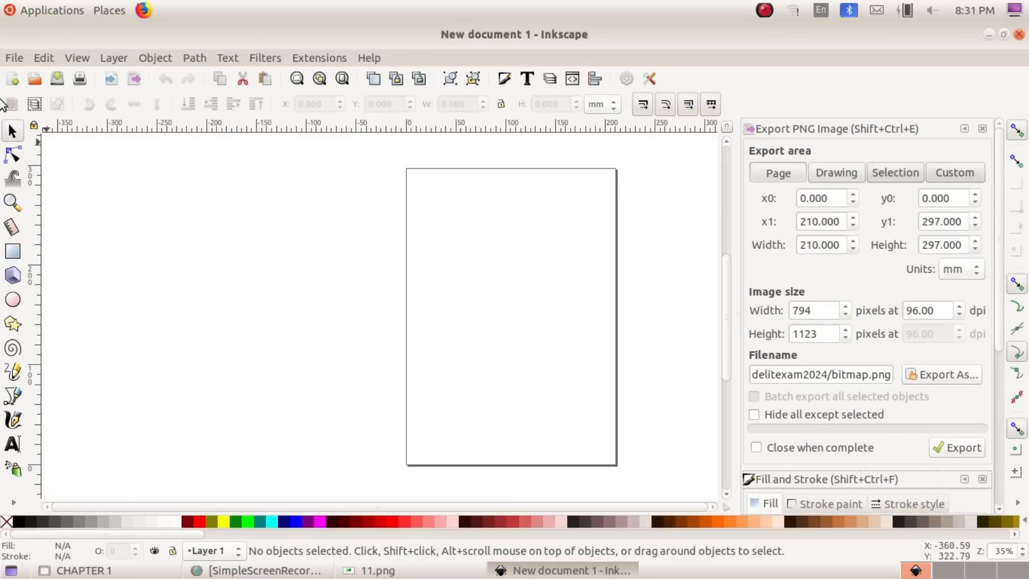
click(14, 57)
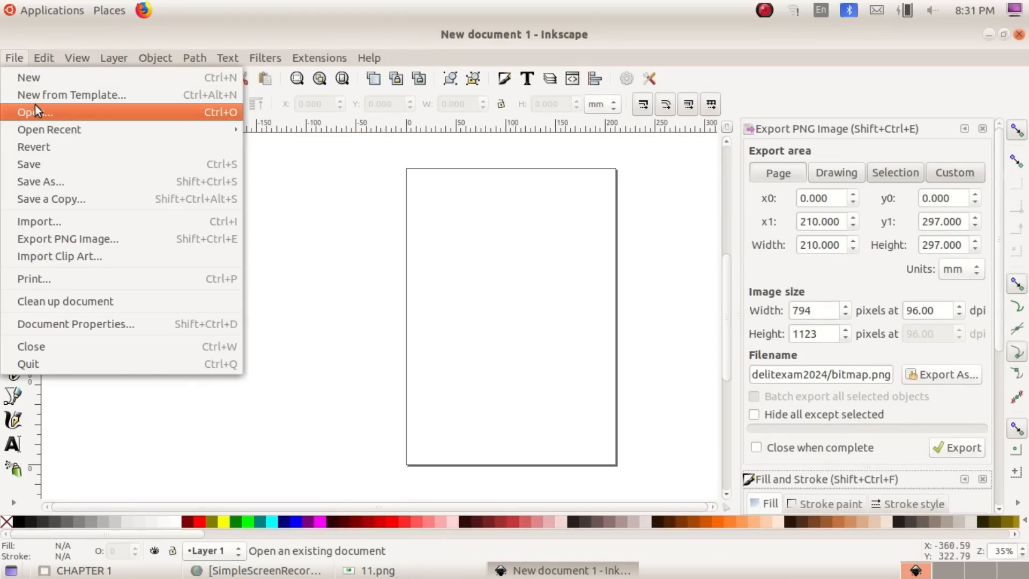
click(34, 111)
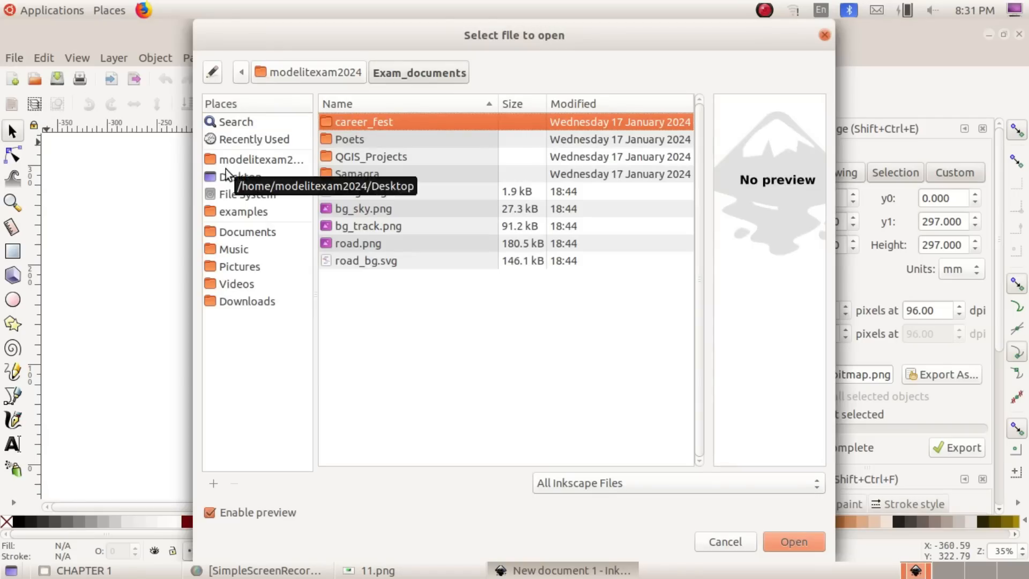
click(239, 157)
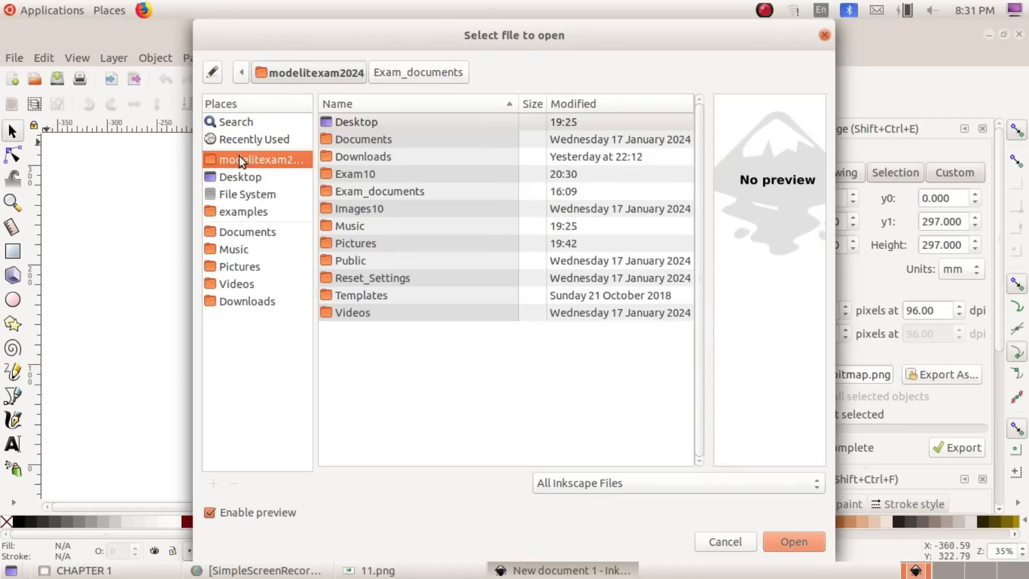
double_click(439, 191)
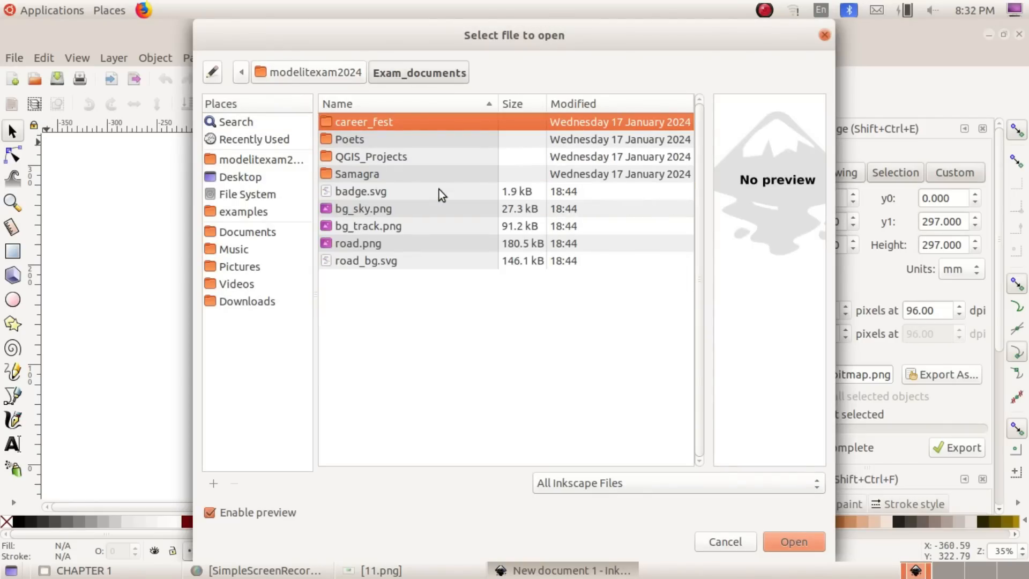
click(389, 261)
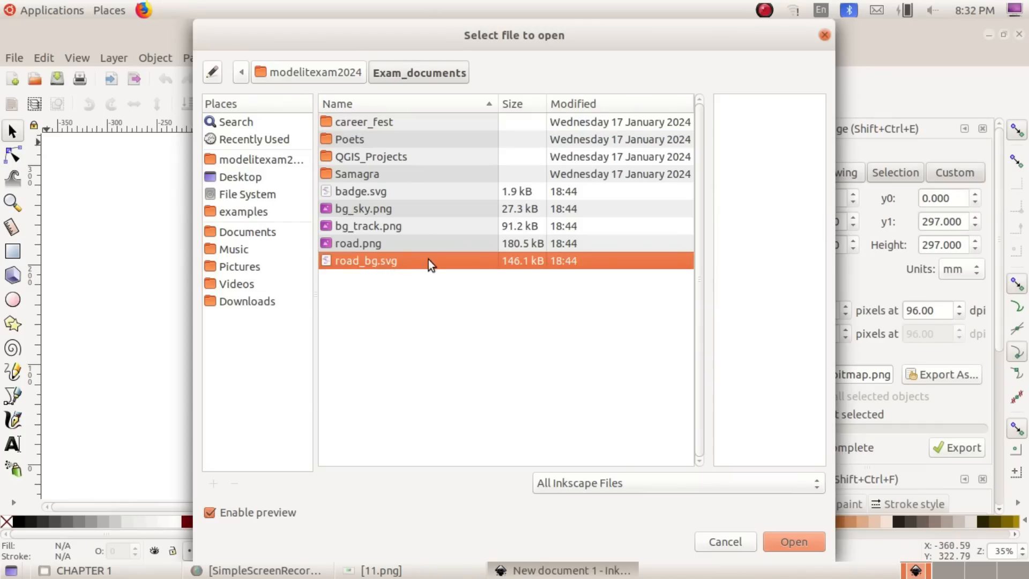
click(802, 535)
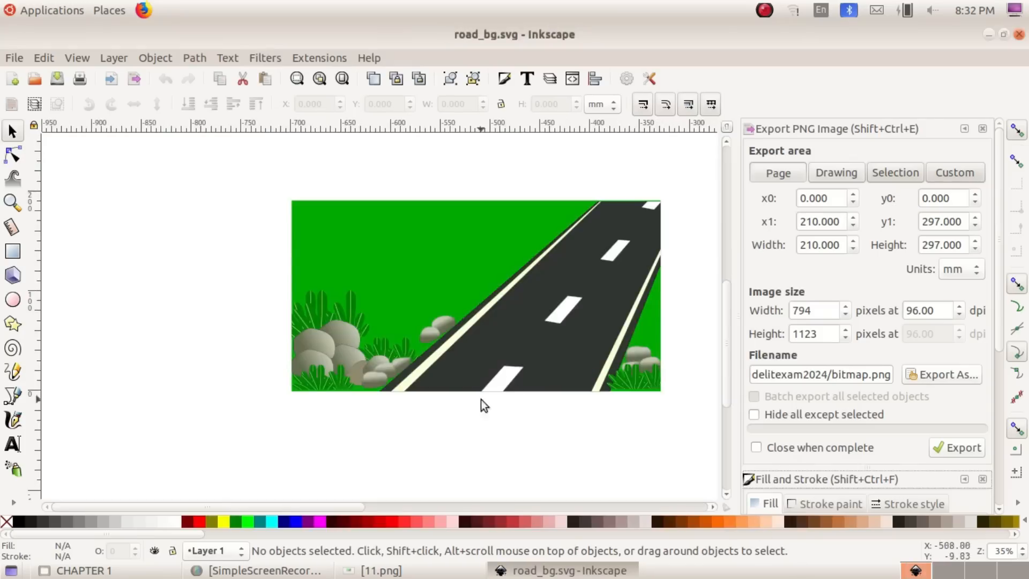
Step: Check the milestone in 11.png, then draw a white-filled rectangle about 85 by 138 mm beside the road picture for its body
drag(323, 505, 386, 501)
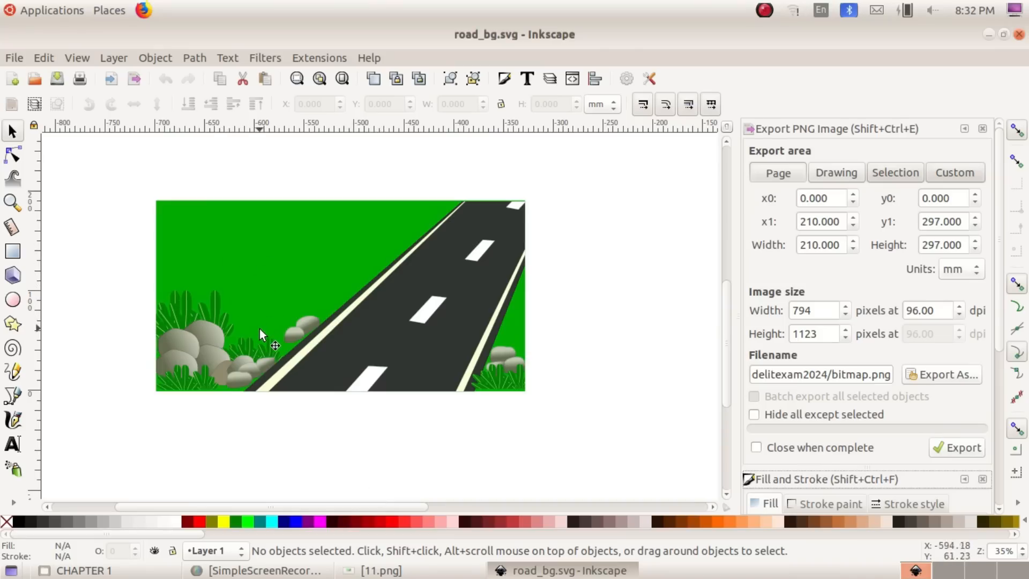
click(373, 570)
scroll(364, 227, up, 2)
scroll(363, 226, up, 4)
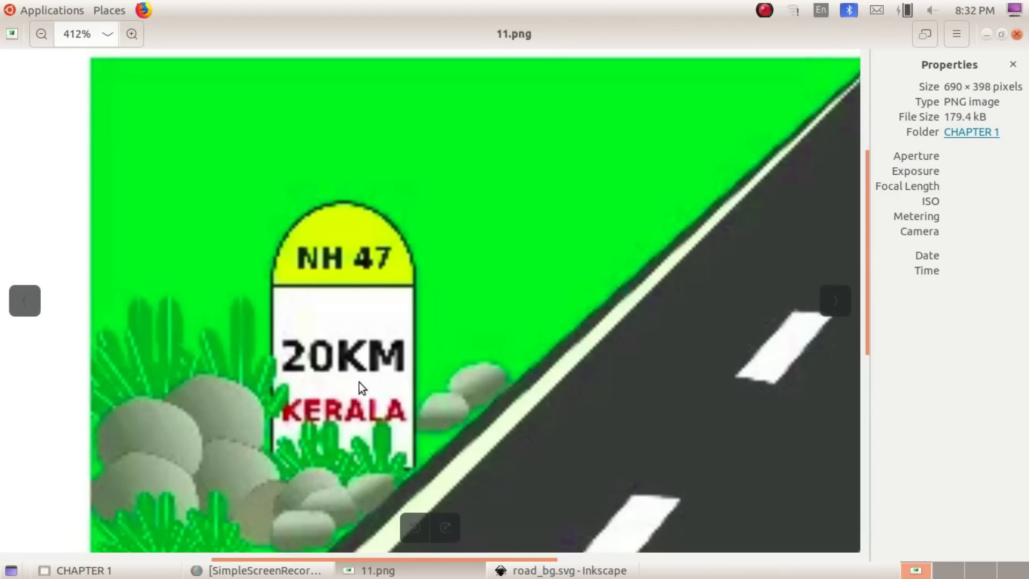
click(986, 34)
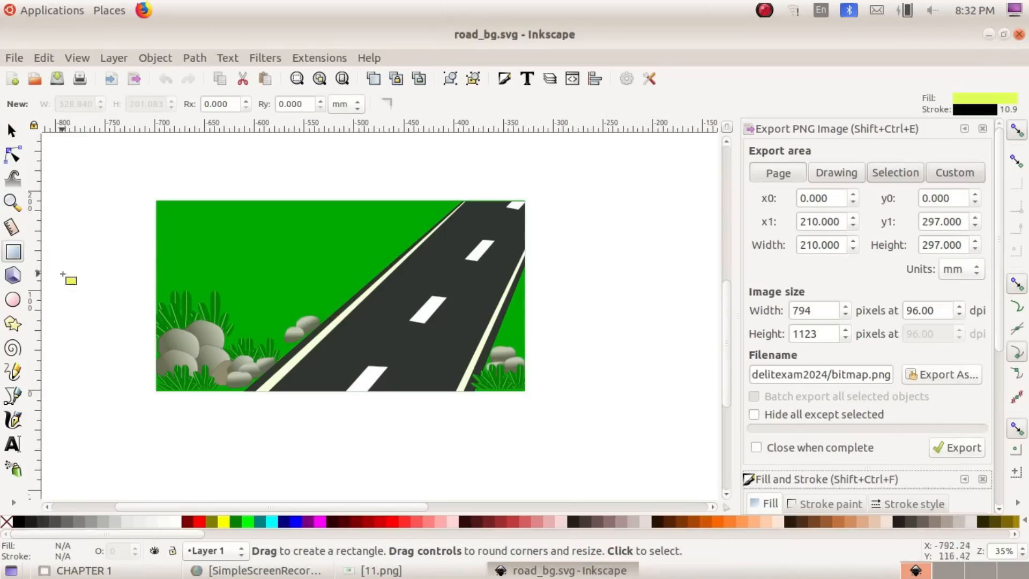
drag(63, 240, 144, 378)
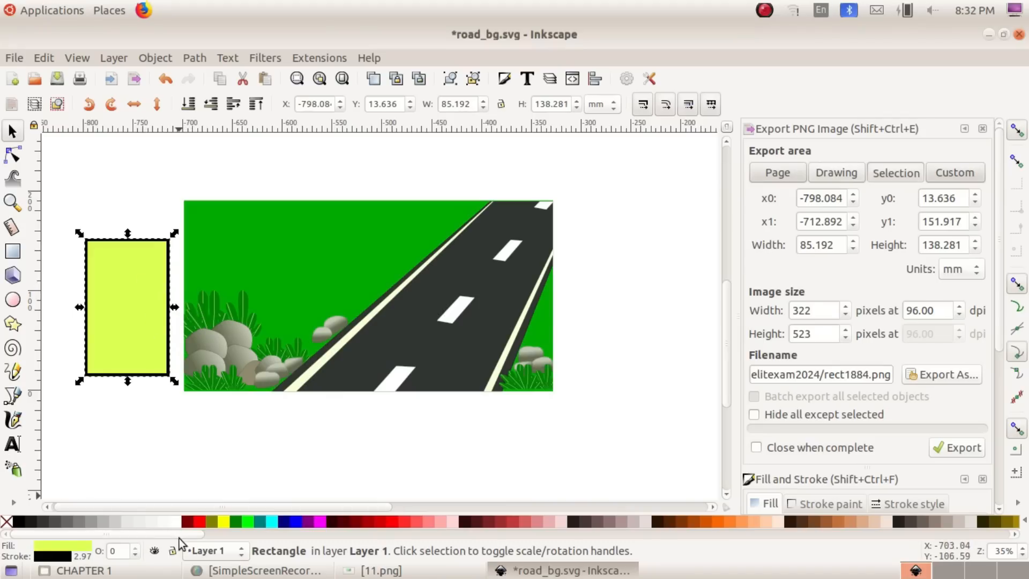
click(178, 524)
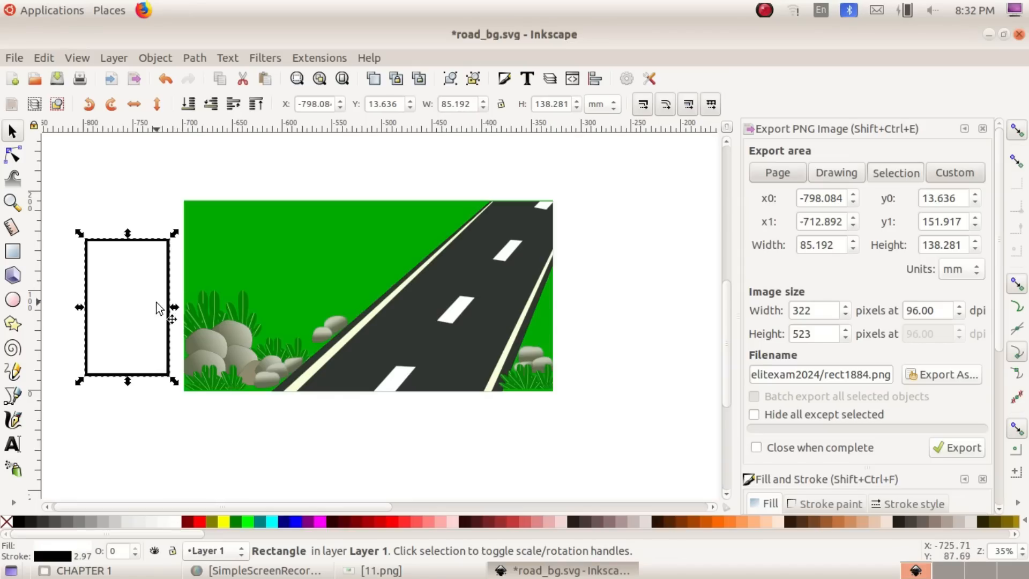
Step: Give the milestone rectangle a flat near-black stroke with a width of 1.566 mm
click(153, 57)
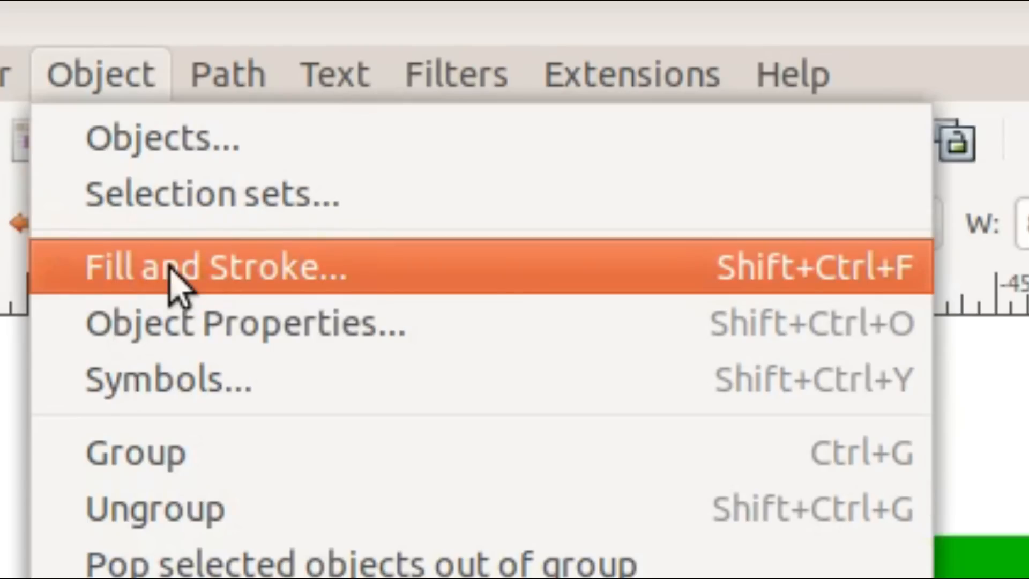
click(178, 121)
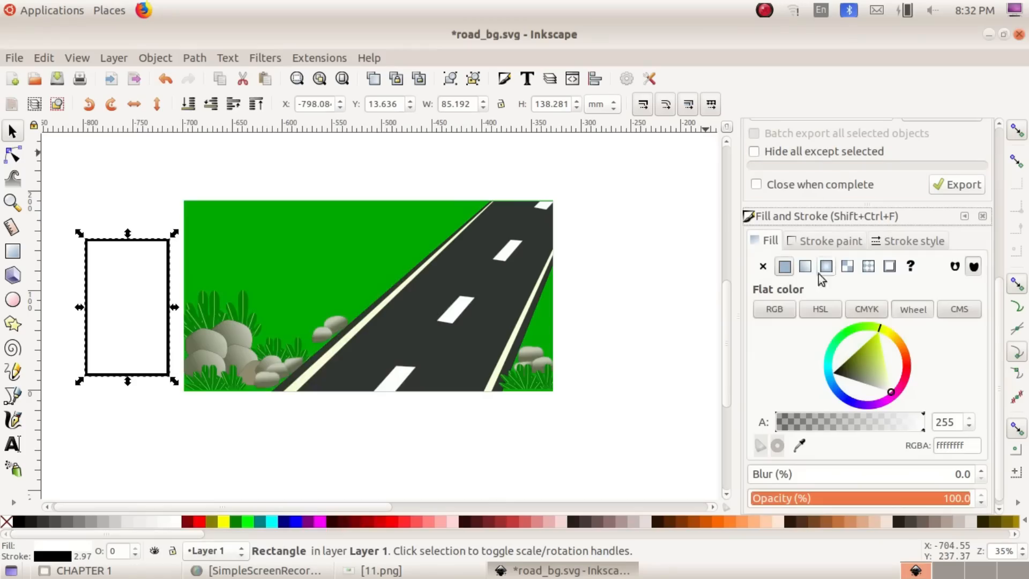
click(819, 242)
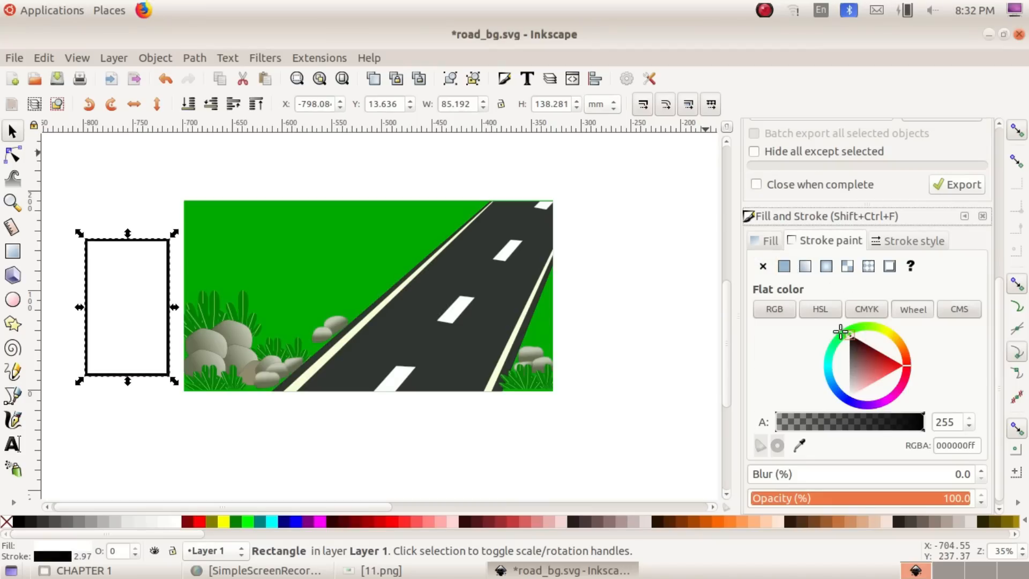
click(863, 360)
mouse_move(863, 361)
mouse_down()
mouse_move(873, 368)
mouse_move(841, 339)
mouse_up()
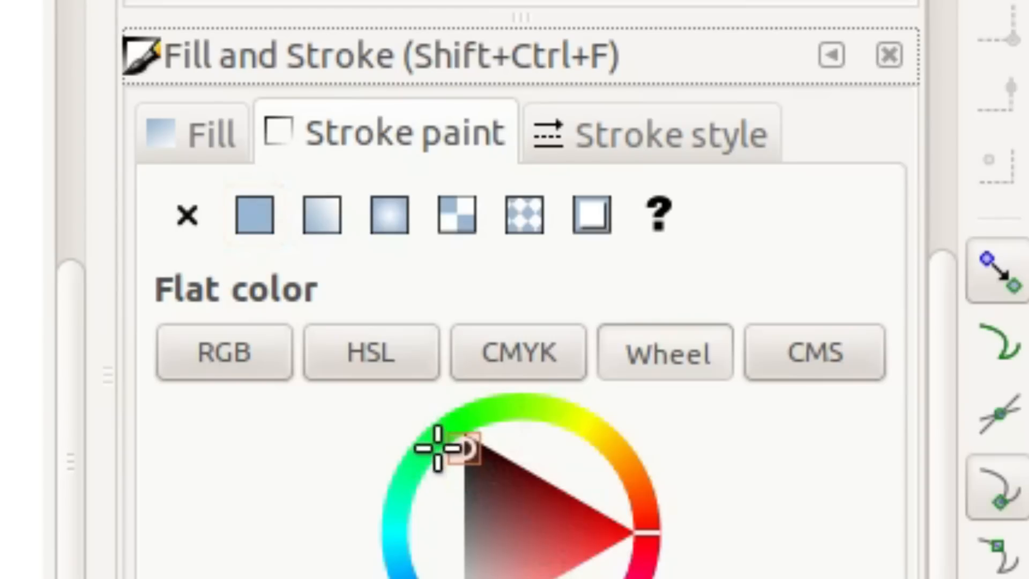
click(568, 150)
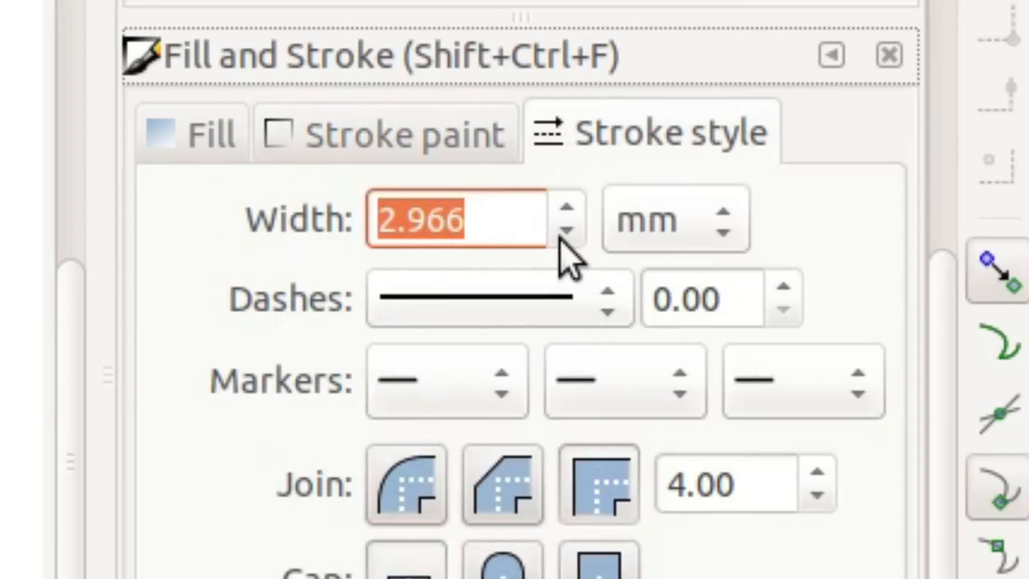
scroll(559, 238, down, 2)
scroll(560, 240, down, 9)
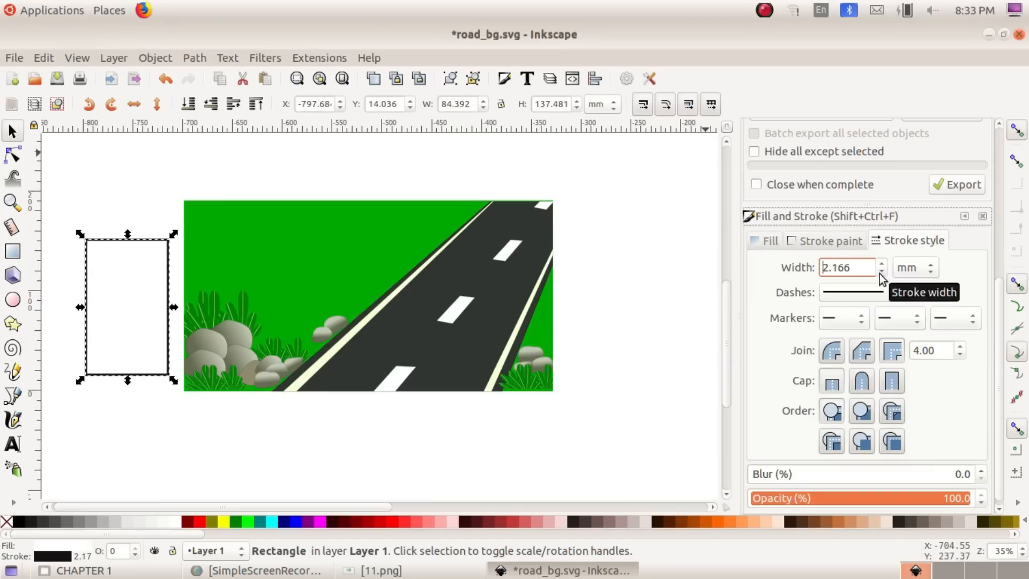
scroll(880, 273, down, 3)
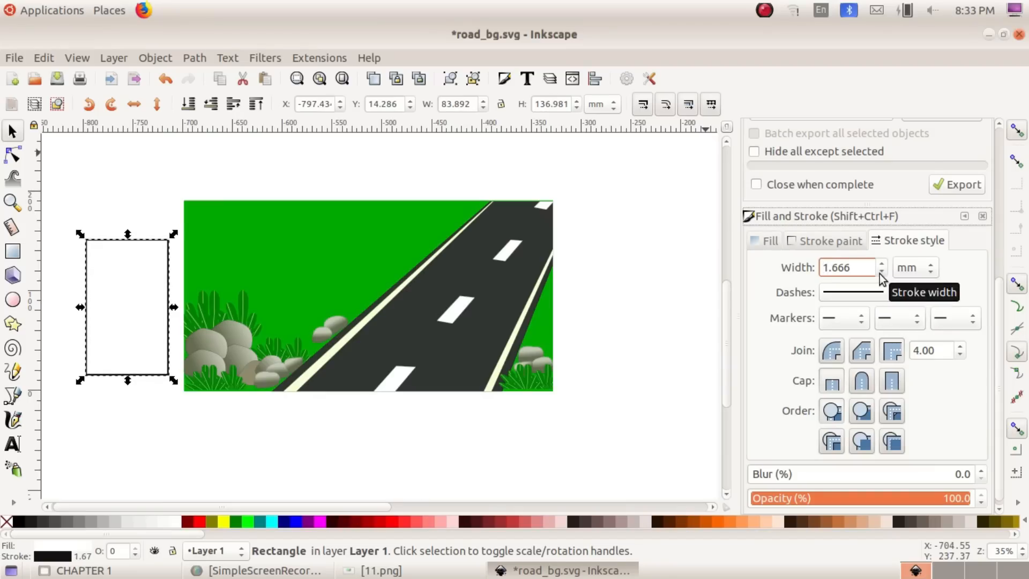
click(643, 381)
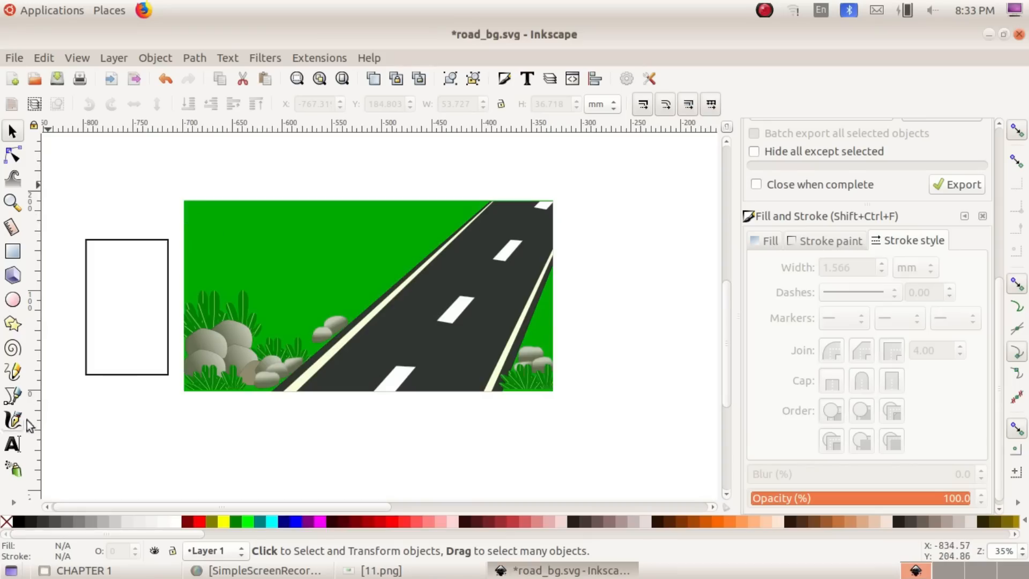
Step: Draw a half-circle segment and fit it onto the rectangle's upper edge at about 84 mm wide and 42 mm high
click(14, 304)
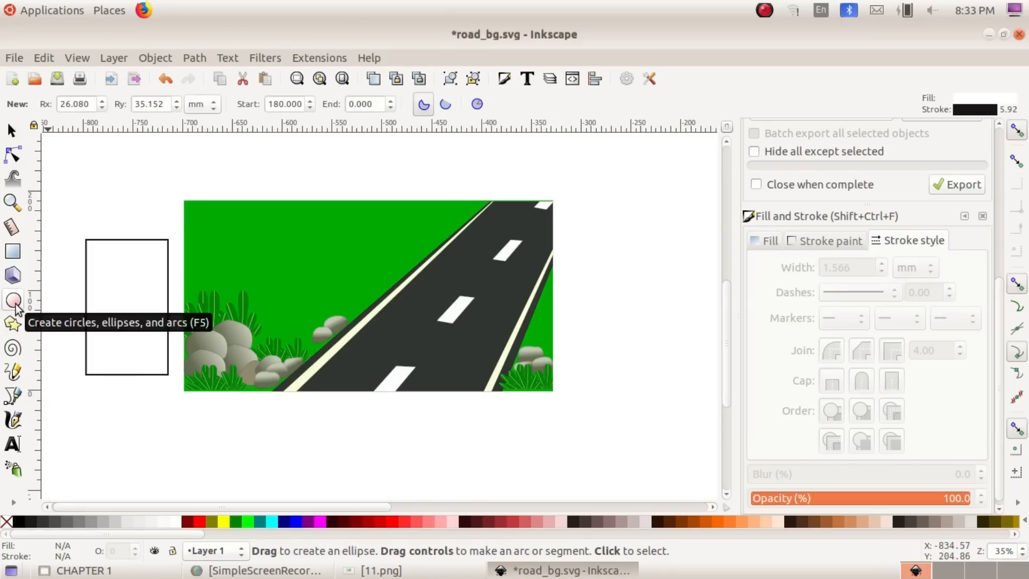
mouse_move(81, 169)
mouse_down()
mouse_move(156, 245)
mouse_move(168, 240)
mouse_move(157, 251)
mouse_up()
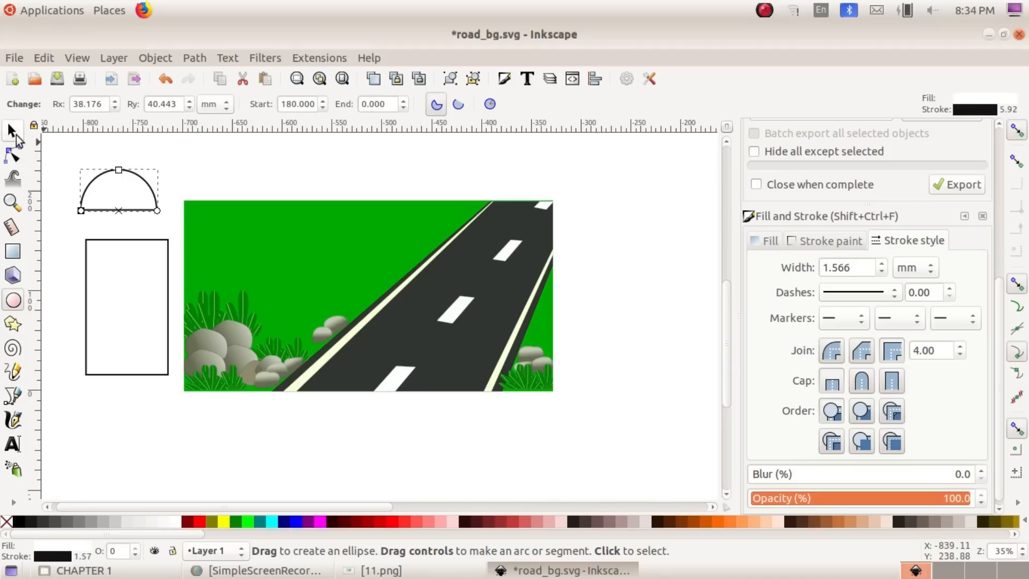
key(s)
drag(127, 196, 172, 217)
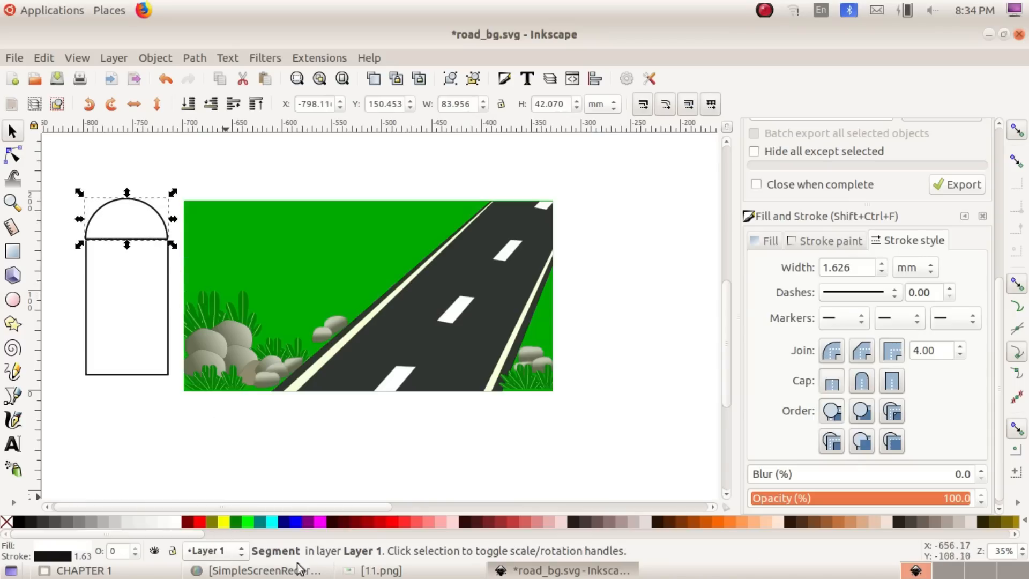
Step: Fill the milestone's half-circle cap with yellow and compare its shape with the model in 11.png
click(370, 571)
click(370, 570)
click(223, 521)
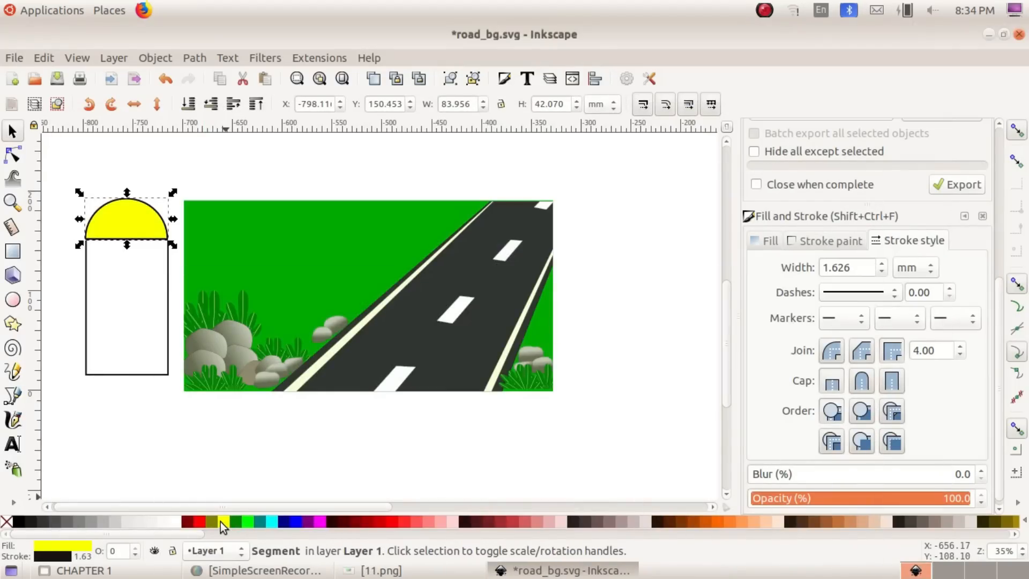
click(363, 568)
click(363, 570)
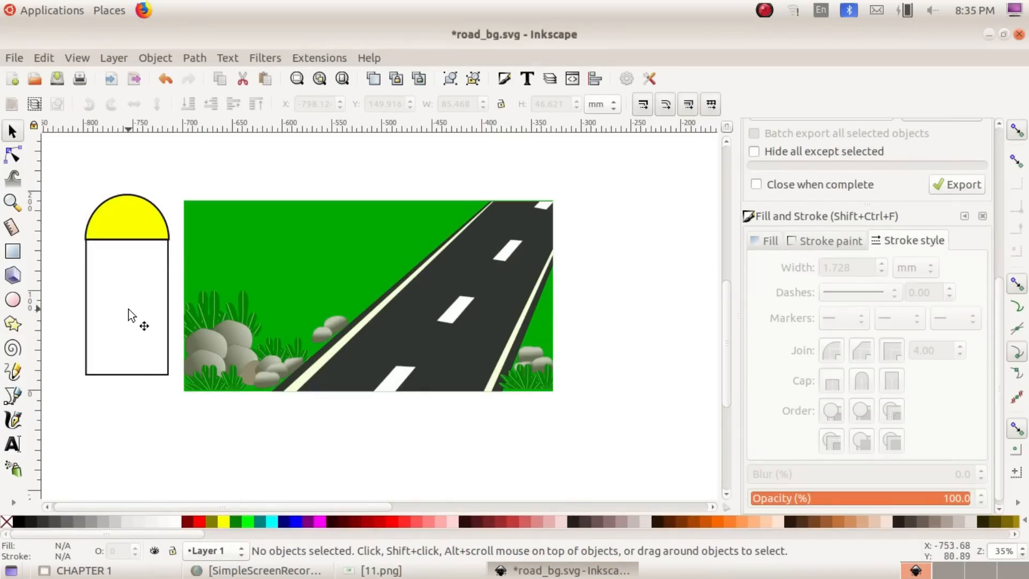
Step: Check the lettering in 11.png and add the text "NH 47" above the milestone's yellow cap
click(262, 570)
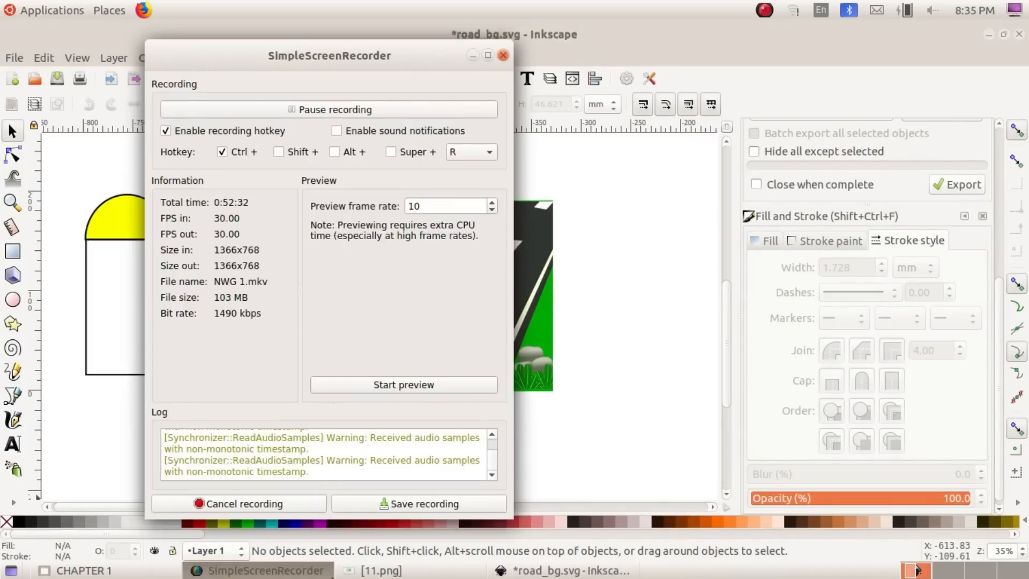
click(432, 572)
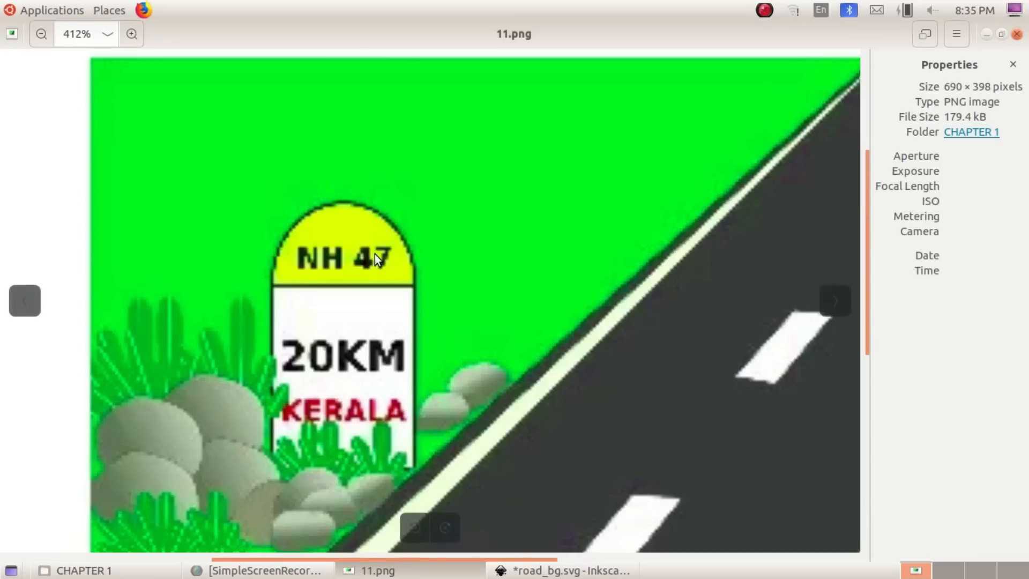
click(375, 570)
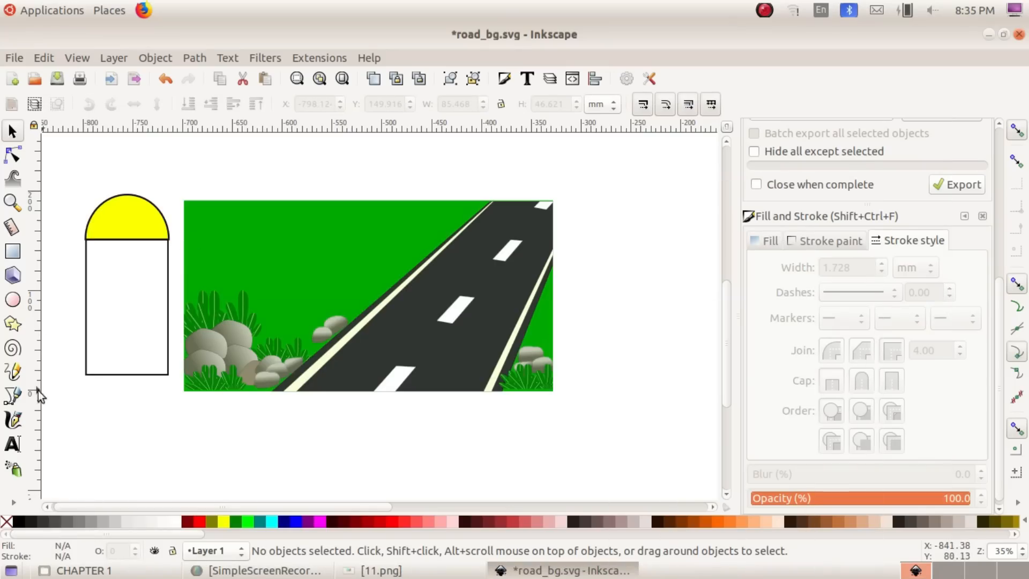
click(15, 444)
click(120, 167)
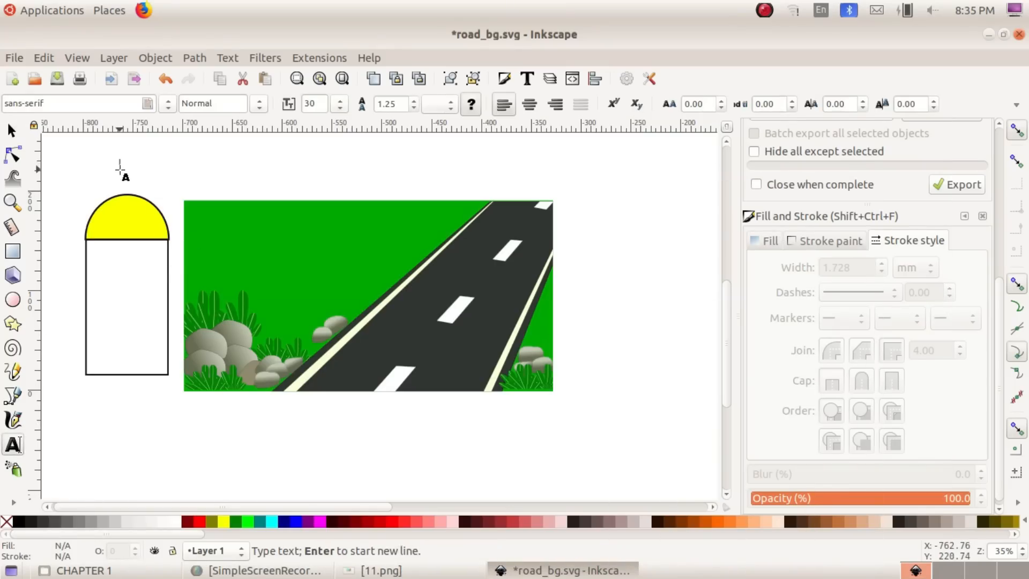
text(NH 47)
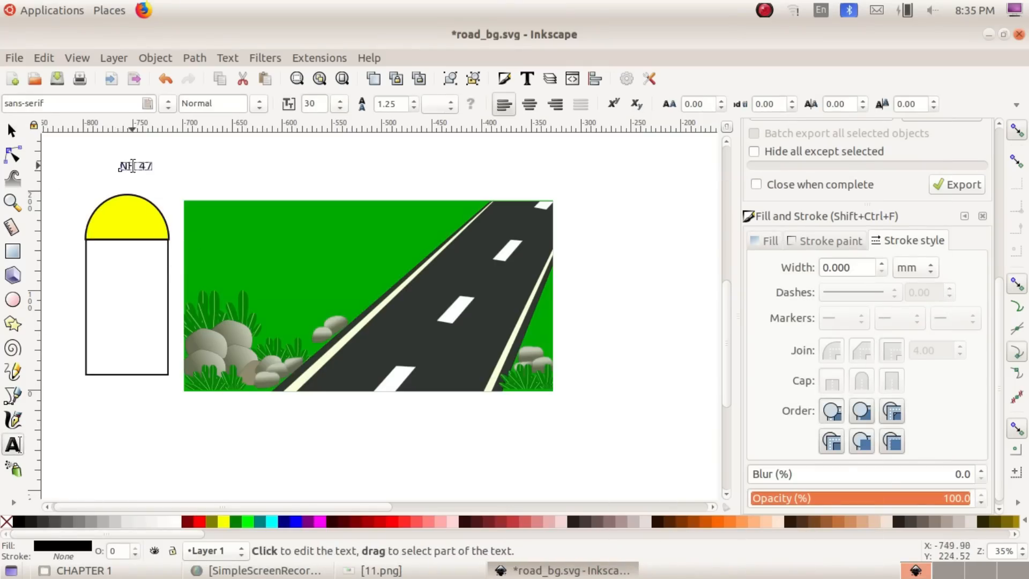
Step: Make the whole "NH 47" text bold and leave it selected as an object
drag(121, 166, 133, 166)
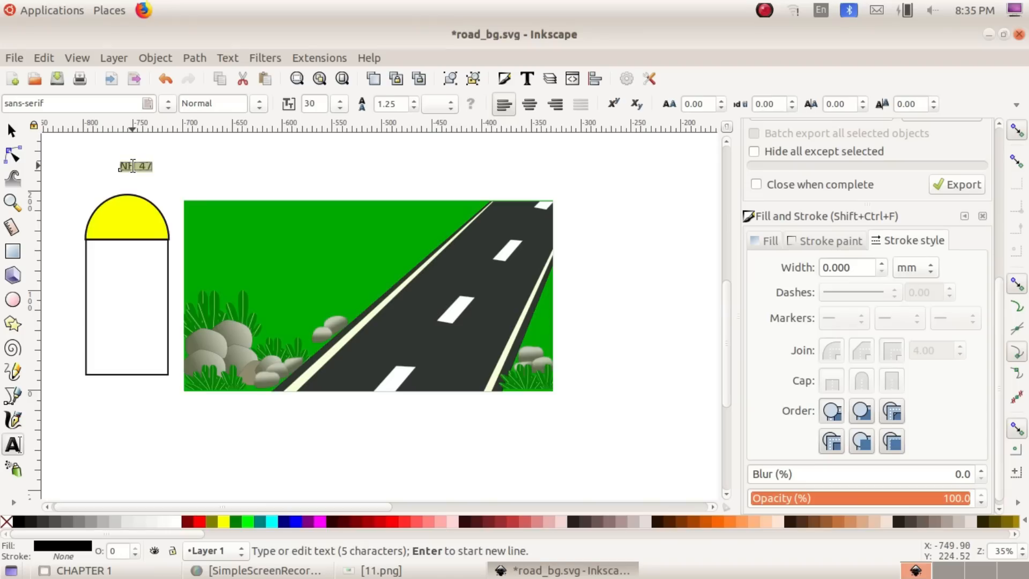
click(259, 104)
click(223, 169)
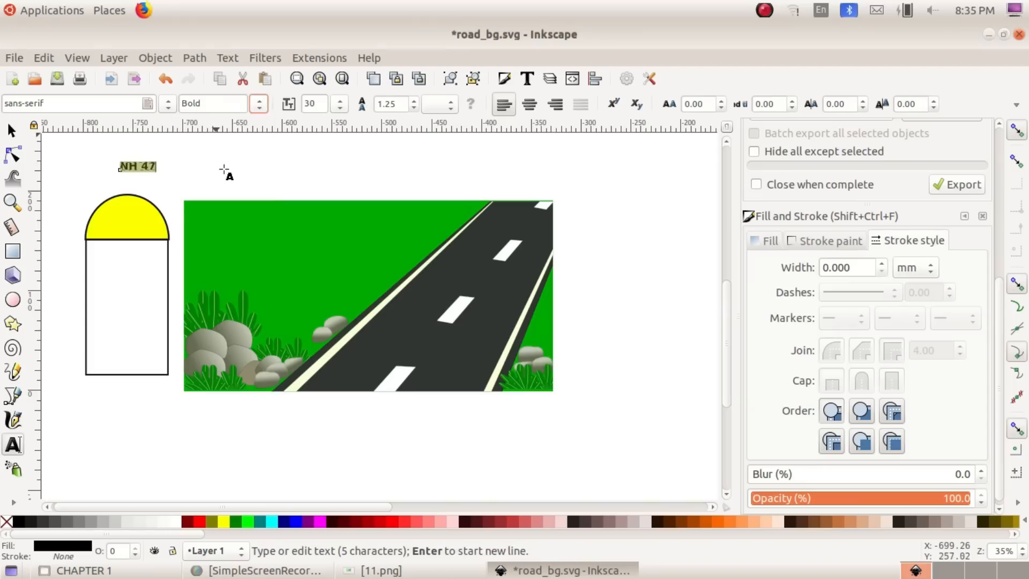
key(Escape)
click(12, 131)
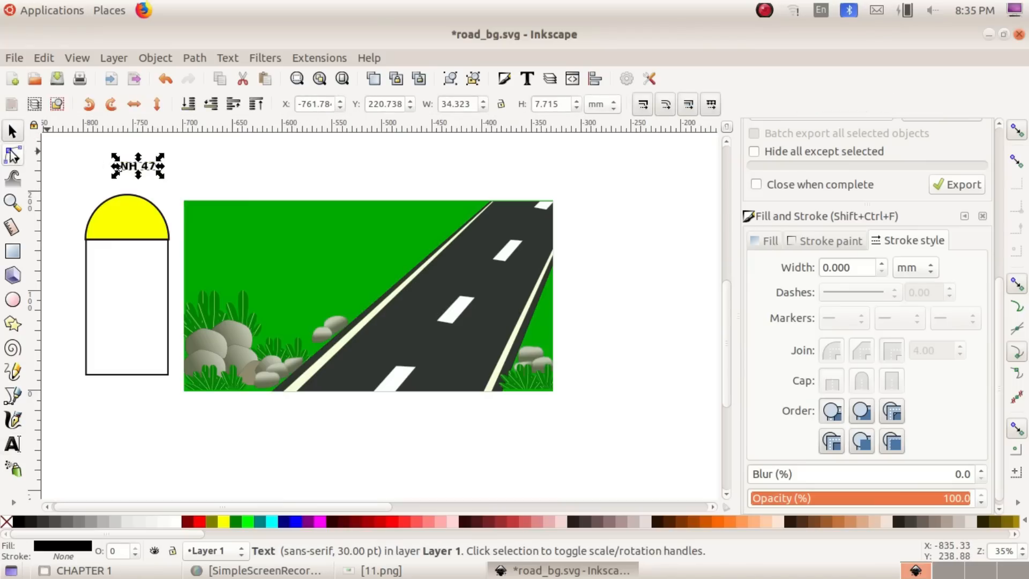
Step: Set the "NH 47" text to font size 56 and fit it inside the milestone's yellow cap at about 55 mm wide
click(13, 444)
key(Escape)
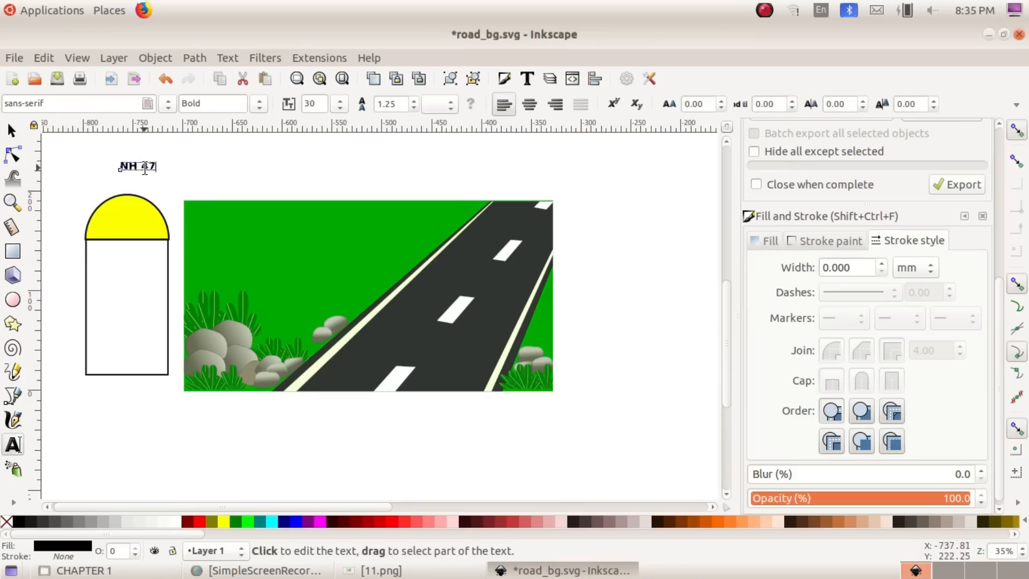
click(333, 108)
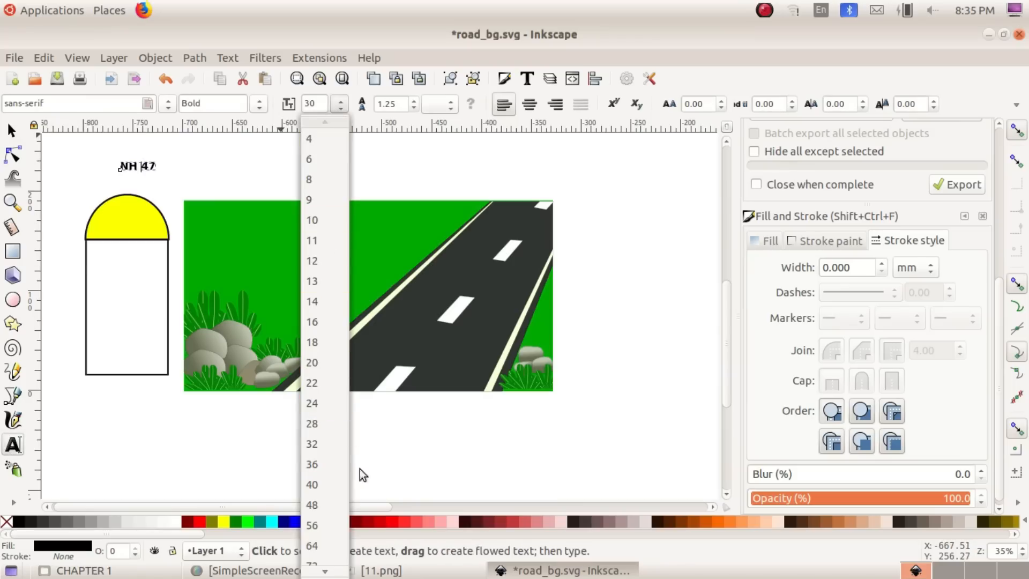
click(330, 518)
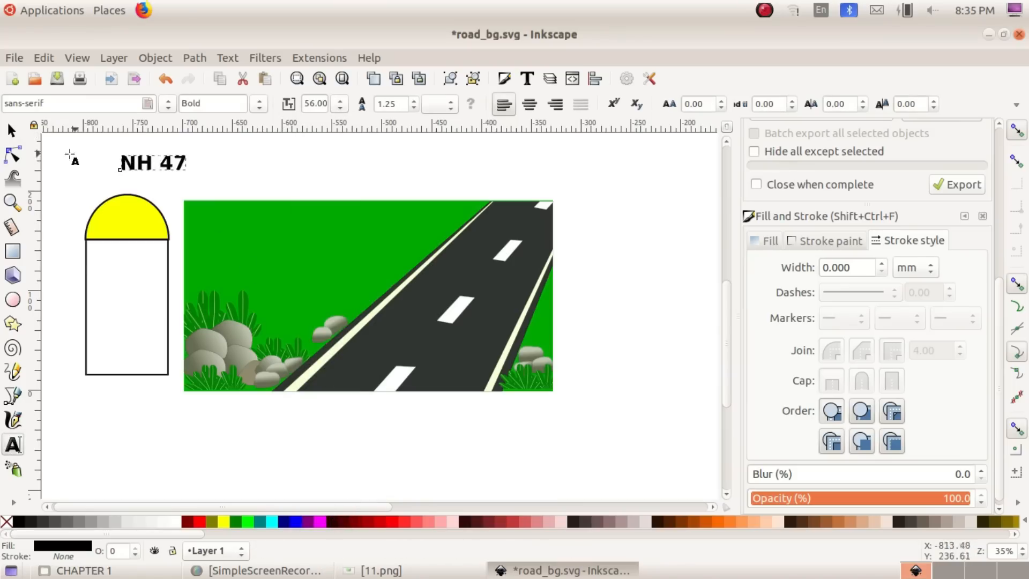
click(11, 133)
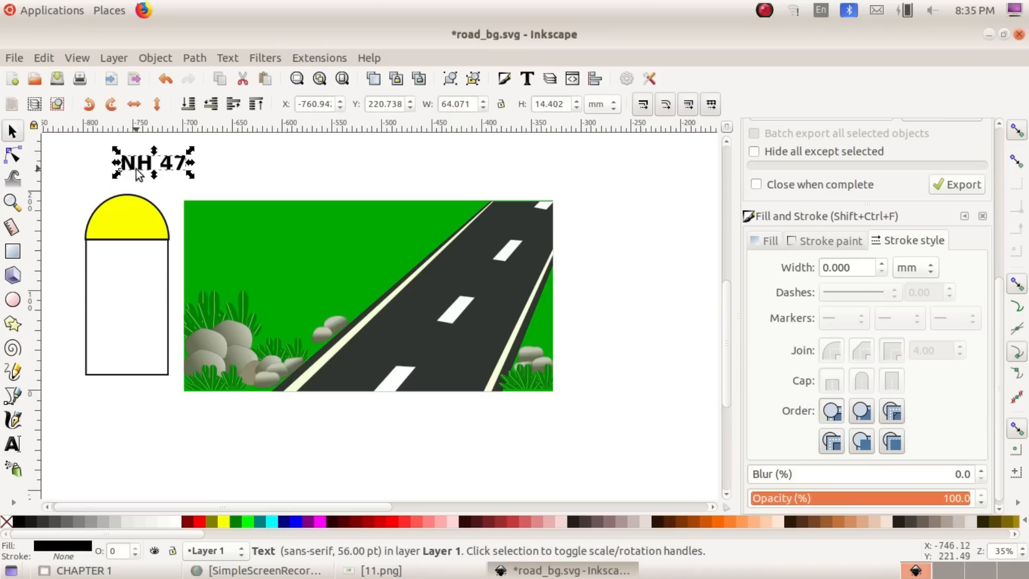
drag(138, 171, 110, 227)
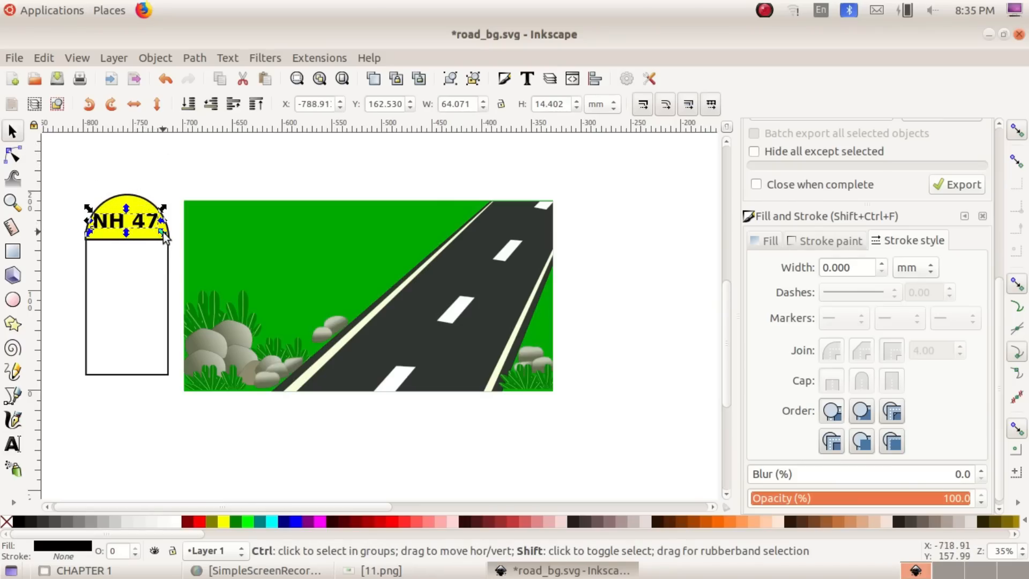
drag(163, 235, 158, 234)
Step: Check the lettering in 11.png and add the text "20KM" inside the milestone's white rectangle in road_bg.svg
key(alt+Tab)
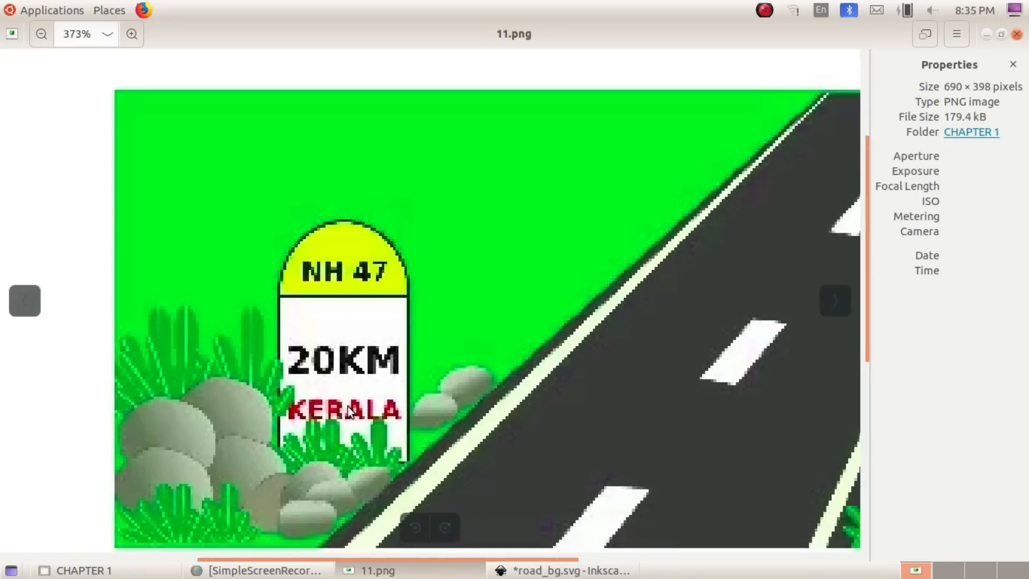
click(375, 570)
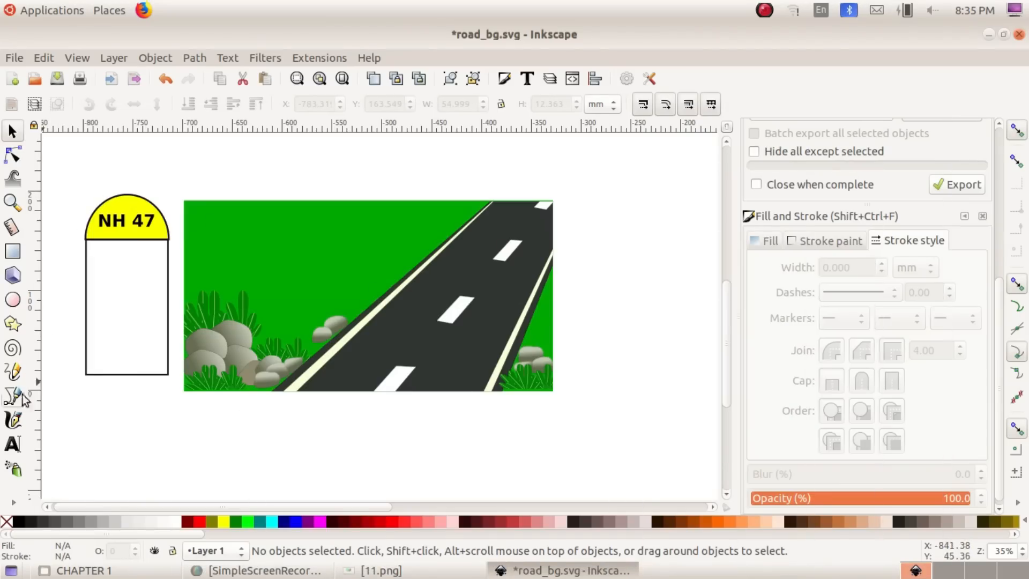
click(14, 445)
click(107, 289)
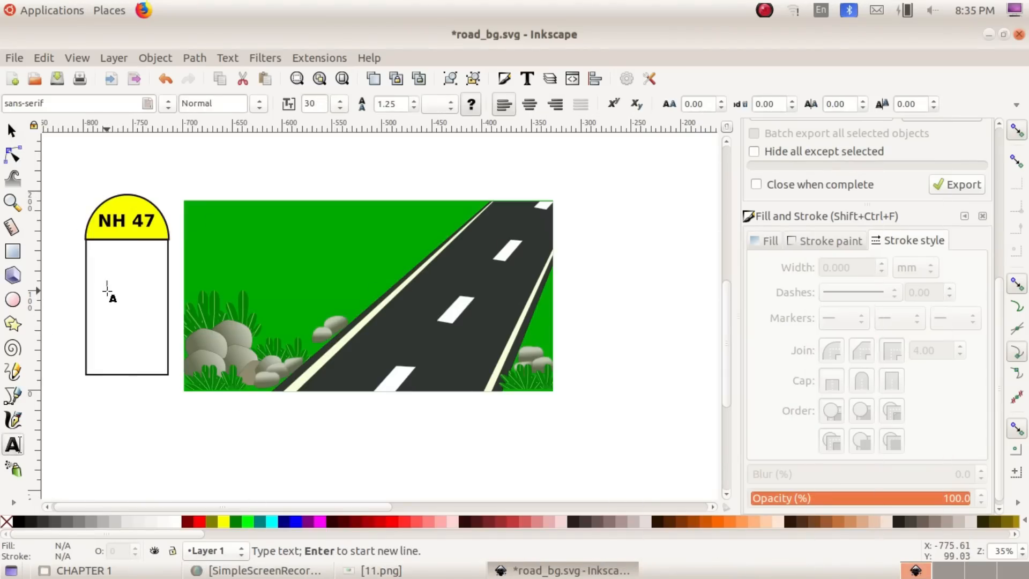
text(20 KM)
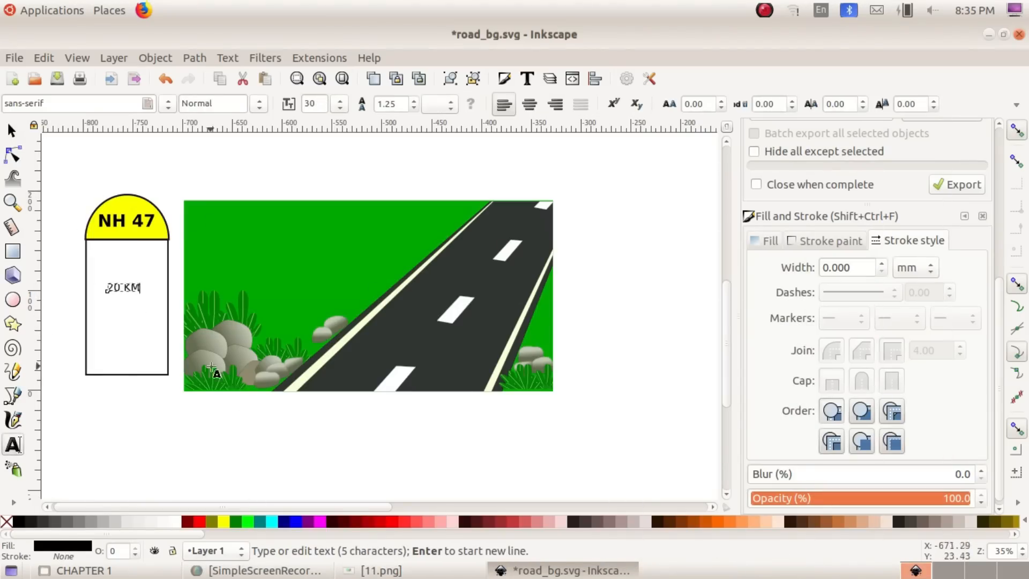
click(417, 567)
click(419, 568)
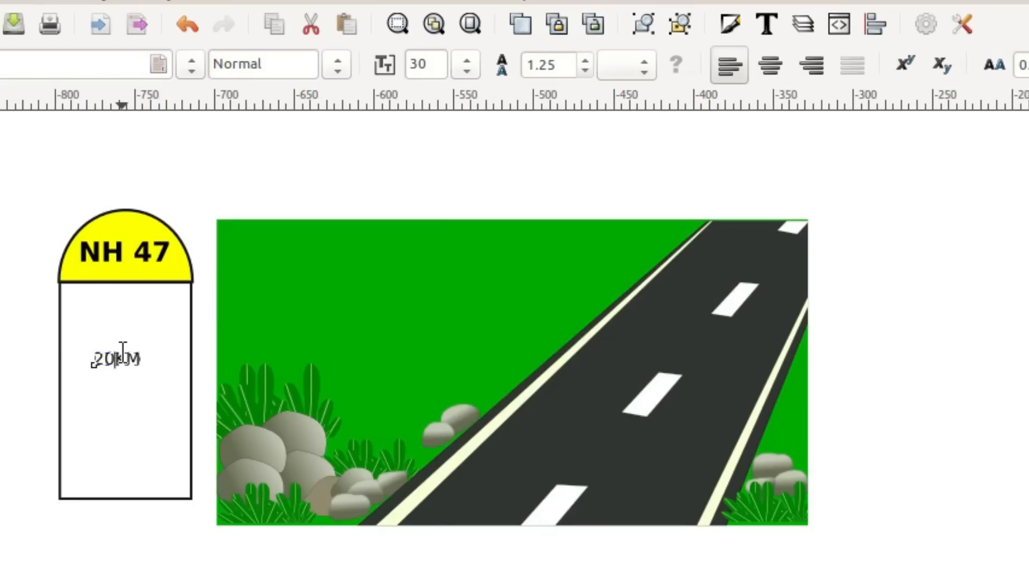
Step: Make the "20KM" text bold and set its font size to 56
double_click(123, 355)
click(340, 64)
click(318, 162)
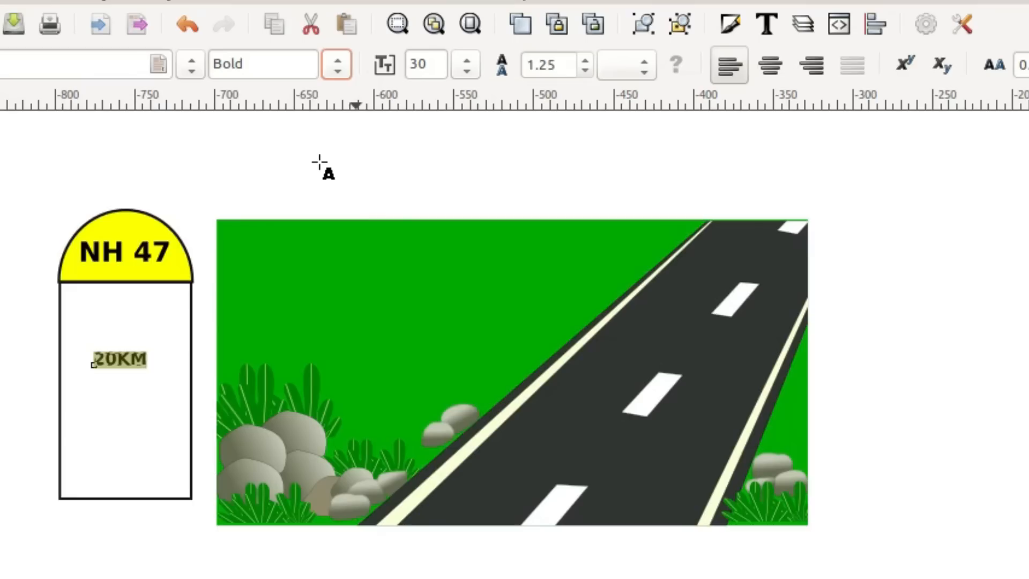
click(466, 64)
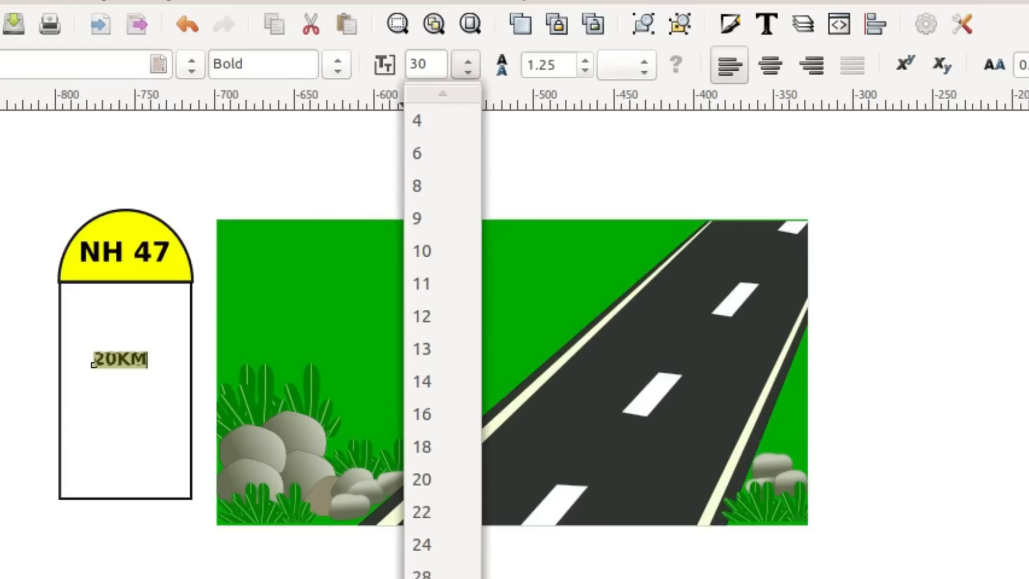
click(439, 576)
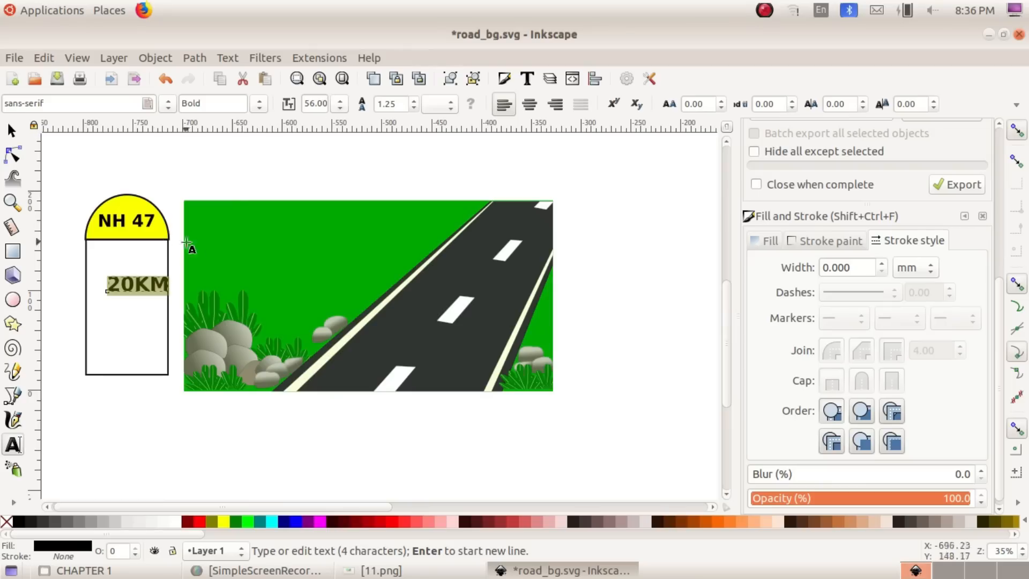
Step: Center "20KM" below the yellow cap at about 65 mm wide and compare the layout with 11.png
click(12, 131)
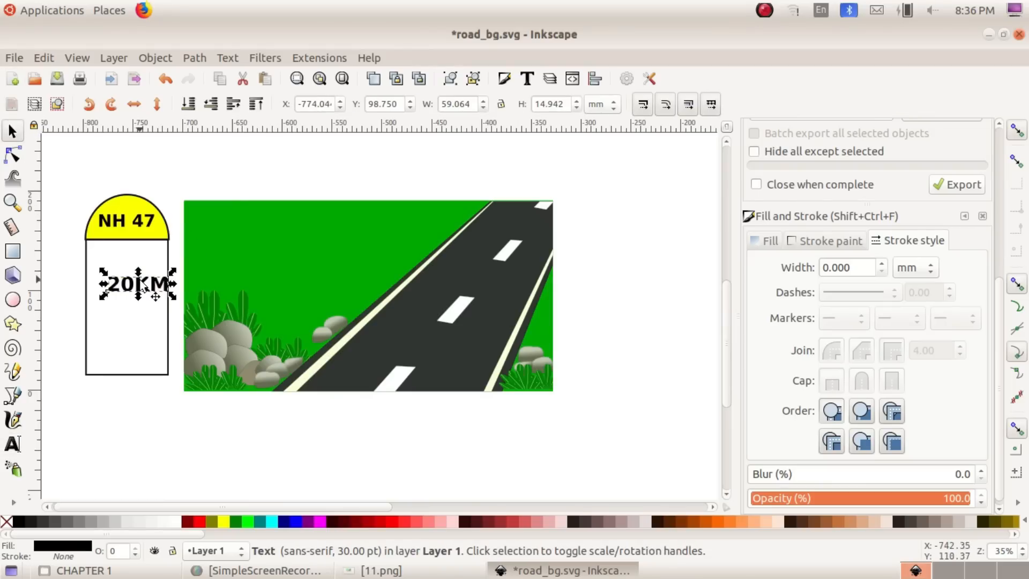
drag(139, 278, 125, 279)
click(375, 571)
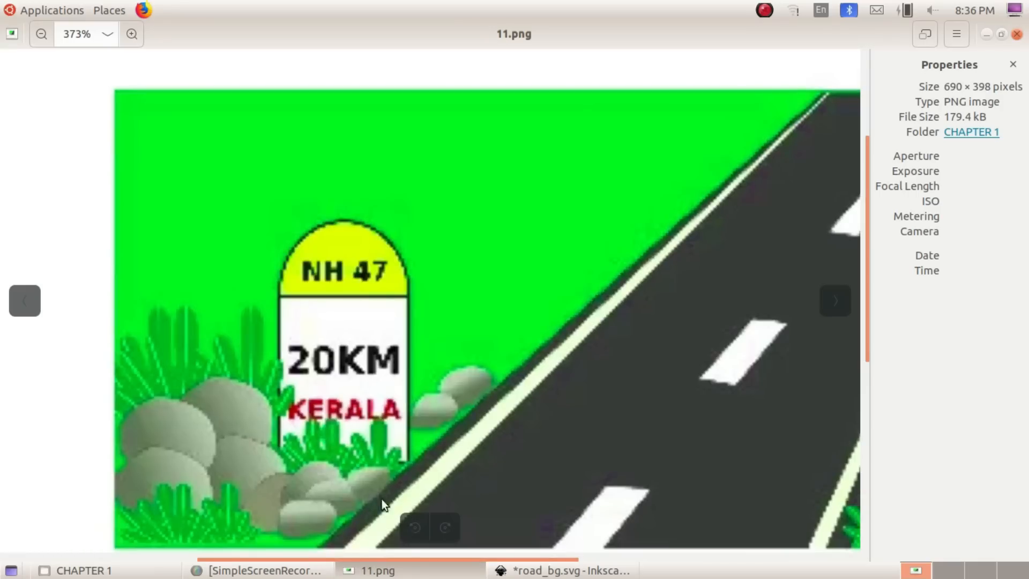
click(434, 571)
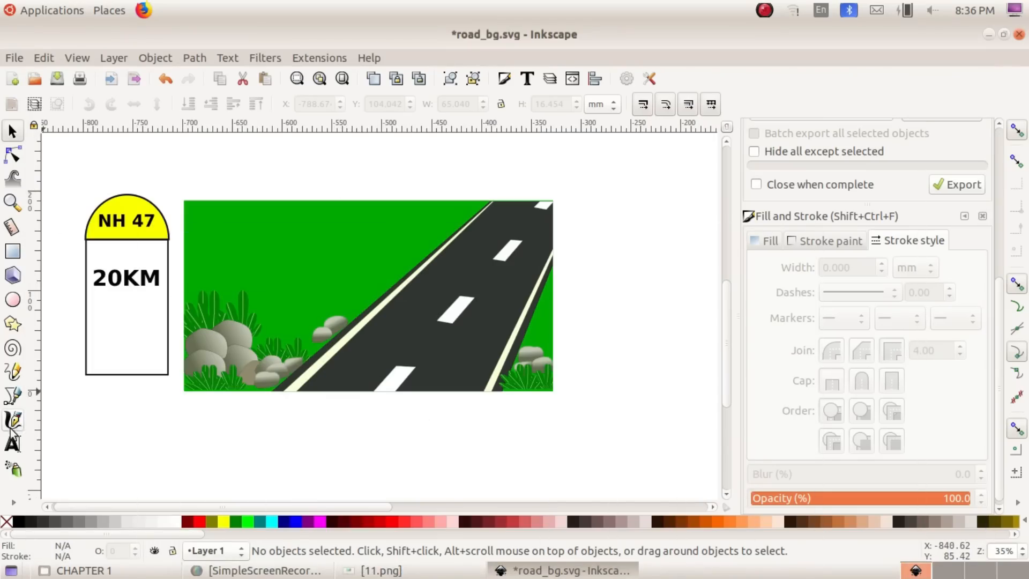
Step: Add the text "KERALA" below "20KM" and make it bold at font size 40
click(14, 444)
click(113, 317)
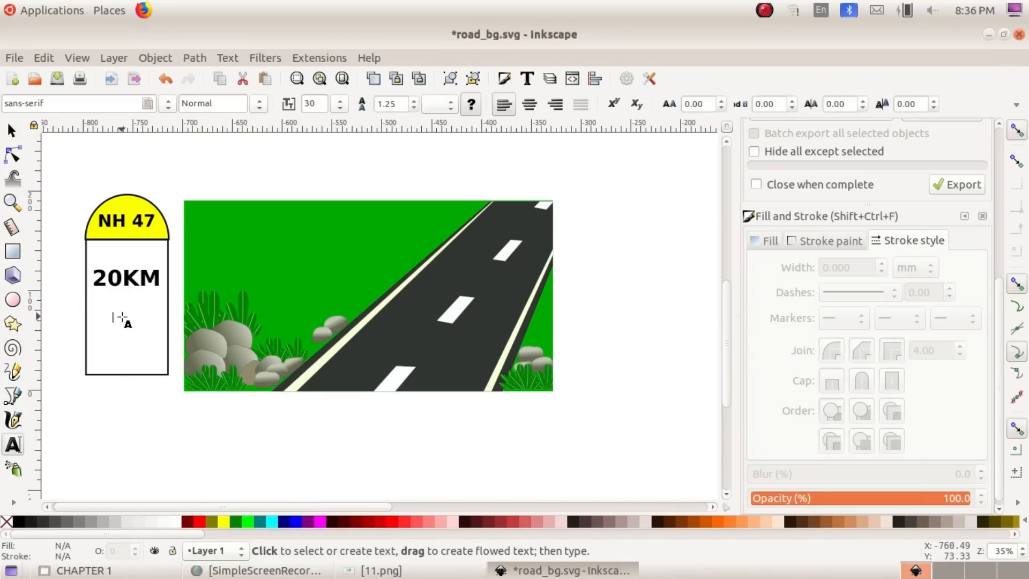
text(KERALA)
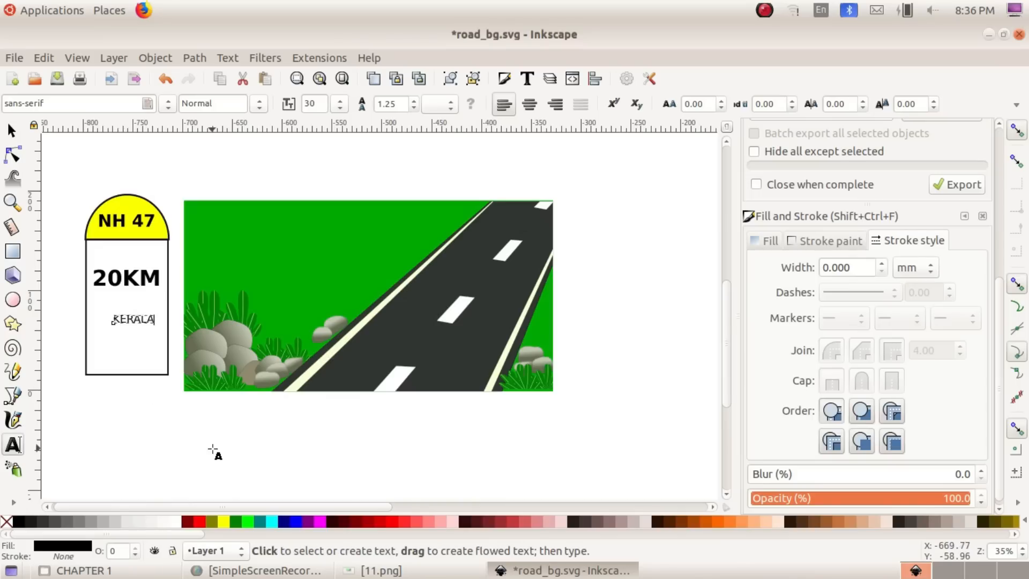
double_click(139, 320)
click(259, 103)
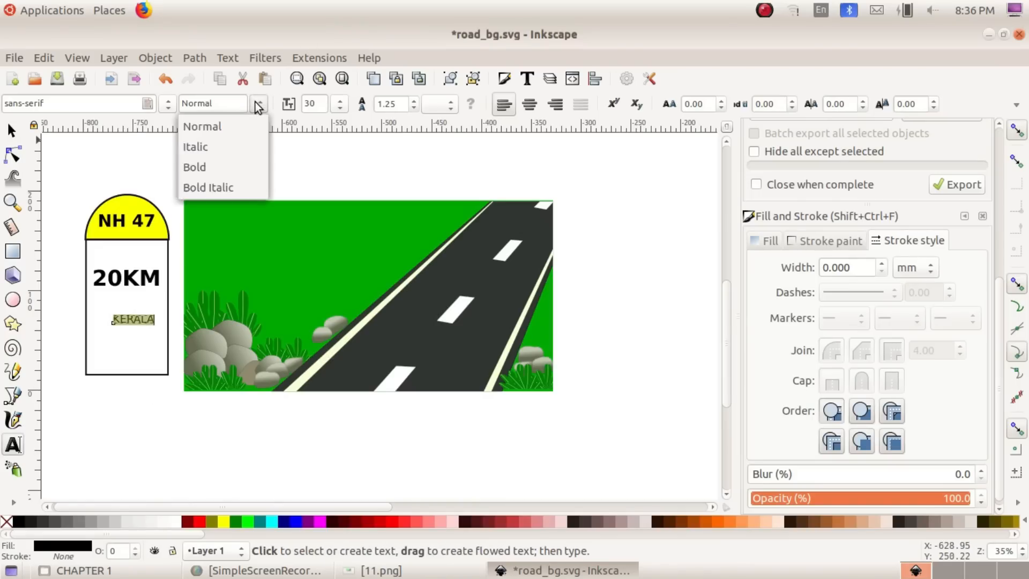
click(230, 161)
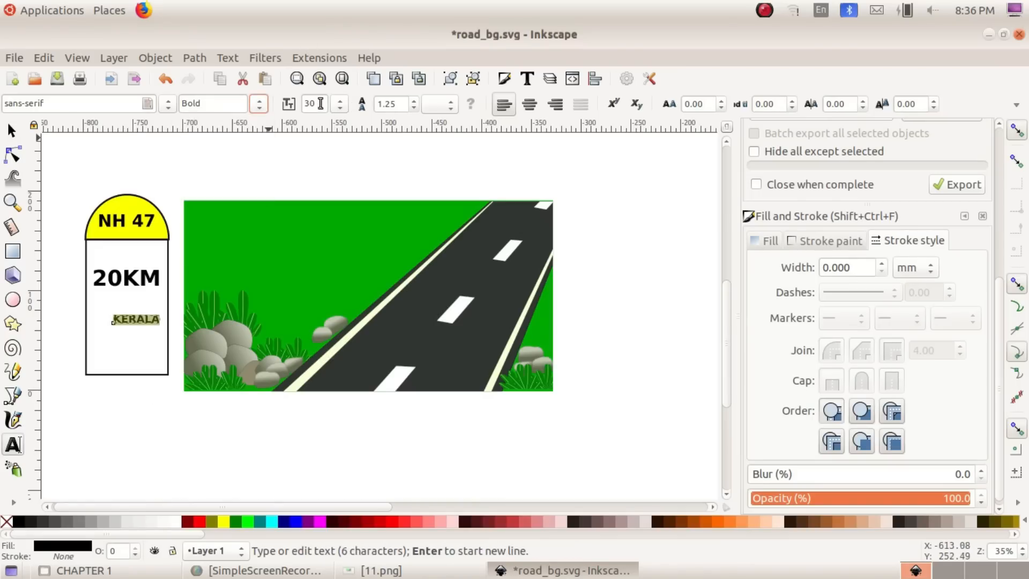
click(338, 106)
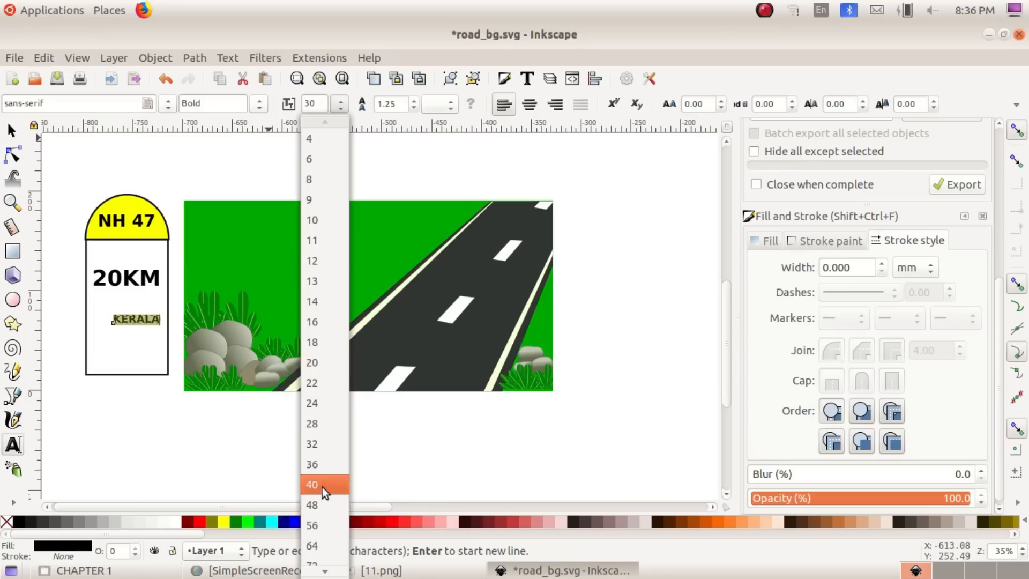
click(322, 485)
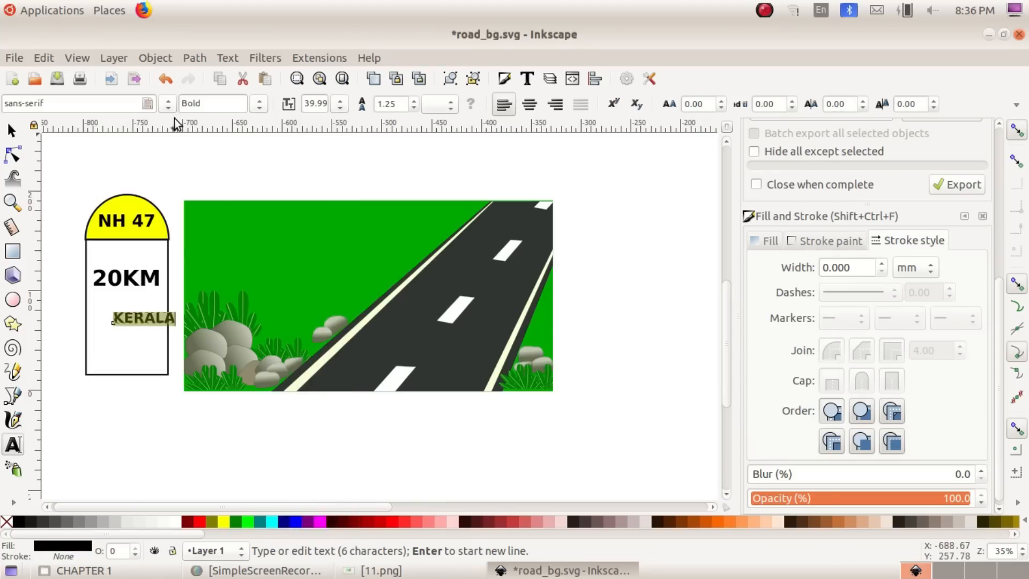
Step: Fit "KERALA" centered just below "20KM" at about 71 mm wide and fill it with red
click(13, 130)
drag(148, 321, 130, 307)
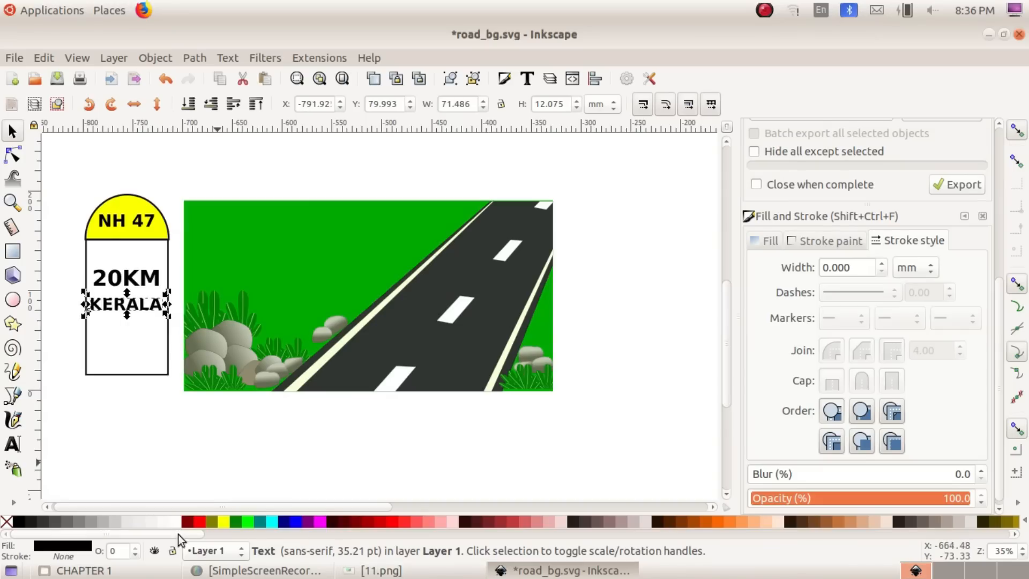
click(372, 522)
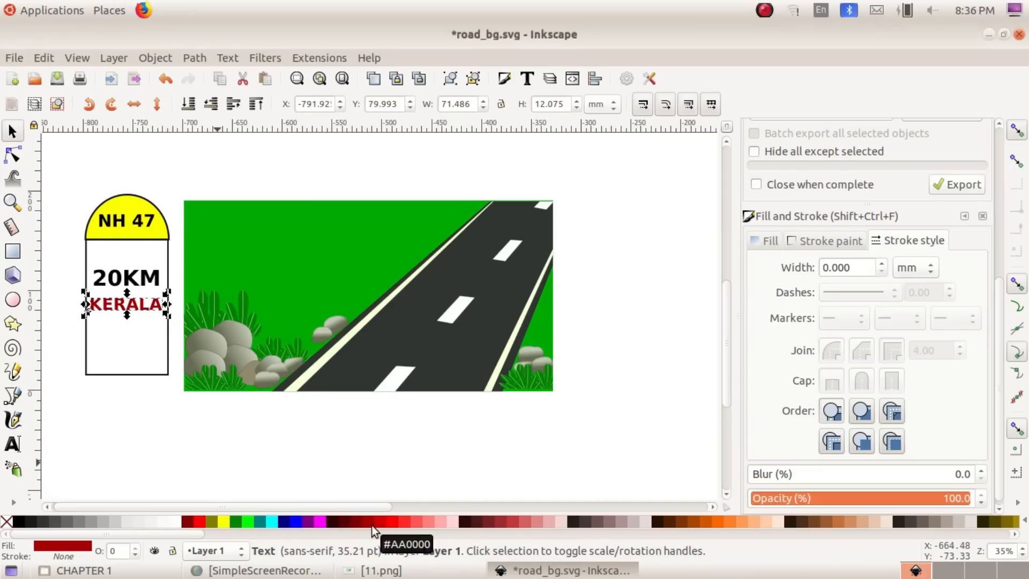
click(381, 523)
key(Escape)
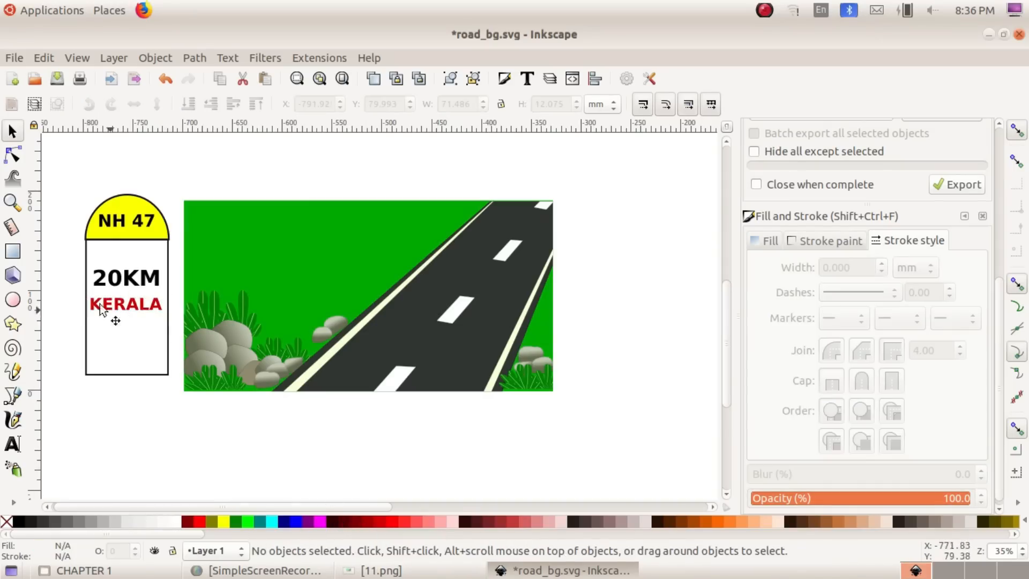
click(101, 301)
key(Right)
key(Right)
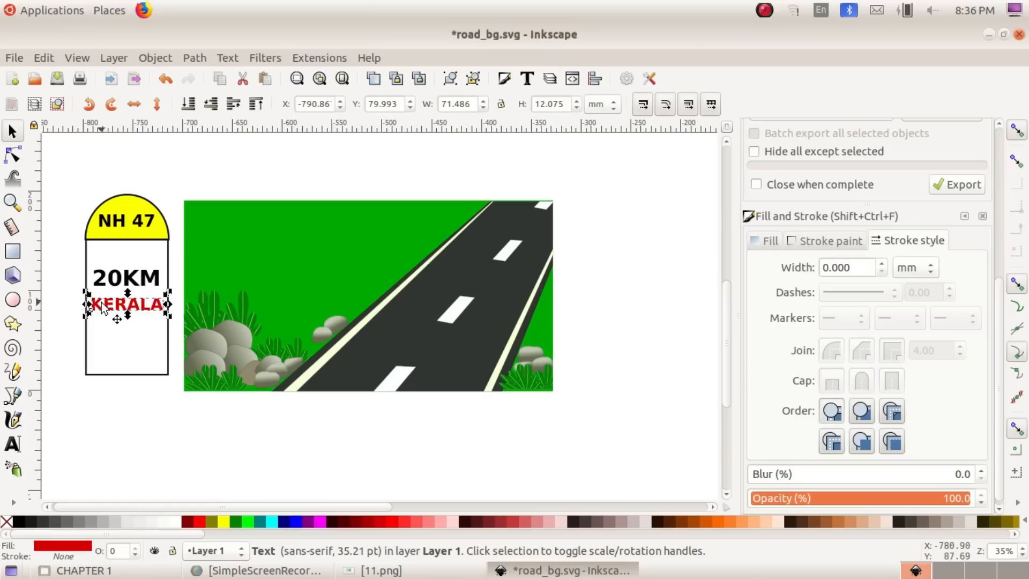
click(317, 441)
Step: Shorten the milestone's white rectangle from its lower edge to about 108 mm high
click(138, 355)
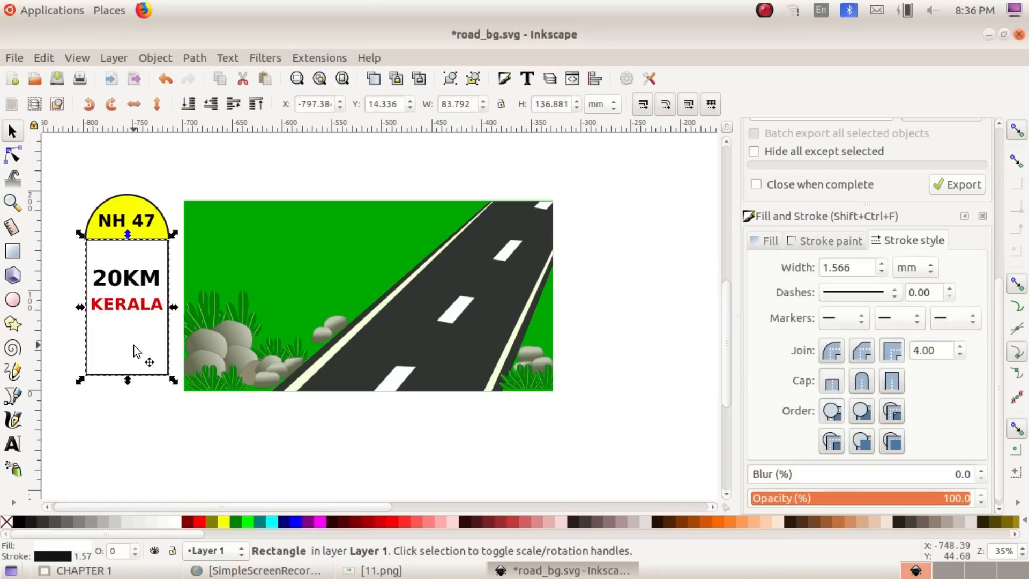
drag(130, 382, 129, 352)
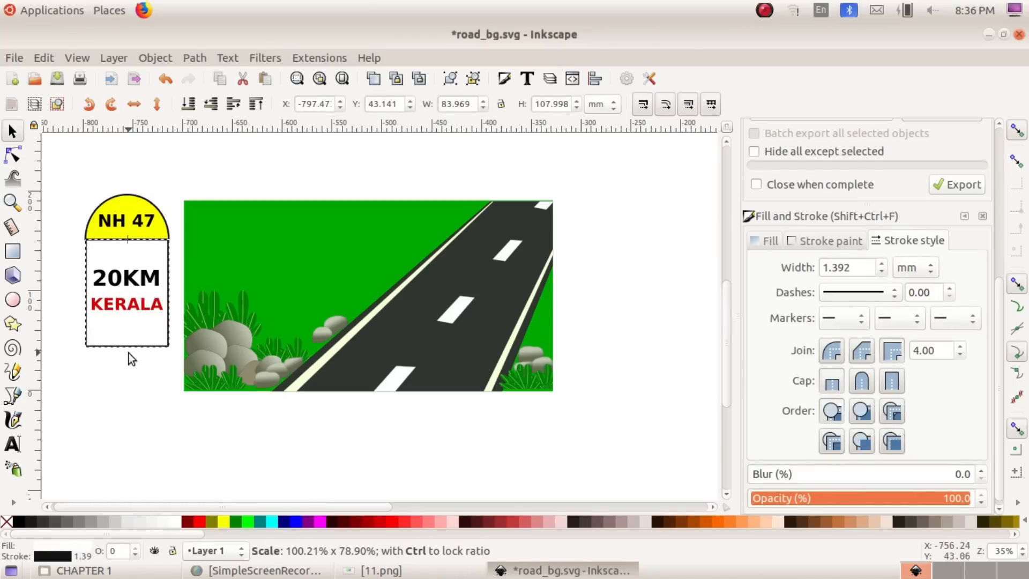
click(163, 399)
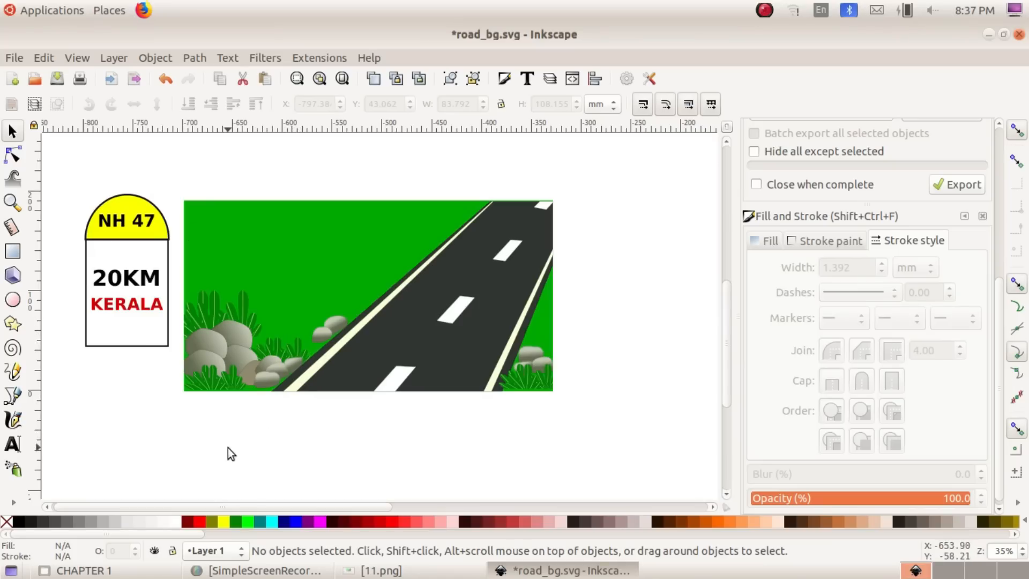
key(ctrl+z)
drag(159, 239, 374, 397)
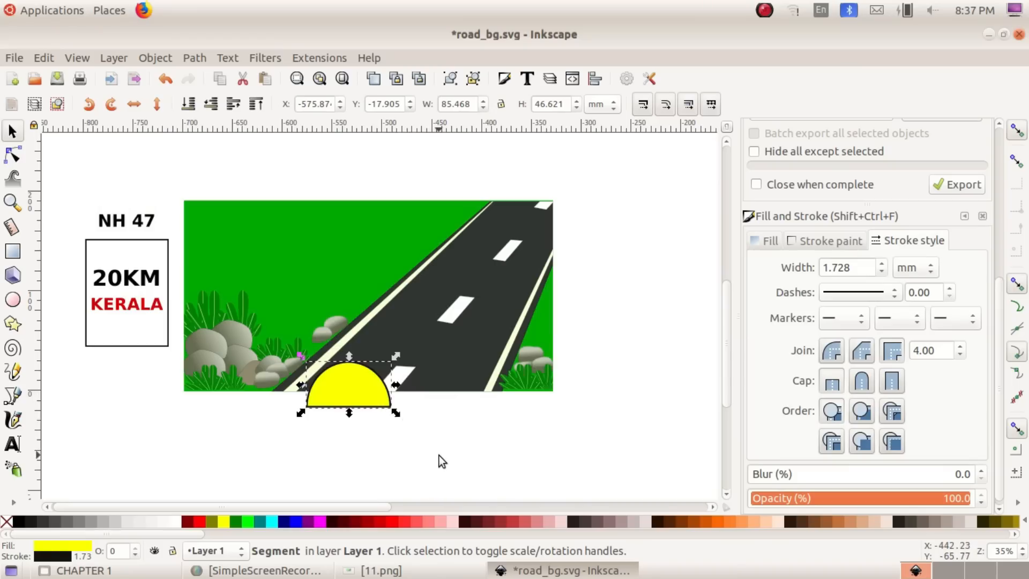
key(ctrl+z)
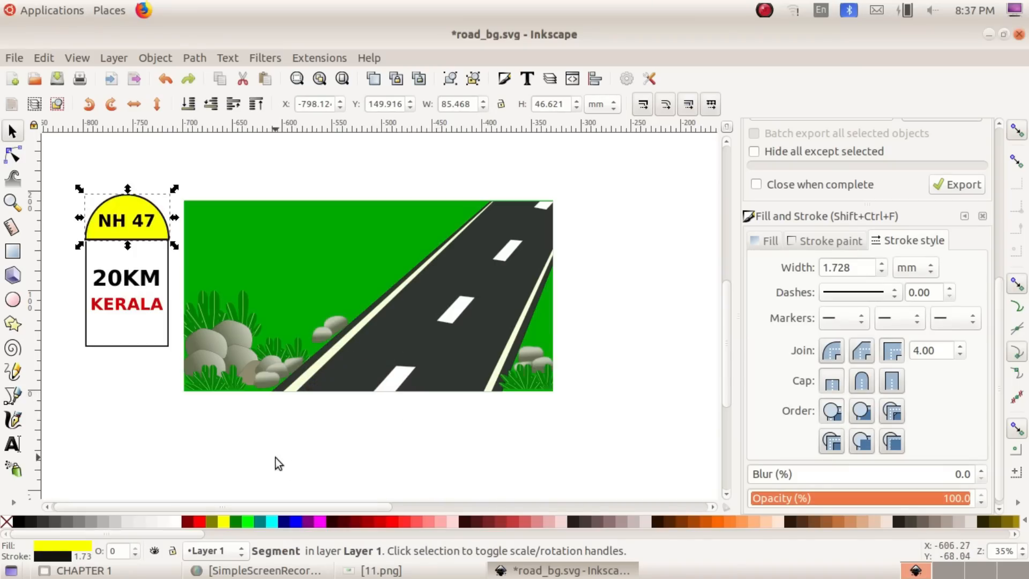
Step: Select the milestone's cap, rectangle and three texts and group them into one object
click(97, 190)
drag(63, 172, 192, 389)
click(162, 58)
click(176, 170)
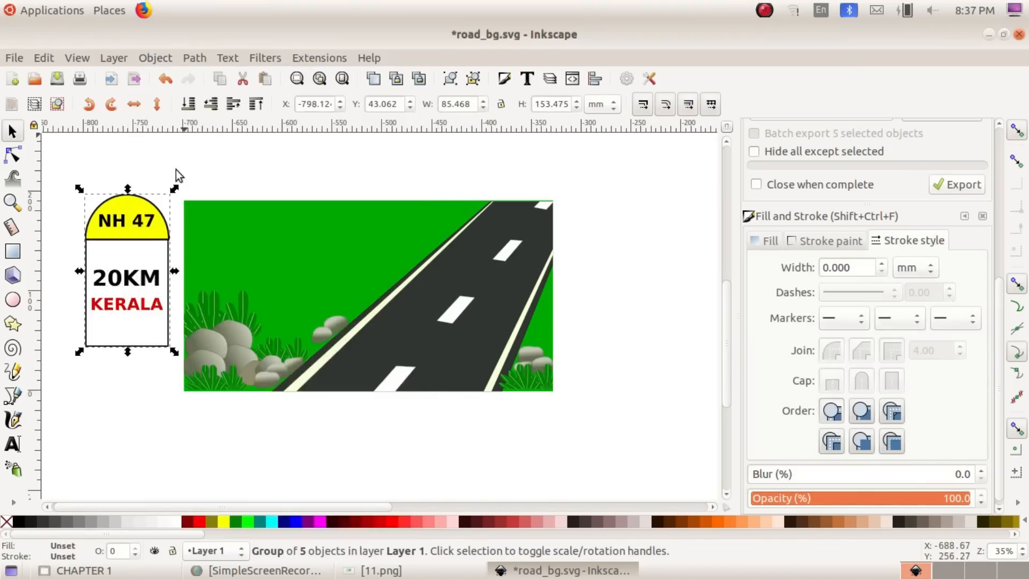
Step: Scale the milestone group to about 47 by 84 mm and place it on the grass beside the road, over the small plants
drag(133, 246, 300, 261)
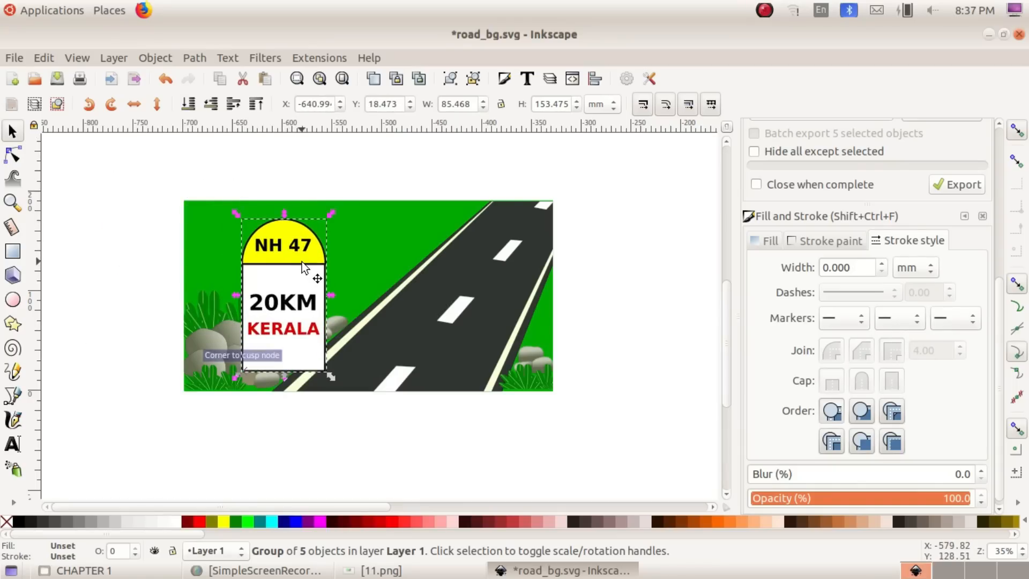
drag(330, 213, 323, 250)
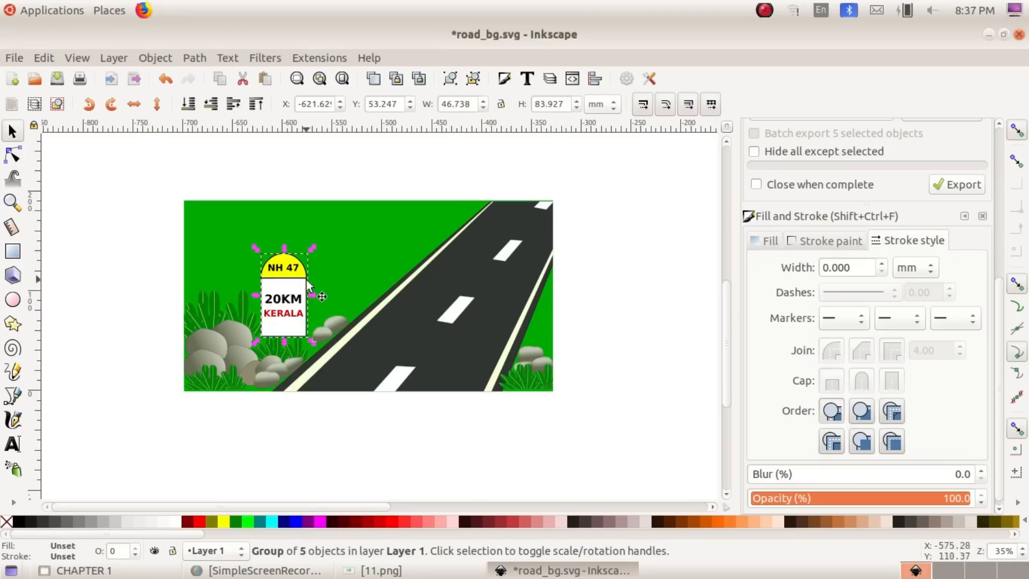
drag(282, 299, 300, 320)
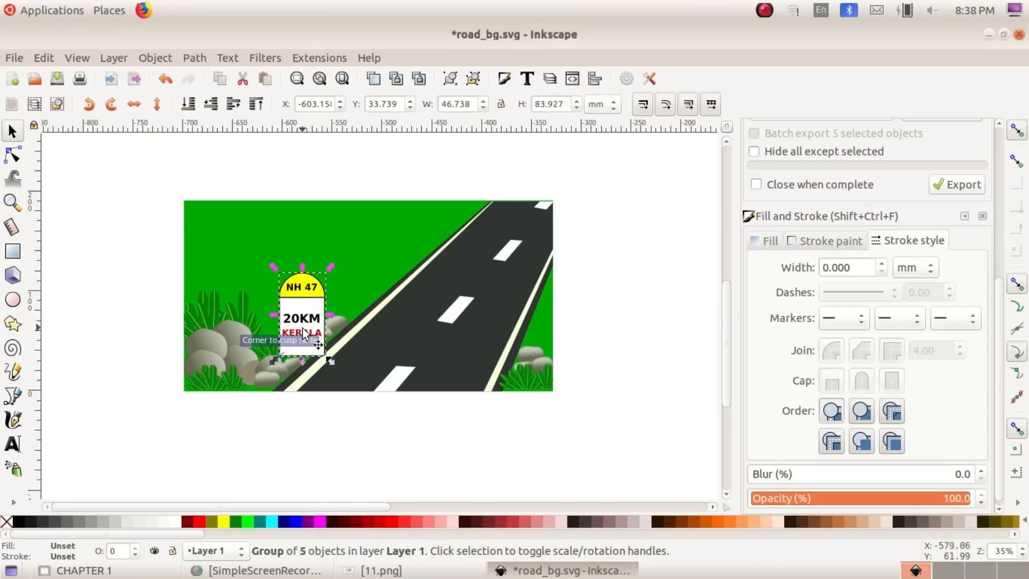
Step: Lower the milestone group two levels in the stacking order so it sits behind the small plants and stones
click(341, 459)
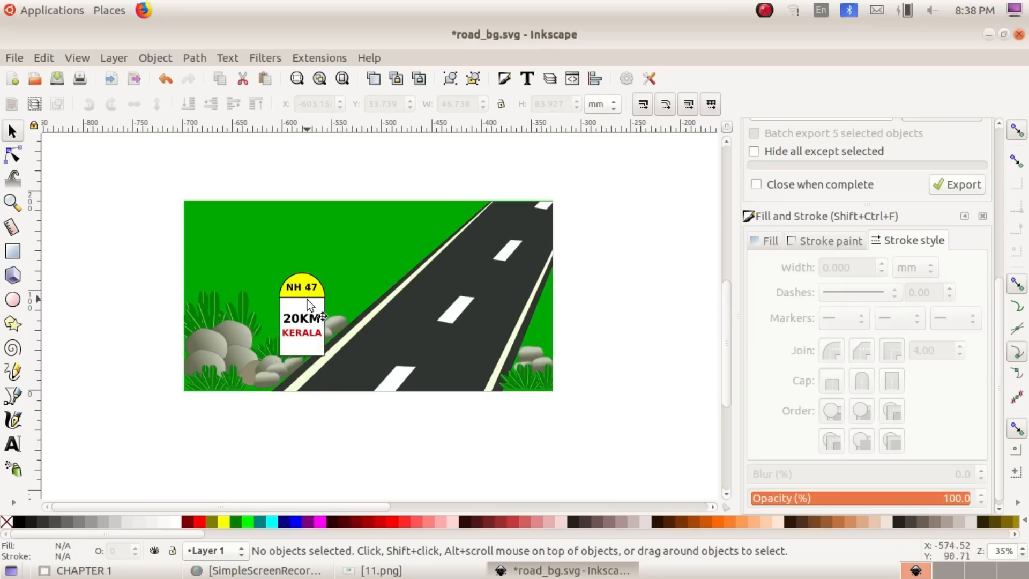
click(308, 327)
click(144, 51)
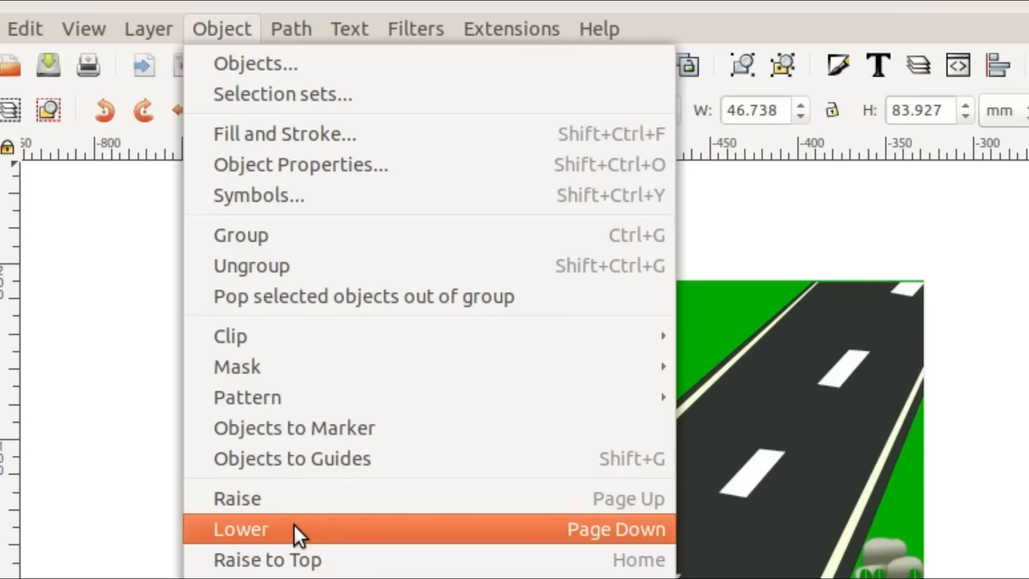
click(294, 525)
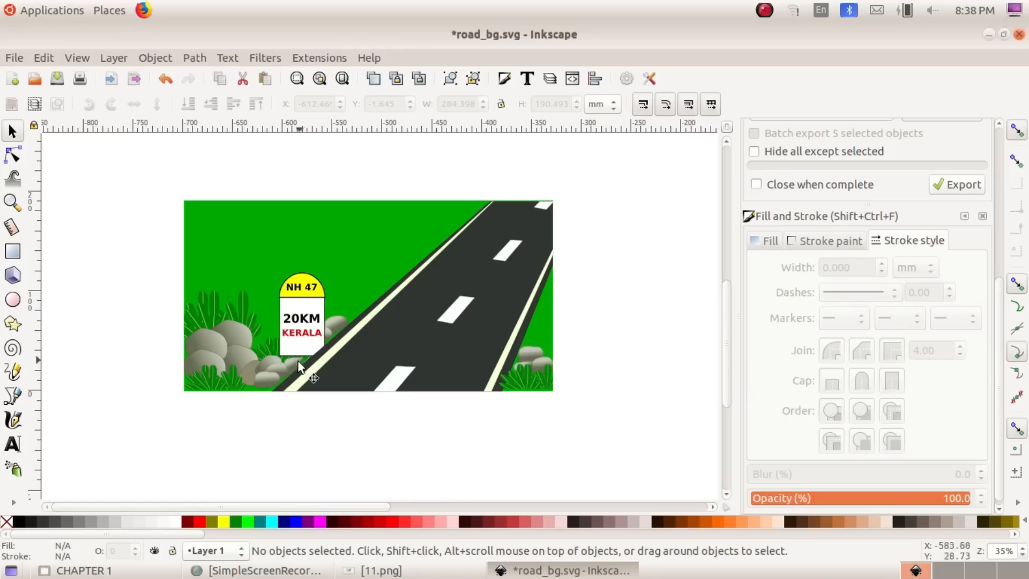
click(299, 332)
click(144, 57)
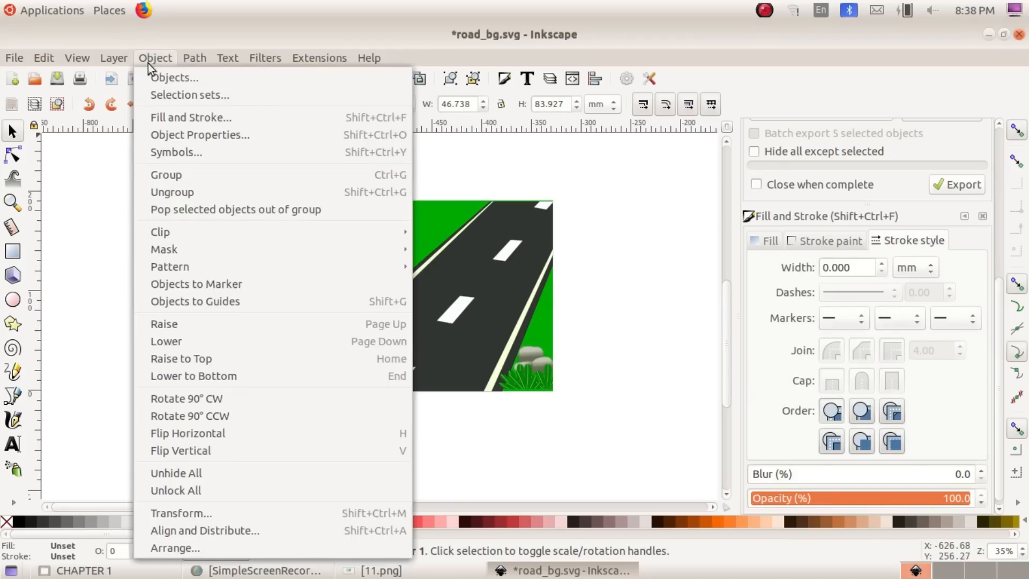
click(192, 340)
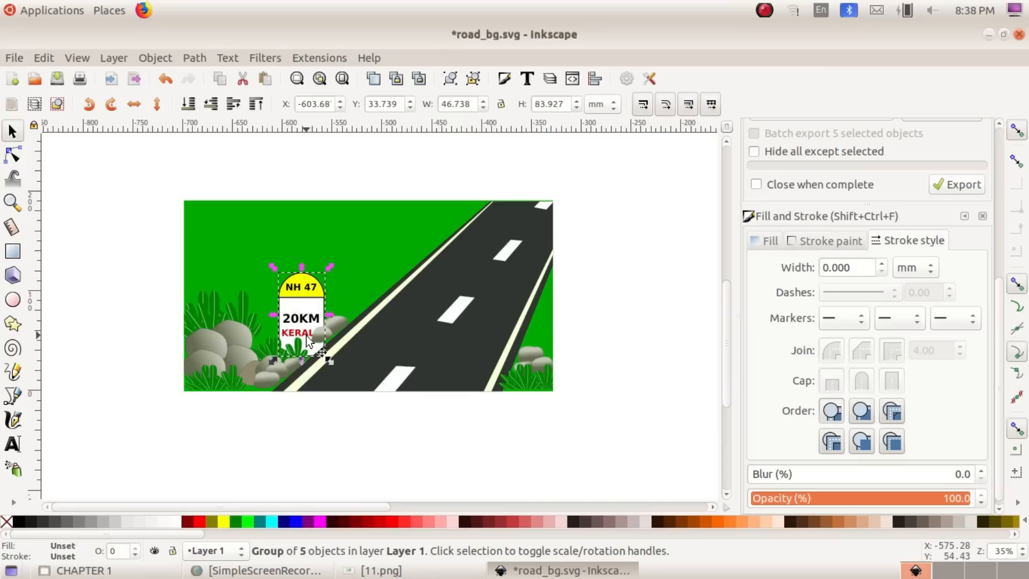
Step: Nudge the milestone group left until it stands beside the large rocks, behind the small plants, as in the model
key(Left)
key(Left)
key(Left)
key(Left)
key(Left)
key(Left)
key(Left)
key(Left)
key(Left)
key(Left)
key(Left)
key(Left)
key(Left)
key(Left)
key(Left)
key(Left)
key(Left)
key(Left)
key(Left)
key(Left)
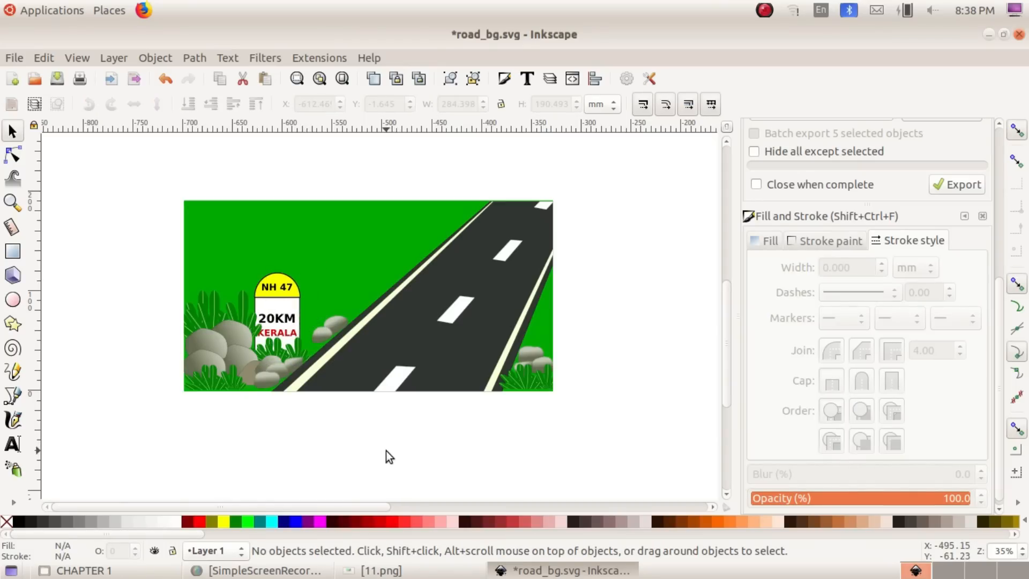
Step: Switch to the image viewer and compare the drawing with the whole 11.png model and its saving instructions, and return to Inkscape
click(436, 573)
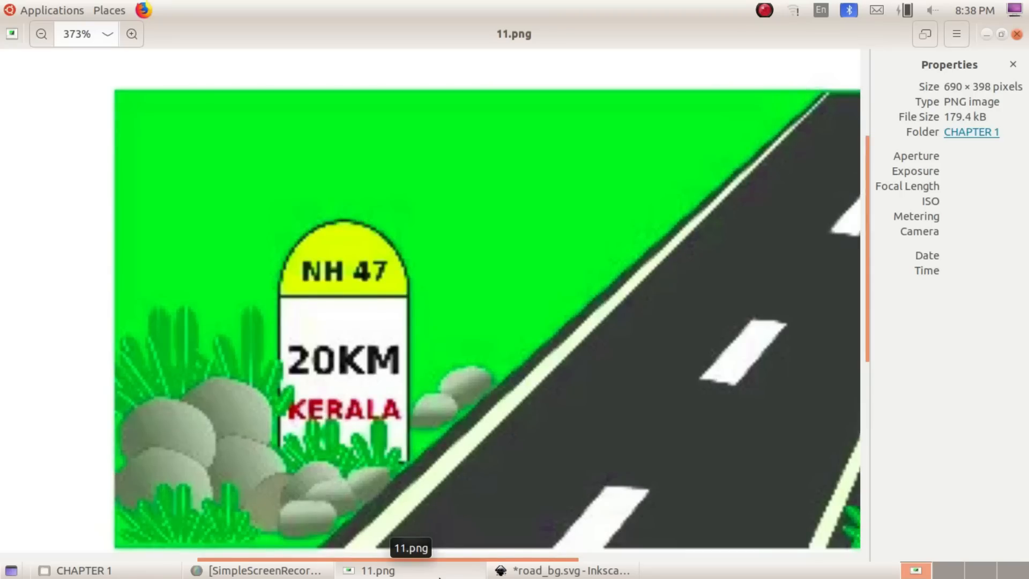
scroll(386, 426, down, 10)
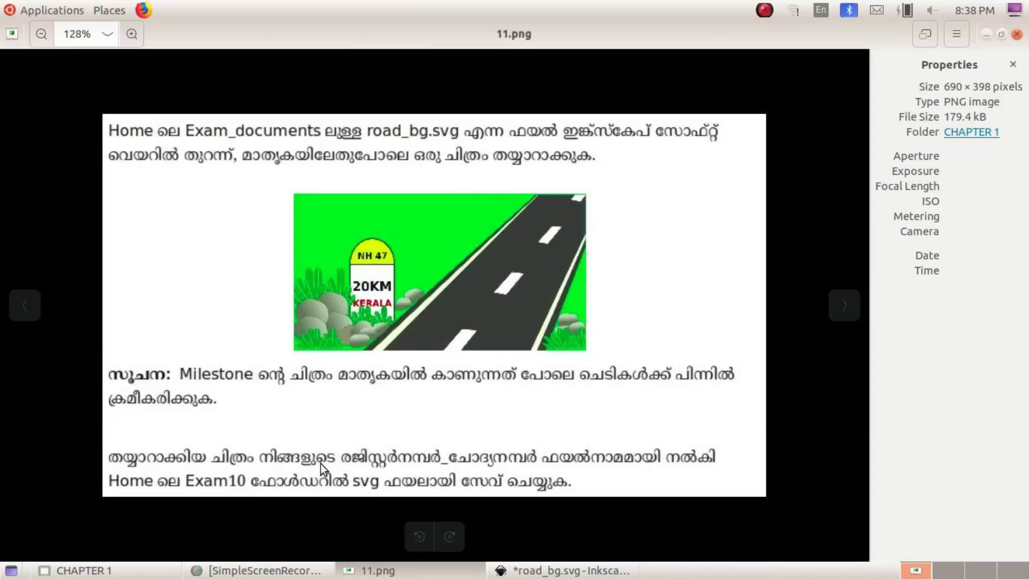
key(Left)
click(375, 571)
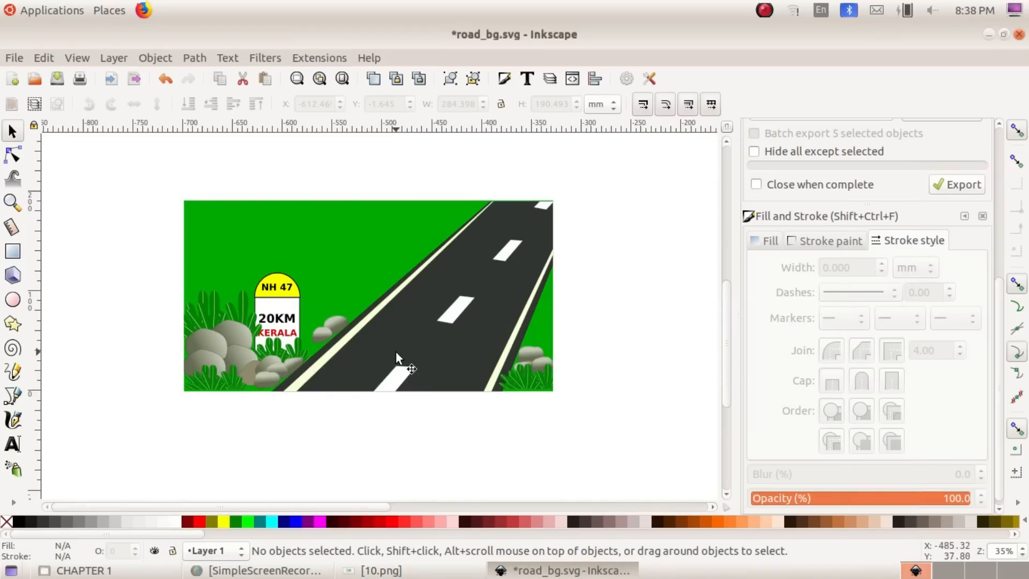
Step: Select all four objects of the road scene, including the milestone, and group them into one object
mouse_move(130, 154)
mouse_down()
mouse_move(175, 247)
mouse_move(443, 424)
mouse_move(627, 452)
mouse_up()
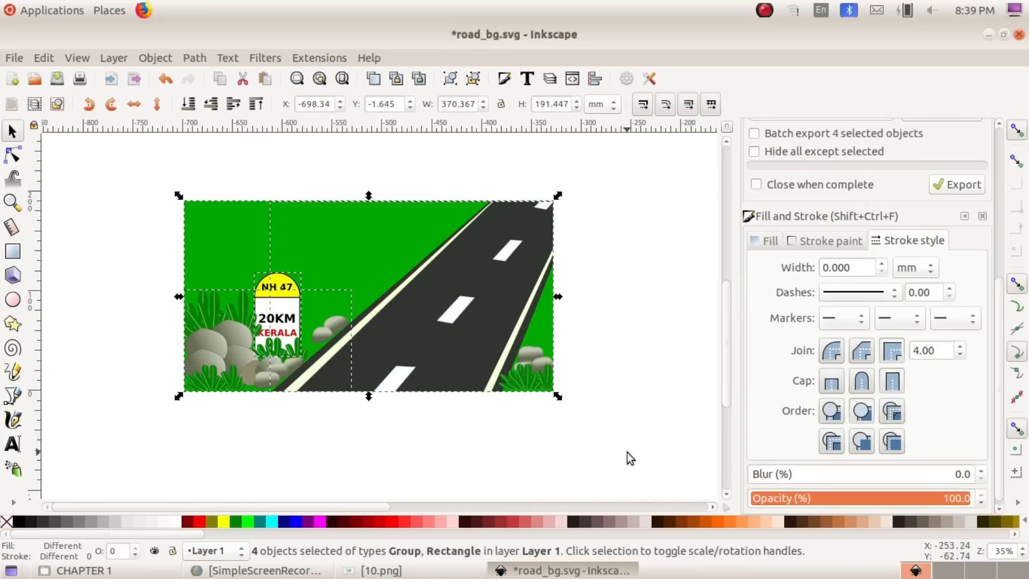
click(156, 58)
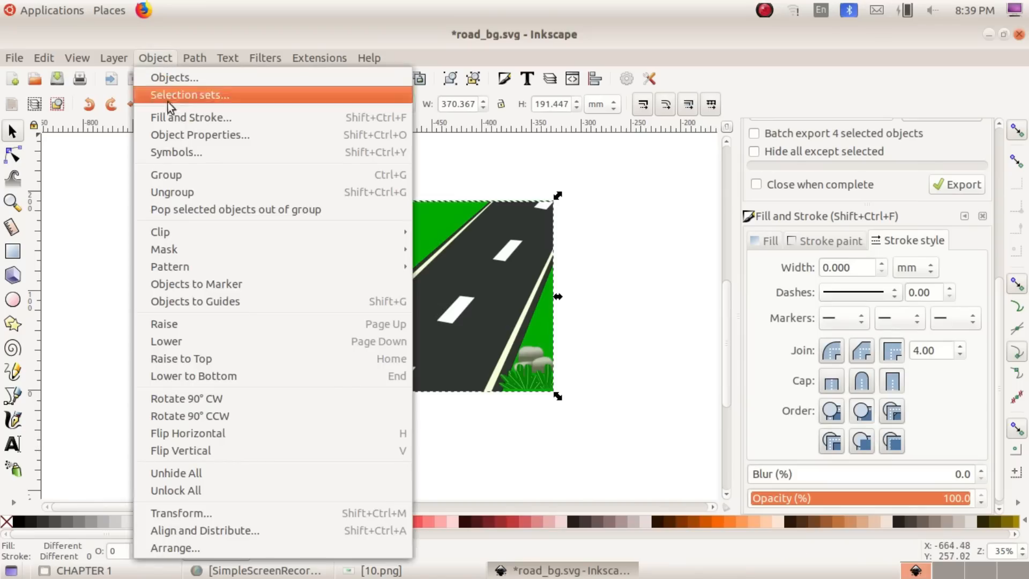
click(185, 178)
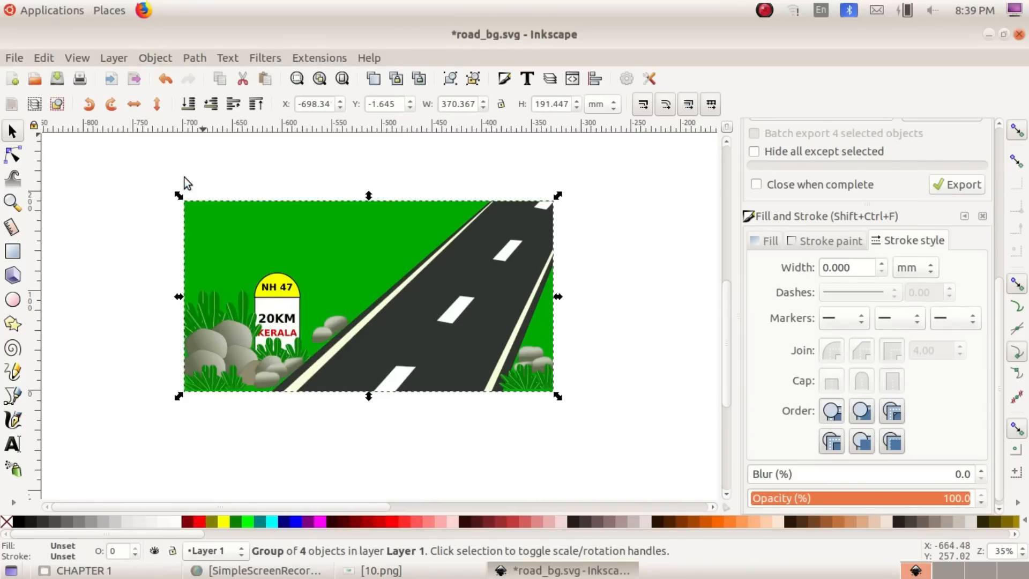
Step: Start saving the drawing under a new name and choose the Exam10 folder in the home folder as destination
click(8, 59)
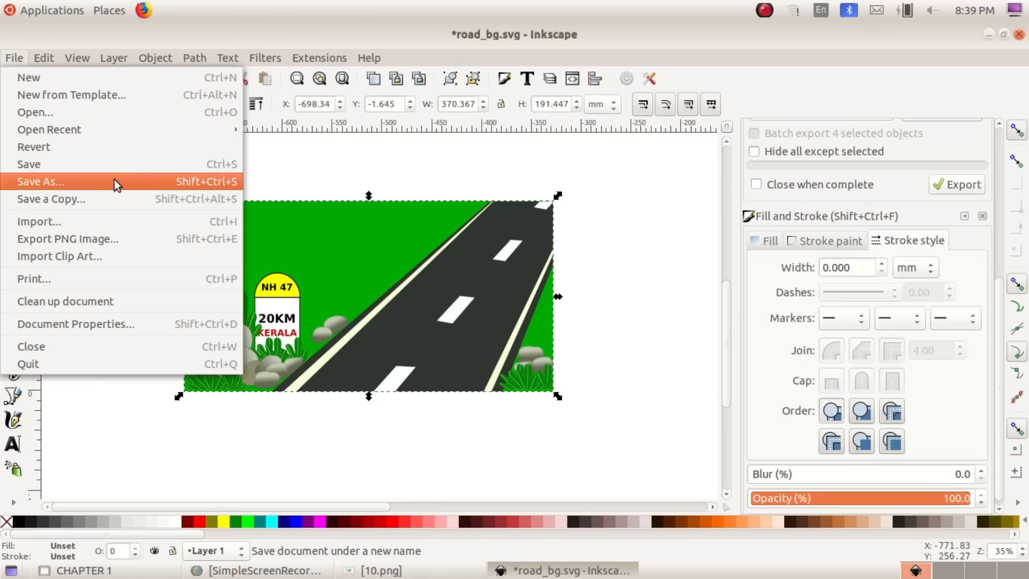
mouse_move(44, 59)
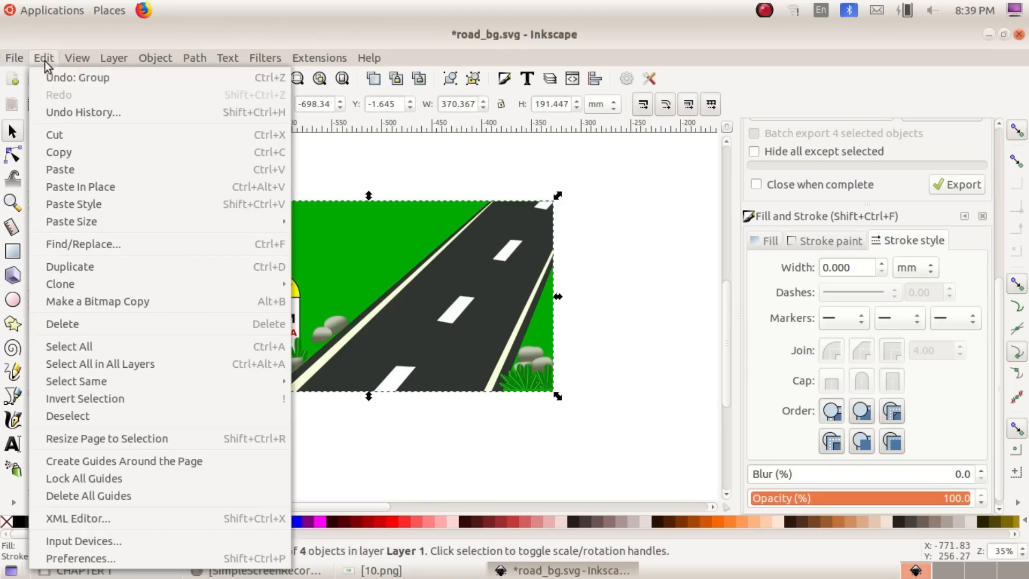
click(571, 172)
click(14, 57)
click(47, 175)
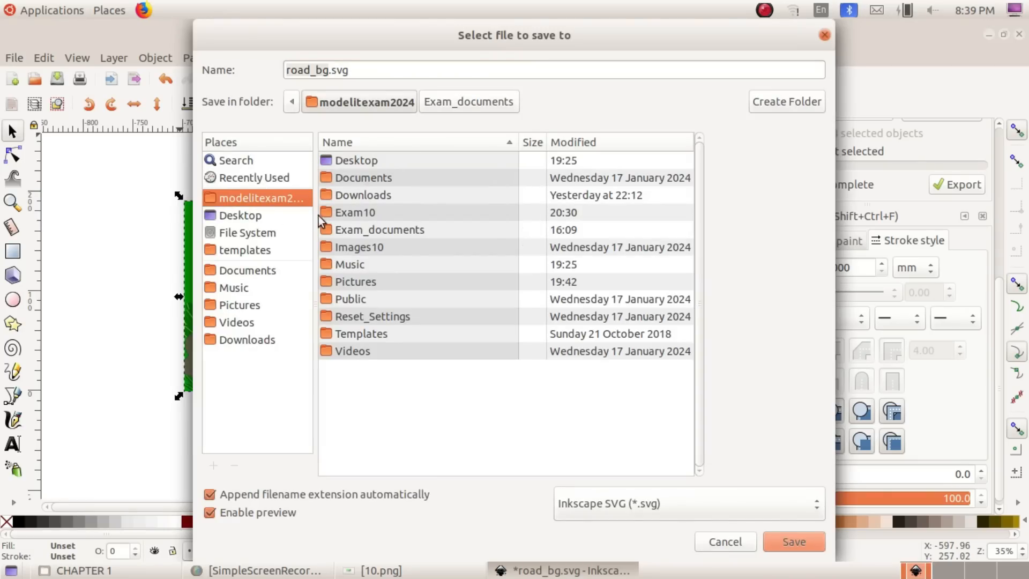
double_click(400, 211)
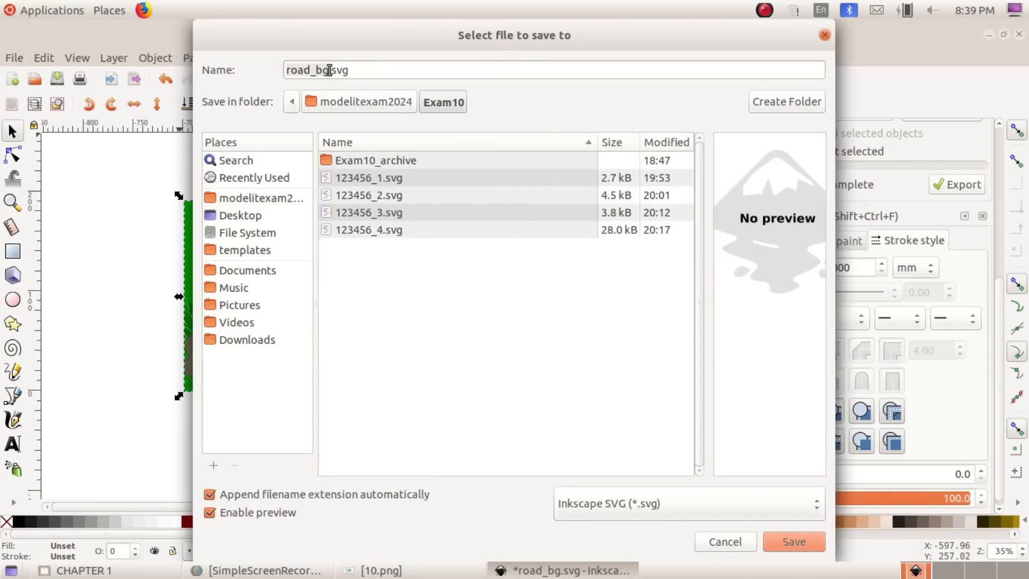
Step: Name the file 123456_5.svg and save it in the Inkscape SVG format
key(BackSpace)
key(BackSpace)
key(BackSpace)
key(BackSpace)
key(BackSpace)
key(BackSpace)
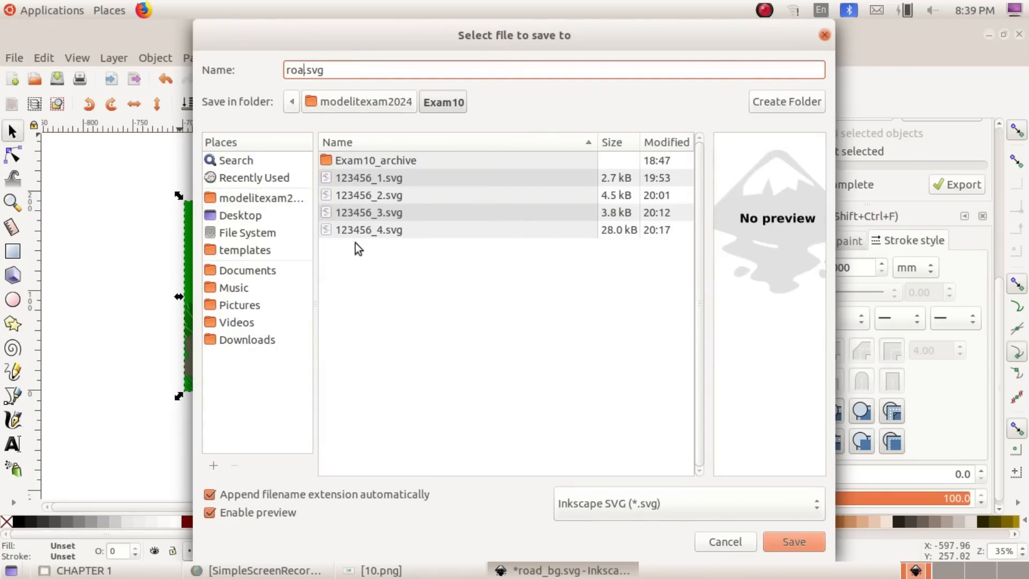
text(123456_5)
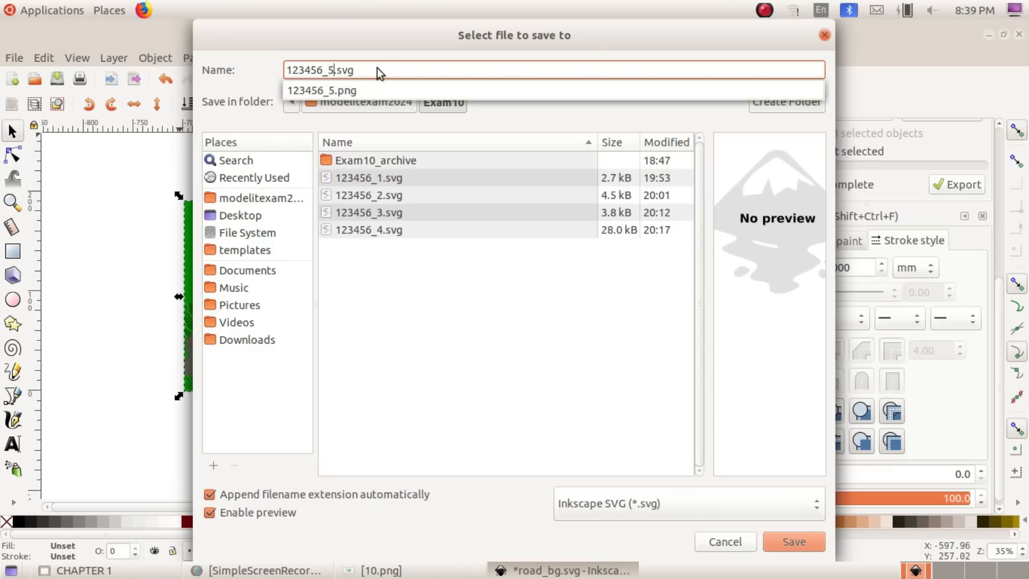
click(803, 542)
click(802, 542)
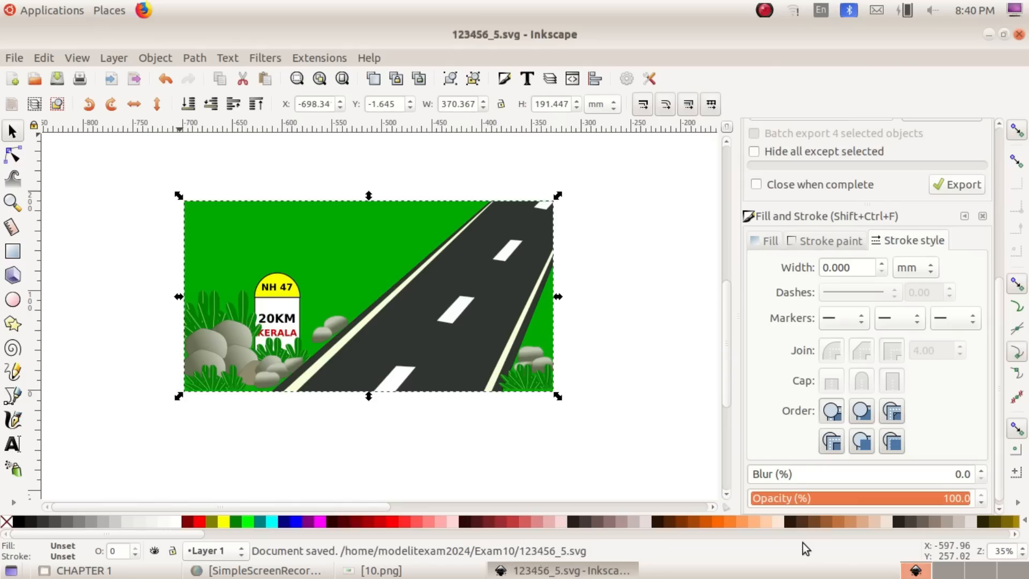